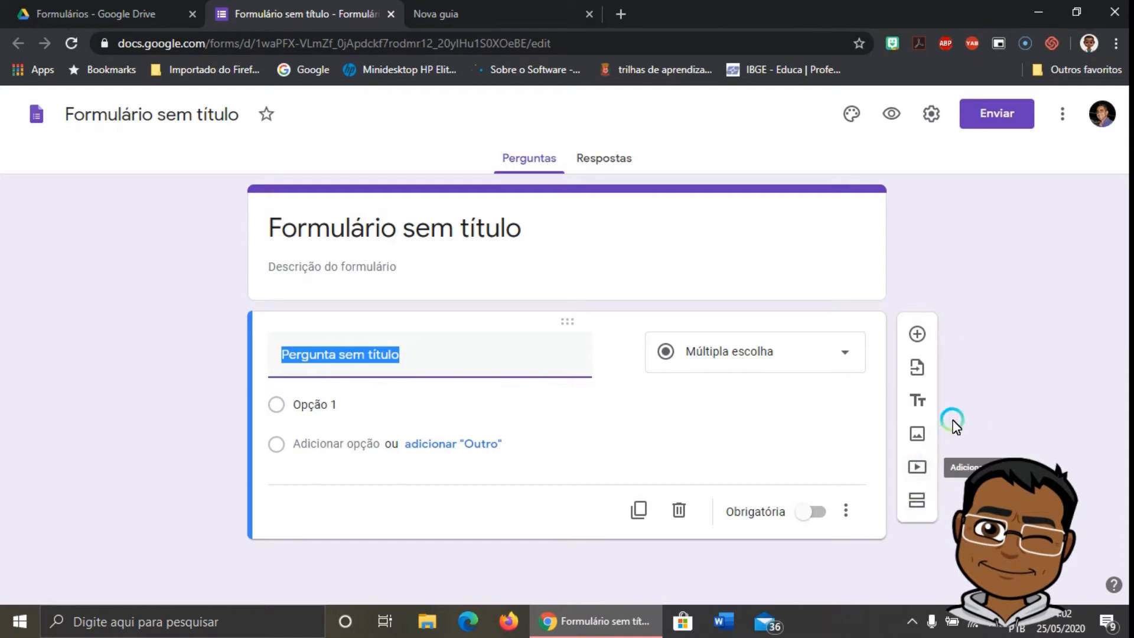
# - Add a second question below the first one and look through its available question types
pyautogui.click(916, 335)
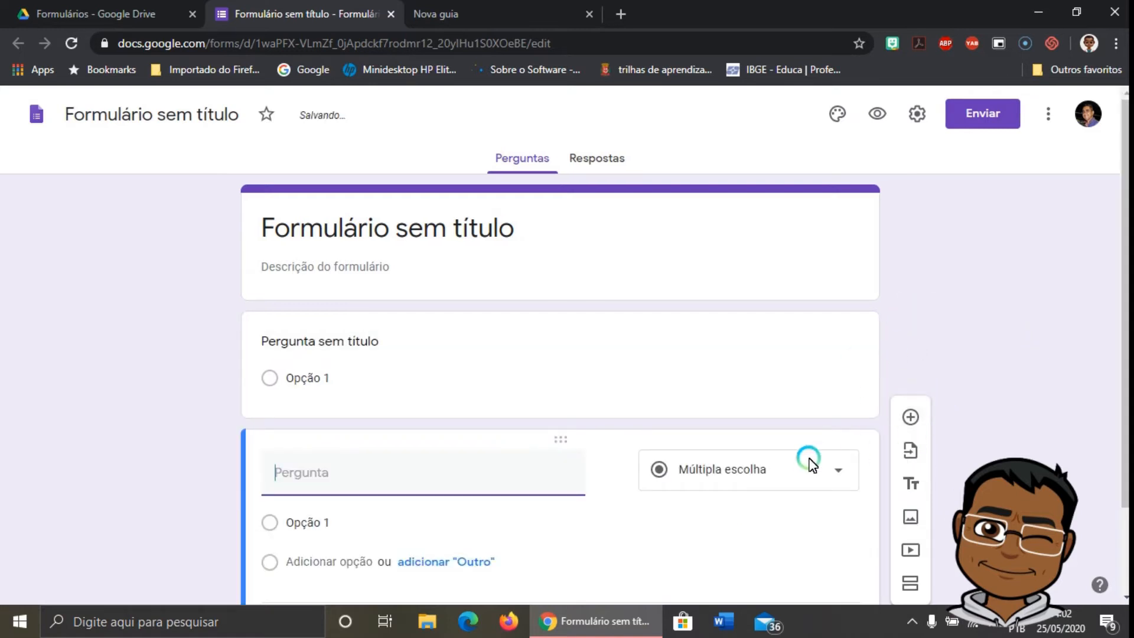
pyautogui.click(817, 458)
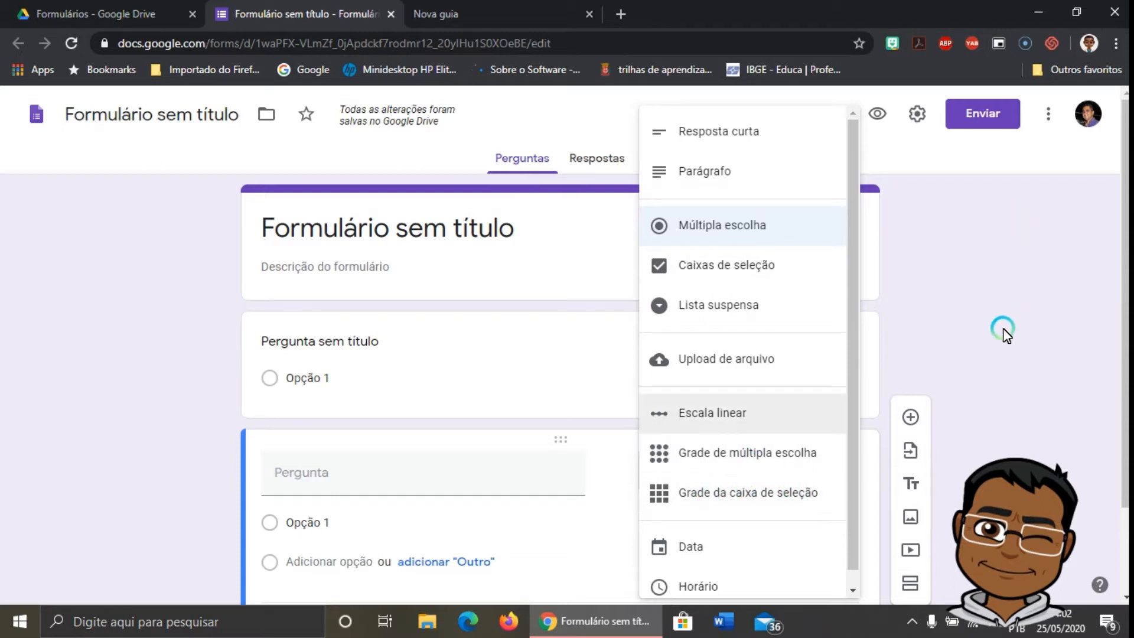
pyautogui.click(1006, 330)
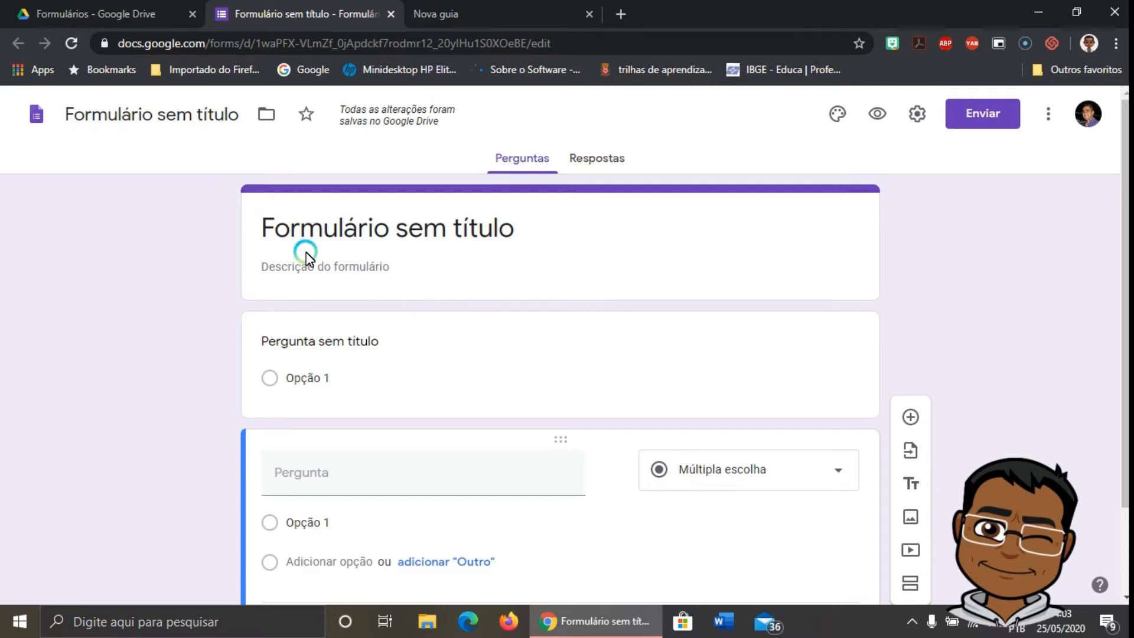
# - Rename the form file as "Teste de avaliação"
pyautogui.click(227, 115)
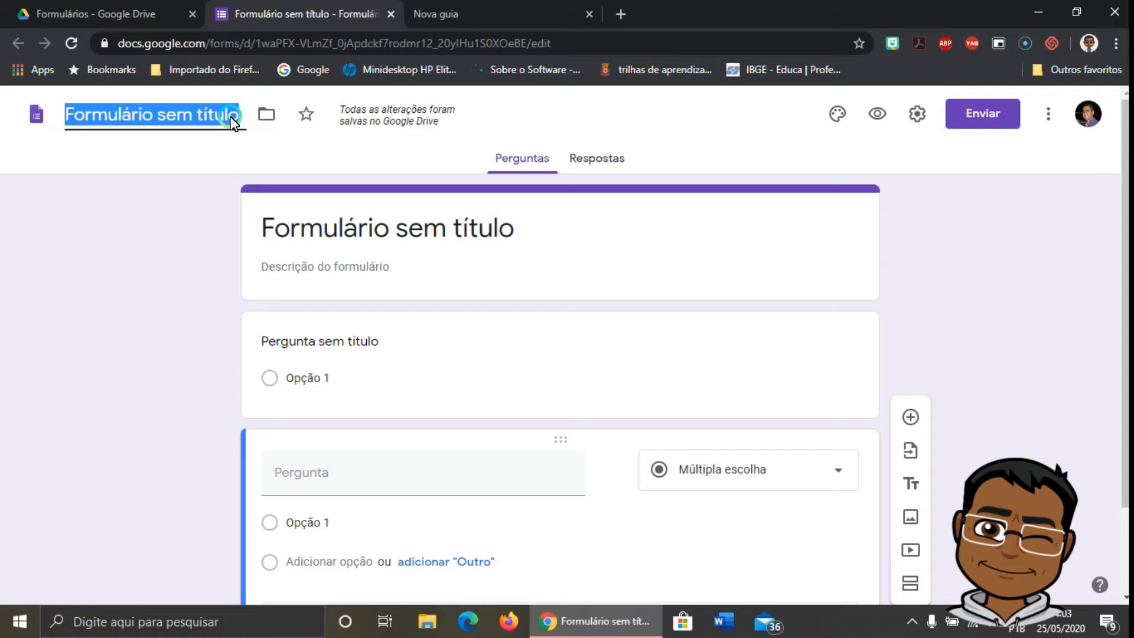
pyautogui.write('Test')
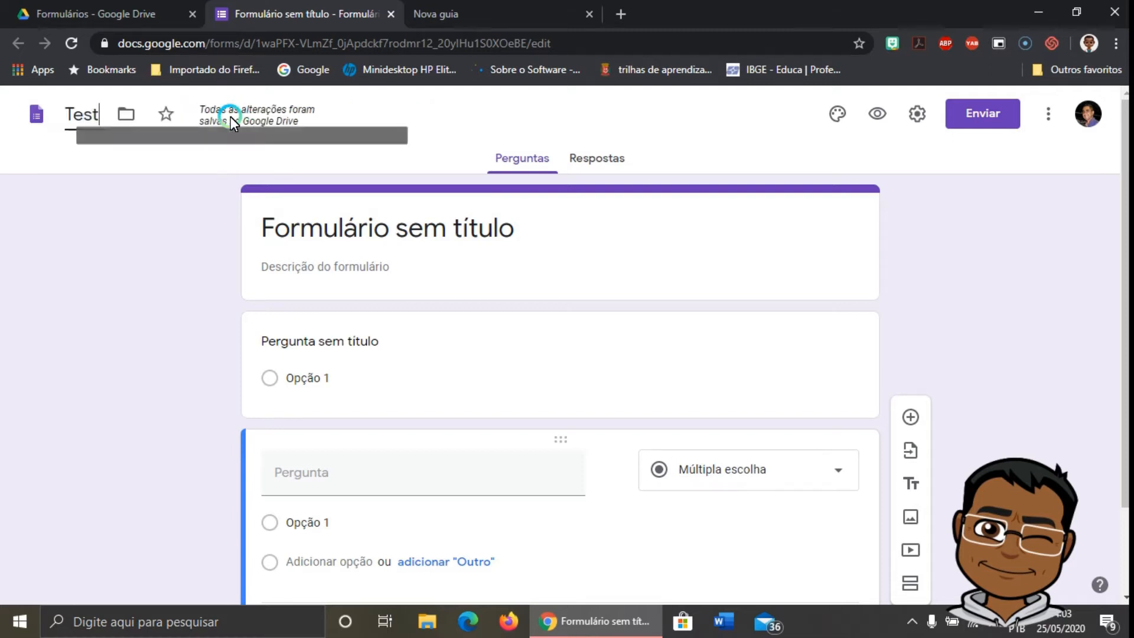
pyautogui.write('e de aval')
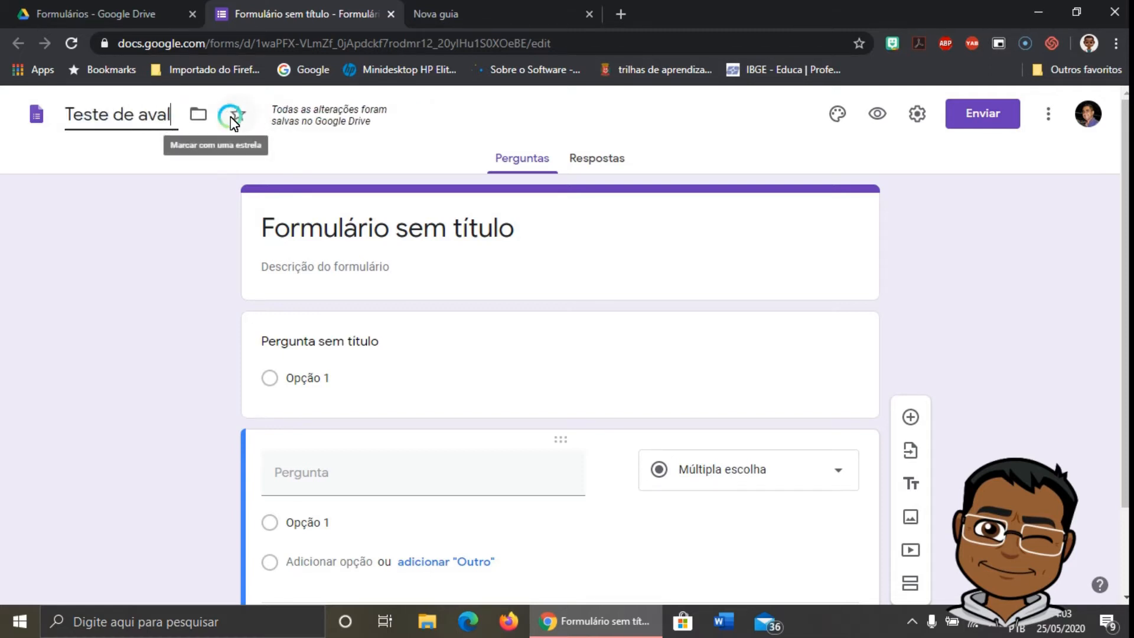
pyautogui.write('iação')
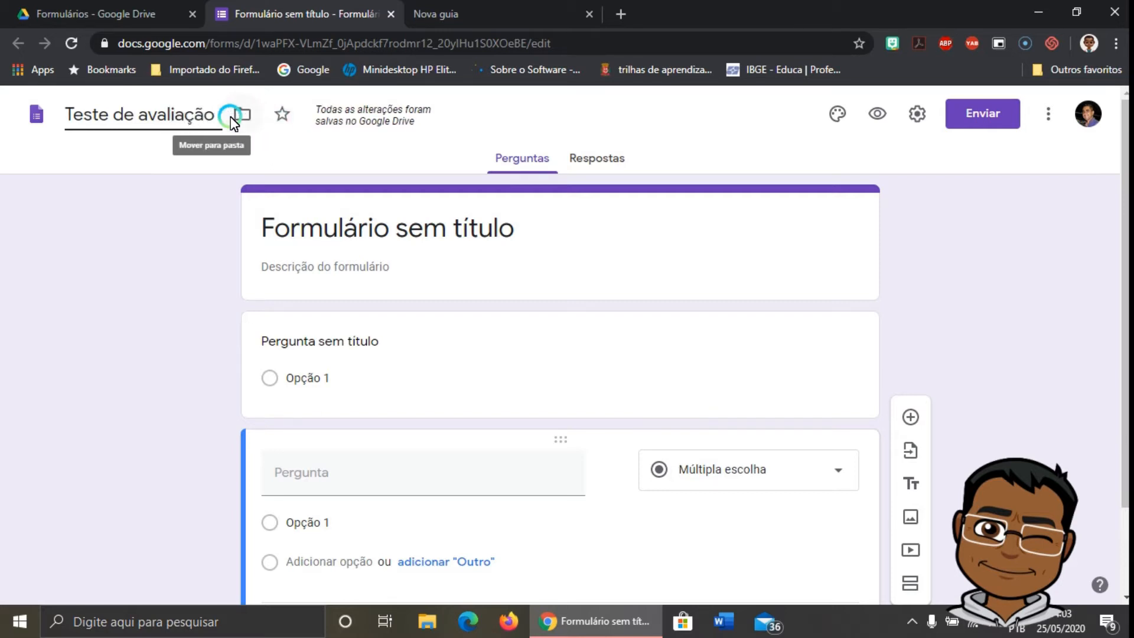
pyautogui.click(173, 293)
pyautogui.click(174, 287)
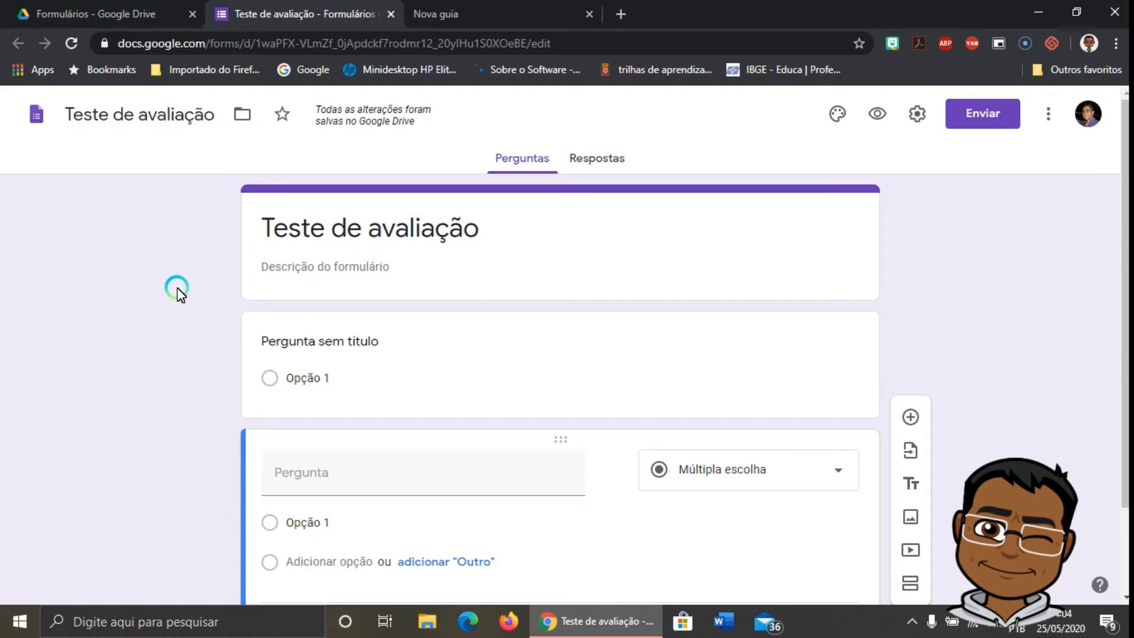
# - Change the title in the form's header to "Avaliação bimestral de conhecimentos"
pyautogui.click(499, 237)
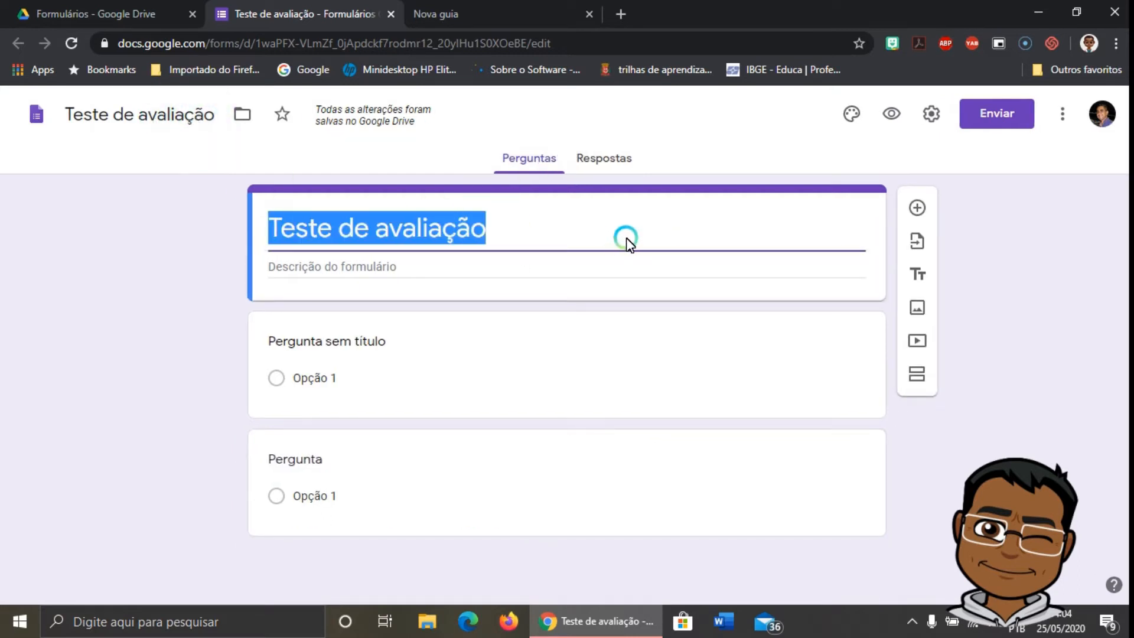
pyautogui.write('Aval')
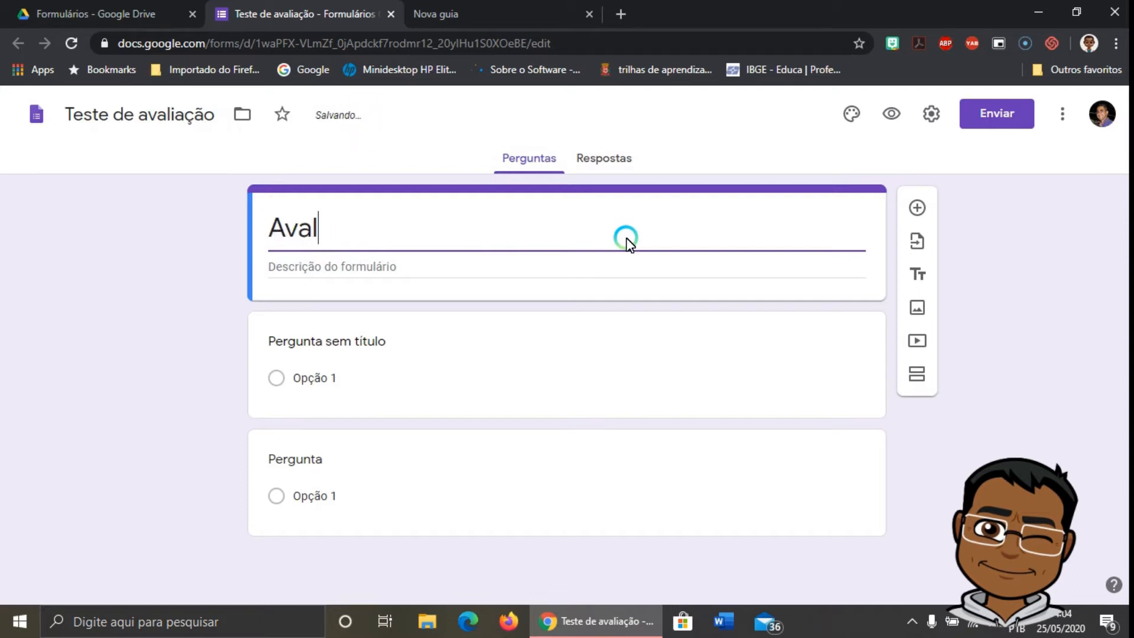
pyautogui.write('iação bi')
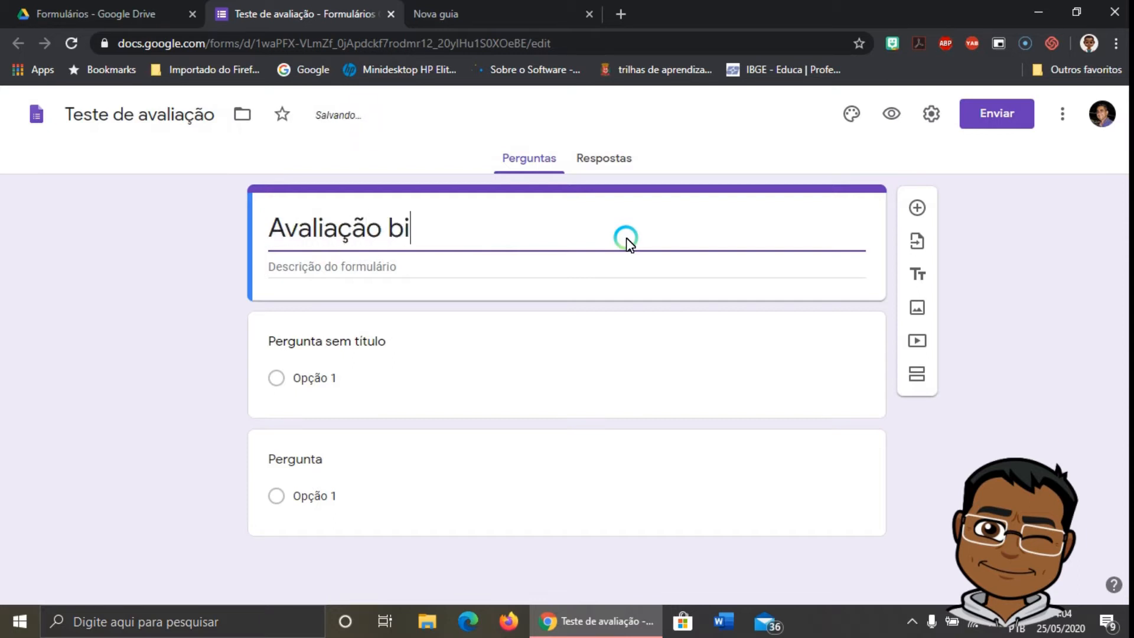
pyautogui.write('mestral de conhecimentos')
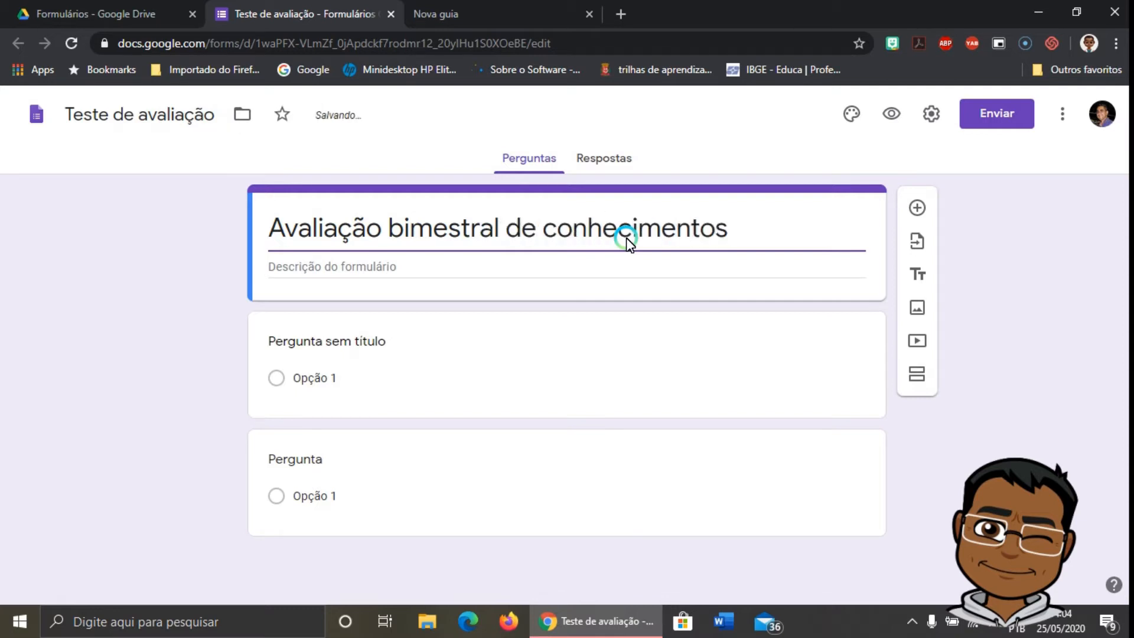
pyautogui.click(197, 245)
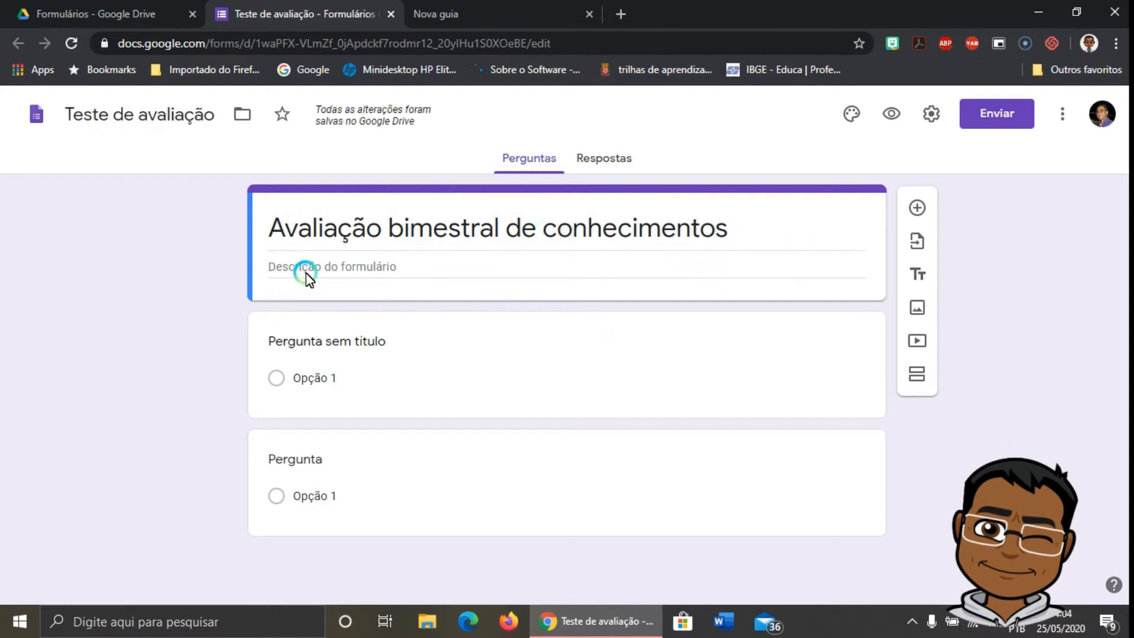
# - Enter "- Você pode realizar pesquisa;" as the first line of the form description
pyautogui.click(334, 271)
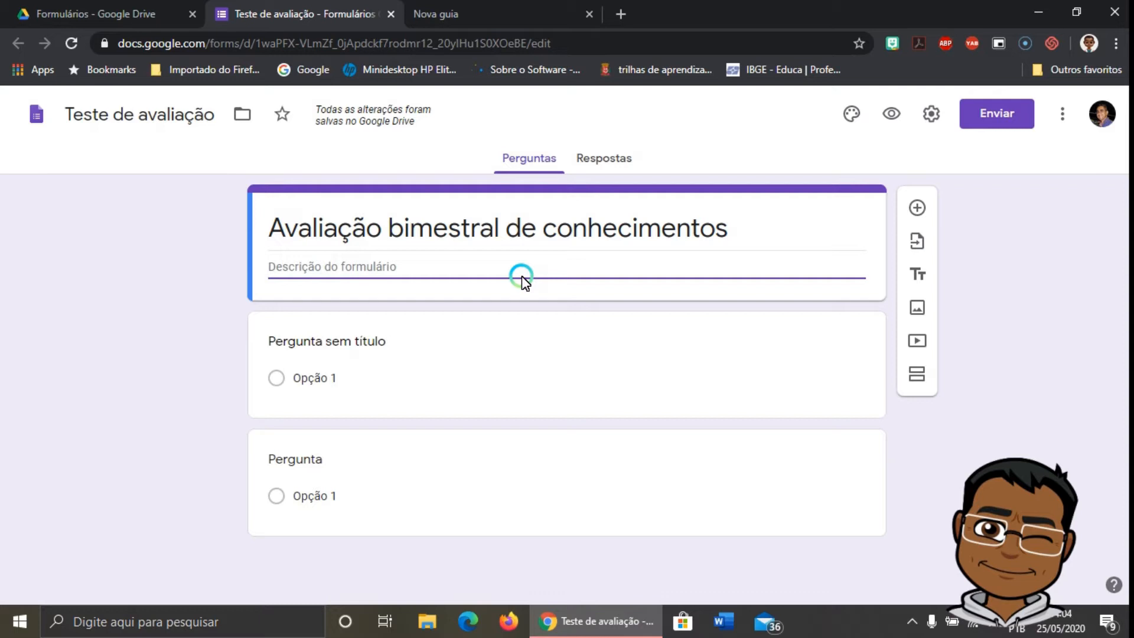
pyautogui.write('-')
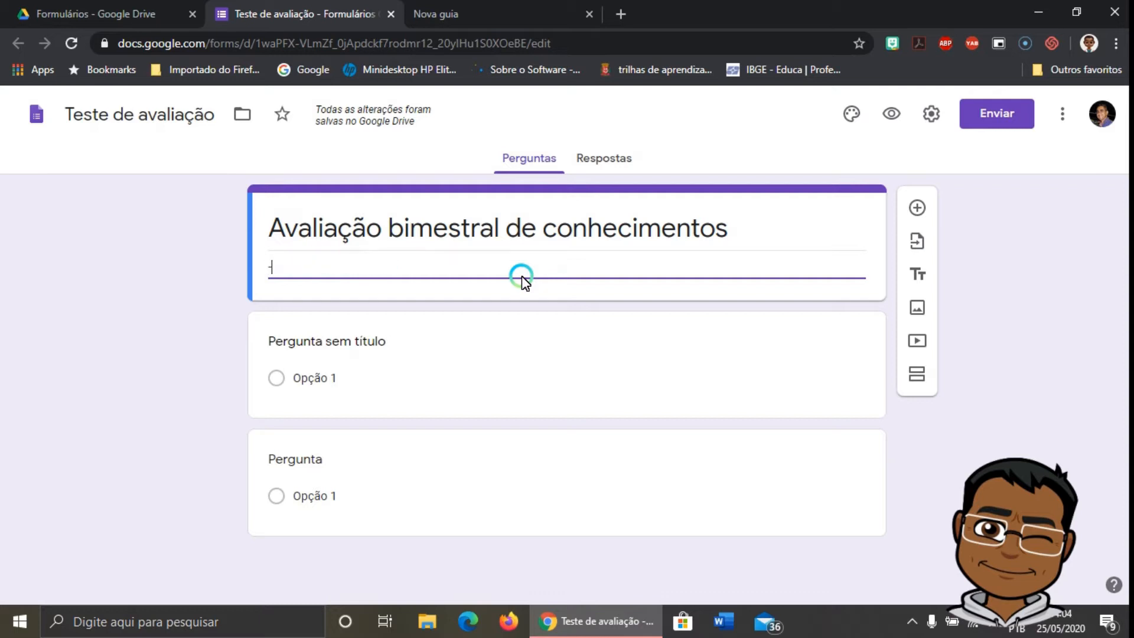
pyautogui.write(' Voc')
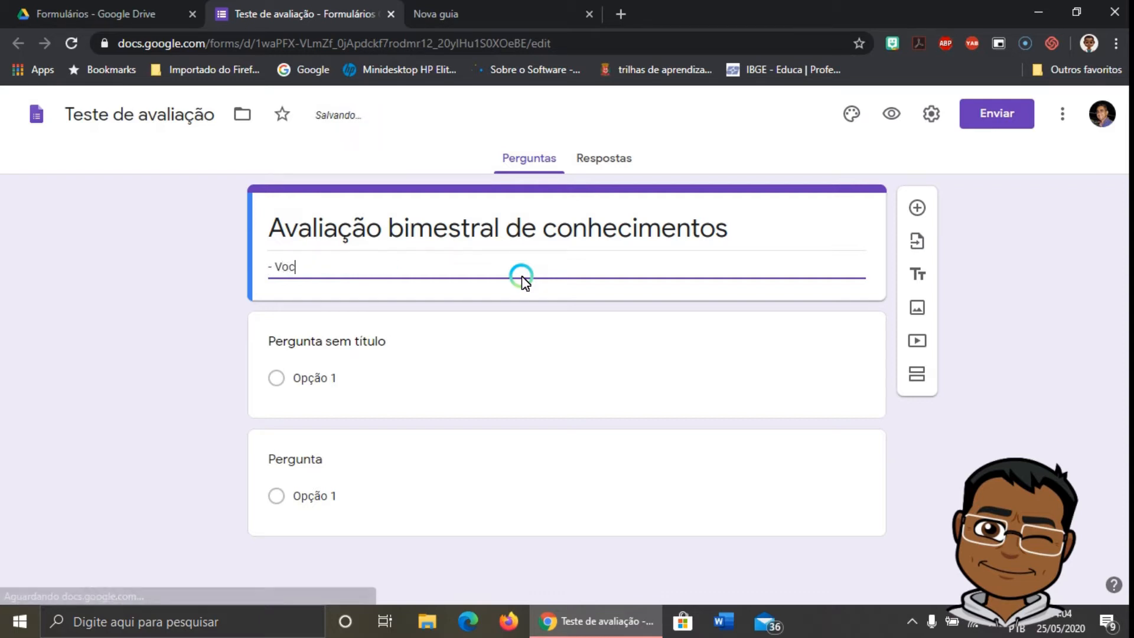
pyautogui.write('~e pode realizar')
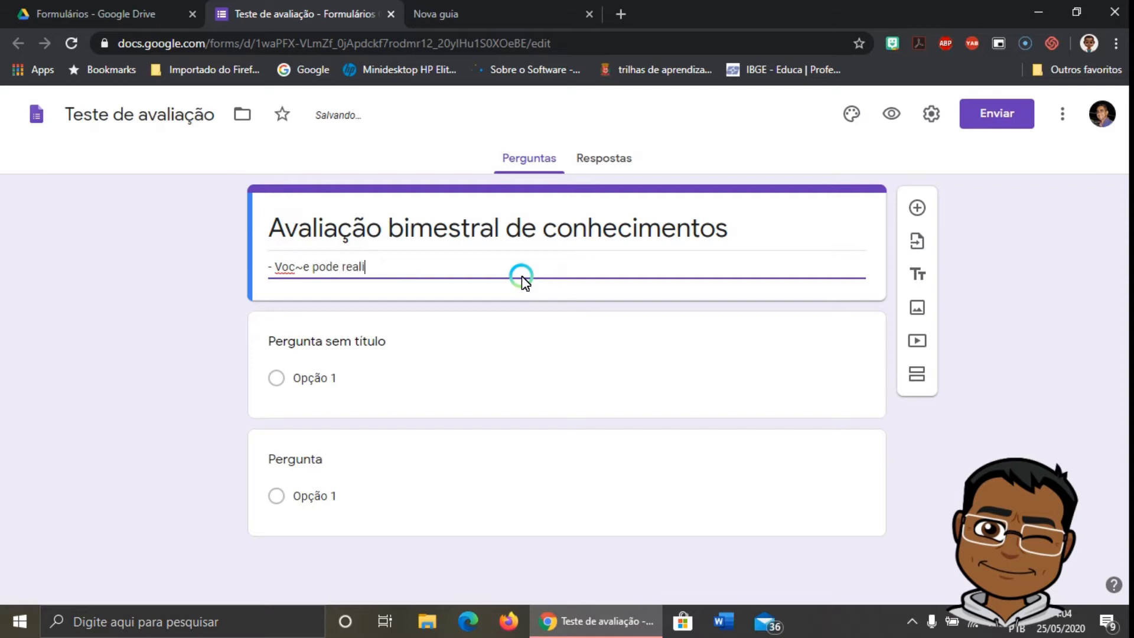
pyautogui.press('BackSpace')
pyautogui.press('BackSpace')
pyautogui.press('BackSpace')
pyautogui.press('BackSpace')
pyautogui.press('BackSpace')
pyautogui.press('BackSpace')
pyautogui.press('BackSpace')
pyautogui.press('BackSpace')
pyautogui.press('BackSpace')
pyautogui.press('BackSpace')
pyautogui.press('BackSpace')
pyautogui.press('BackSpace')
pyautogui.press('BackSpace')
pyautogui.press('BackSpace')
pyautogui.press('BackSpace')
pyautogui.write('ê pode realizar pesquisa')
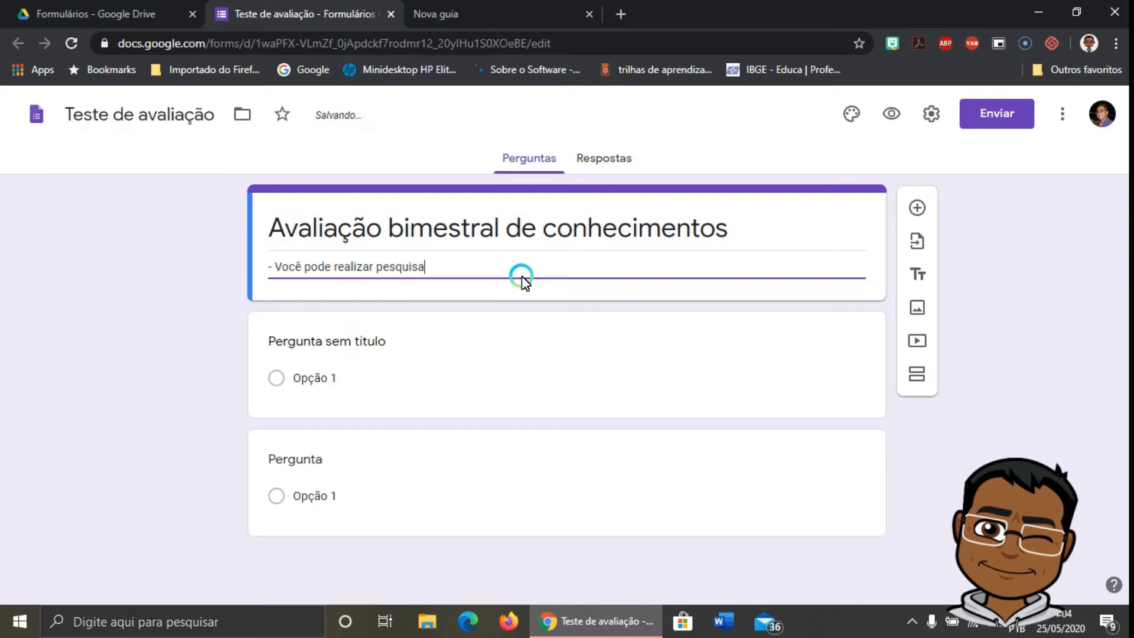
pyautogui.write(';')
# - Add a second line to the form description reading "- Cada pessoa só poderá enviar um questionário."
pyautogui.press('Return')
pyautogui.write('-')
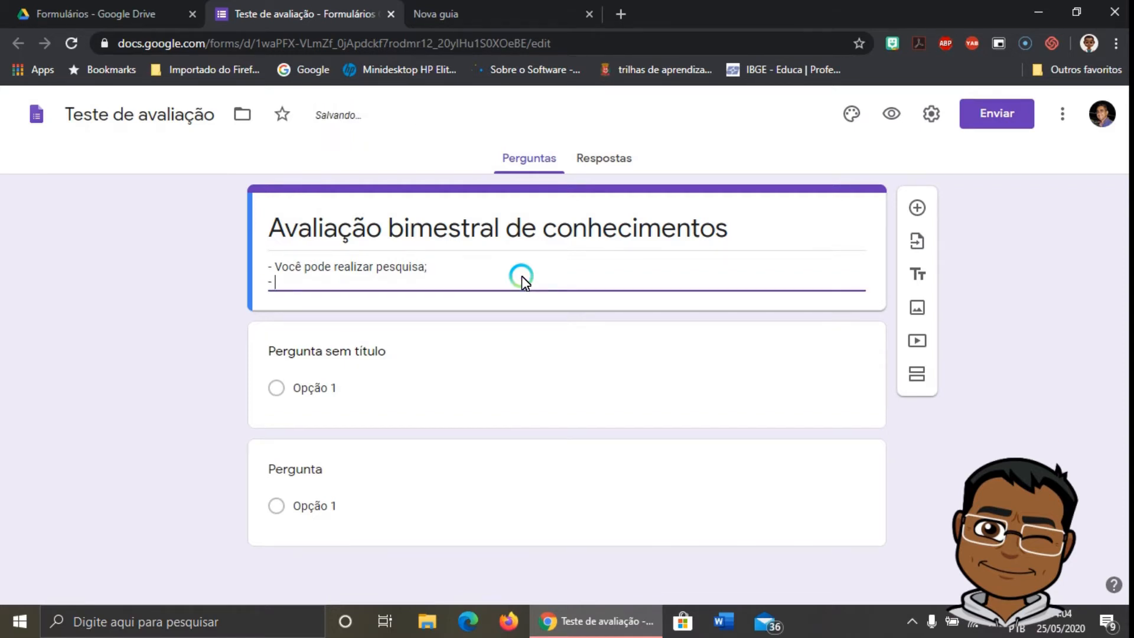
pyautogui.write(' Cada pessoa')
pyautogui.write('só')
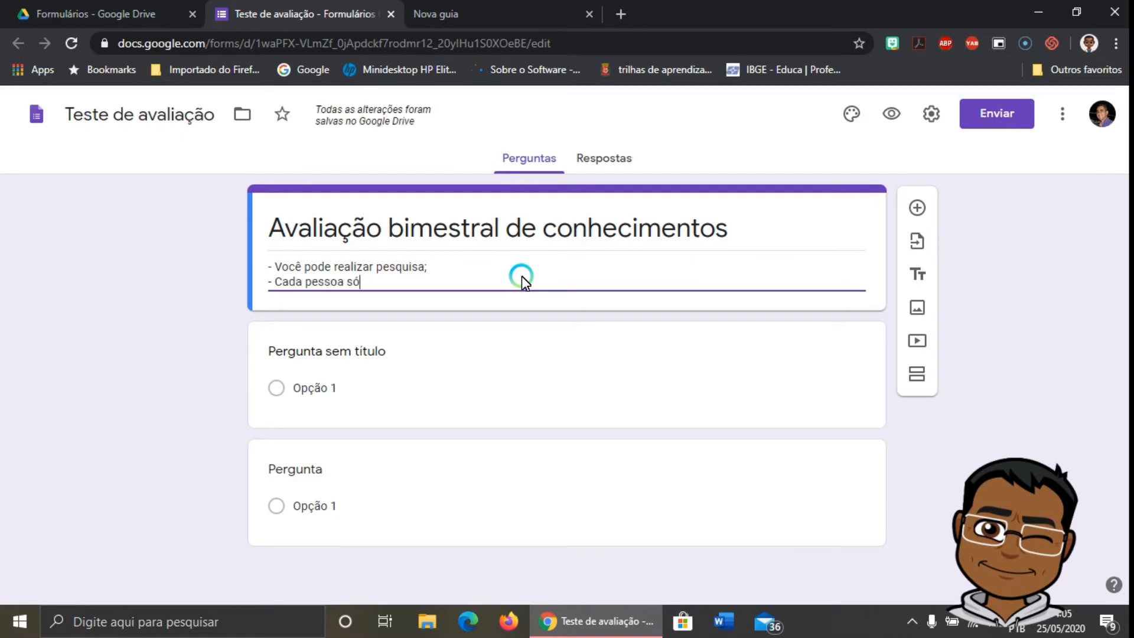
pyautogui.write(' poderá enviar um q')
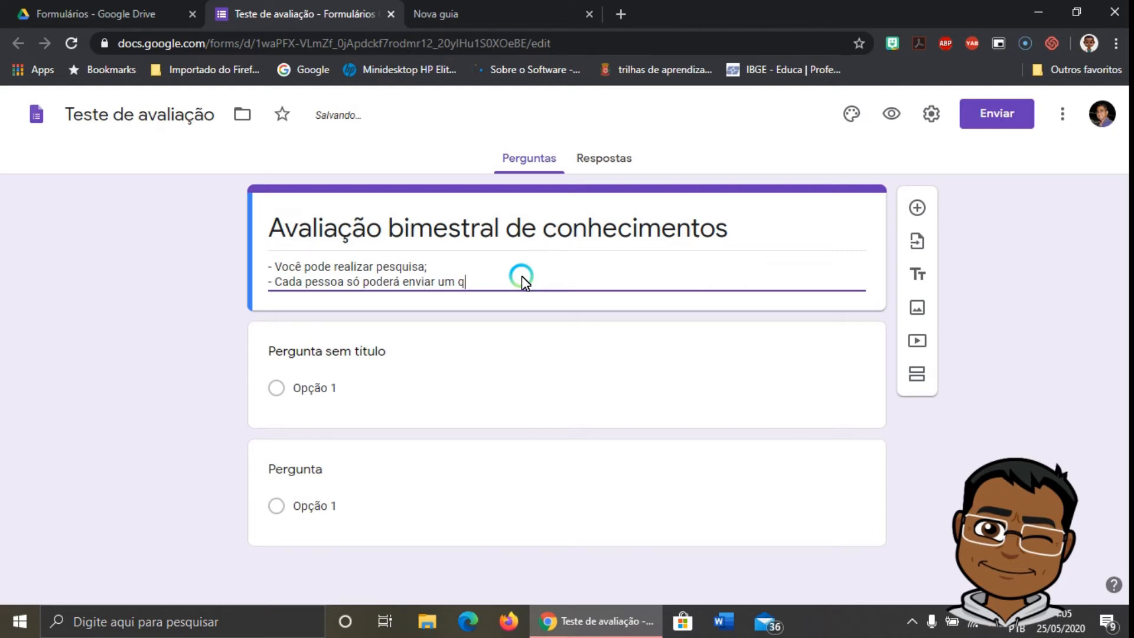
pyautogui.write('uestionário.')
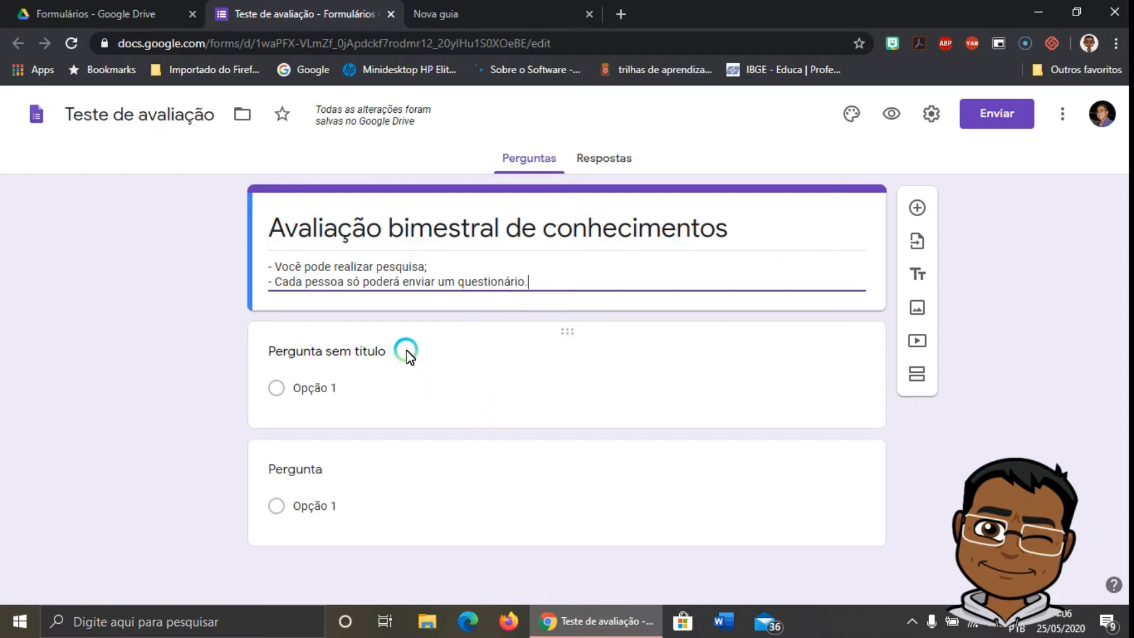
# - Set the first question's text to "1. Em qual Região do Brasil se encontra o Ceará?"
pyautogui.click(374, 352)
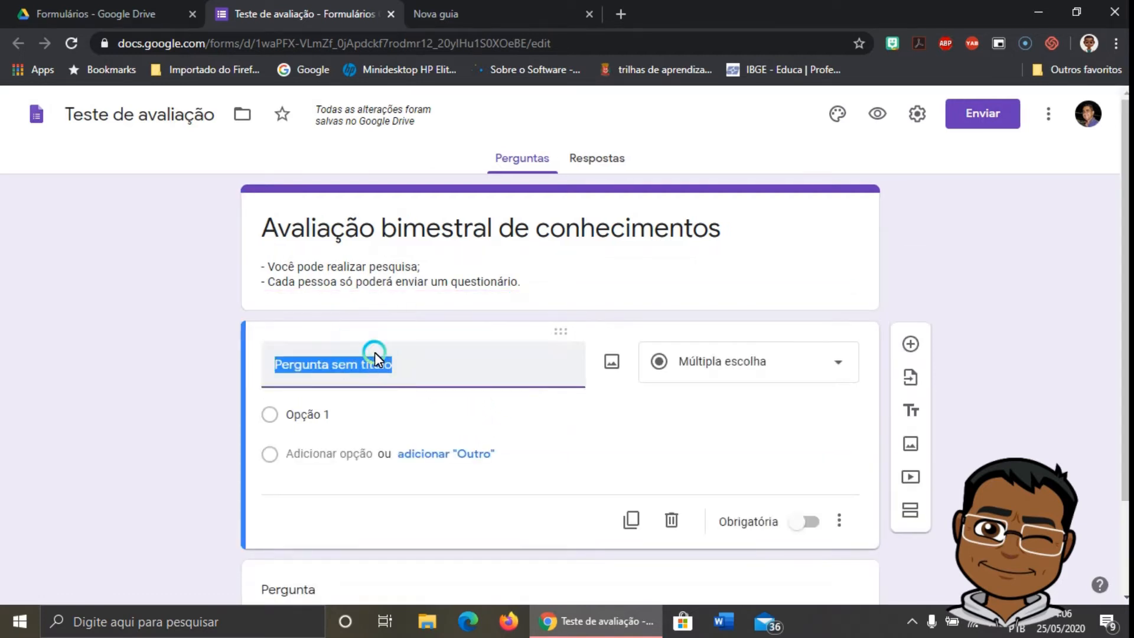
pyautogui.write('1.')
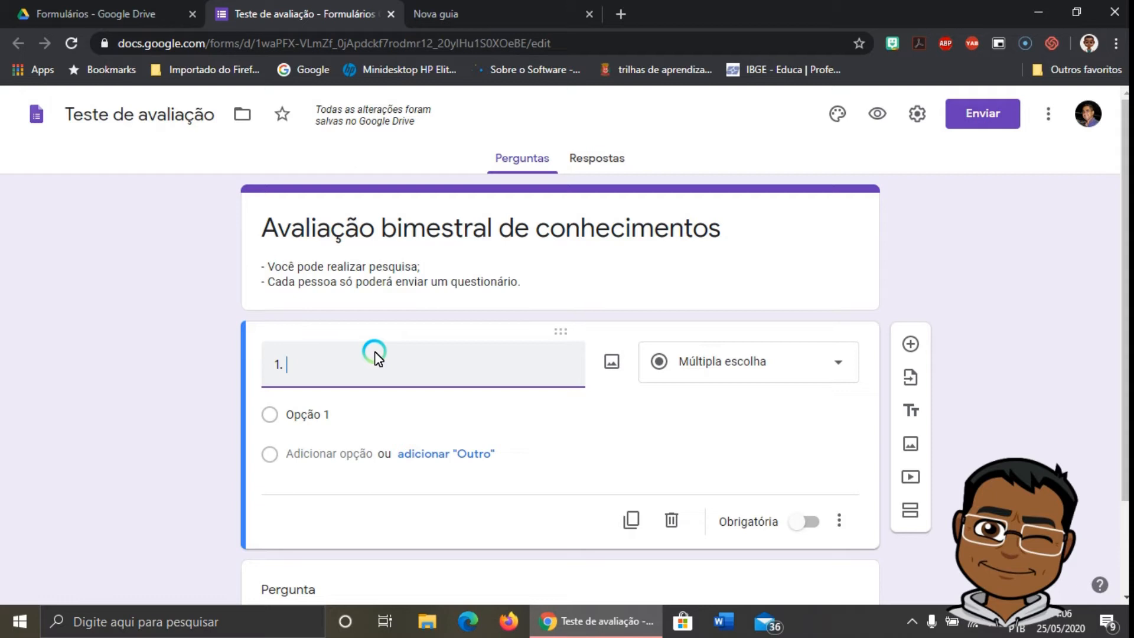
pyautogui.write('Em qu')
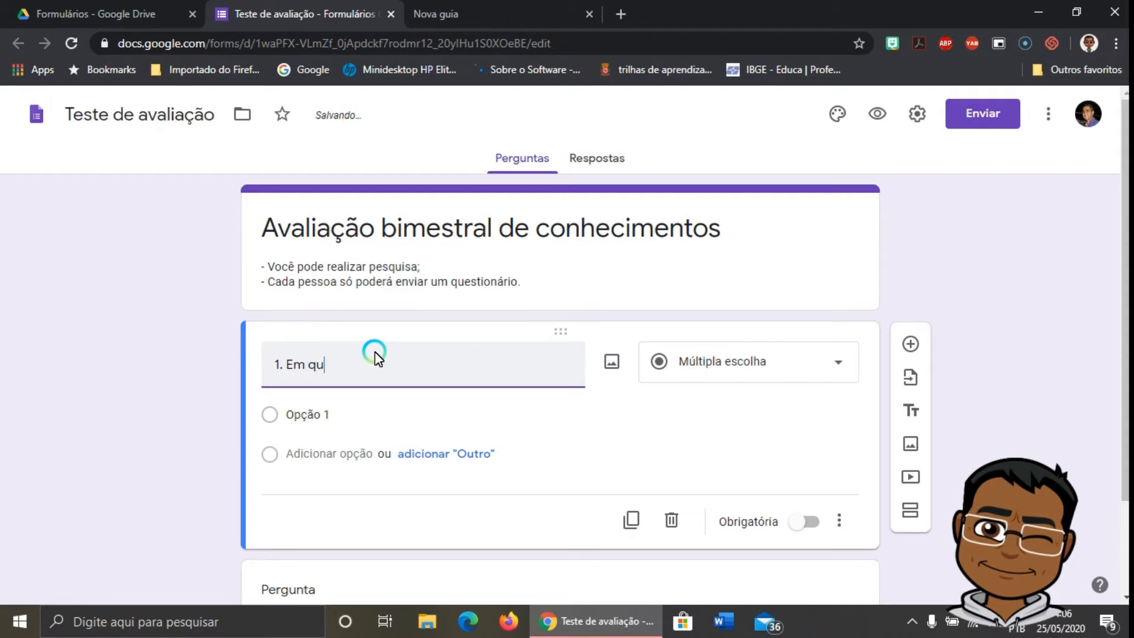
pyautogui.write('al regi')
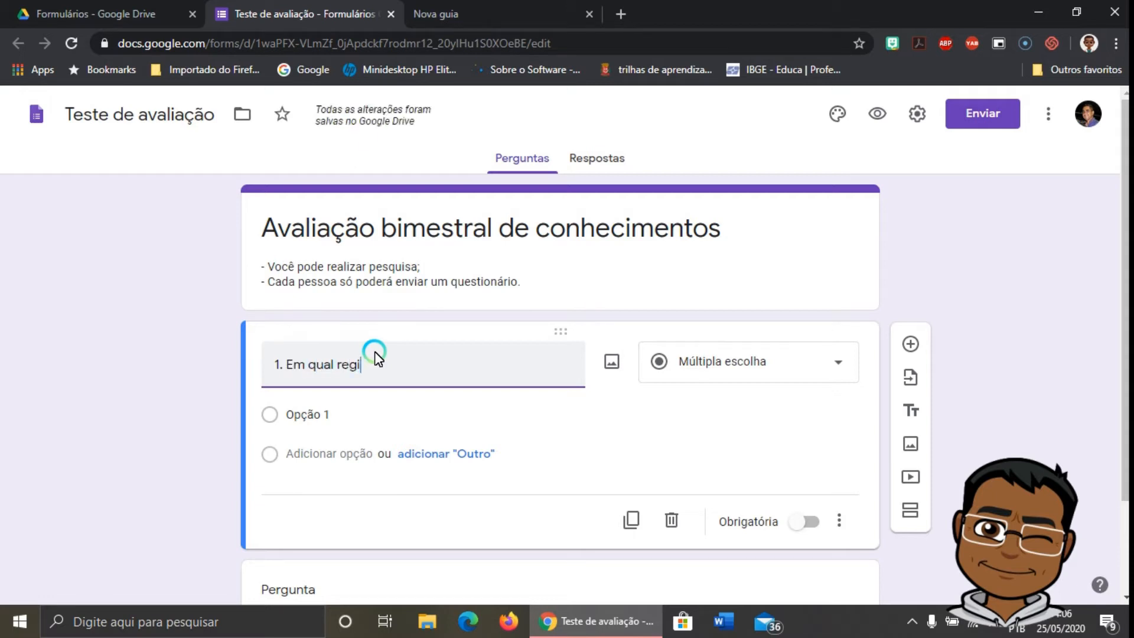
pyautogui.press('BackSpace')
pyautogui.press('BackSpace')
pyautogui.press('BackSpace')
pyautogui.write('Reg')
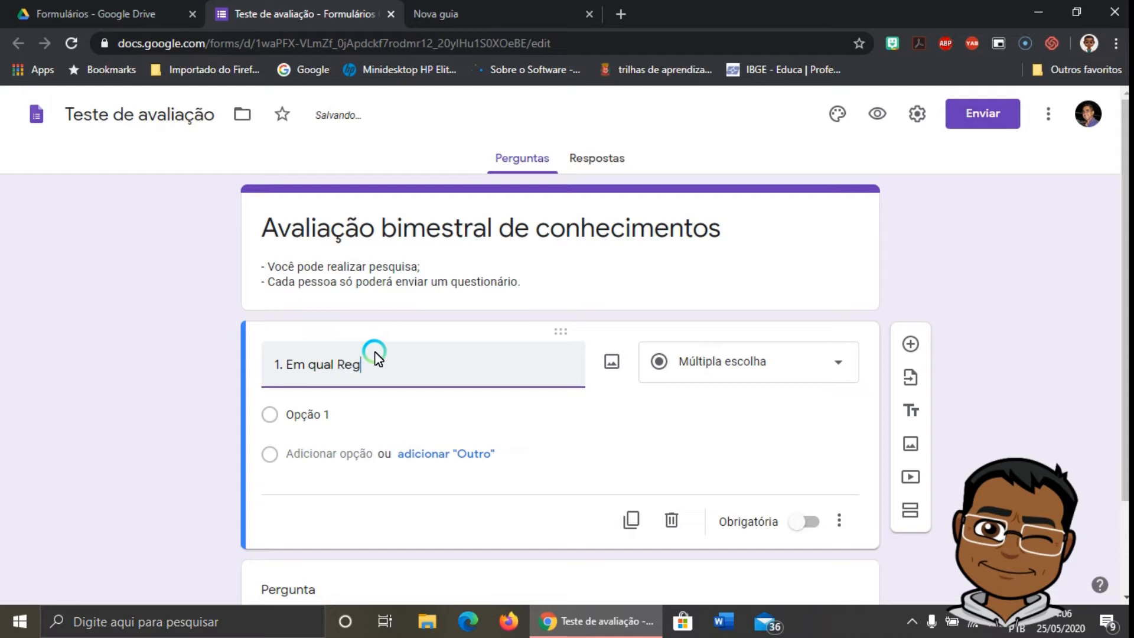
pyautogui.write('ião do Brasil se encontra o Ceará')
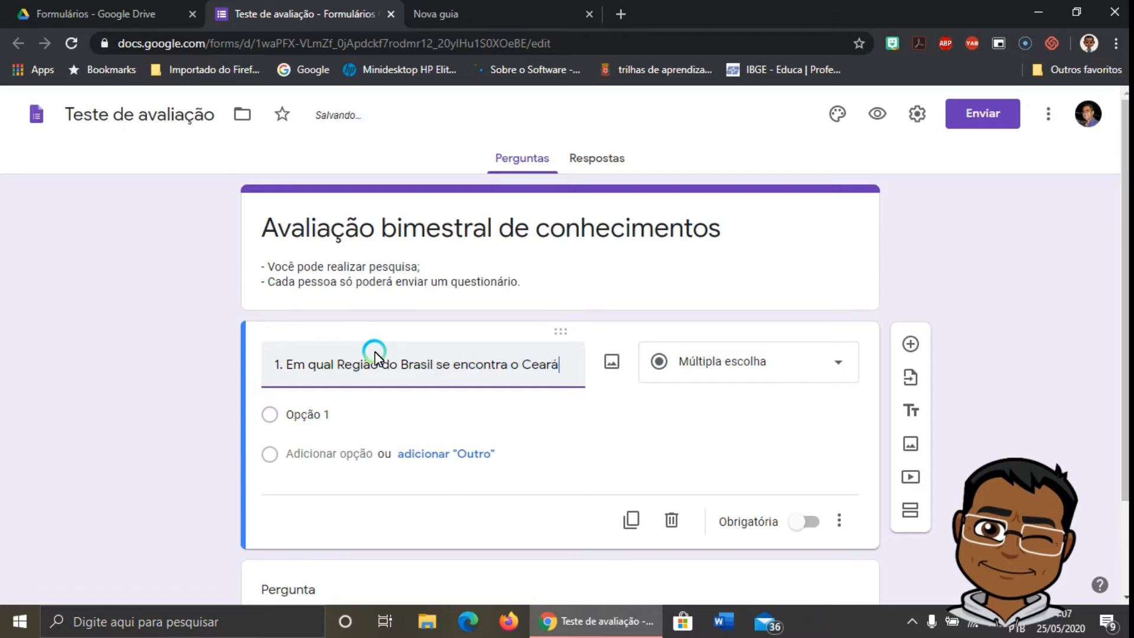
pyautogui.write('?')
pyautogui.click(996, 308)
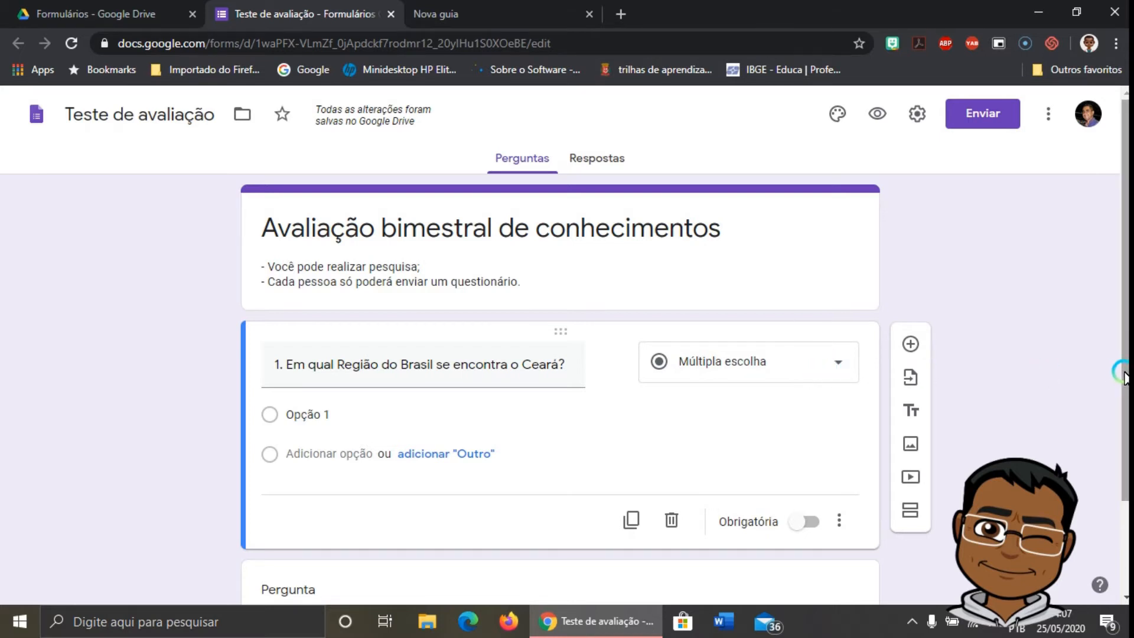
# - Give the Ceará question the answer options Norte, Nordeste, Centro-Oeste and Sul, and make it required
pyautogui.scroll(-2, 1125, 378)
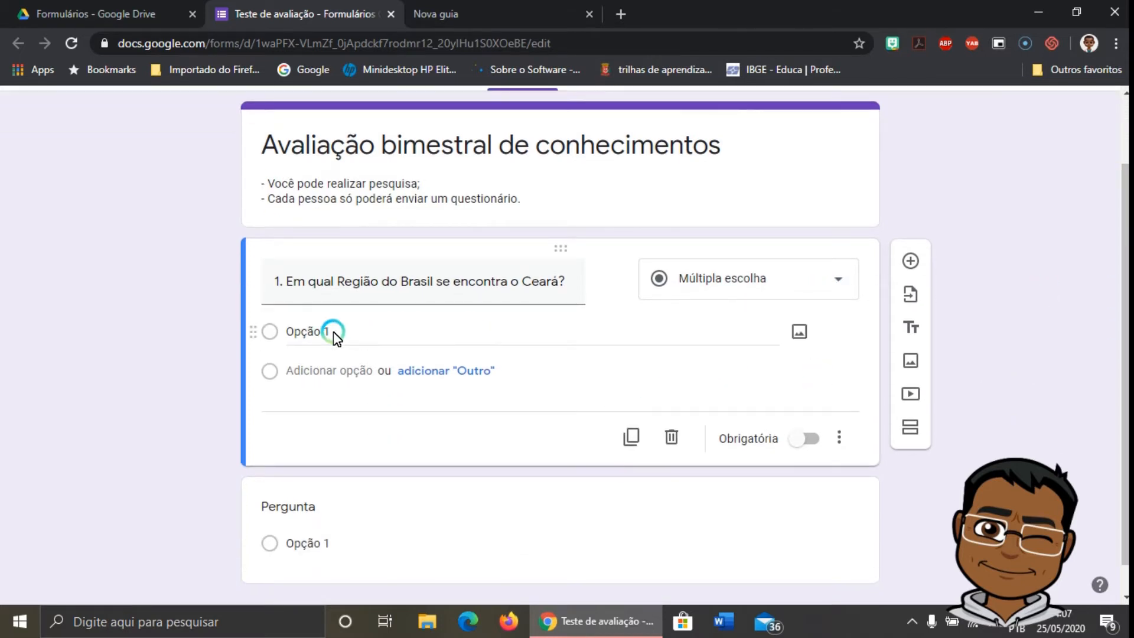
pyautogui.click(307, 331)
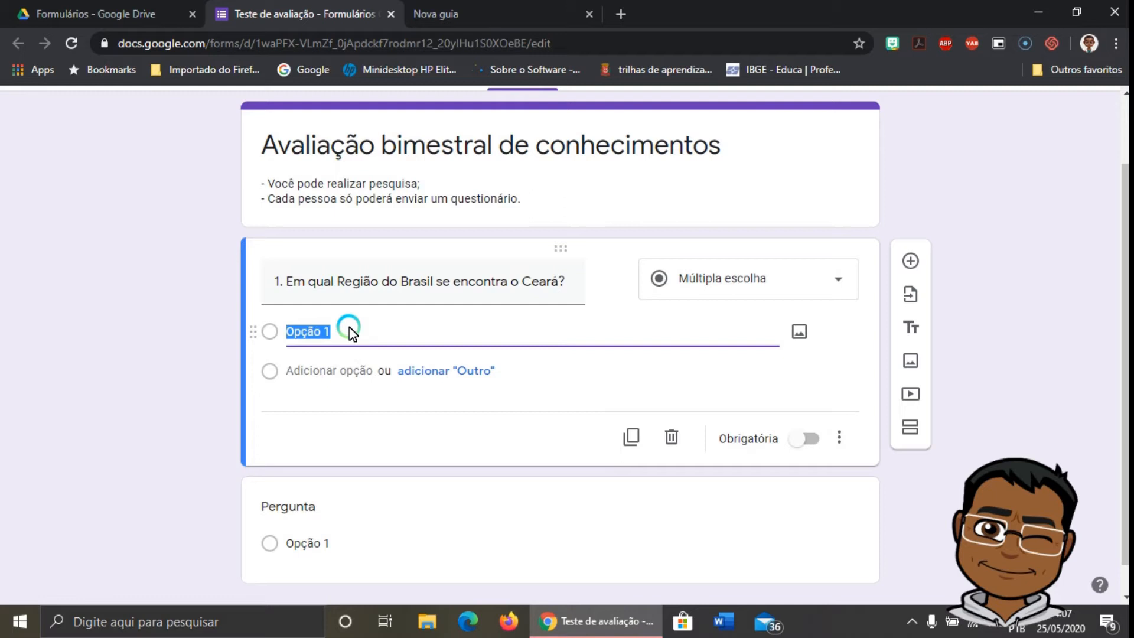
pyautogui.write('Norte')
pyautogui.click(331, 372)
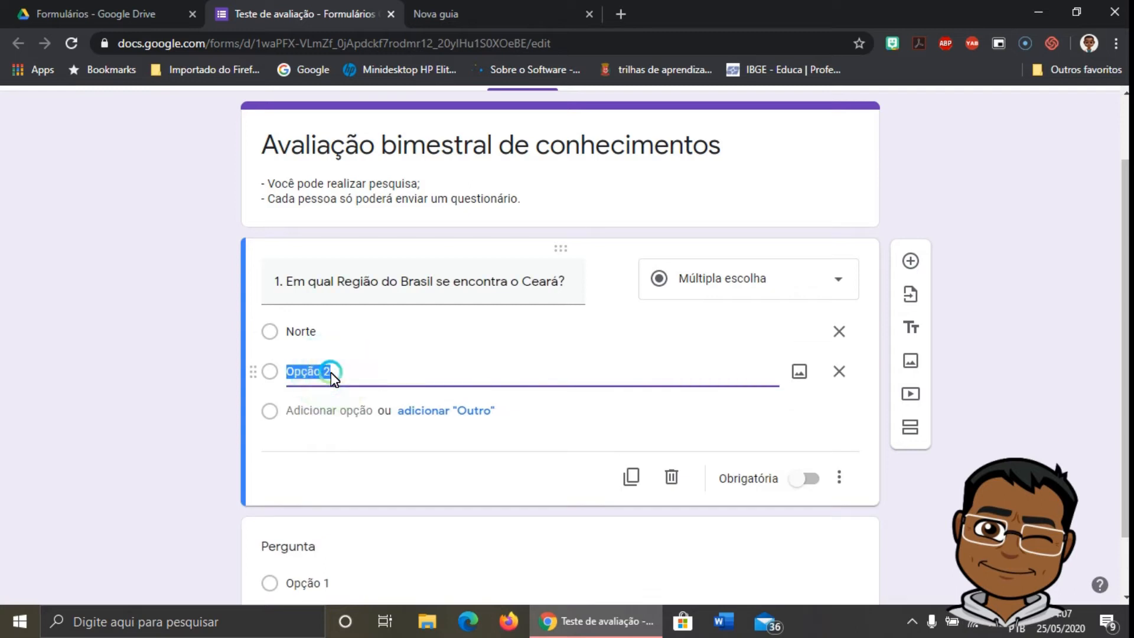
pyautogui.write('Nordeste')
pyautogui.click(341, 410)
pyautogui.write('Centro-Oeste')
pyautogui.click(341, 447)
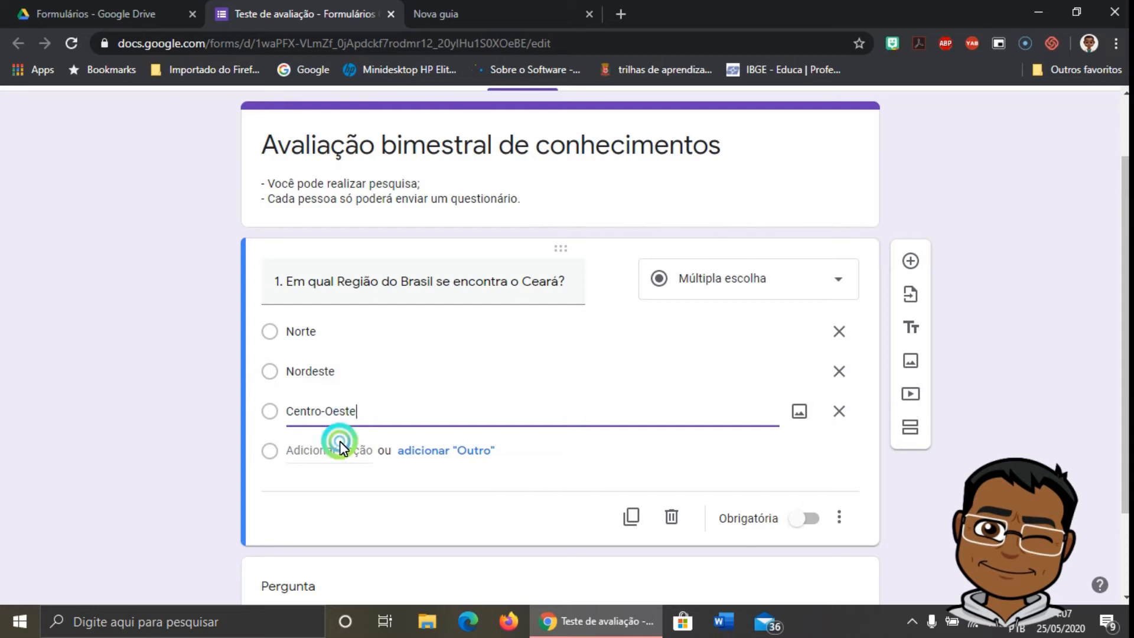
pyautogui.write('Sul')
pyautogui.click(1002, 318)
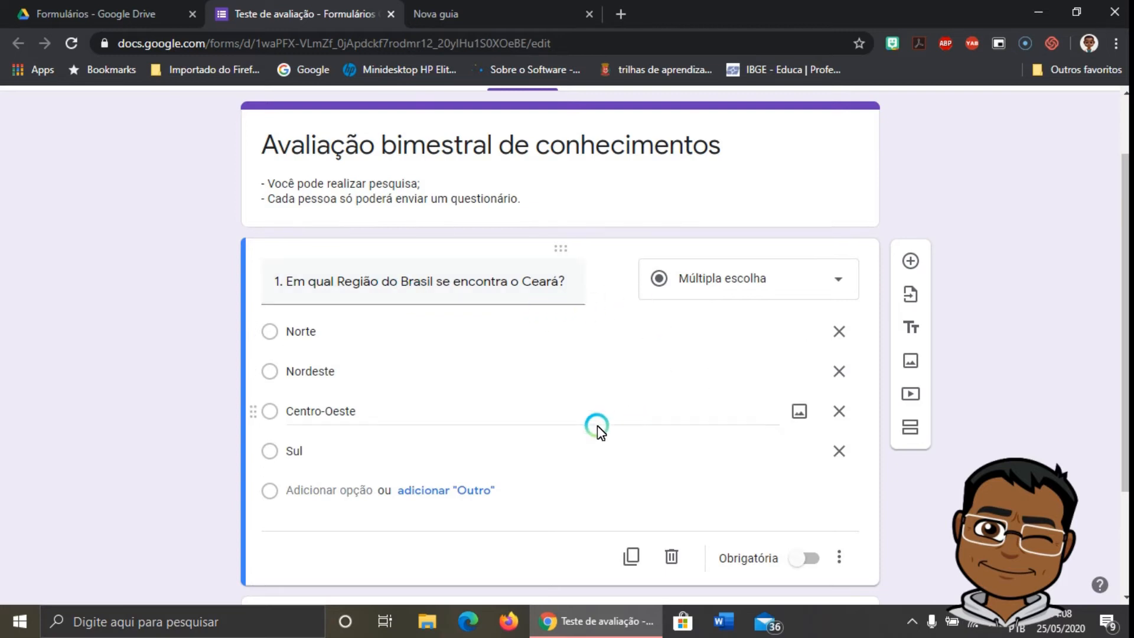
pyautogui.click(808, 558)
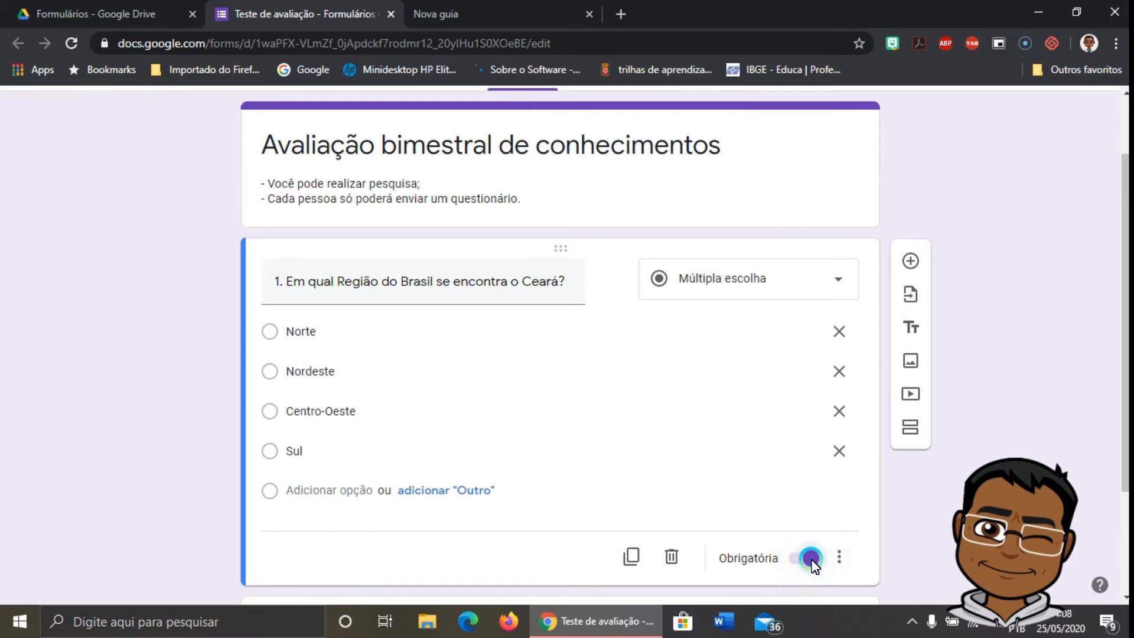
# - Add a new question directly below the Ceará question
pyautogui.click(979, 328)
pyautogui.scroll(-1, 986, 323)
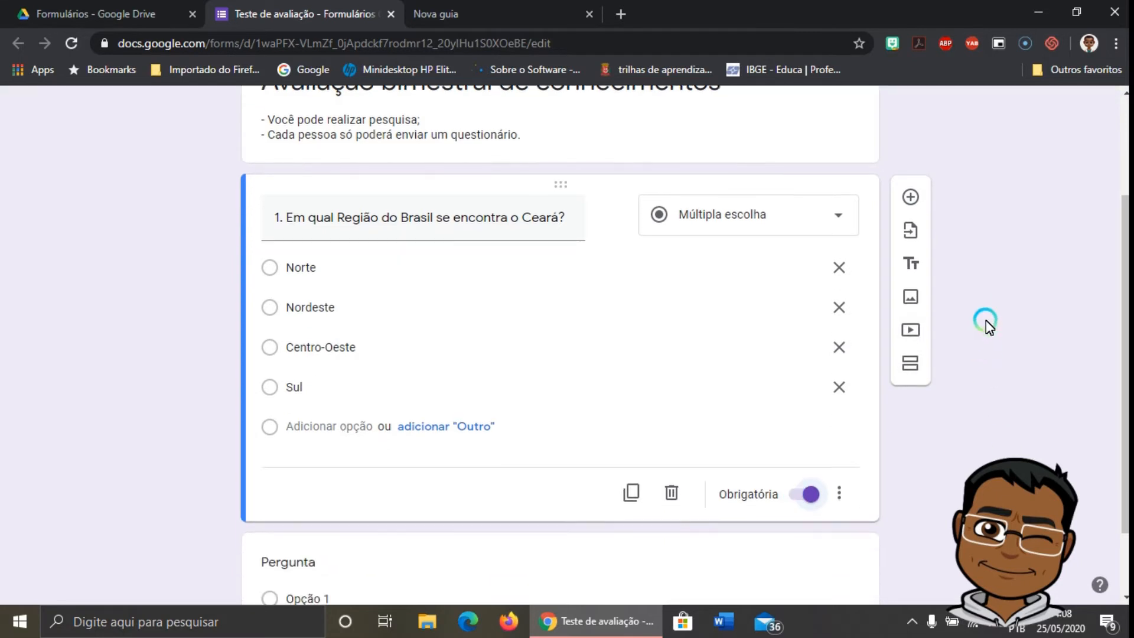
pyautogui.scroll(-1, 985, 348)
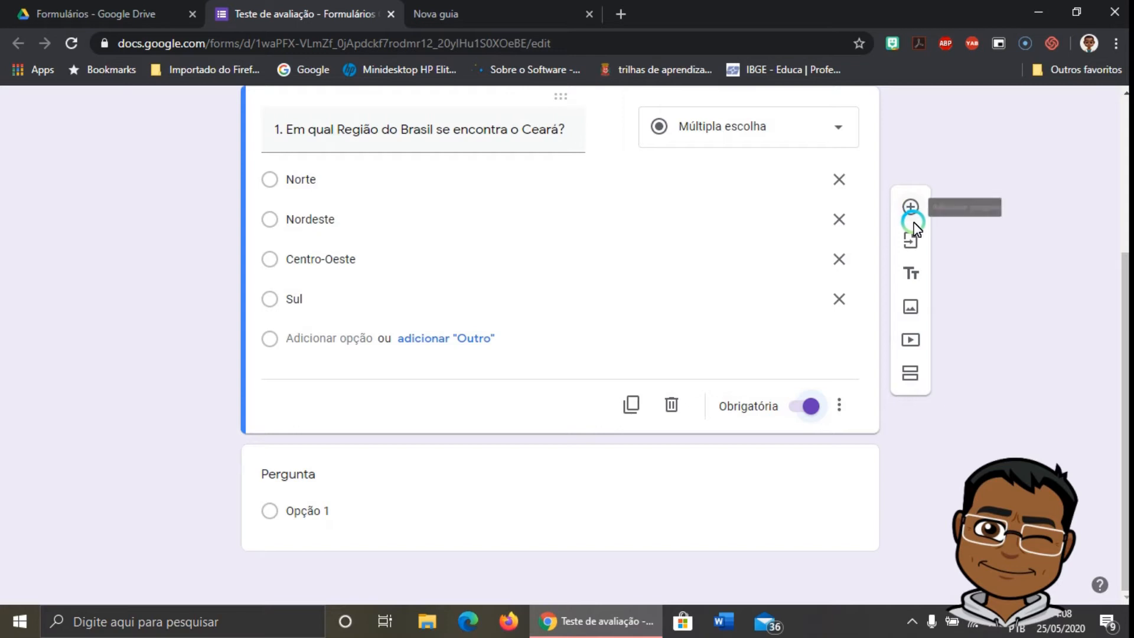
pyautogui.click(910, 206)
# - Set the second question's text to "2. A vegetação predominante no sertão nordestino é?"
pyautogui.click(300, 348)
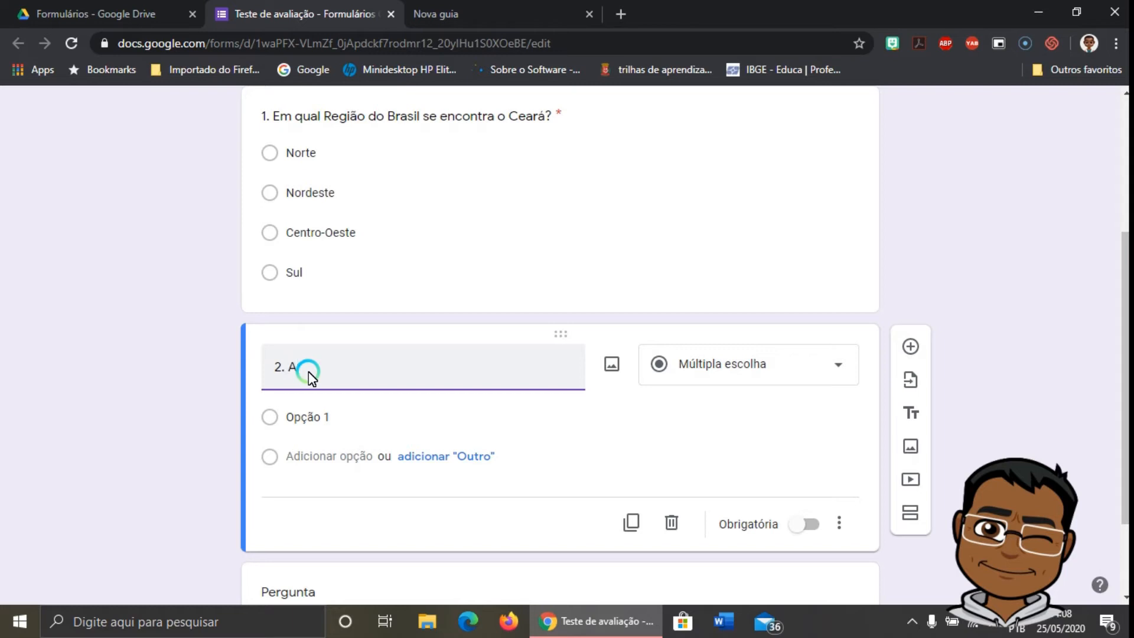
pyautogui.write('ação predominate')
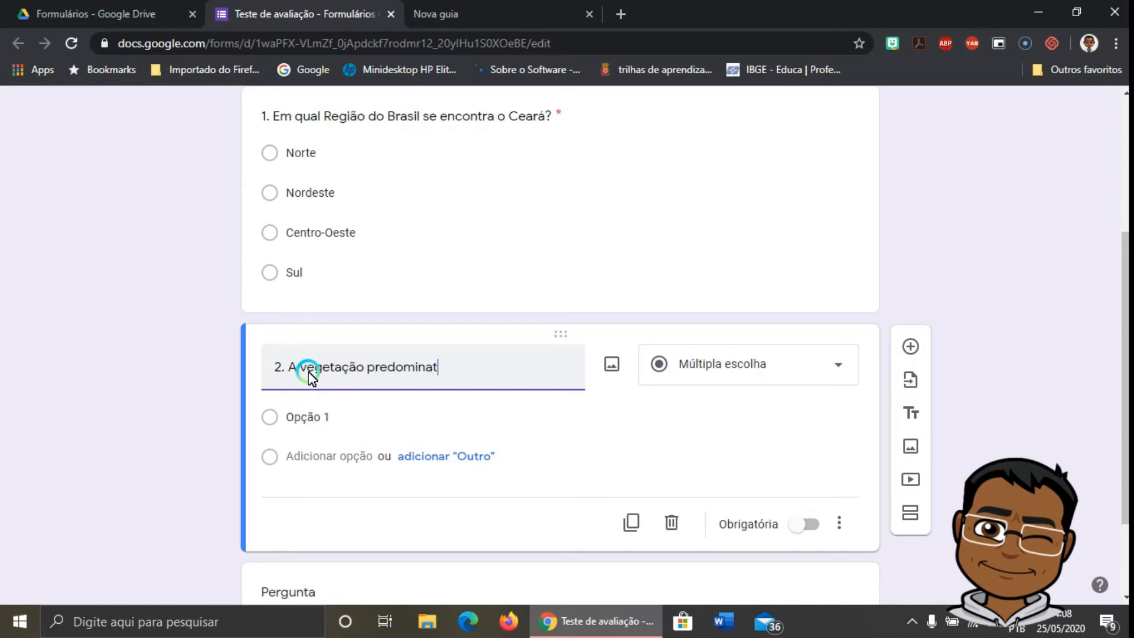
pyautogui.press('BackSpace')
pyautogui.press('BackSpace')
pyautogui.write('nte n')
pyautogui.write('o Nor')
pyautogui.press('BackSpace')
pyautogui.press('BackSpace')
pyautogui.press('BackSpace')
pyautogui.write('sertão ordestino ')
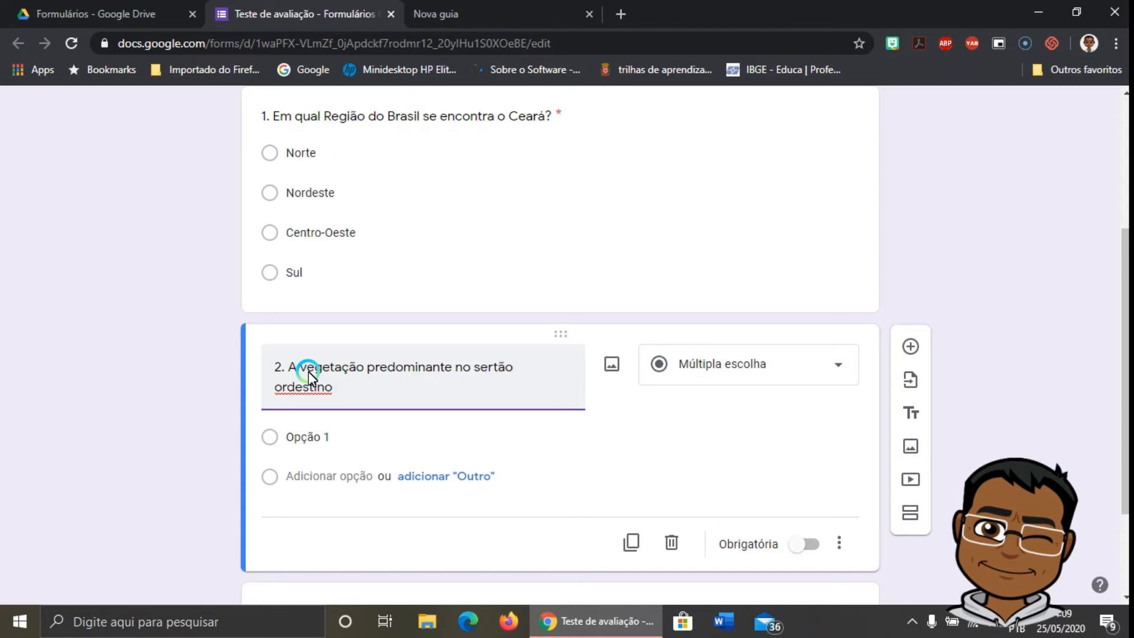
pyautogui.write('é?')
pyautogui.click(275, 396)
pyautogui.write('n')
# - Give the vegetation question the answer options floresta tropical, Mata Atlântica, Floresta Amazônica and Caatinga
pyautogui.click(359, 428)
pyautogui.click(329, 437)
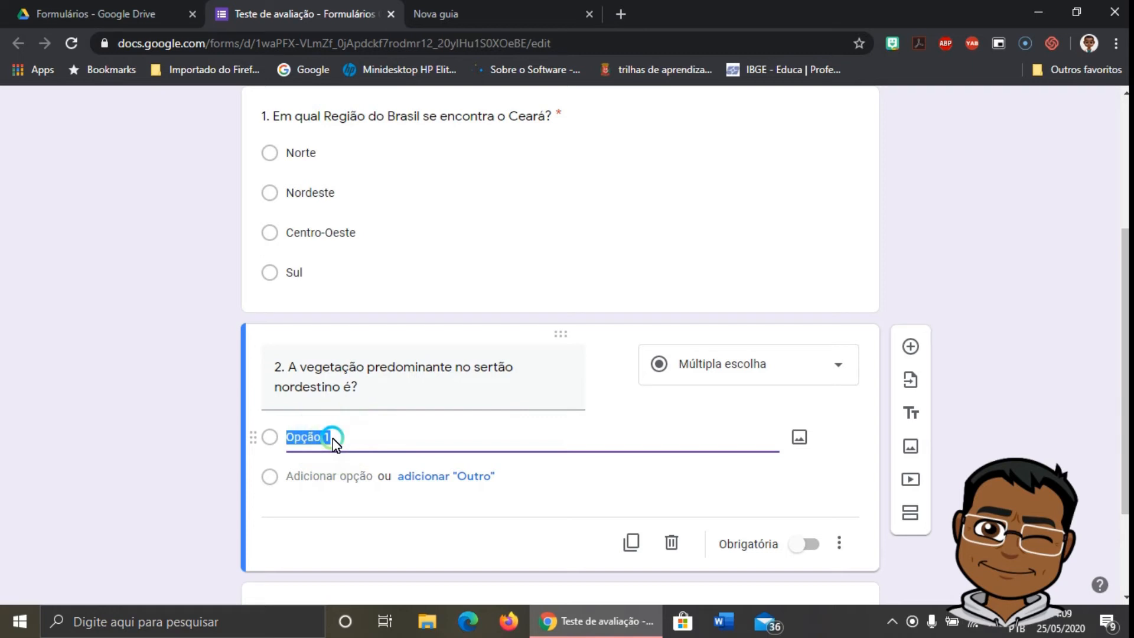
pyautogui.write('floresta tropical')
pyautogui.press('Return')
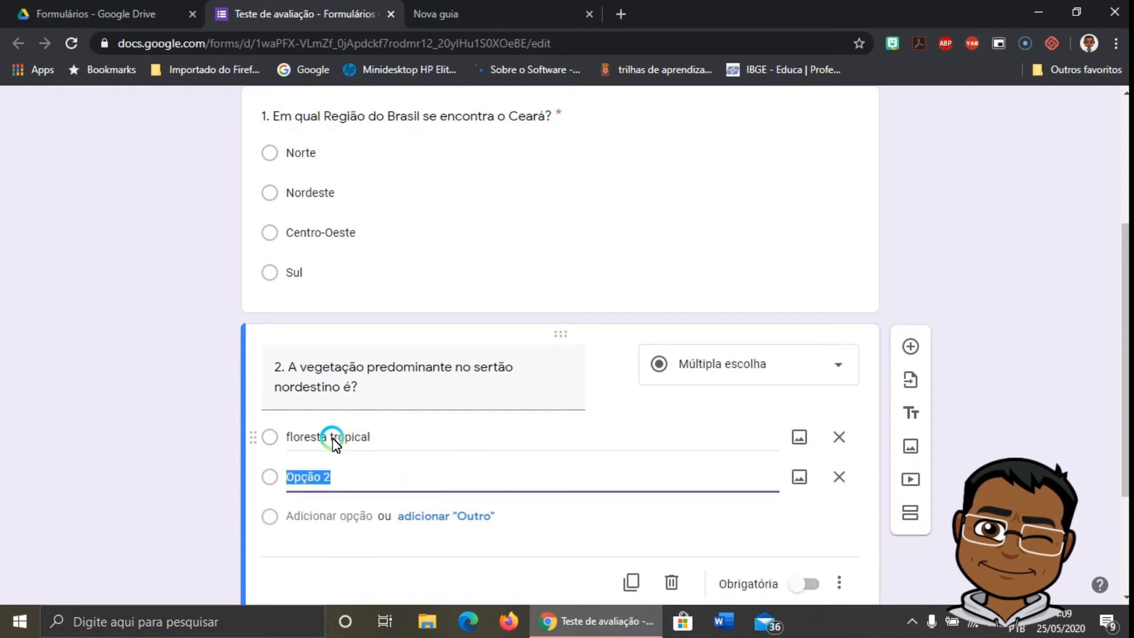
pyautogui.write('Mata Atlântica')
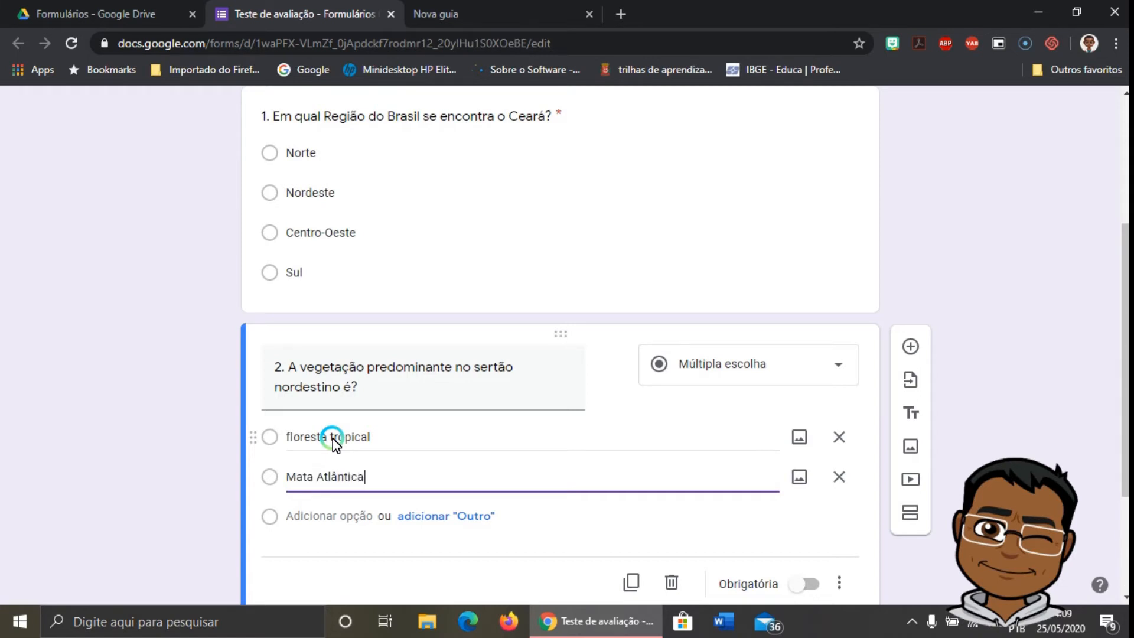
pyautogui.press('Return')
pyautogui.write('C')
pyautogui.press('BackSpace')
pyautogui.write('Floresta Amazônica')
pyautogui.press('Return')
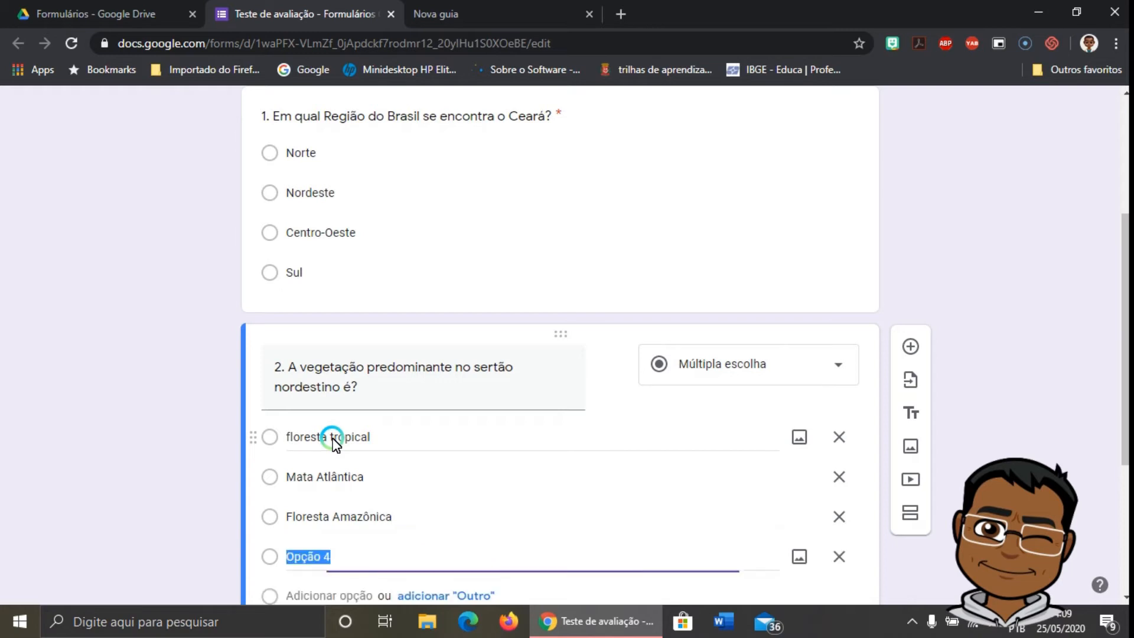
pyautogui.write('Caatinga')
pyautogui.click(1060, 299)
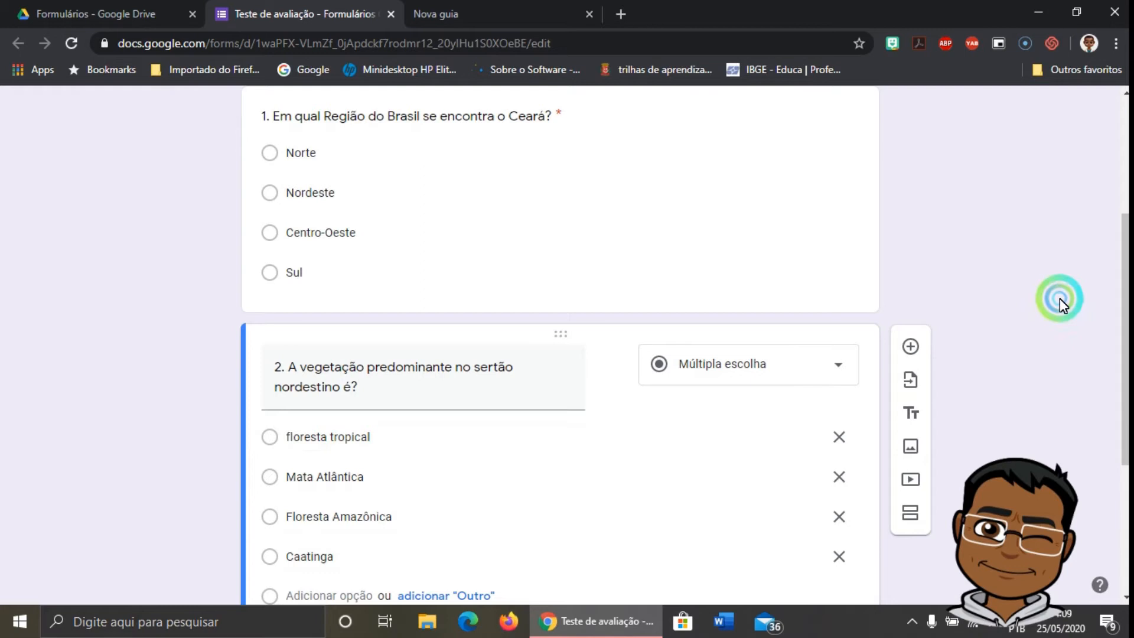
# - Keep the vegetation question as multiple choice and make it required
pyautogui.scroll(-1, 349, 440)
pyautogui.click(810, 286)
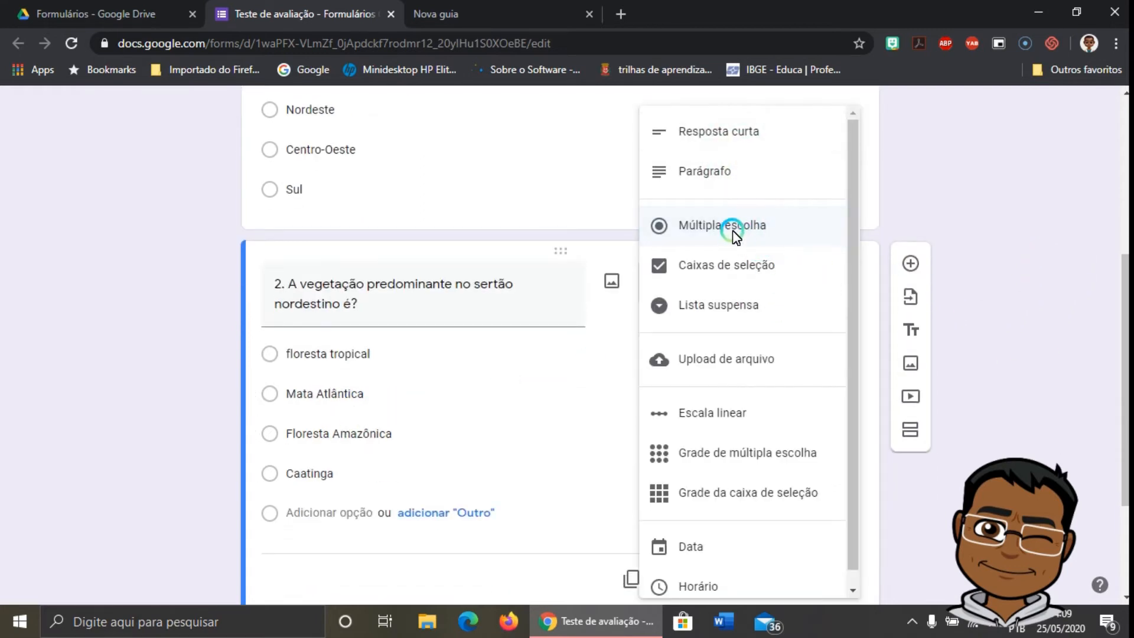
pyautogui.click(975, 235)
pyautogui.scroll(-3, 983, 286)
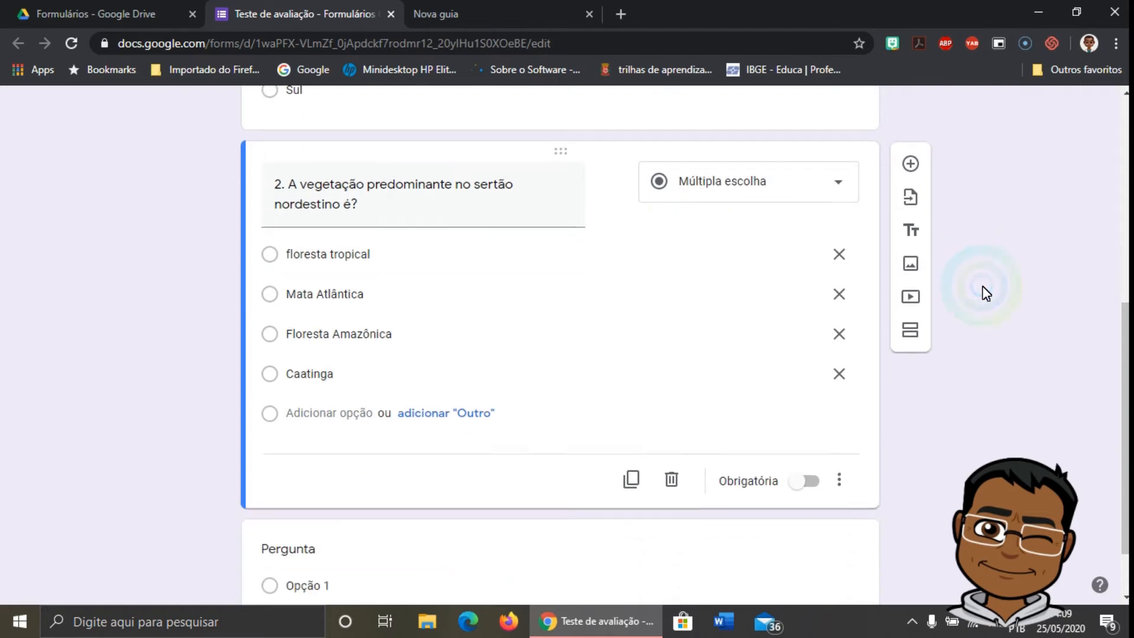
pyautogui.click(810, 413)
pyautogui.click(976, 311)
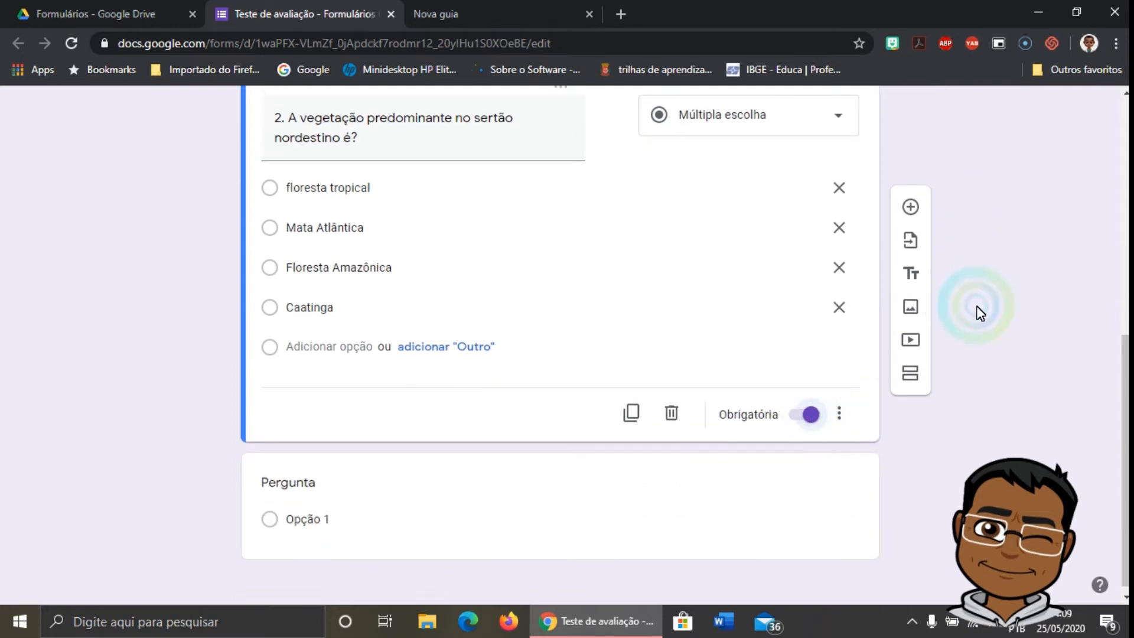
# - Review the available question types and look over the first two questions
pyautogui.scroll(4, 977, 311)
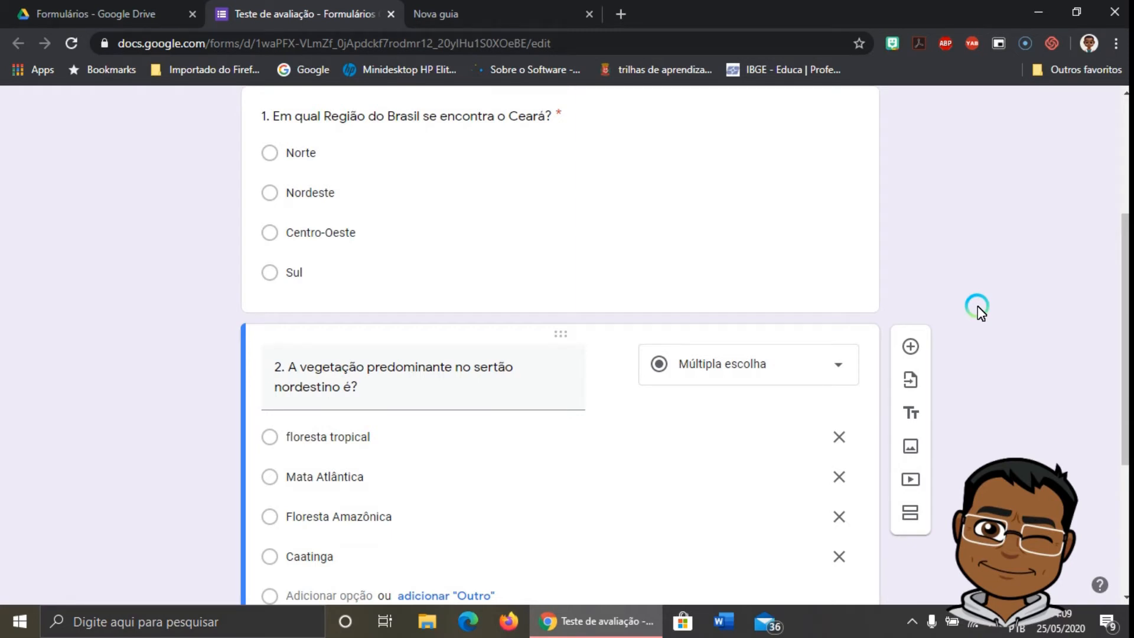
pyautogui.click(828, 370)
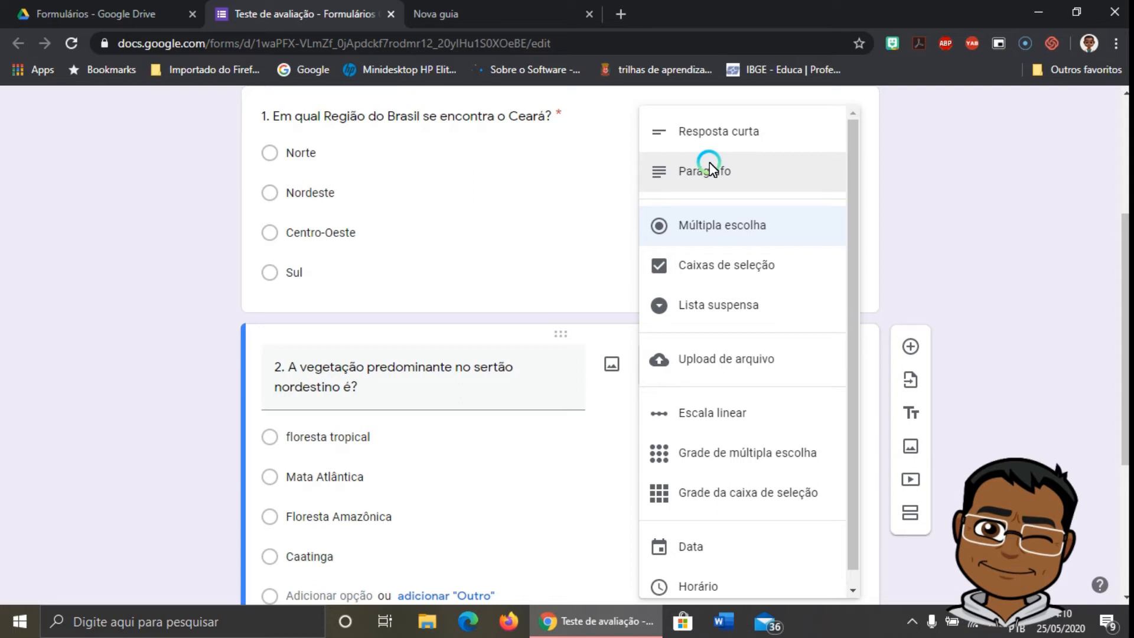
pyautogui.click(1011, 244)
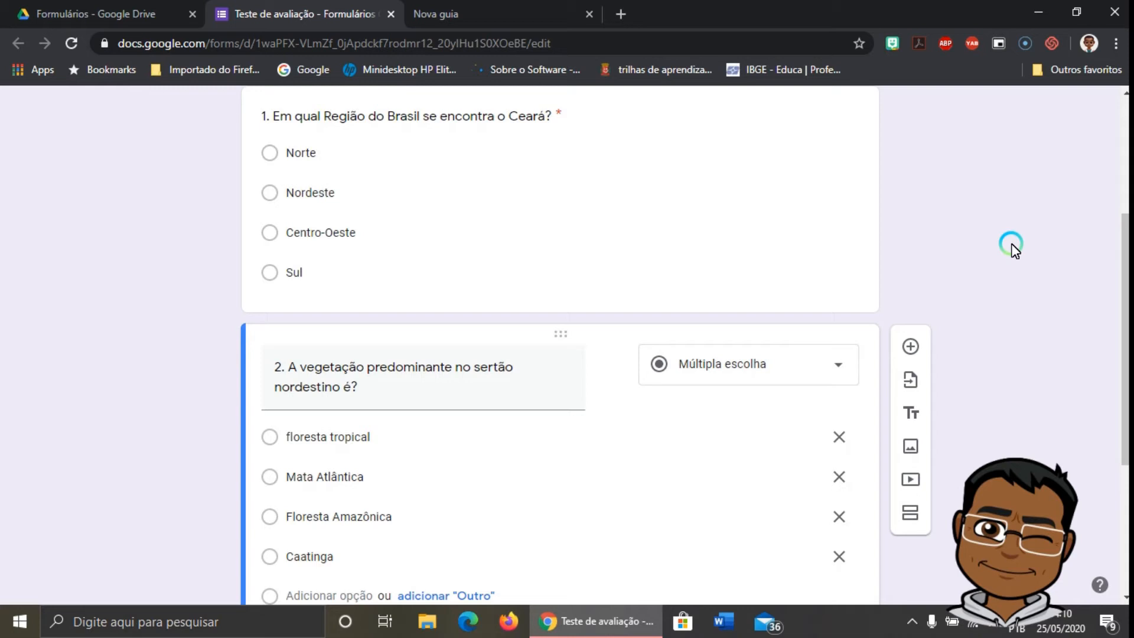
pyautogui.scroll(-3, 1010, 243)
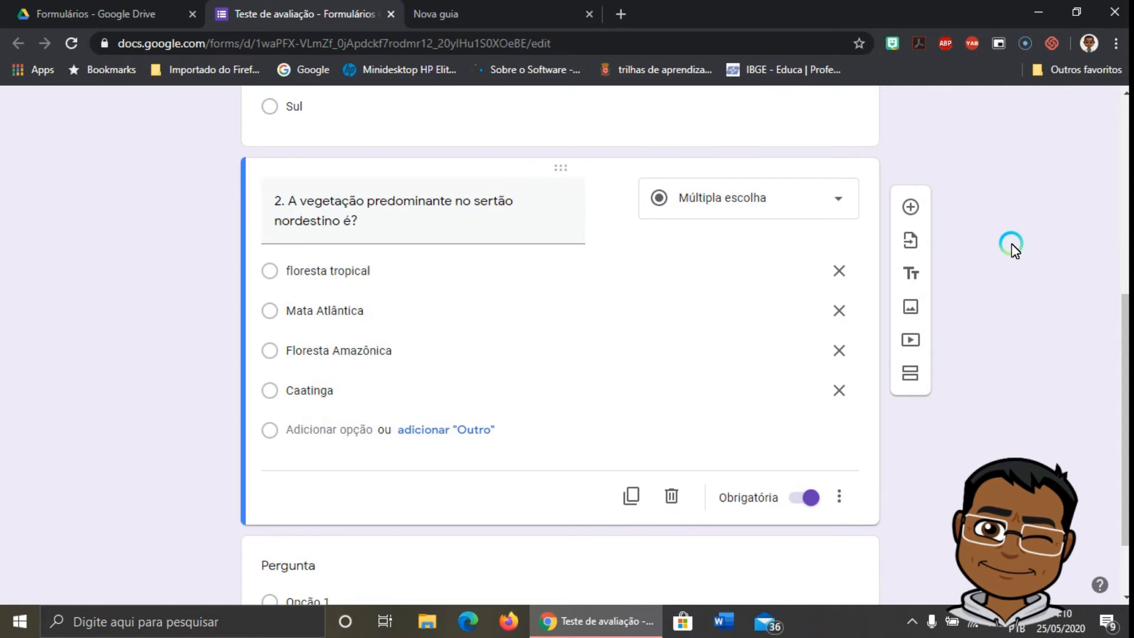
pyautogui.scroll(4, 1013, 249)
pyautogui.scroll(-1, 1013, 249)
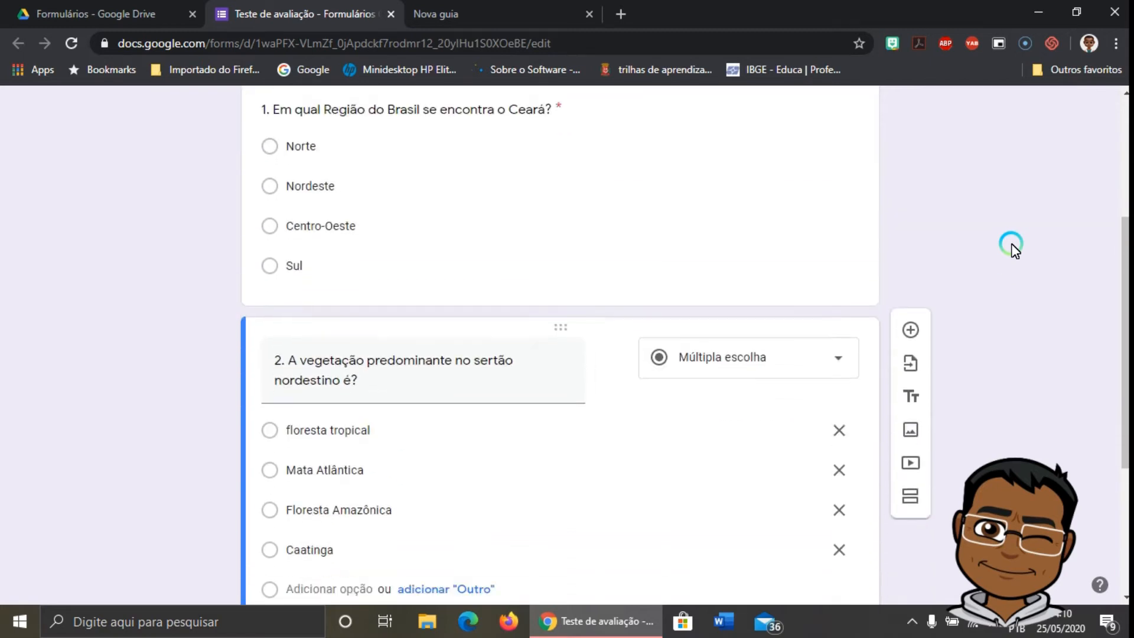
pyautogui.scroll(-2, 1011, 243)
pyautogui.scroll(-3, 1013, 249)
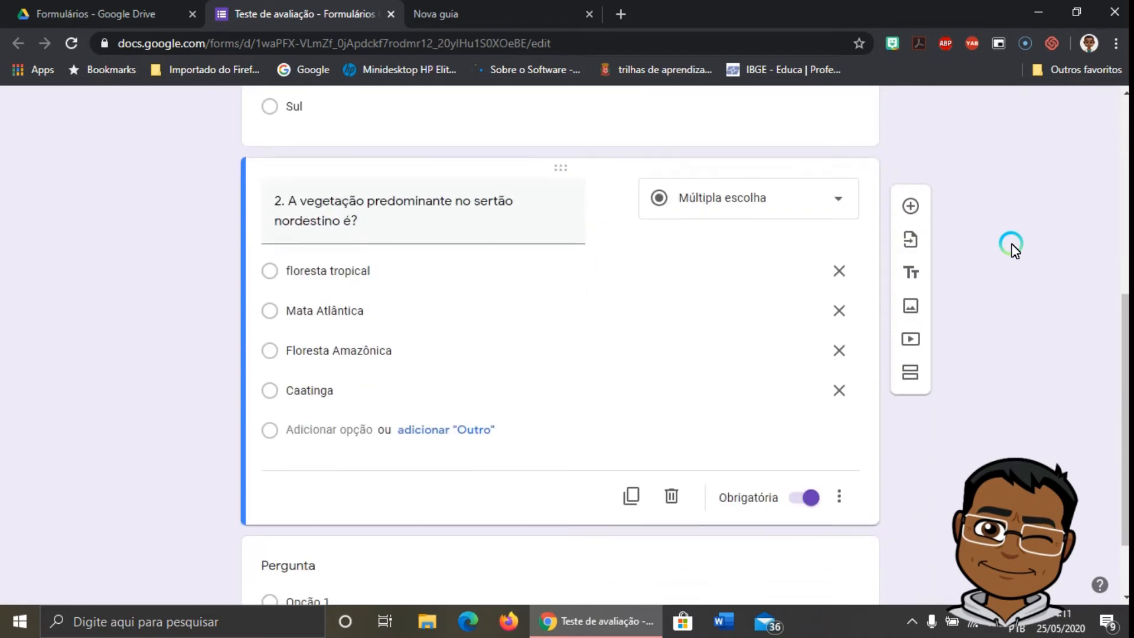
pyautogui.scroll(3, 1013, 249)
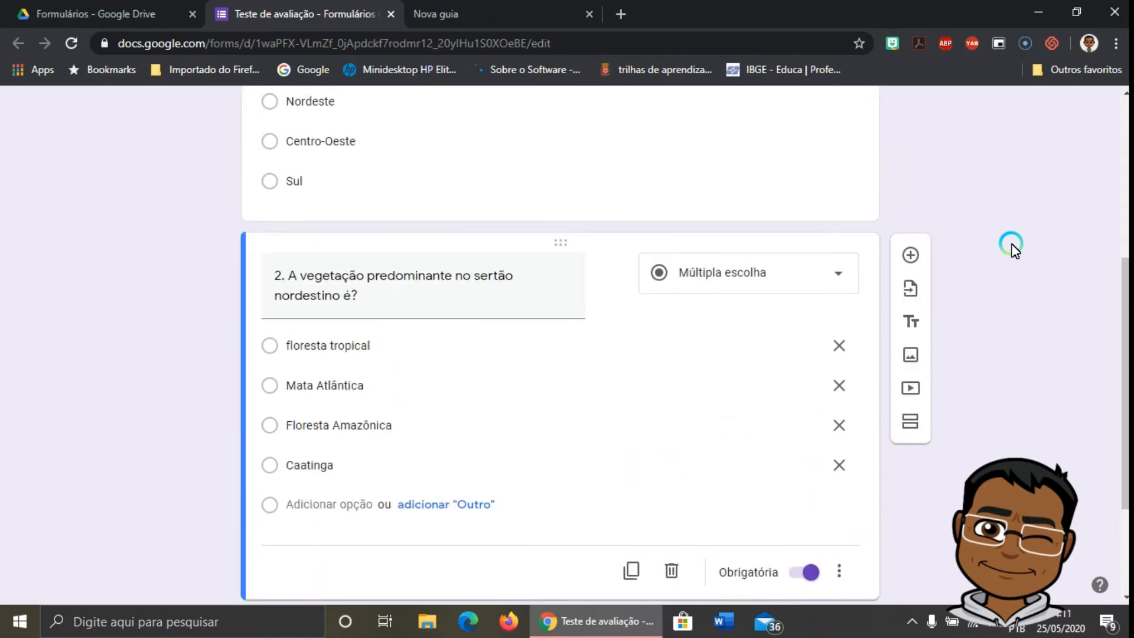
# - Add a third question below the vegetation question with the text "3. Qual o valor de 'x' na expressão x+2=8"
pyautogui.scroll(-2, 1012, 245)
pyautogui.click(912, 204)
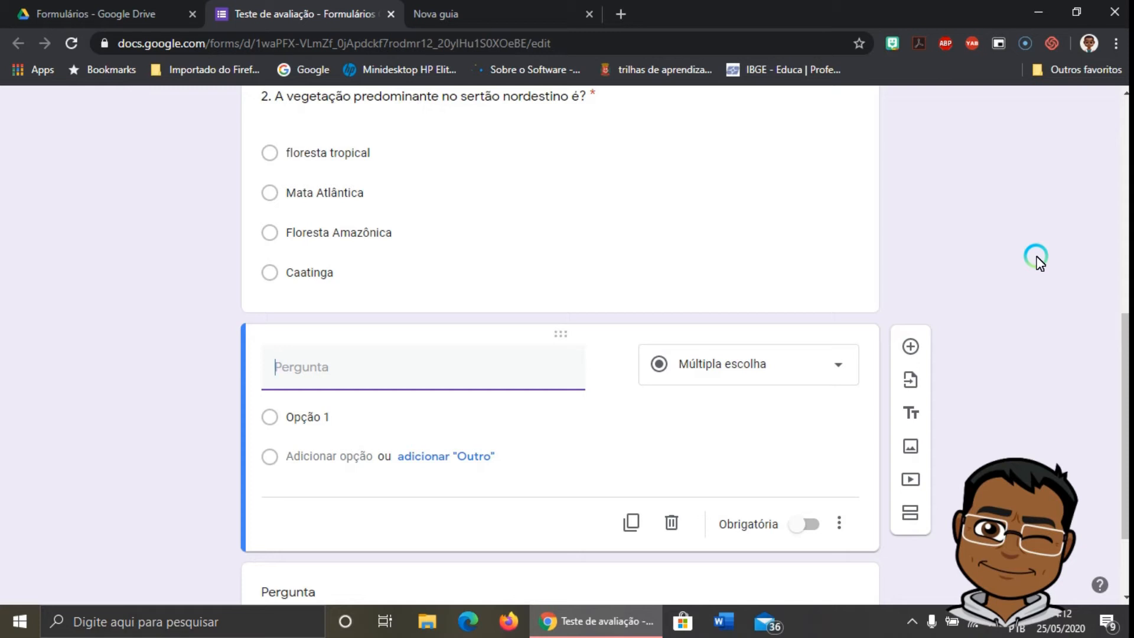
pyautogui.write('3. Qual o valor de')
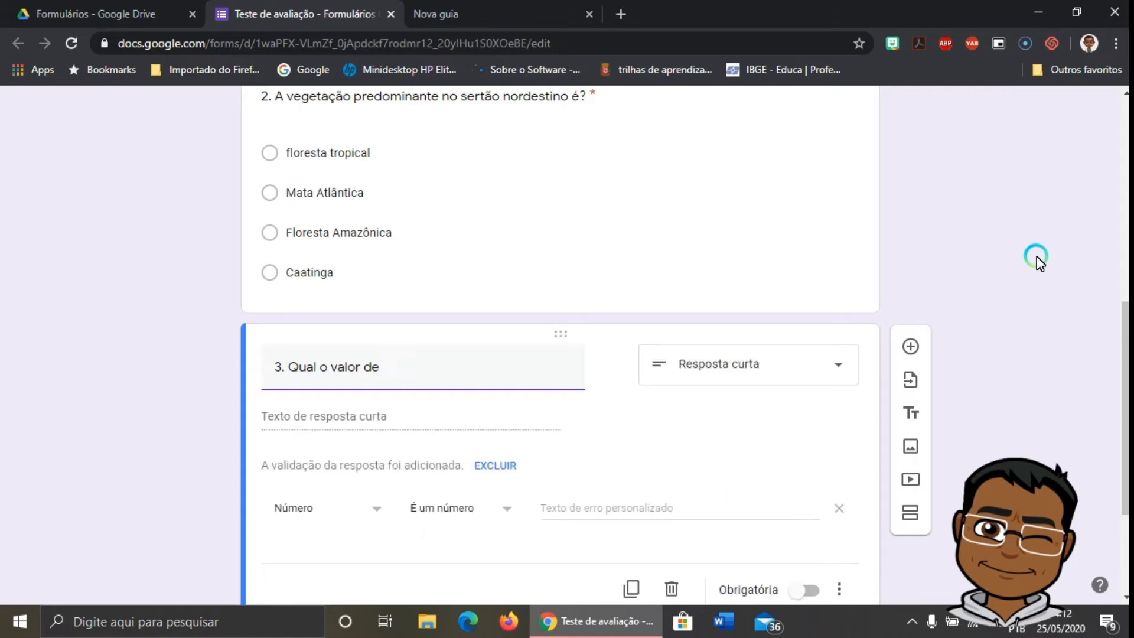
pyautogui.write("'x' na espressão")
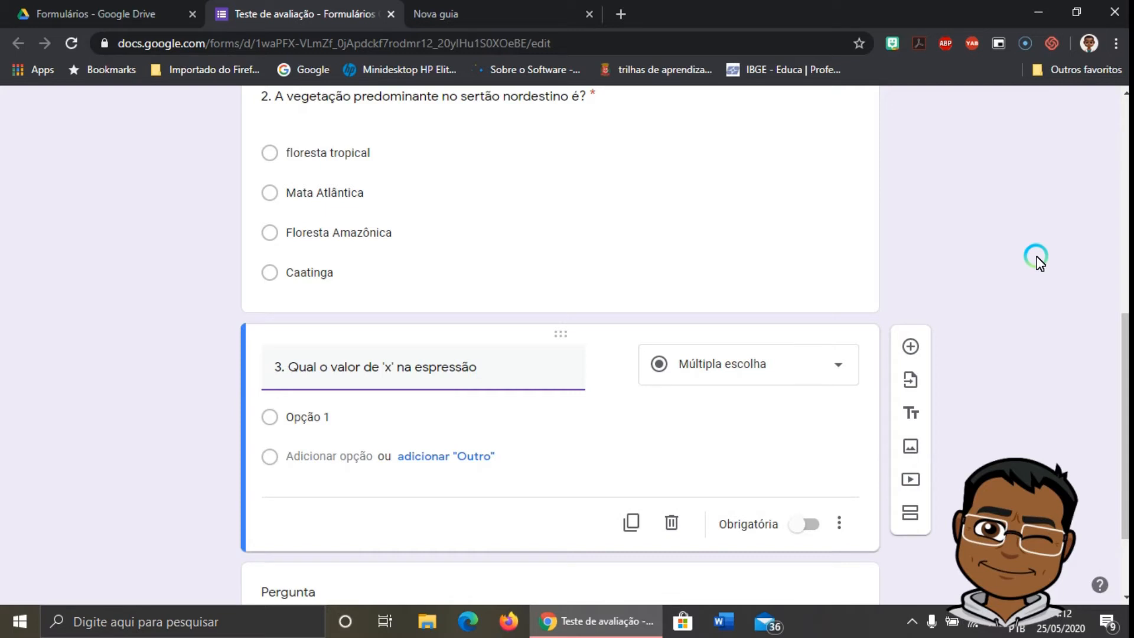
pyautogui.press('BackSpace')
pyautogui.press('BackSpace')
pyautogui.press('BackSpace')
pyautogui.press('BackSpace')
pyautogui.press('BackSpace')
pyautogui.press('BackSpace')
pyautogui.press('BackSpace')
pyautogui.press('BackSpace')
pyautogui.write('xpressão x+2=8')
# - Give the x+2=8 question the answer options 4, 5, 6 and 7
pyautogui.click(371, 426)
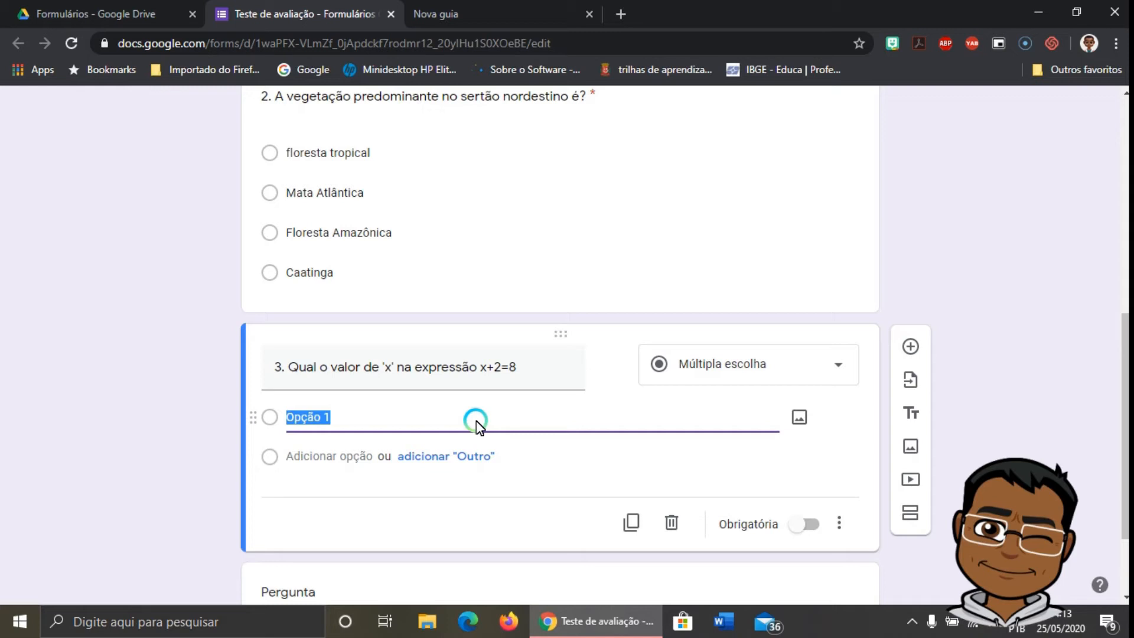
pyautogui.write('4')
pyautogui.press('Return')
pyautogui.write('5')
pyautogui.press('Return')
pyautogui.write('6')
pyautogui.press('Return')
pyautogui.write('7')
pyautogui.press('Return')
pyautogui.write('N')
pyautogui.press('Return')
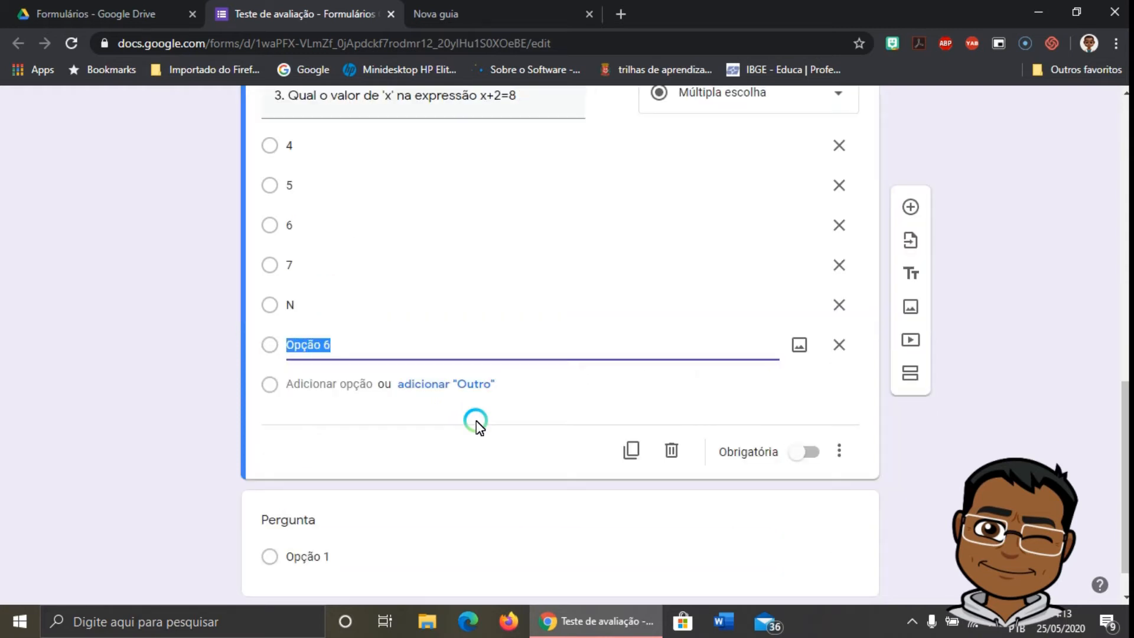
pyautogui.click(841, 304)
pyautogui.click(1029, 292)
pyautogui.click(337, 325)
pyautogui.click(838, 307)
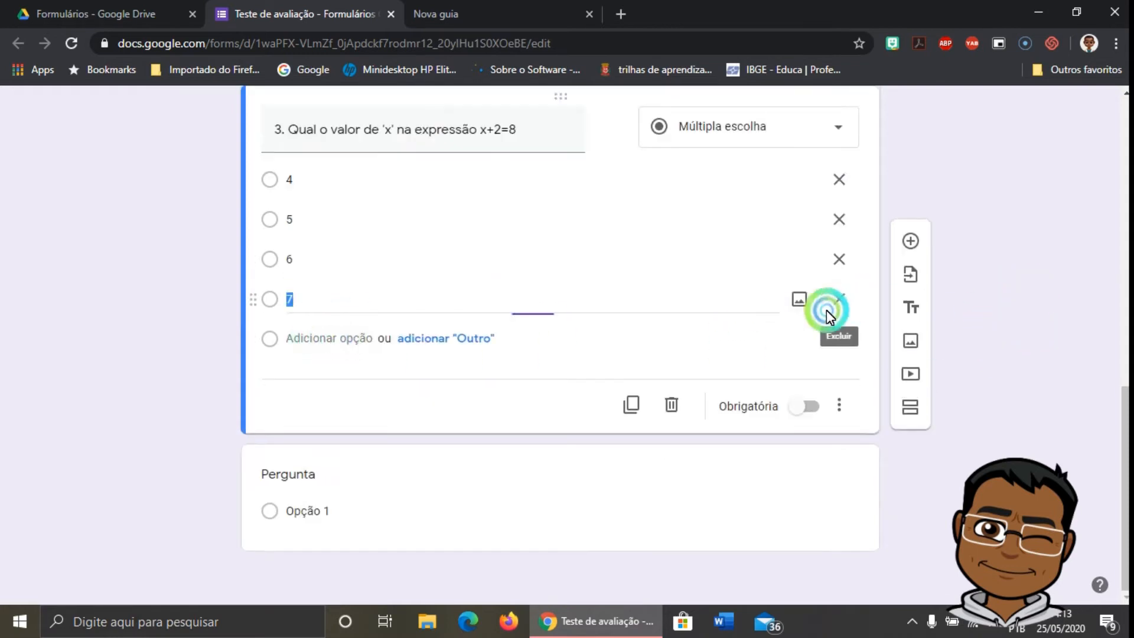
pyautogui.click(1044, 280)
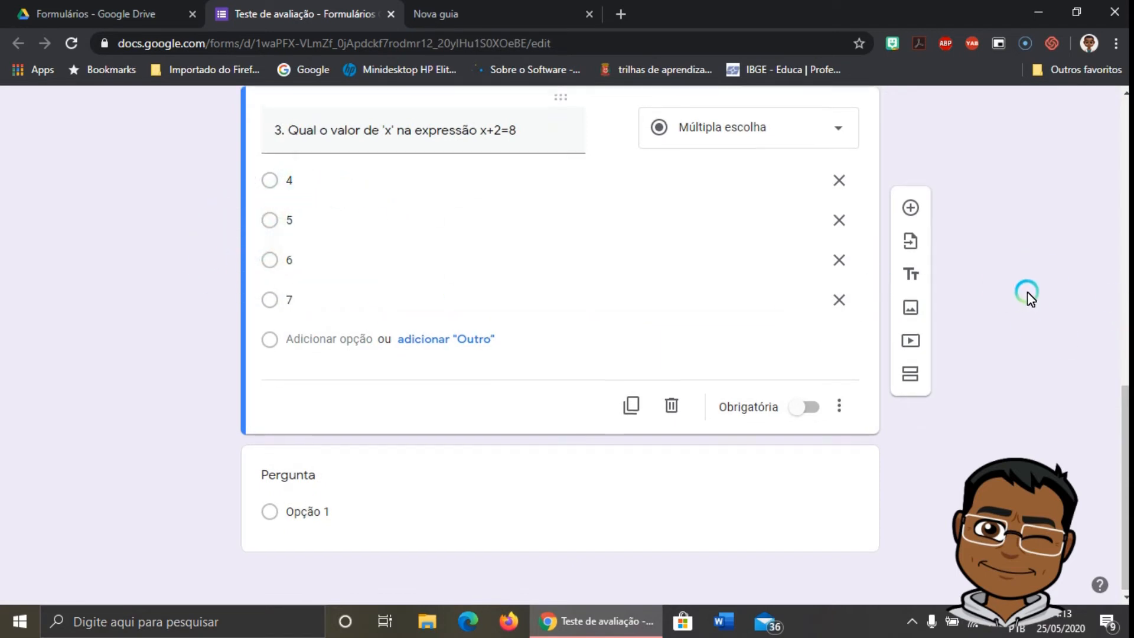
# - Make the x+2=8 question required
pyautogui.scroll(3, 1028, 293)
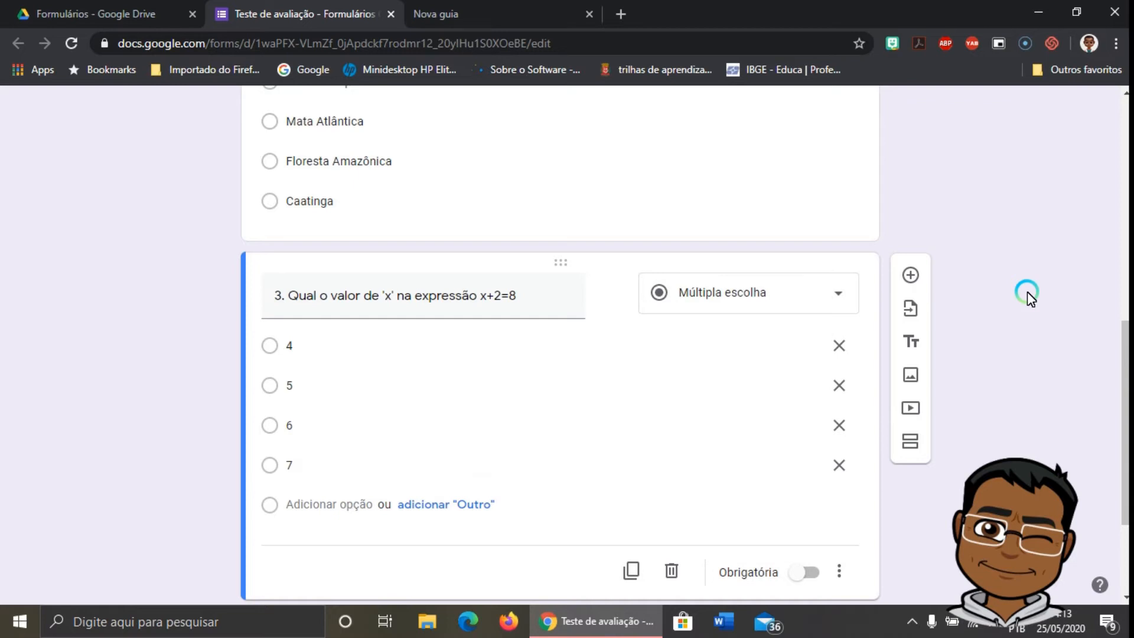
pyautogui.scroll(-2, 1028, 293)
pyautogui.click(810, 489)
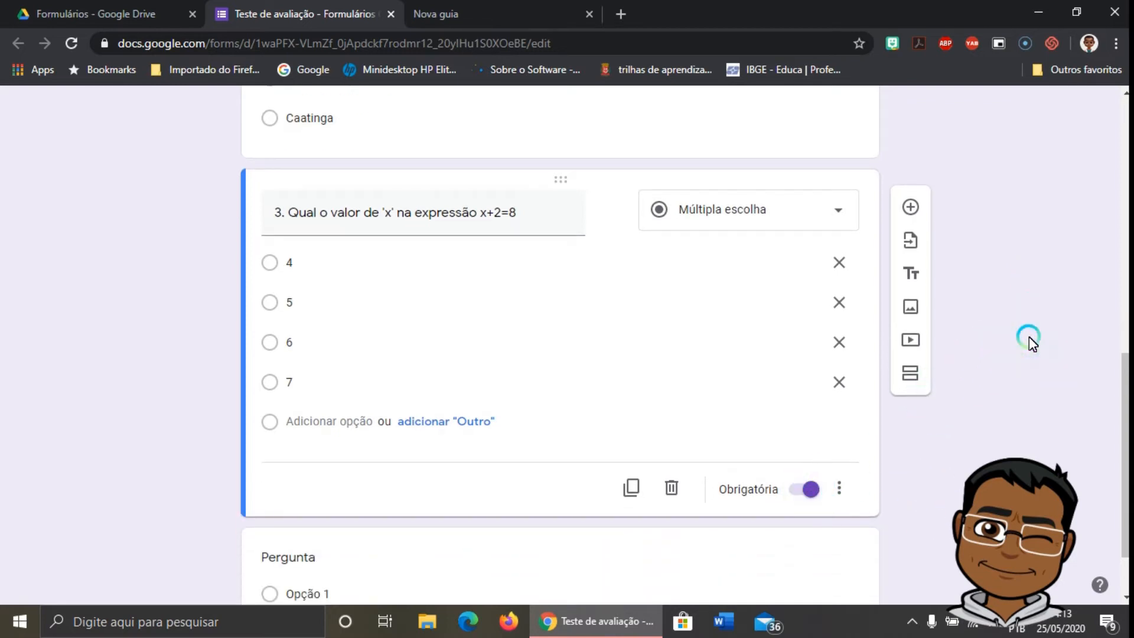
pyautogui.scroll(-2, 1030, 343)
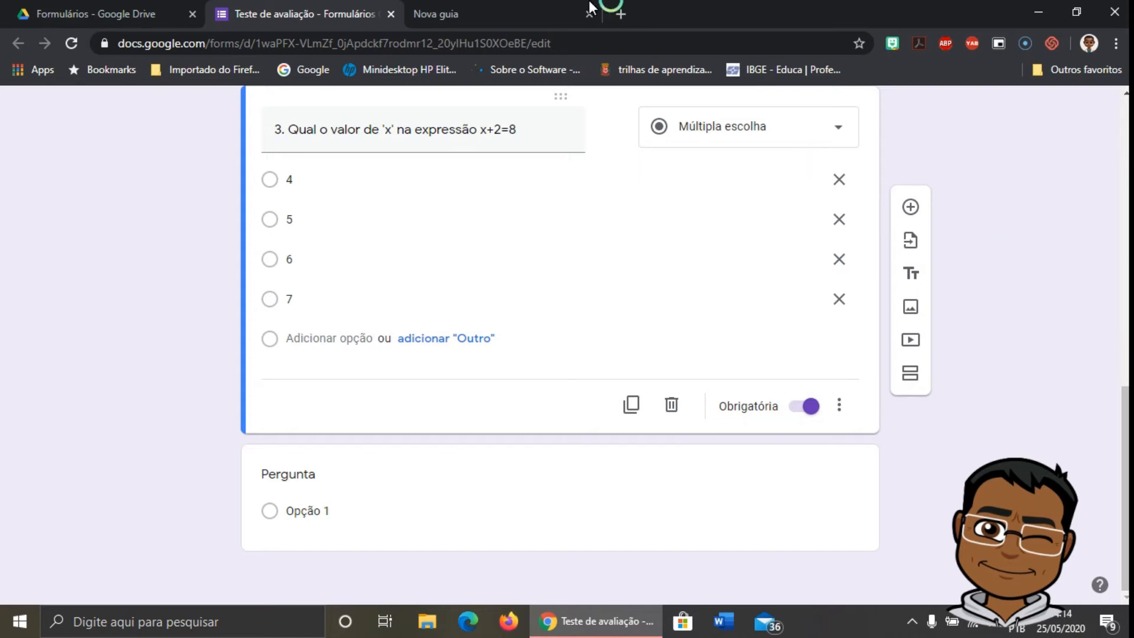
# - Switch to the blank browser tab and clear the text in its address bar
pyautogui.click(538, 12)
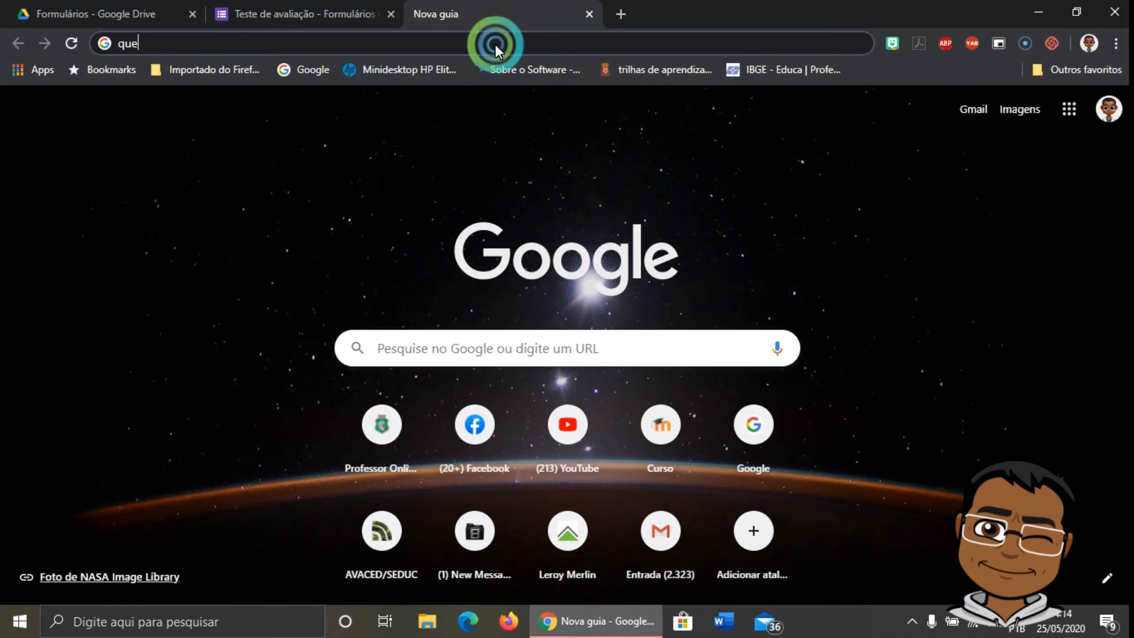
pyautogui.press('BackSpace')
pyautogui.press('BackSpace')
pyautogui.press('BackSpace')
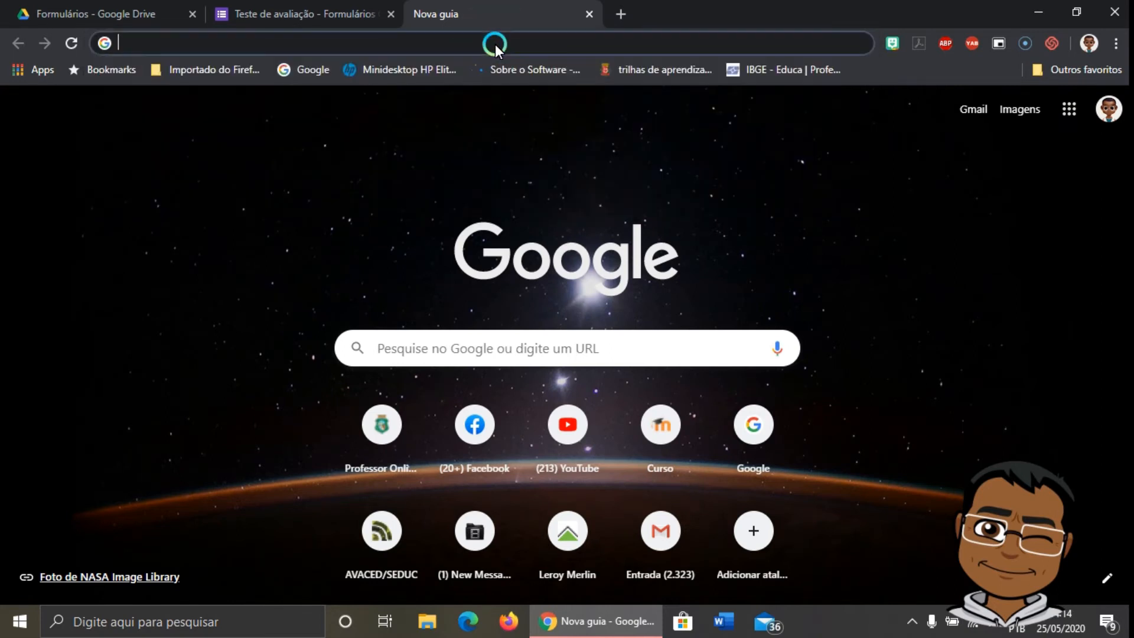
pyautogui.write('associção')
pyautogui.press('BackSpace')
pyautogui.press('BackSpace')
pyautogui.press('BackSpace')
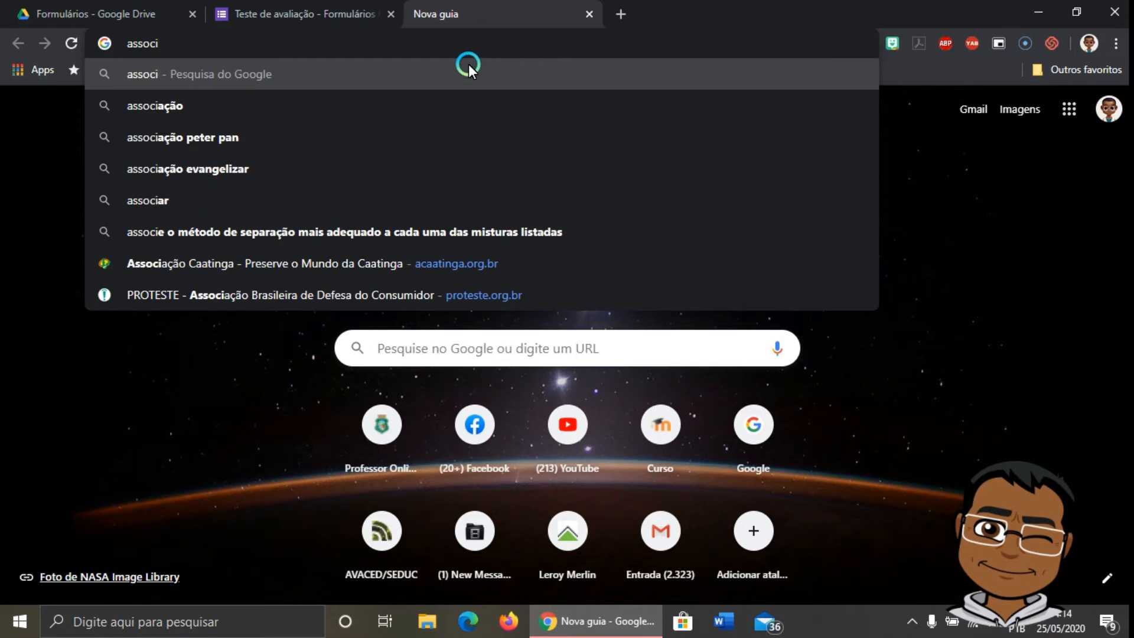
pyautogui.press('BackSpace')
pyautogui.press('BackSpace')
pyautogui.press('BackSpace')
pyautogui.press('BackSpace')
pyautogui.press('BackSpace')
pyautogui.press('BackSpace')
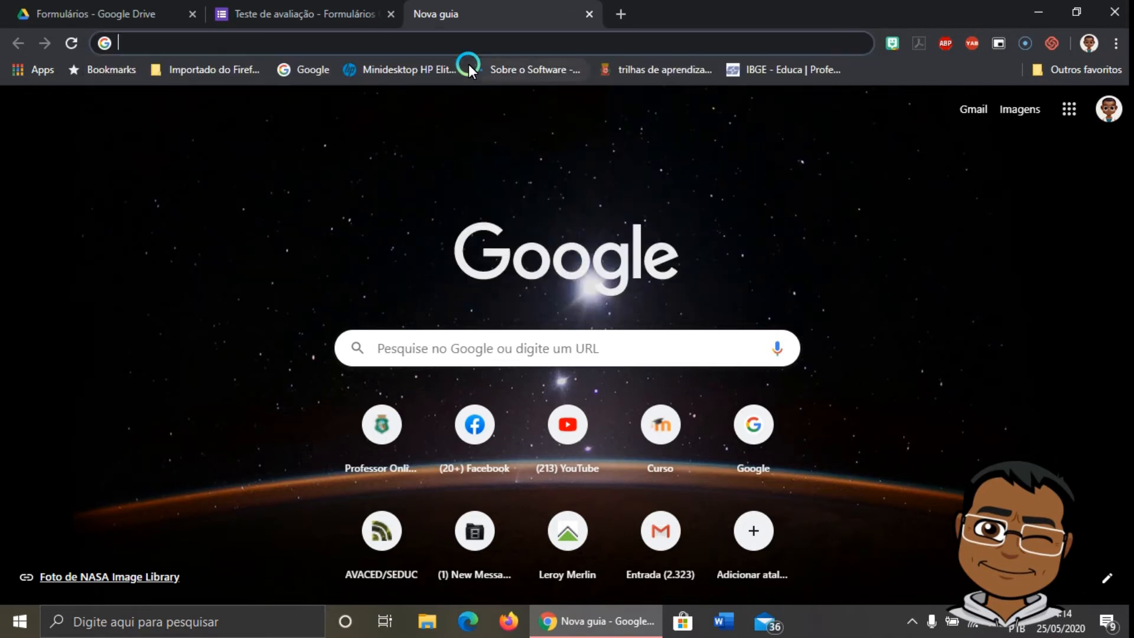
# - Search Google for "questoes de associar colunas" and show the image results
pyautogui.write('questõe')
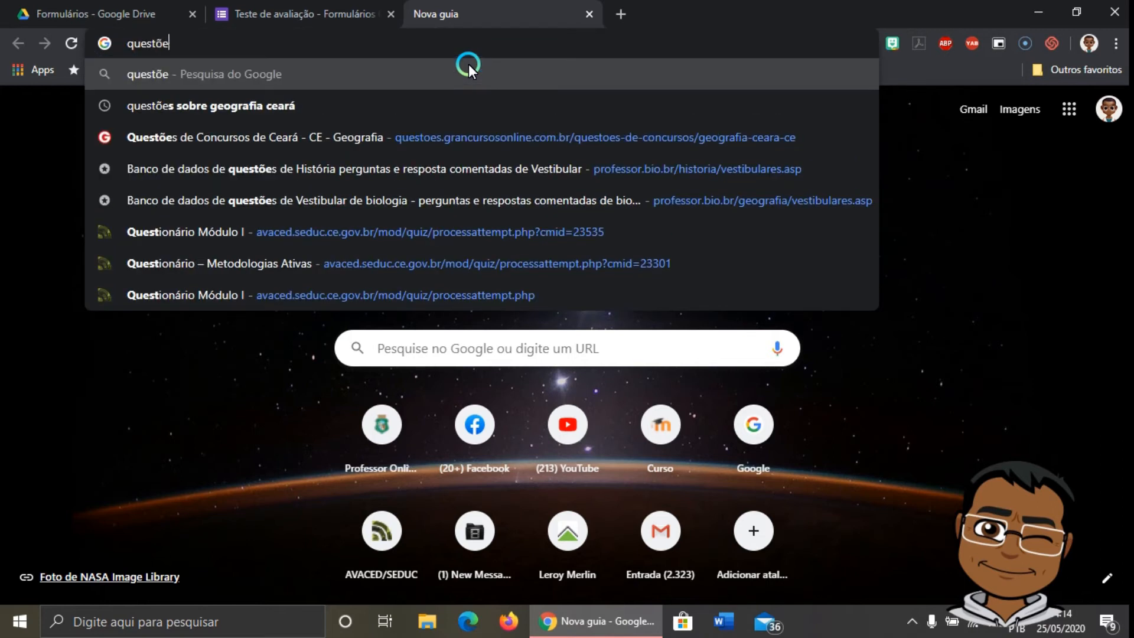
pyautogui.write('s associar')
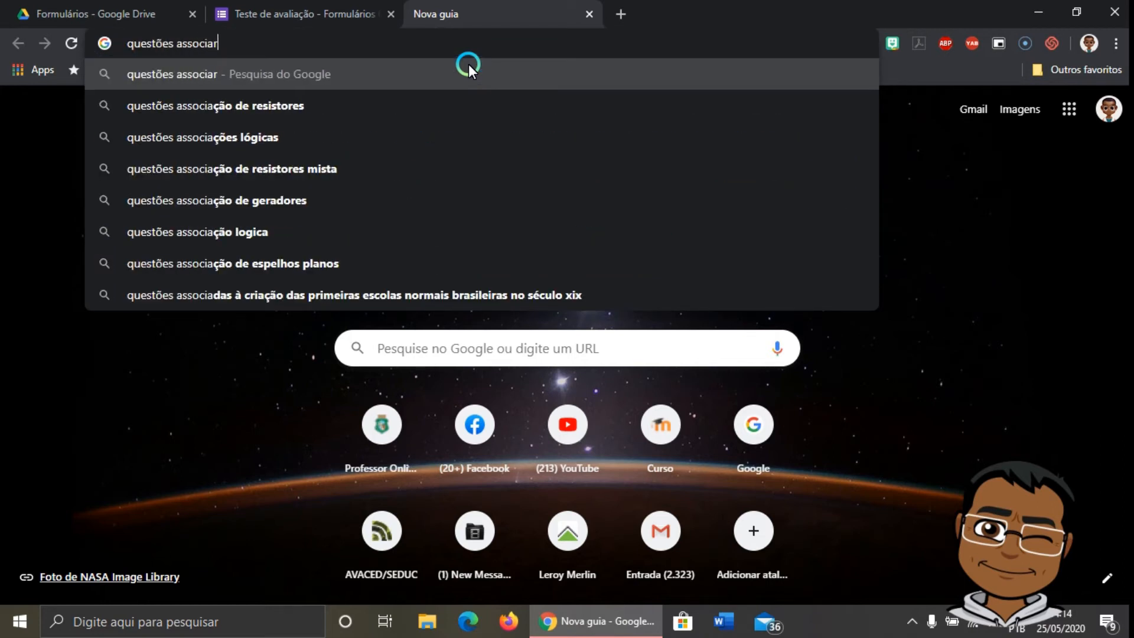
pyautogui.press('Down')
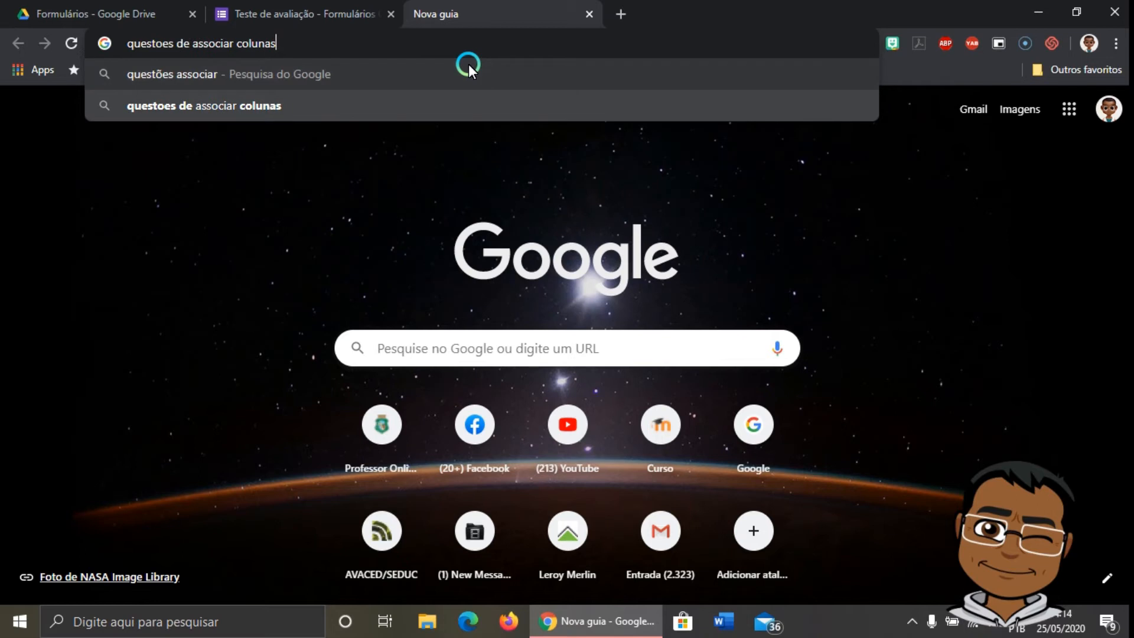
pyautogui.press('Return')
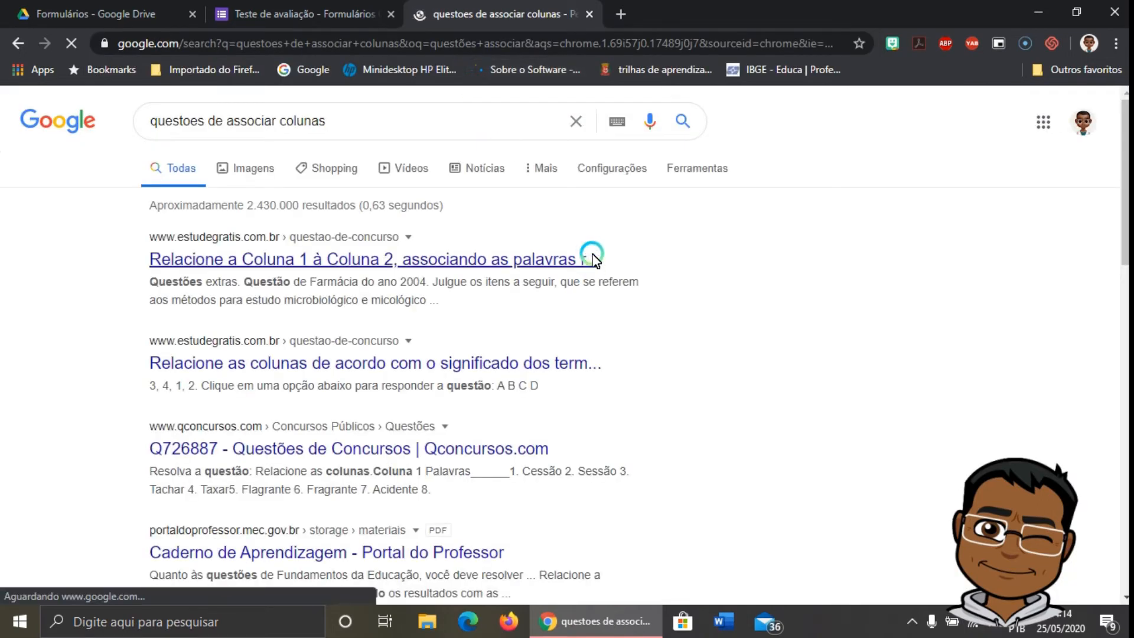
pyautogui.click(228, 159)
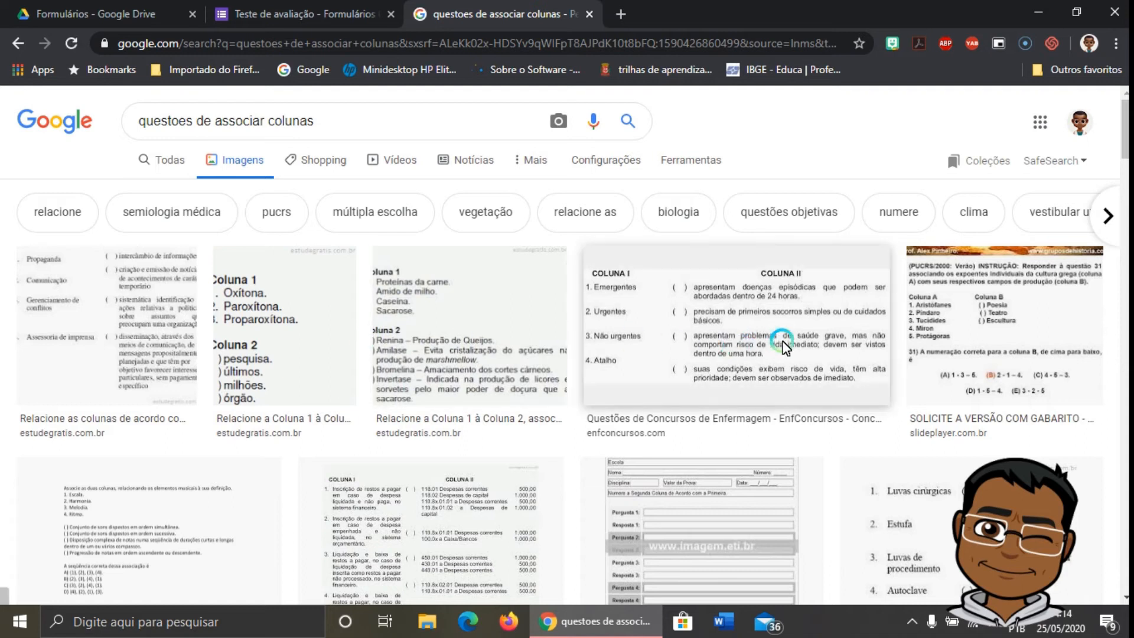
# - Open the related Qconcursos image listing statements I to IV and save it to the desktop as JPEG "Imagem 006"
pyautogui.click(810, 313)
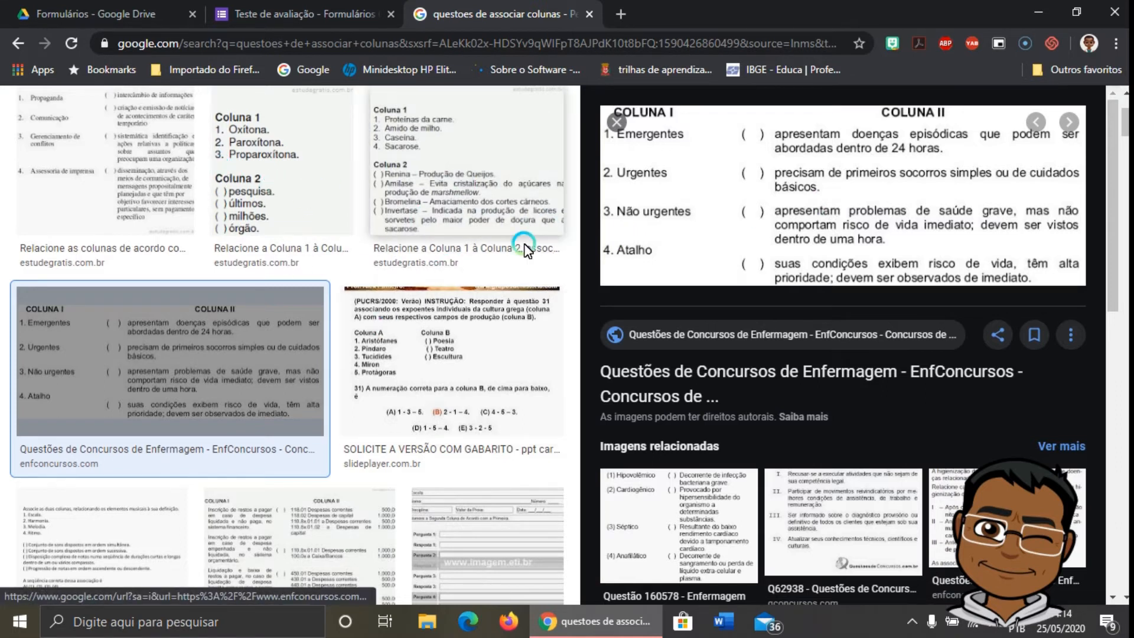
pyautogui.click(795, 503)
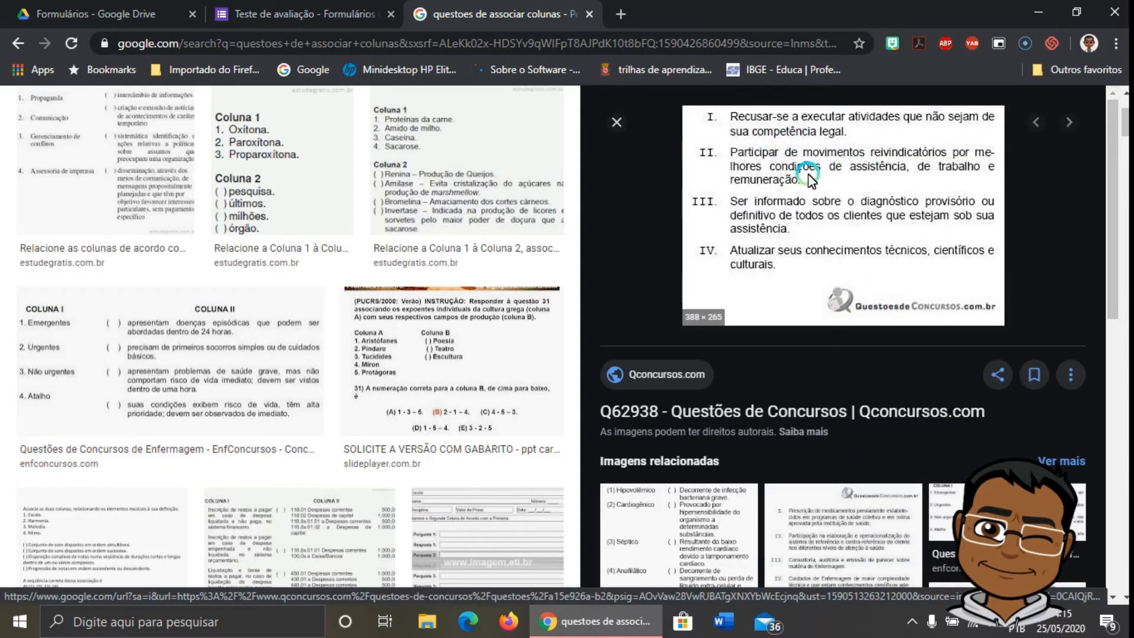
pyautogui.rightClick(757, 180)
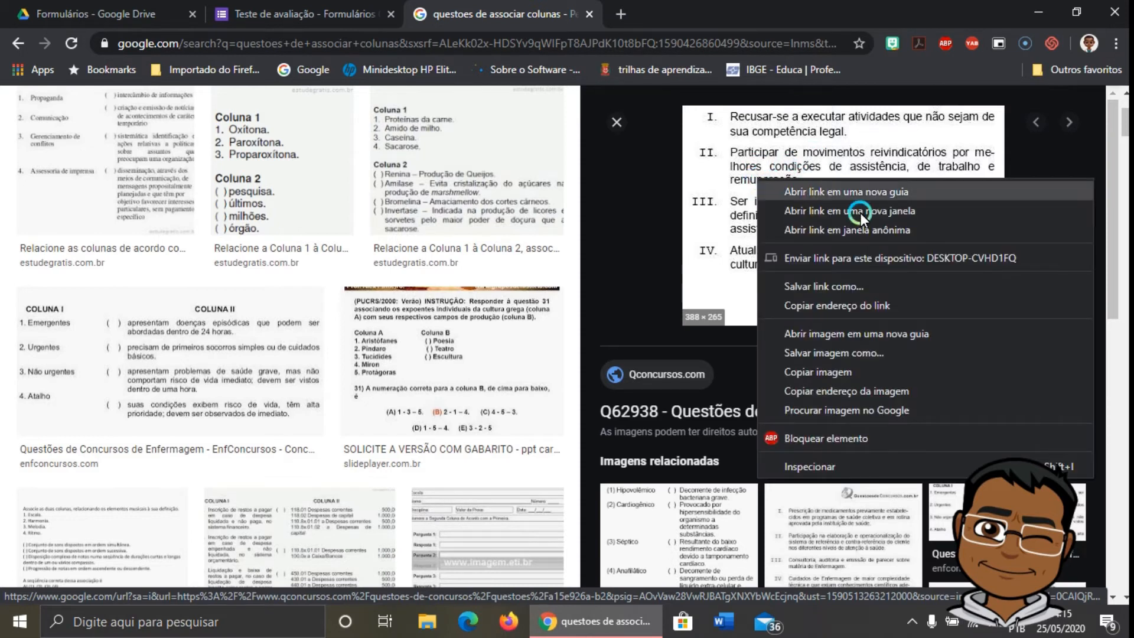
pyautogui.click(862, 356)
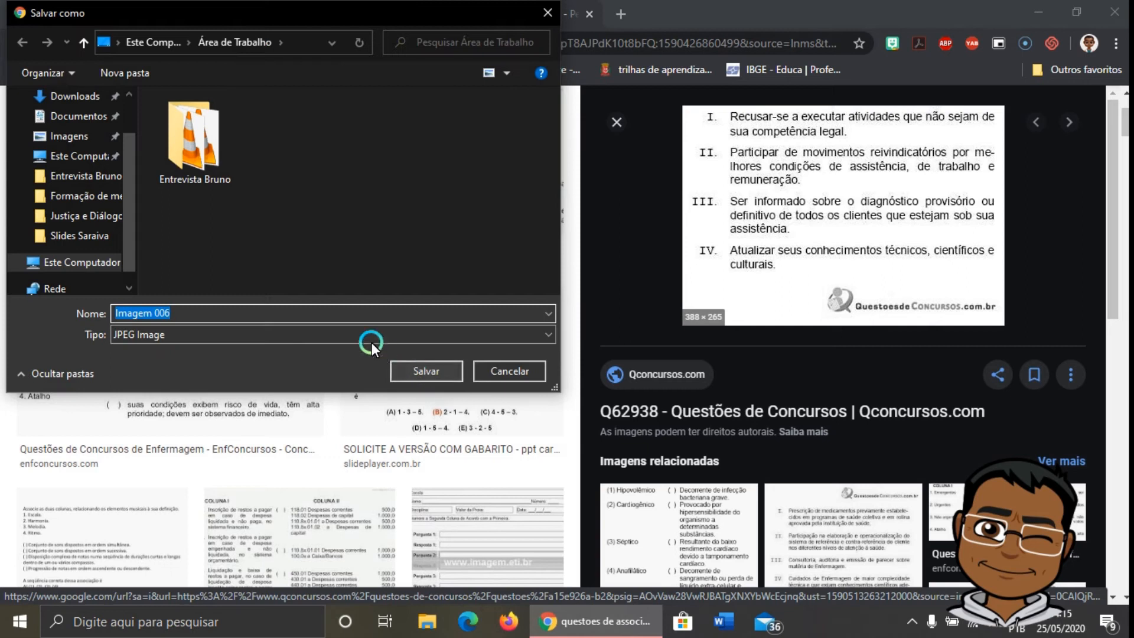
pyautogui.click(434, 371)
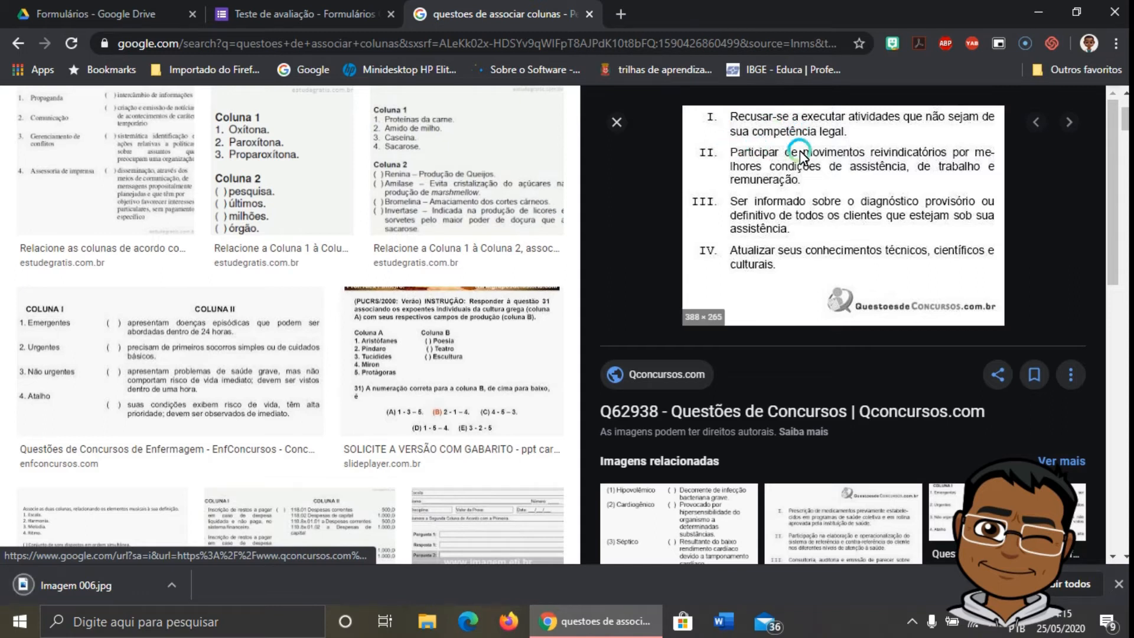
# - Back in the form editor, begin the empty fourth question with the text "4. Indique se as frases são verdadeiras: I -"
pyautogui.click(283, 15)
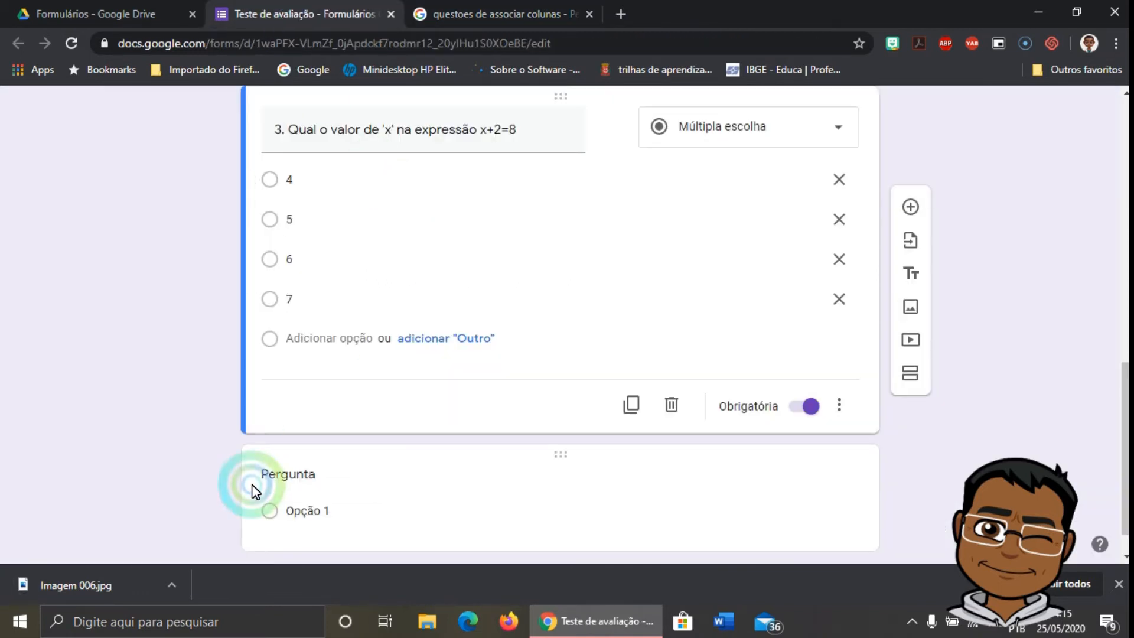
pyautogui.click(325, 476)
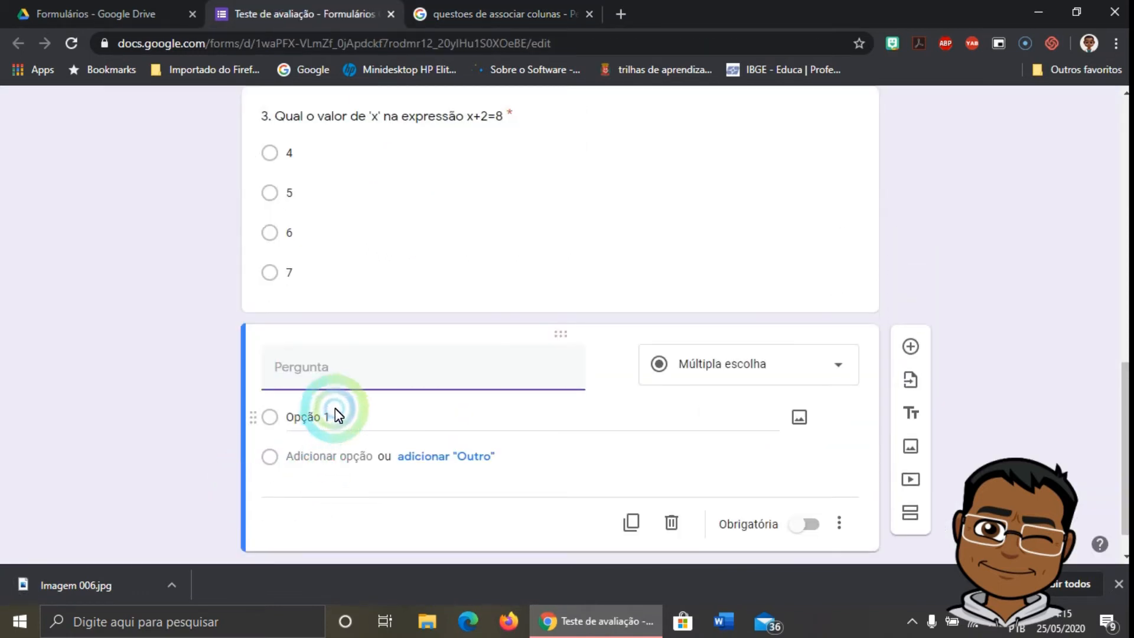
pyautogui.click(378, 369)
pyautogui.write('4.')
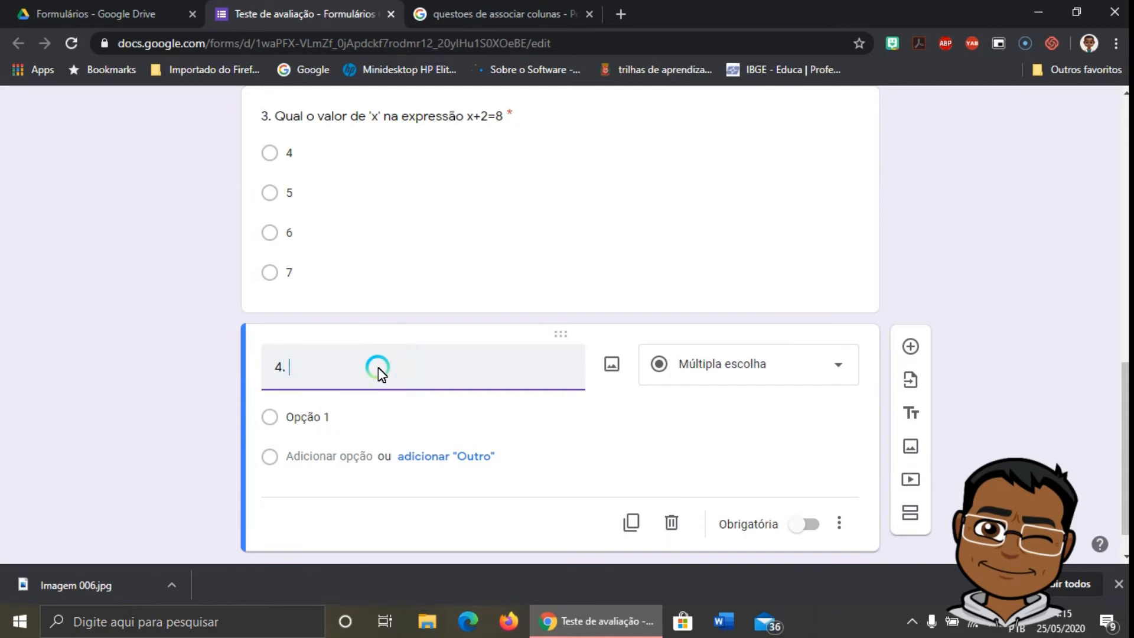
pyautogui.write(' Indique se as frases são v')
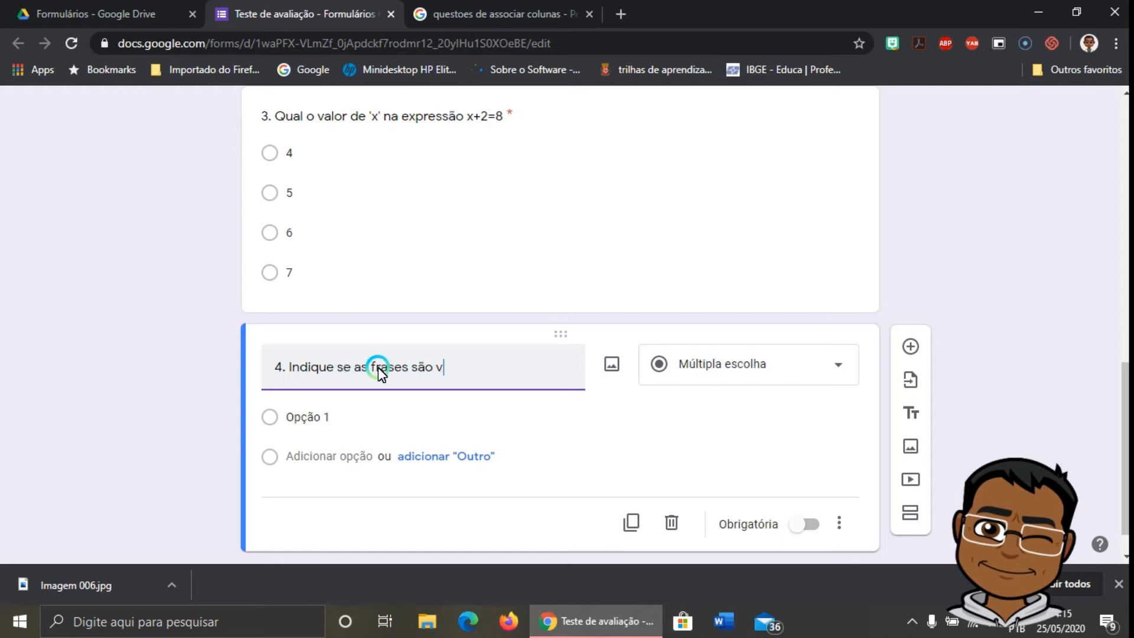
pyautogui.write('erdadeiras: I -')
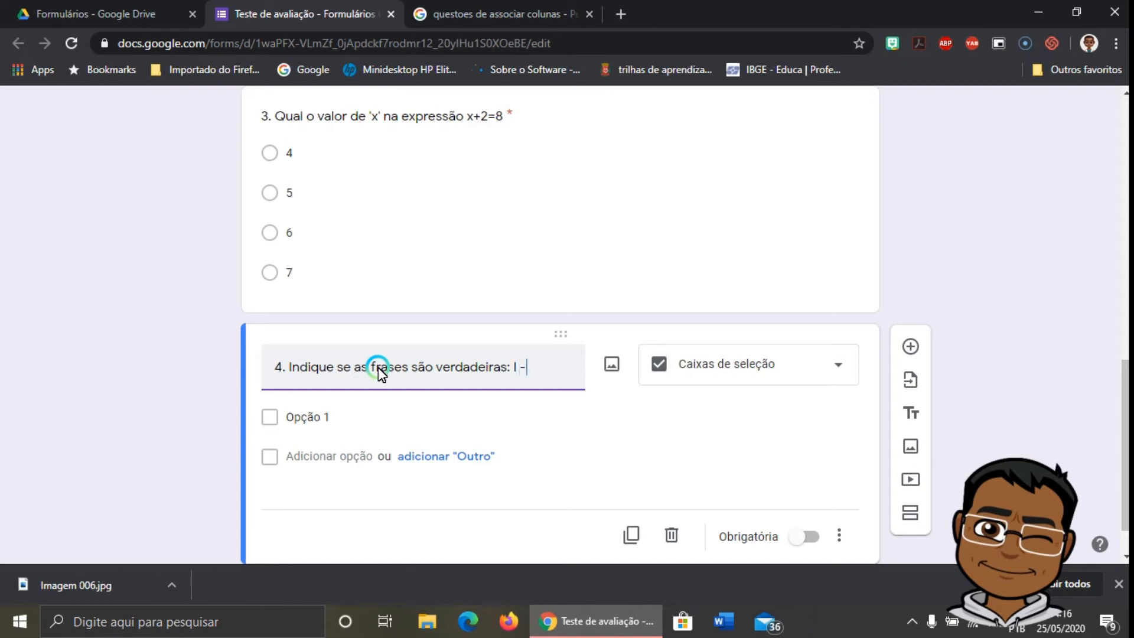
# - Complete question 4's text with placeholder statements I, II and III made of the filler strings "dtgtegdt…", "kkkk…" and "oooo…"
pyautogui.write('dtgtegdtegdtegdtegdtegdtegdtegdt')
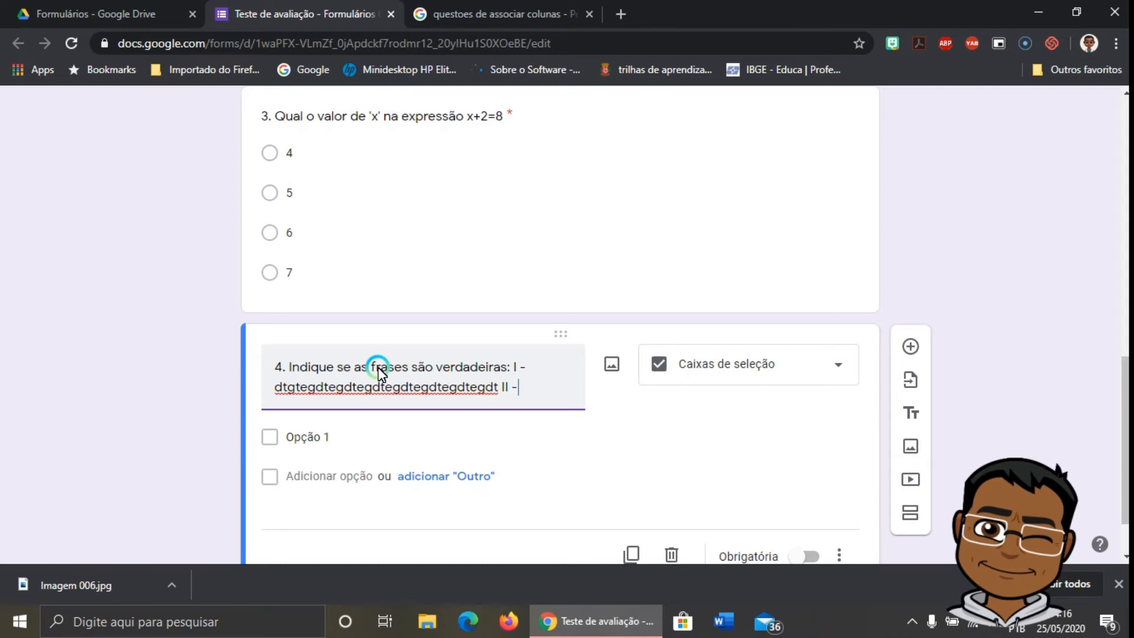
pyautogui.write('kkkkkkkkkkkkkkkkk')
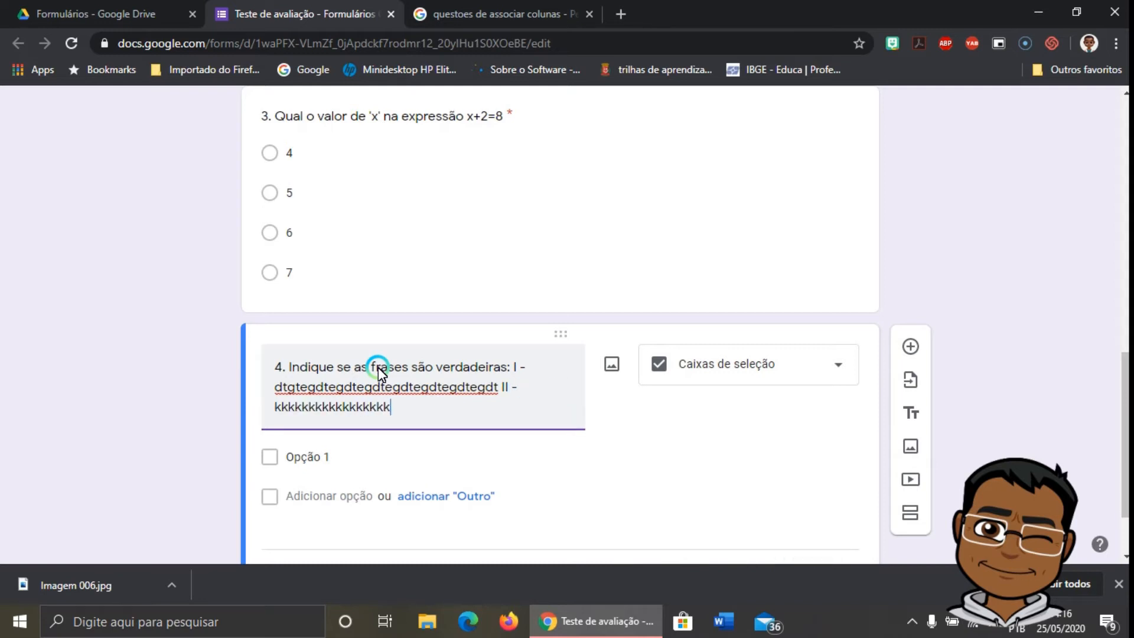
pyautogui.write('kkkkkkkkkkkkkkkkkkkkkkkkkkkkkkkkkkk  III')
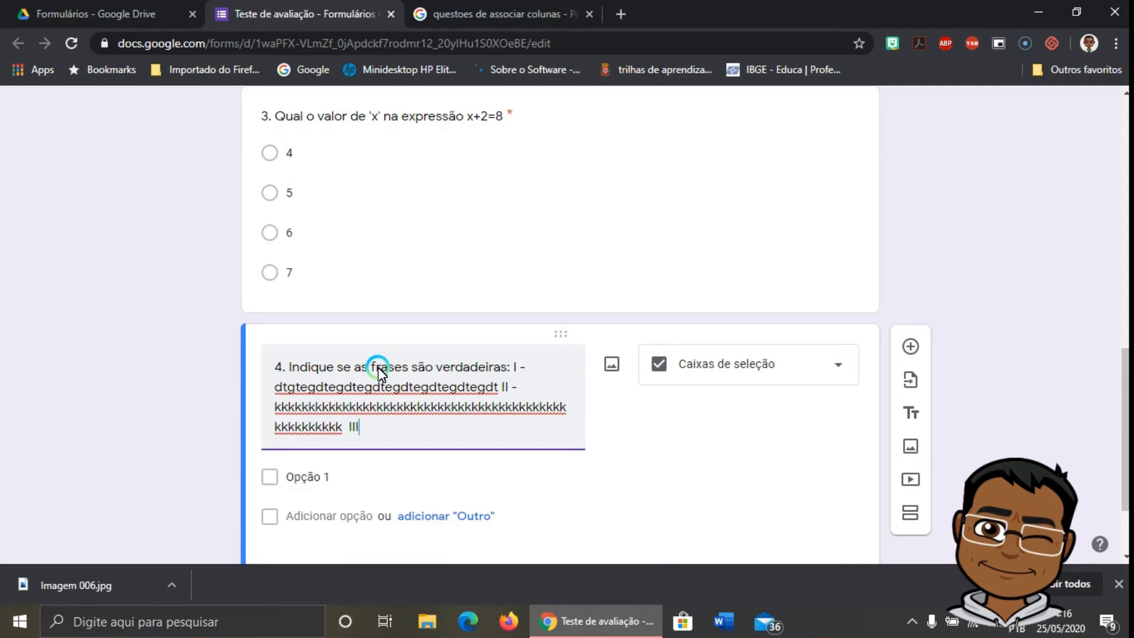
pyautogui.write(' - ooooooooooooooooooooooooooooooooooooooooooooooooooooooooooooo')
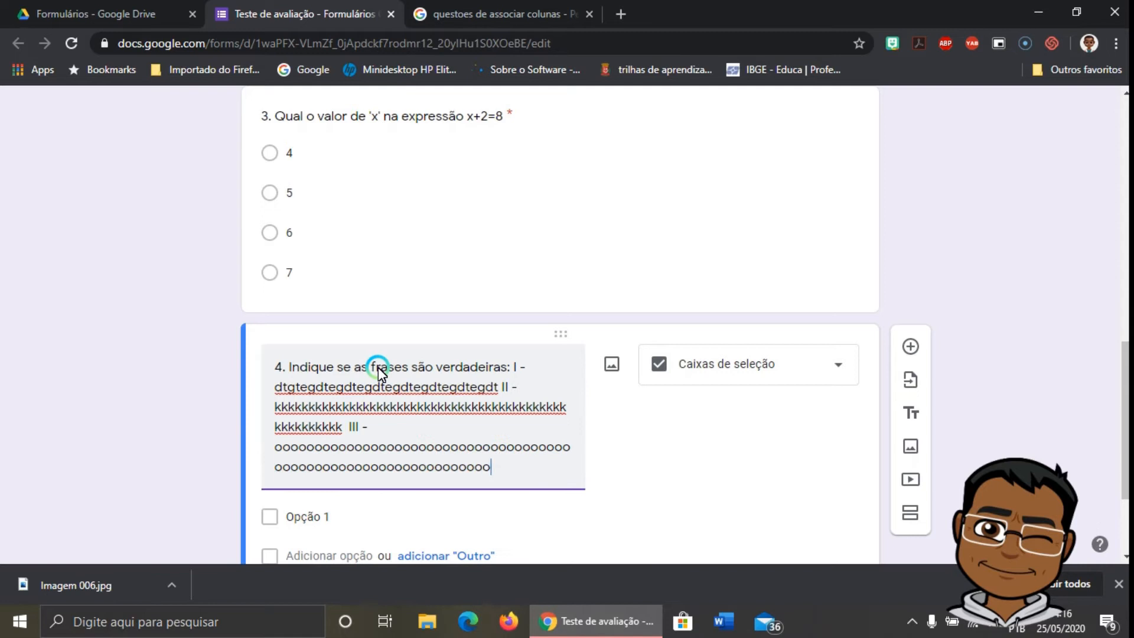
pyautogui.write('ooooooooooooooooooooooooooooooooo')
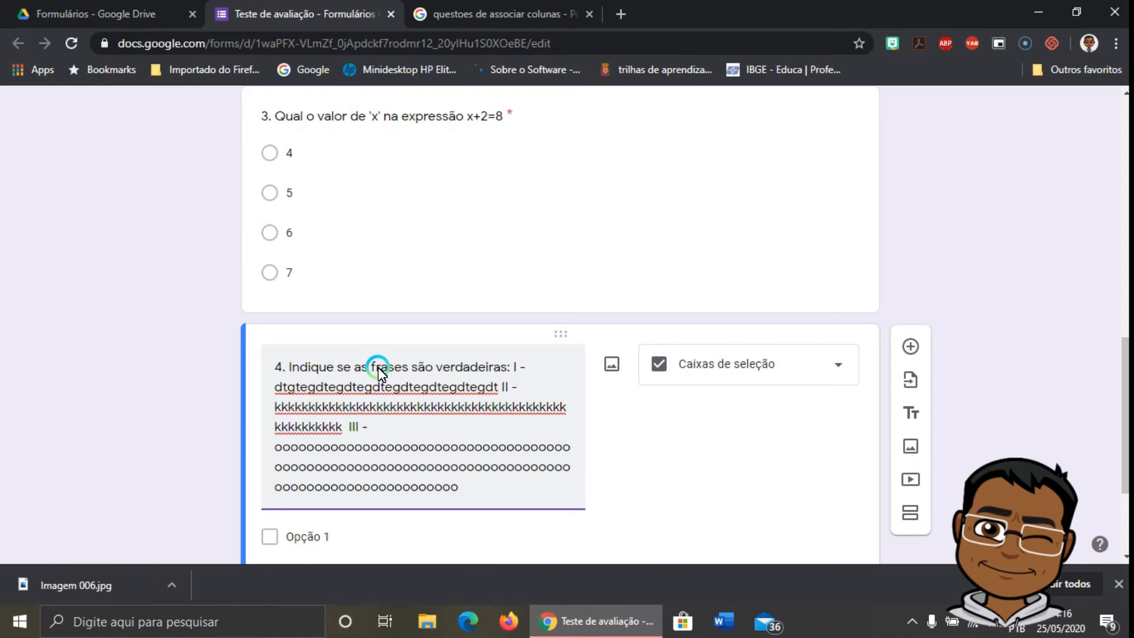
# - Preview the form, compare the layout of question 4's statements with the image found online, and close the preview
pyautogui.click(1014, 317)
pyautogui.moveTo(1126, 421); pyautogui.dragTo(1124, 156)
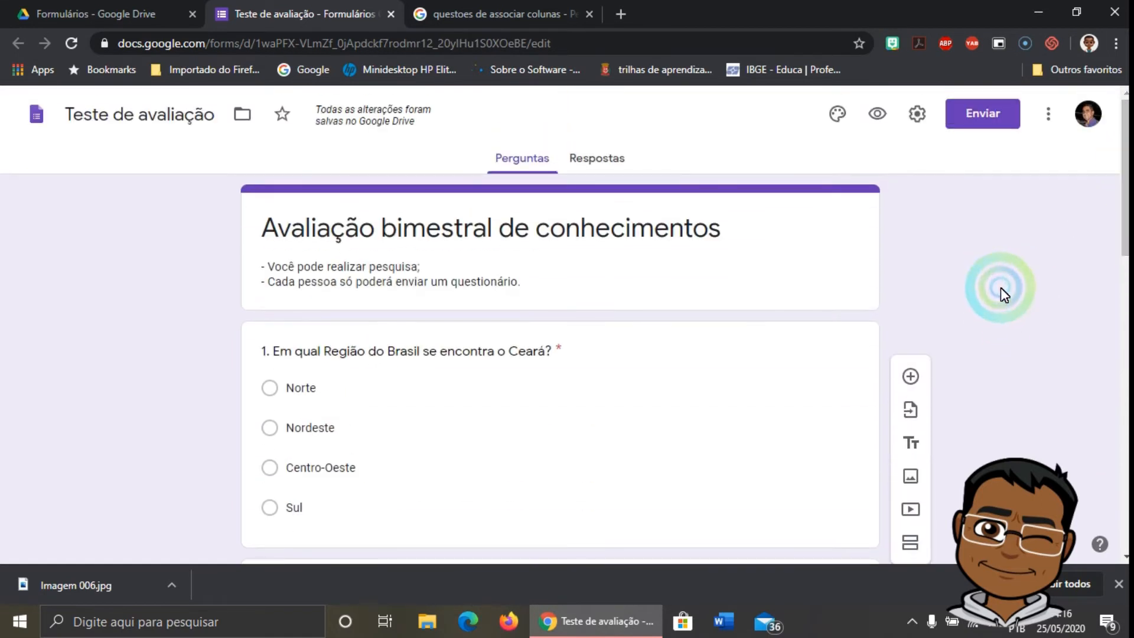
pyautogui.click(876, 116)
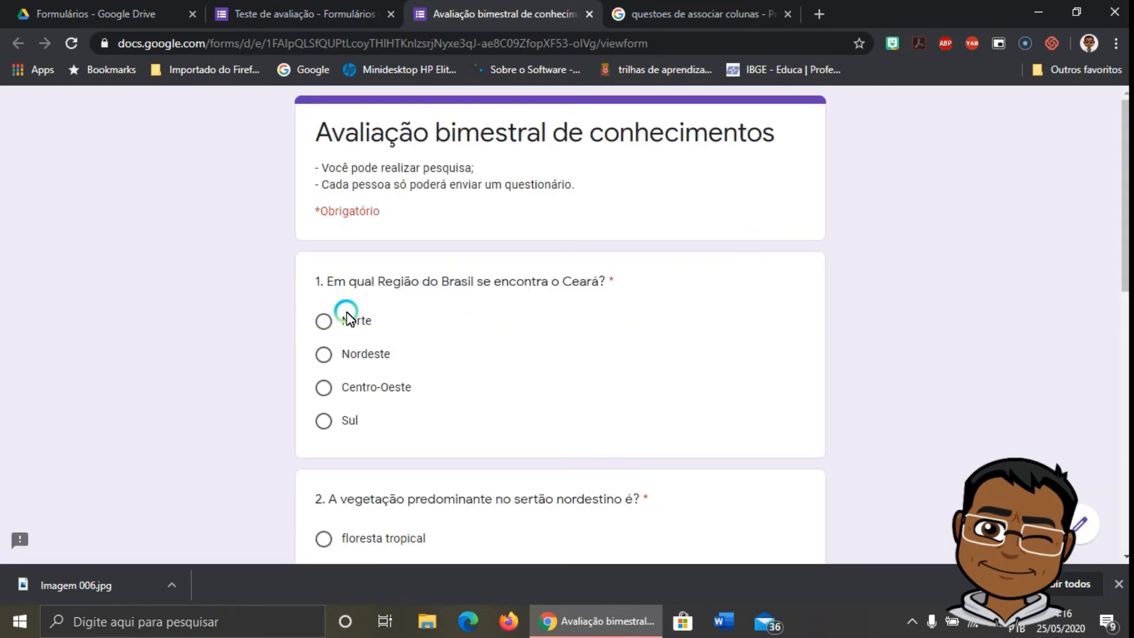
pyautogui.scroll(-7, 347, 310)
pyautogui.scroll(-4, 366, 294)
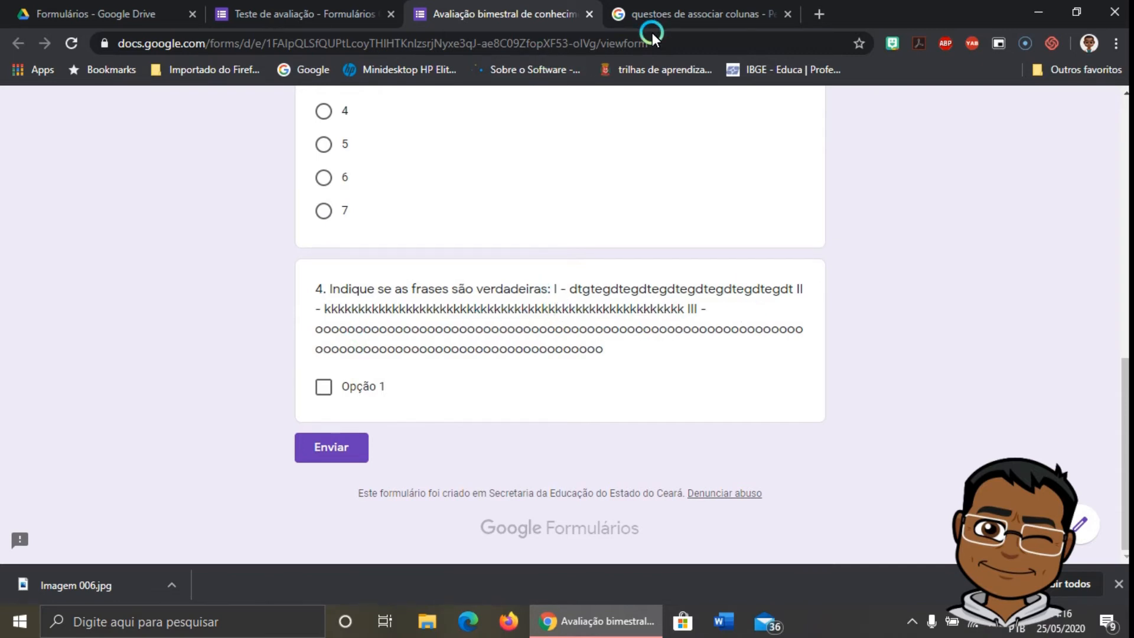
pyautogui.click(697, 13)
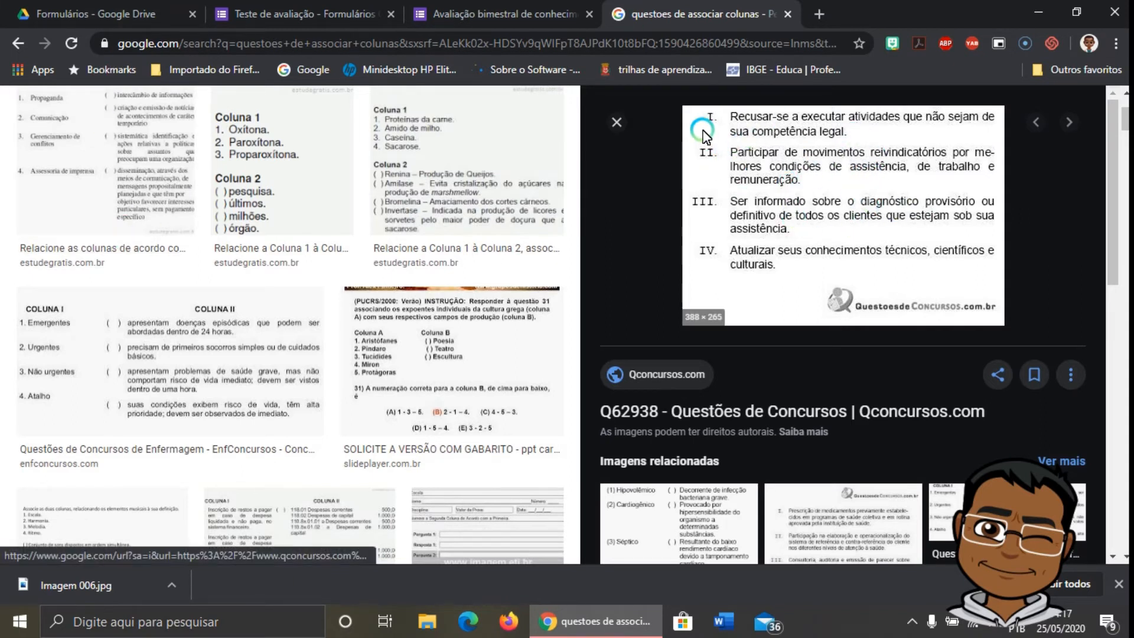
pyautogui.click(523, 12)
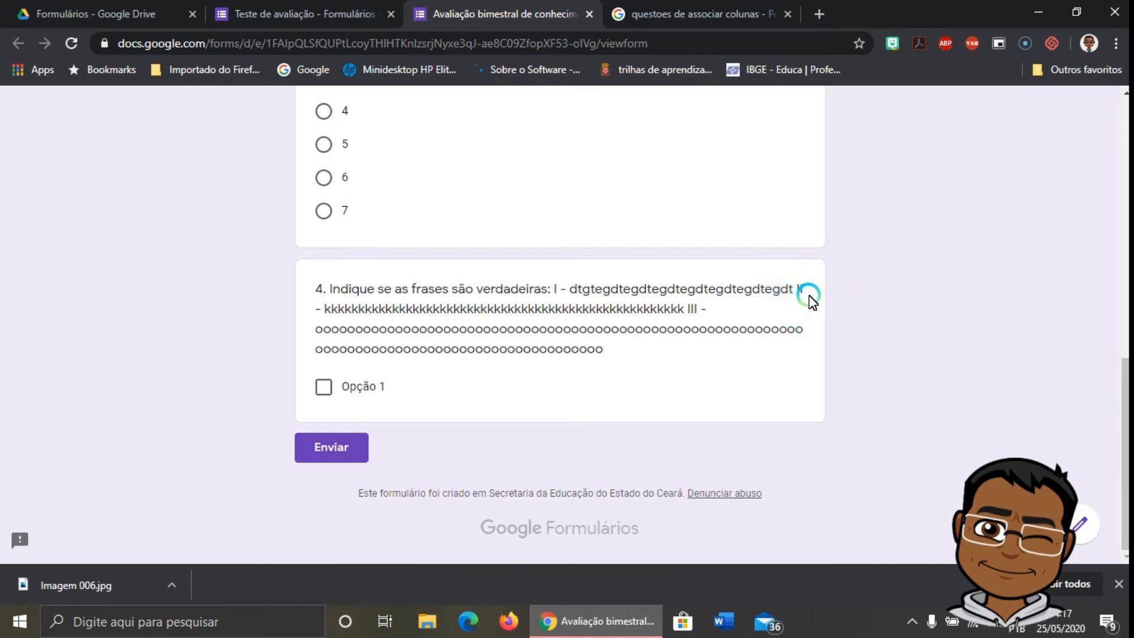
pyautogui.click(588, 14)
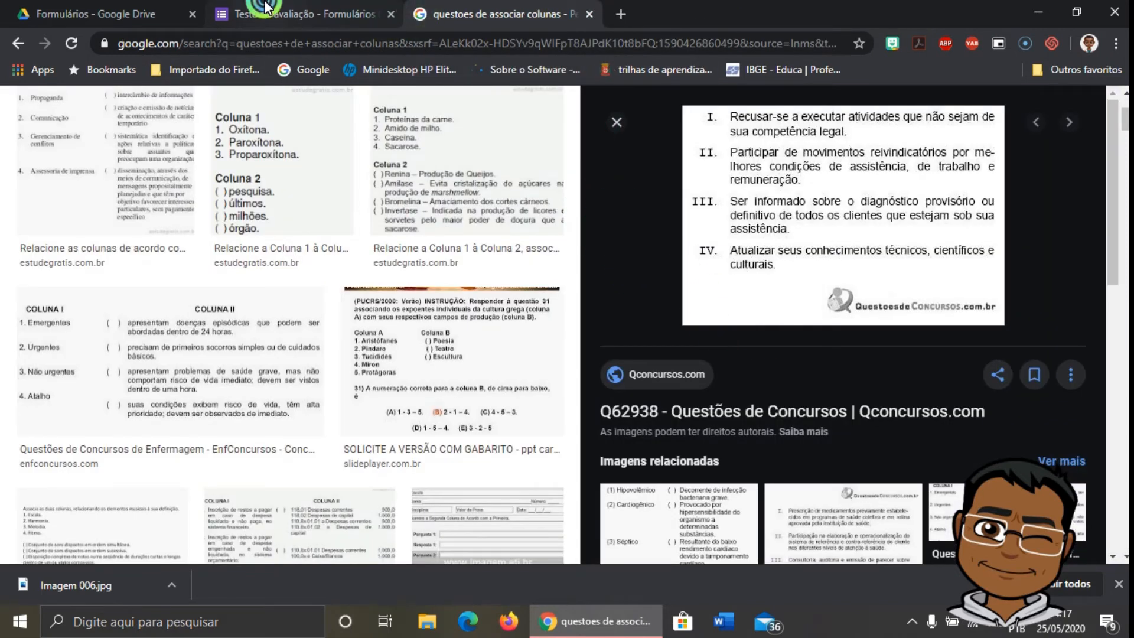
# - In the form editor, insert extra spaces before "II -" and "III -" in question 4's text to separate the statements
pyautogui.hotkey('ctrl', 'shift', 'Tab')
pyautogui.scroll(-10, 580, 390)
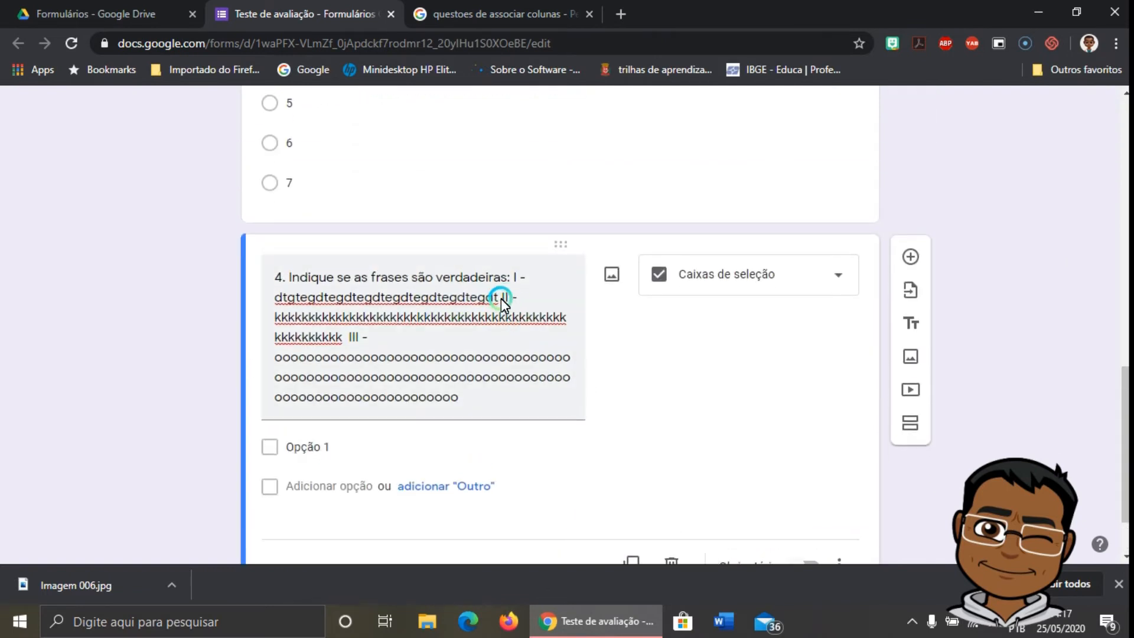
pyautogui.tripleClick(539, 306)
pyautogui.click(537, 309)
pyautogui.click(556, 316)
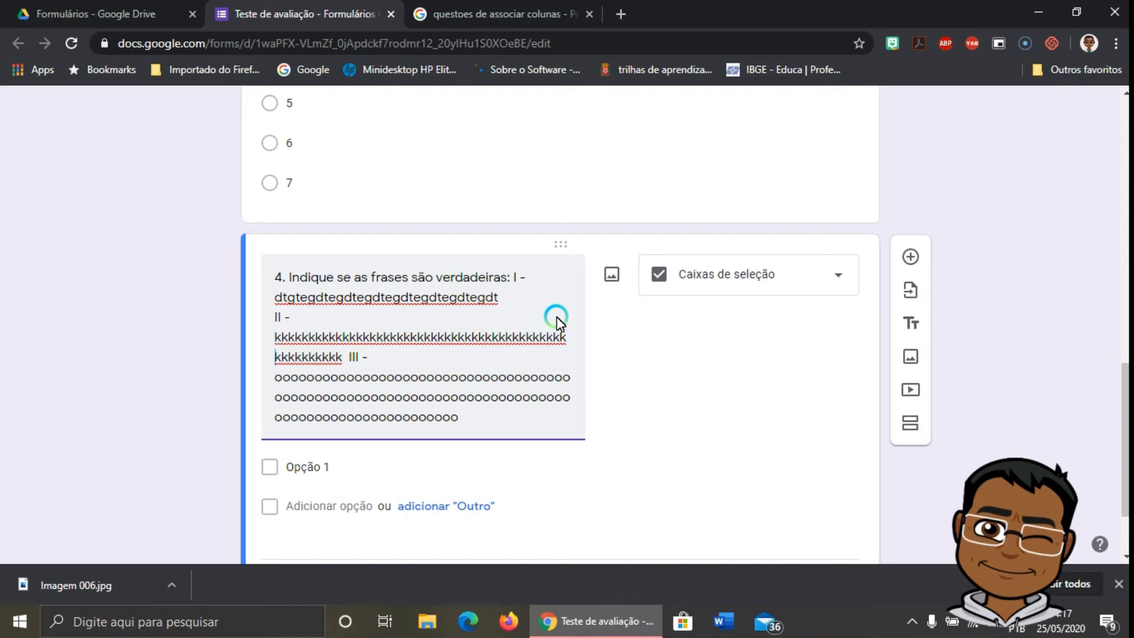
pyautogui.click(347, 358)
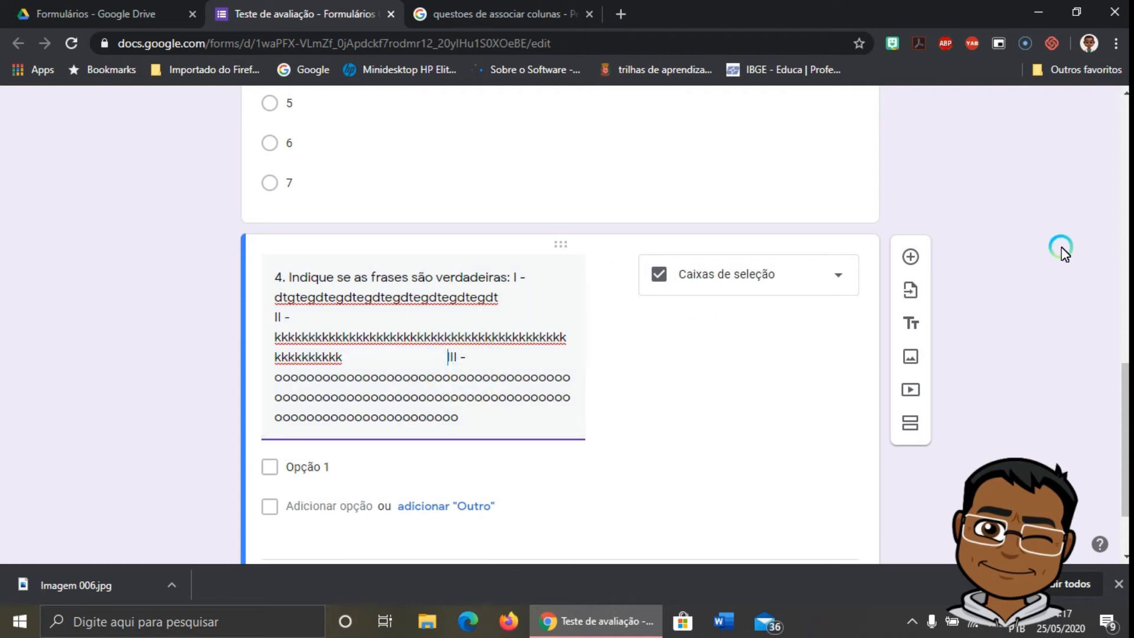
# - Preview the form again to check the spacing of question 4's statements, and close the preview
pyautogui.scroll(14, 1073, 248)
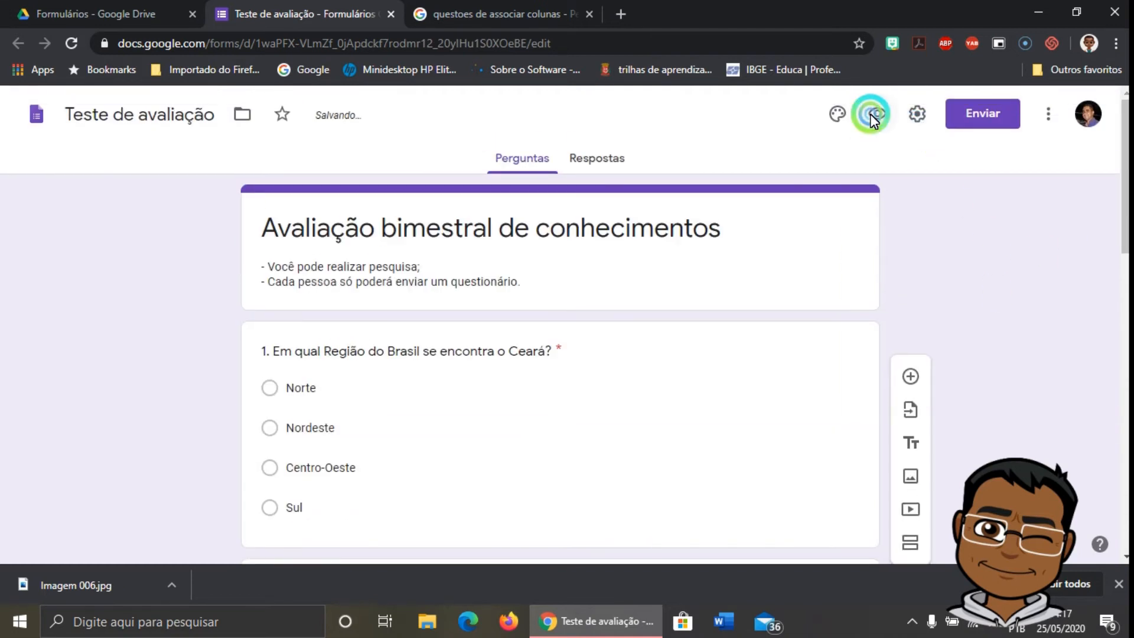
pyautogui.click(874, 115)
pyautogui.scroll(-10, 730, 372)
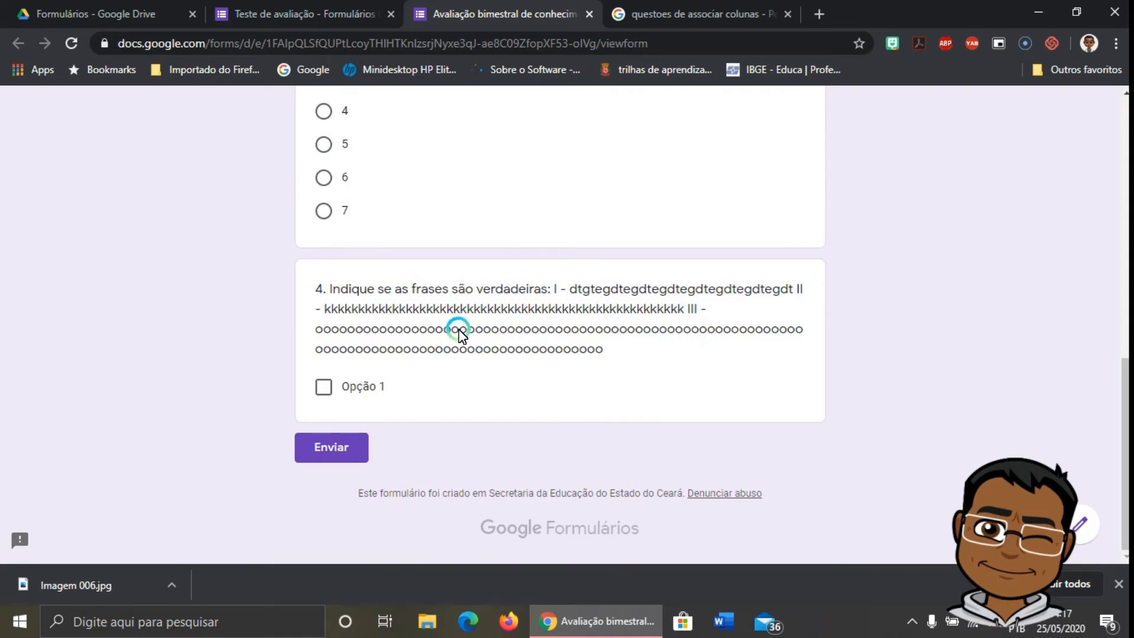
pyautogui.press('Home')
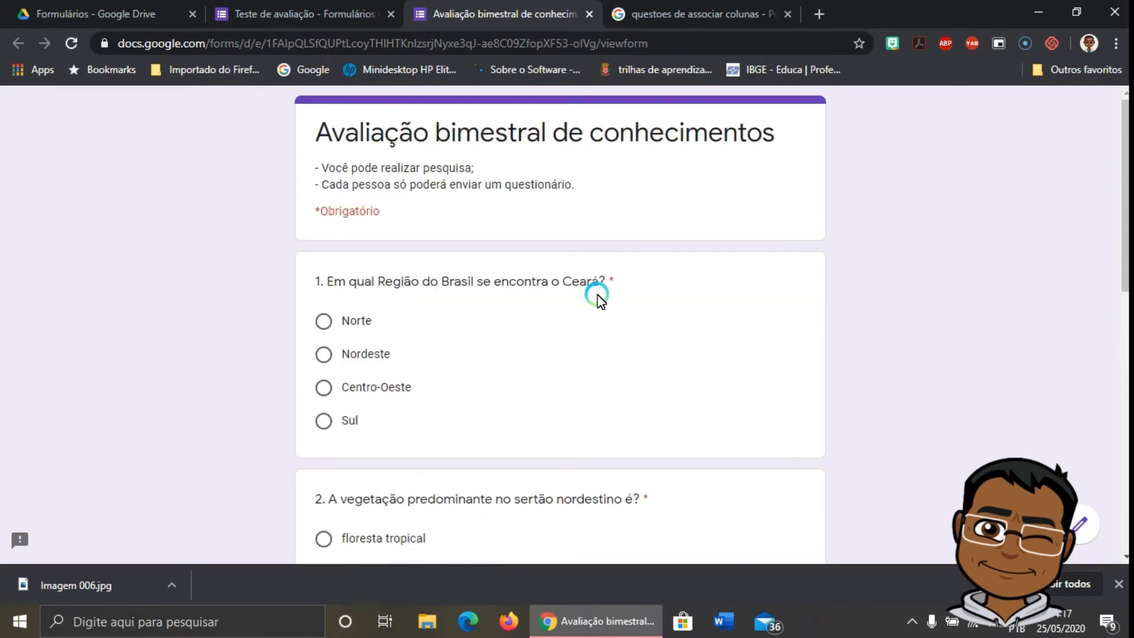
pyautogui.click(591, 14)
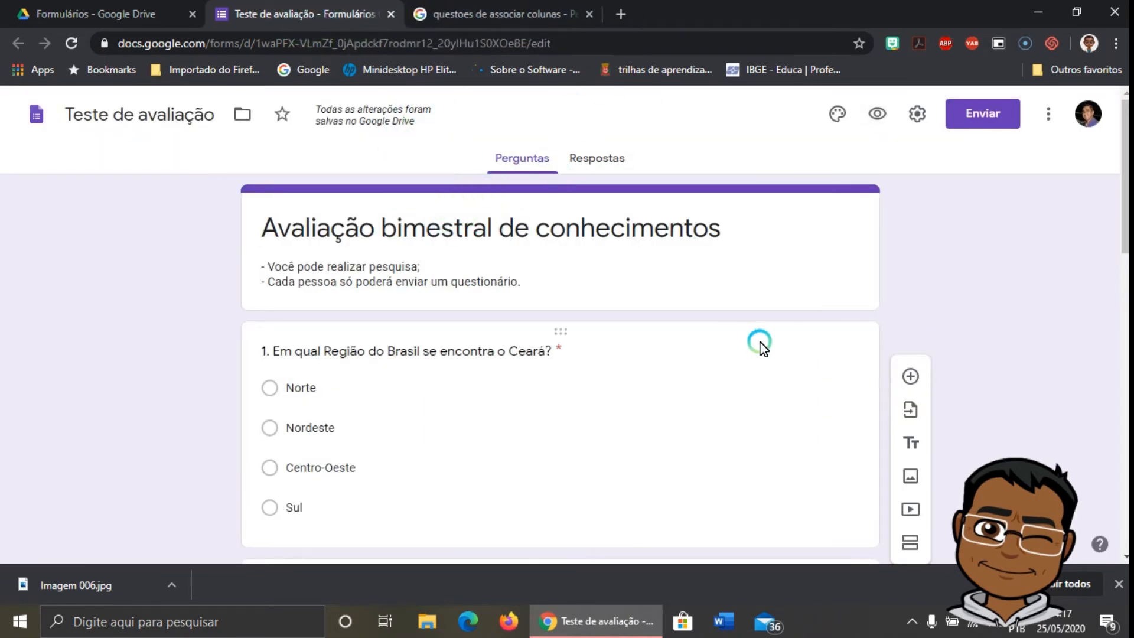
# - Select the entire text of question 4, including the placeholder statements I, II and III
pyautogui.scroll(-10, 763, 343)
pyautogui.scroll(-4, 643, 345)
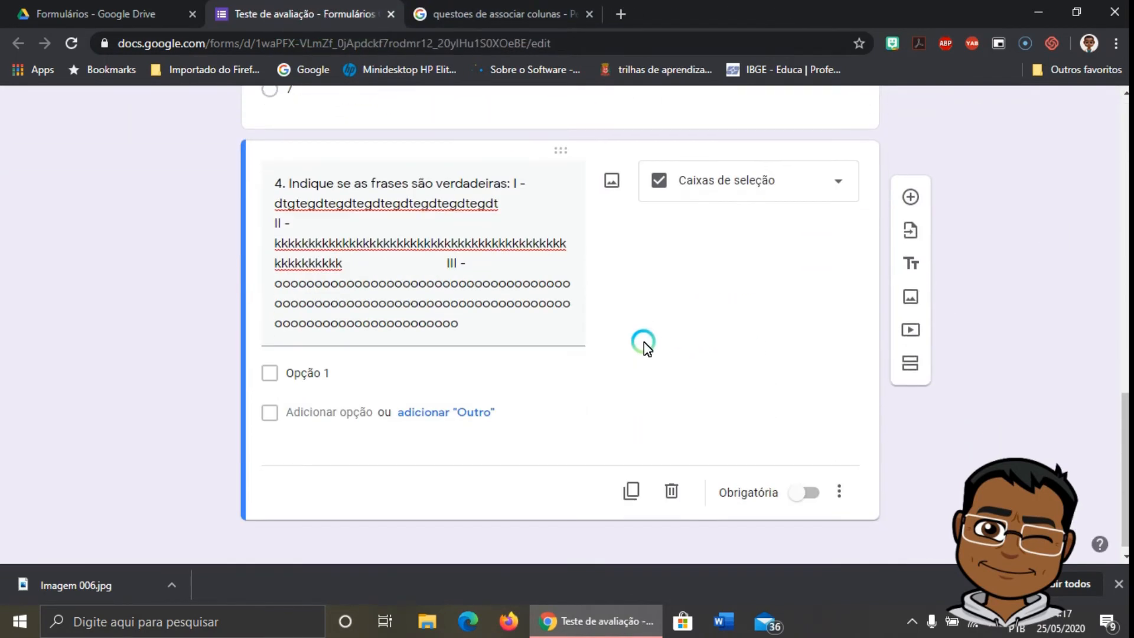
pyautogui.tripleClick(297, 184)
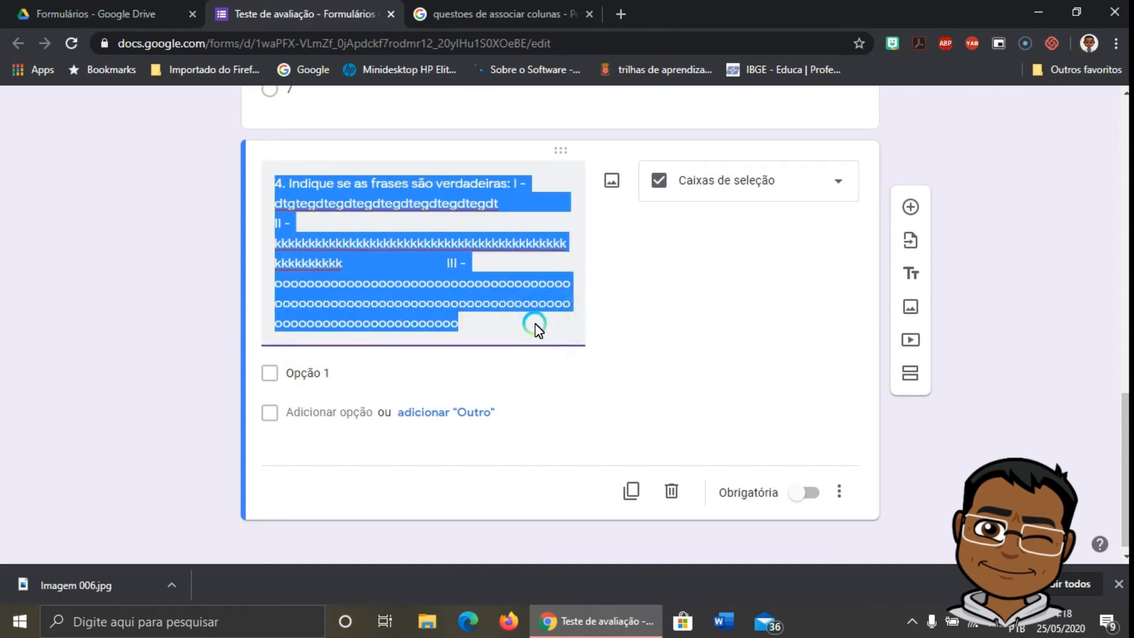
# - Browse the image results for column-matching questions and search the computer for the Paint application
pyautogui.click(488, 7)
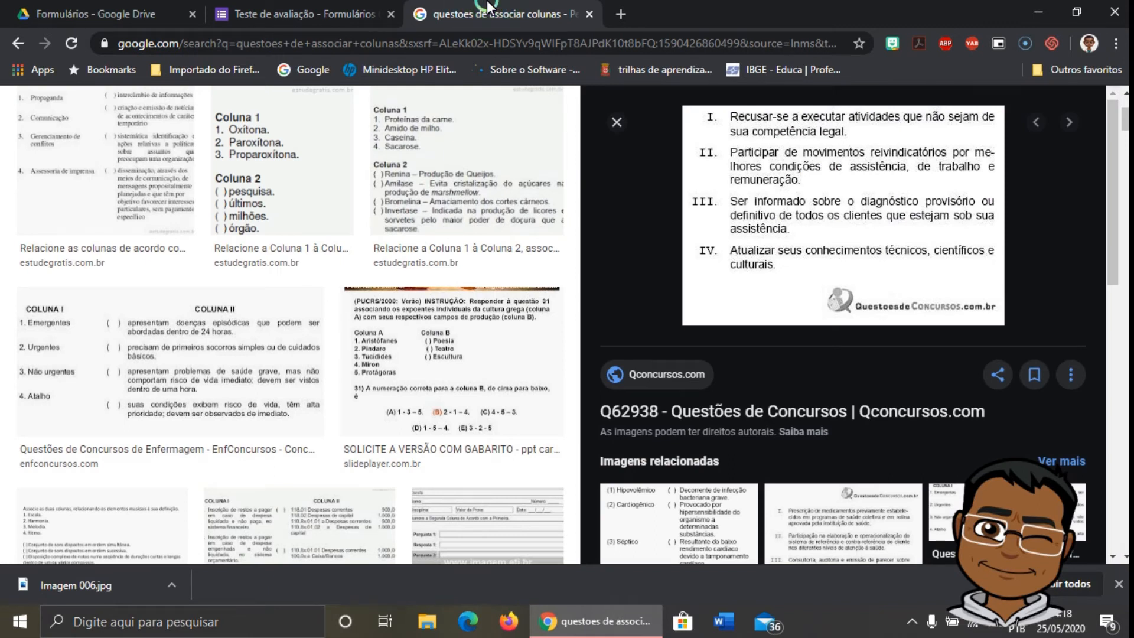
pyautogui.scroll(-4, 389, 331)
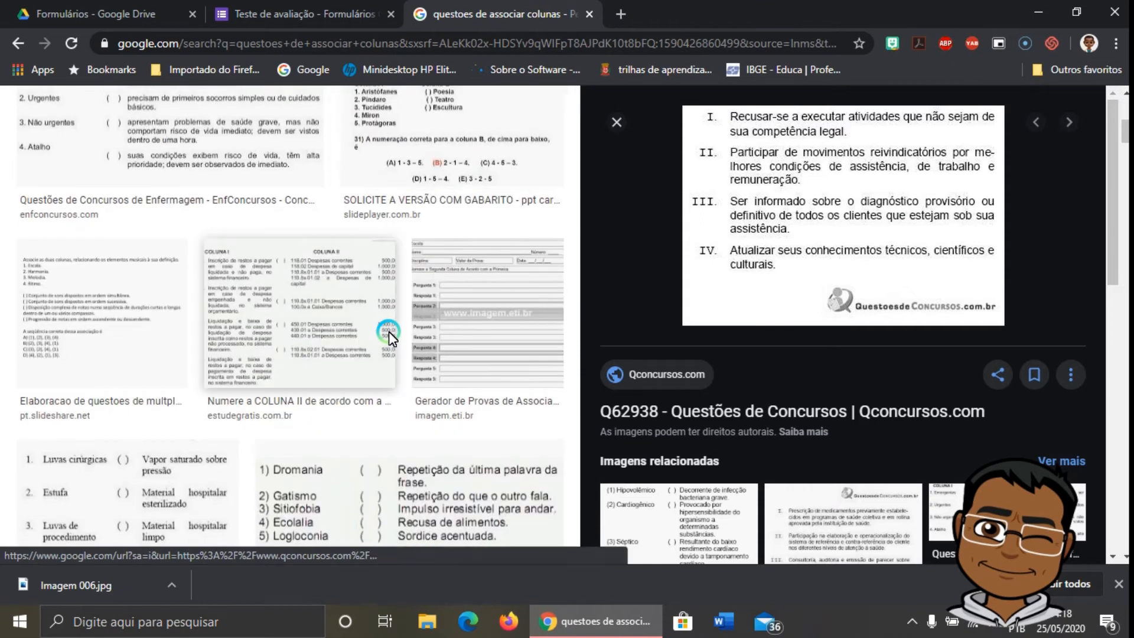
pyautogui.scroll(-7, 388, 331)
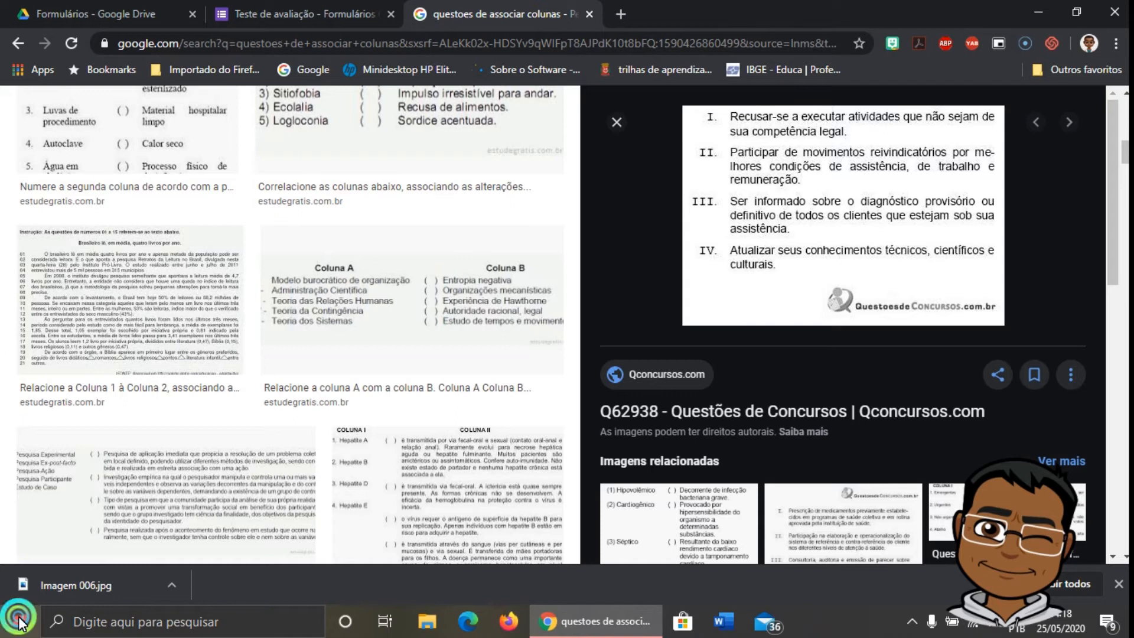
pyautogui.click(98, 624)
pyautogui.click(104, 622)
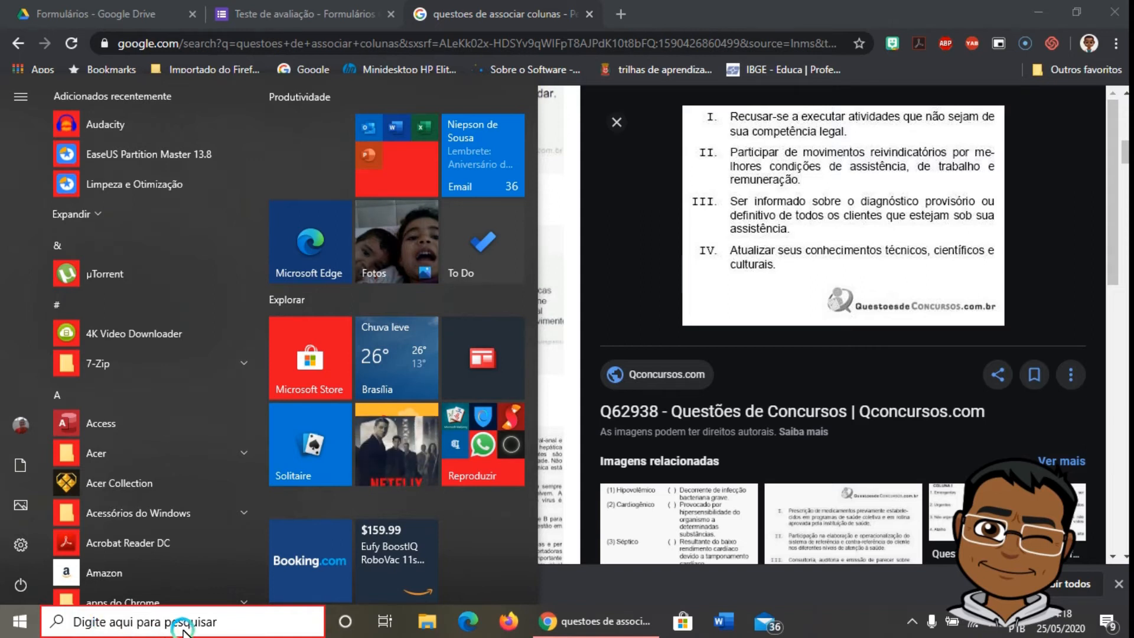
pyautogui.write('pain')
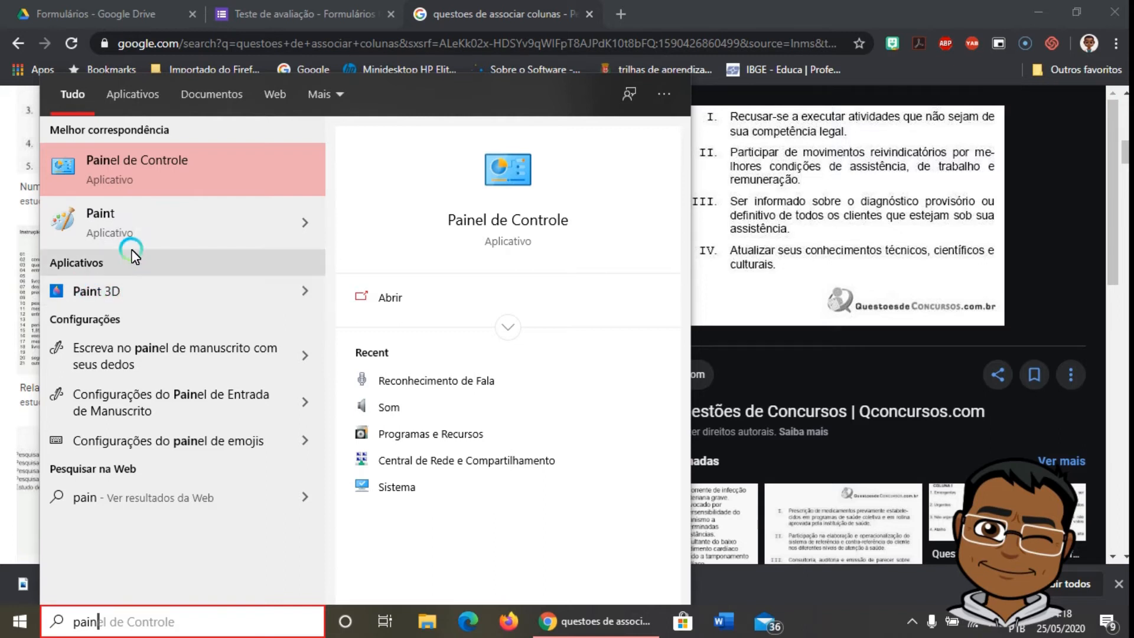
pyautogui.click(859, 11)
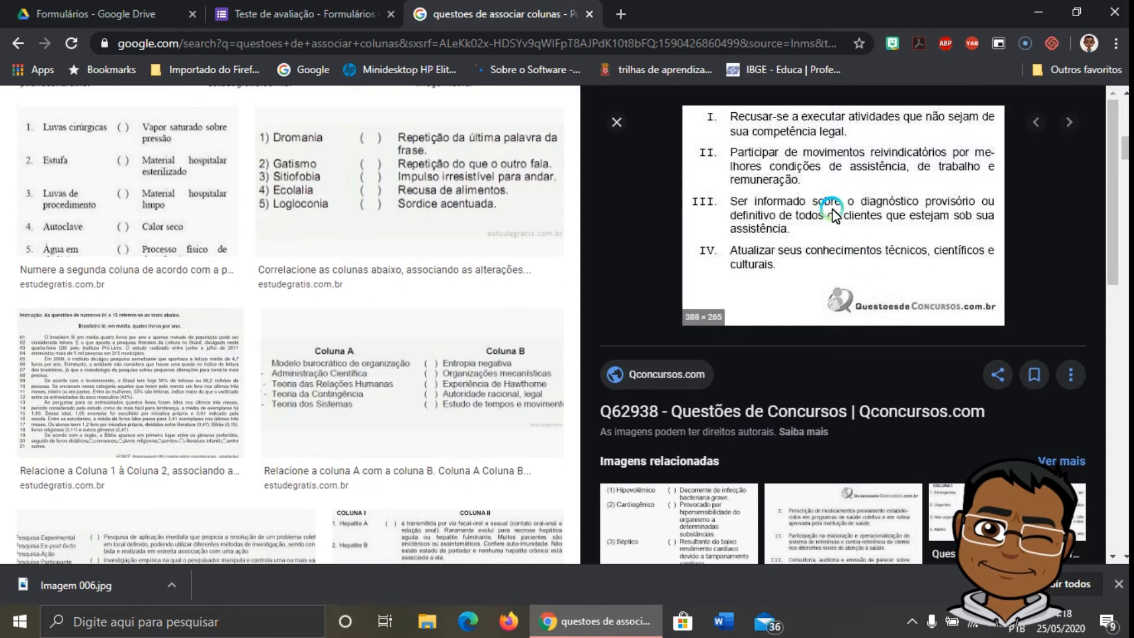
pyautogui.scroll(3, 797, 210)
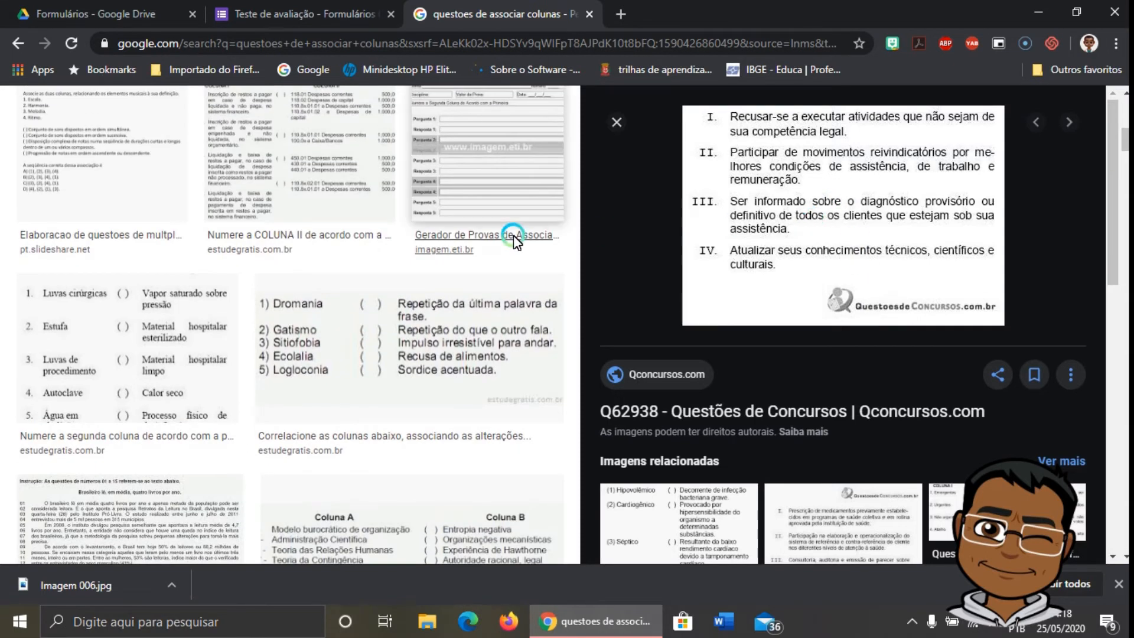
# - Return to the form, clear question 4's text and open the image insertion dialog for that question
pyautogui.click(308, 8)
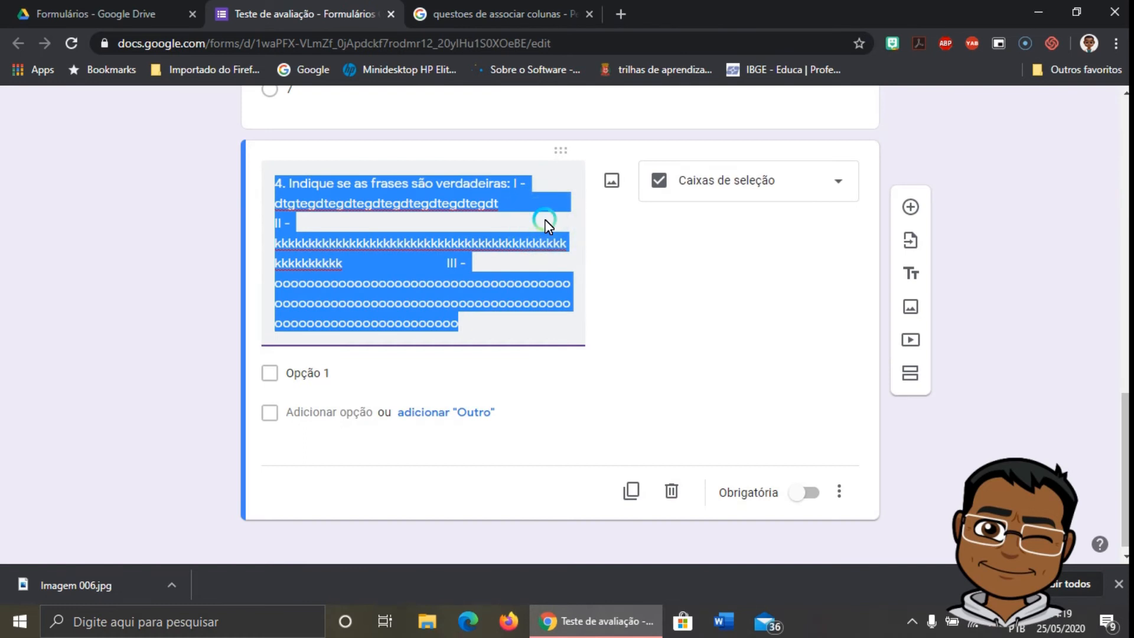
pyautogui.press('BackSpace')
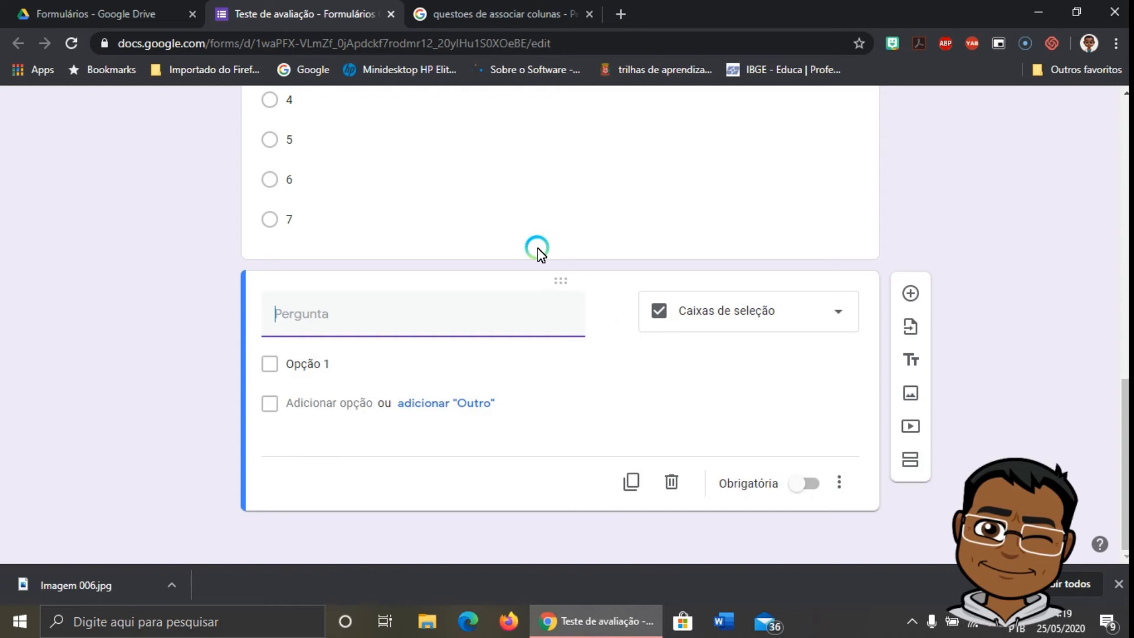
pyautogui.click(997, 255)
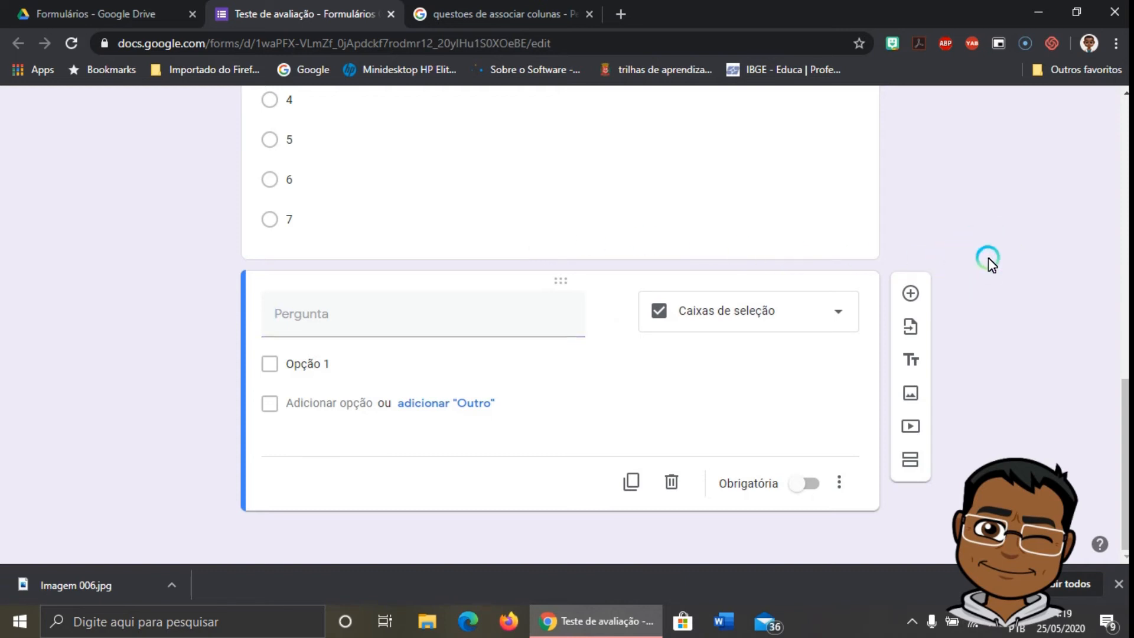
pyautogui.click(291, 323)
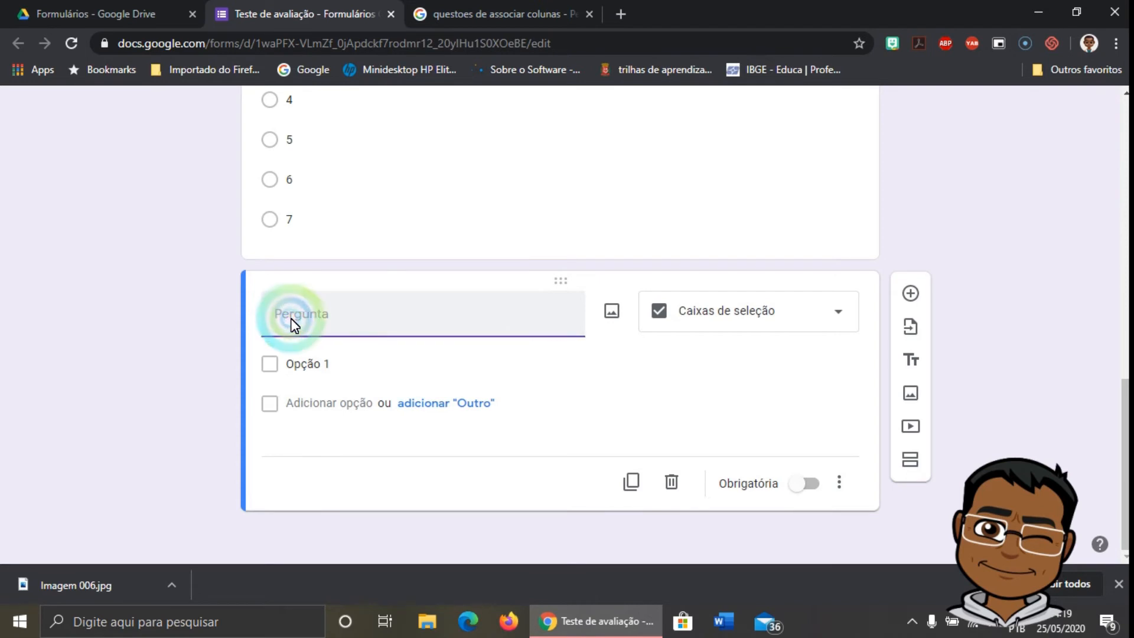
pyautogui.click(614, 312)
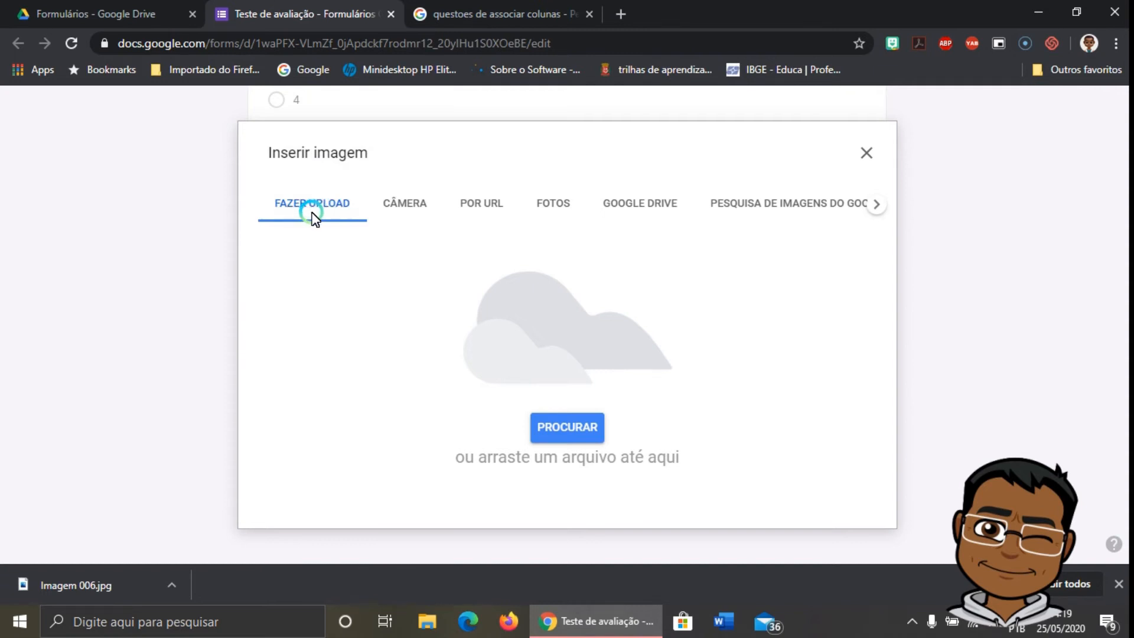
# - Try to insert the Qconcursos image of statements I to IV into question 4 by URL, using the link address copied from the search results
pyautogui.click(490, 14)
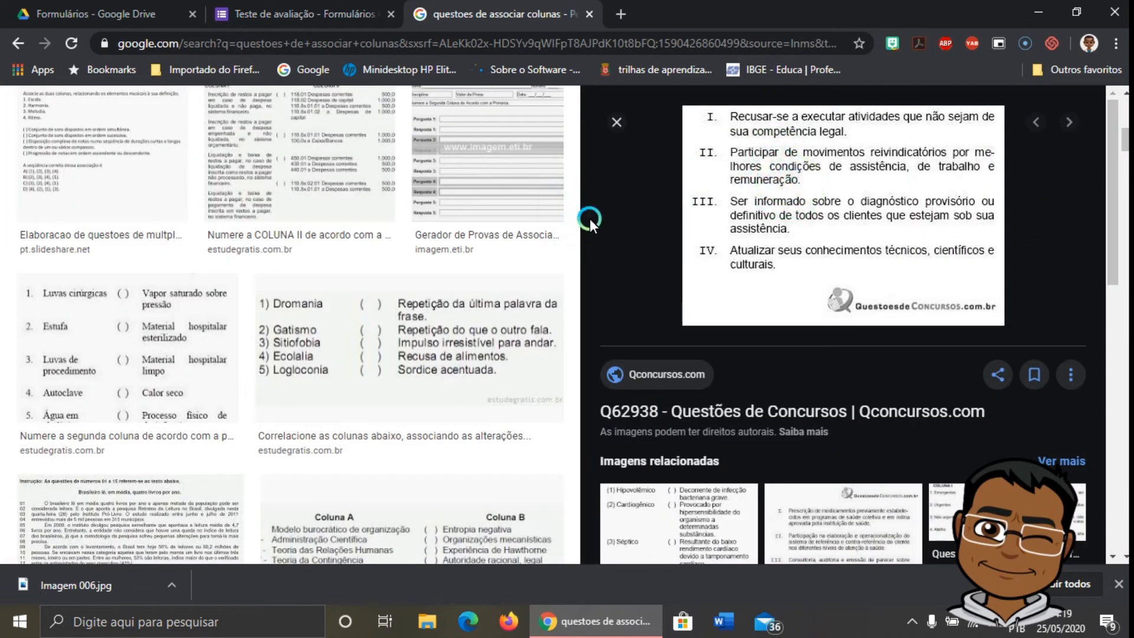
pyautogui.rightClick(755, 193)
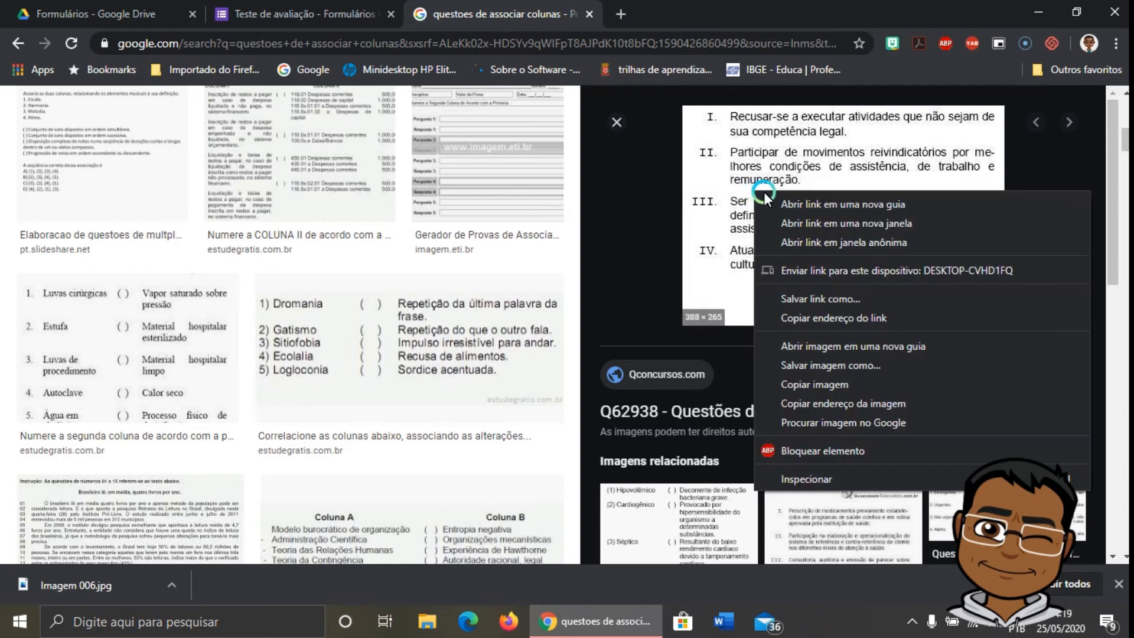
pyautogui.click(831, 319)
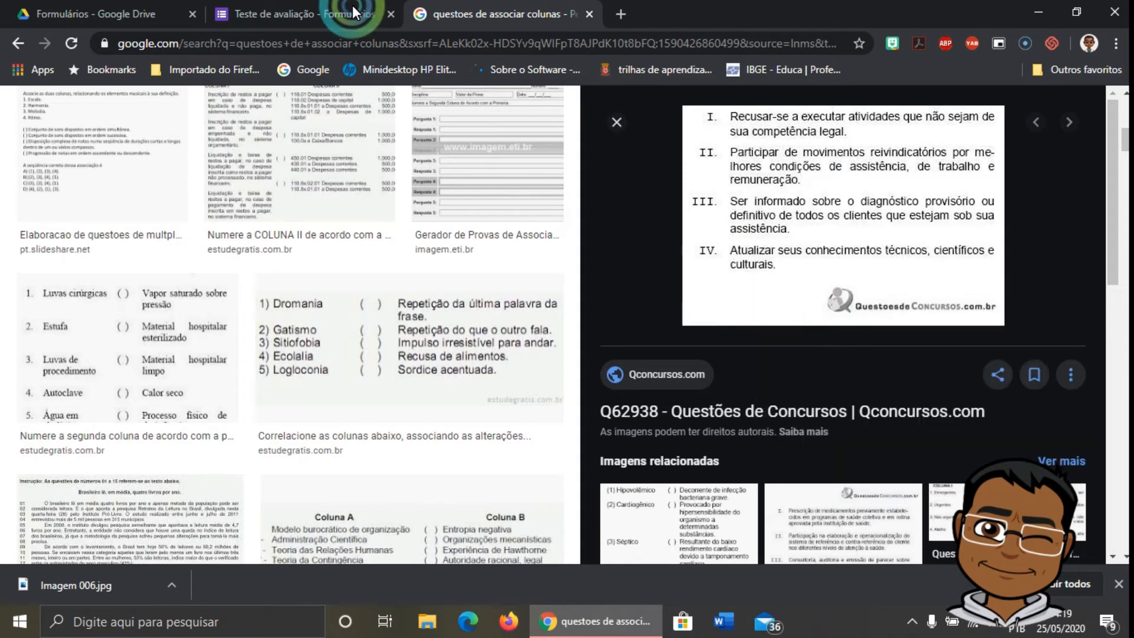
pyautogui.click(294, 13)
pyautogui.click(490, 205)
pyautogui.click(461, 282)
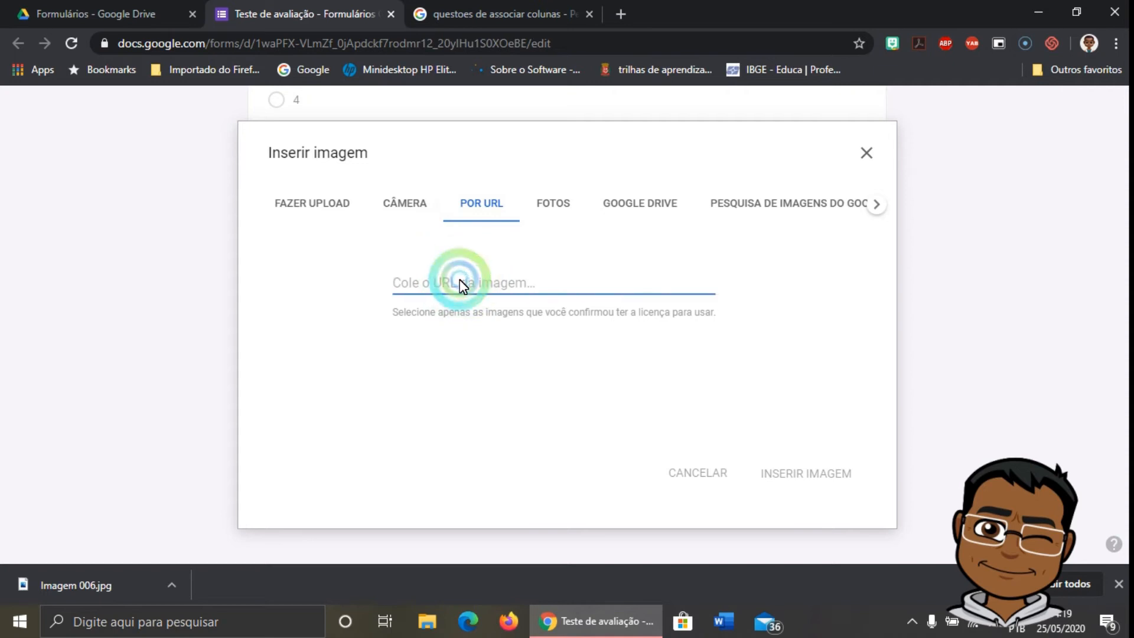
pyautogui.hotkey('ctrl', 'v')
pyautogui.click(650, 329)
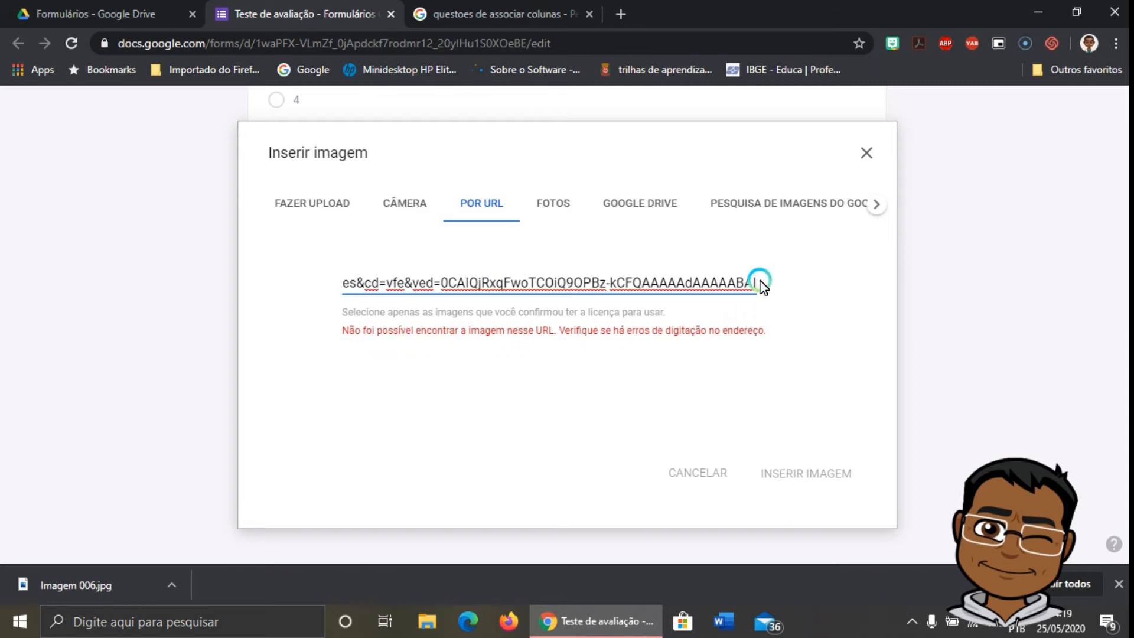
# - Trim the trailing parameters off the pasted image URL, back to the part just after "a15e926a-b2&p"
pyautogui.press('BackSpace')
pyautogui.press('BackSpace')
pyautogui.press('BackSpace')
pyautogui.press('BackSpace')
pyautogui.press('BackSpace')
pyautogui.press('BackSpace')
pyautogui.press('BackSpace')
pyautogui.press('BackSpace')
pyautogui.press('BackSpace')
pyautogui.press('BackSpace')
pyautogui.press('BackSpace')
pyautogui.press('BackSpace')
pyautogui.press('BackSpace')
pyautogui.press('BackSpace')
pyautogui.press('BackSpace')
pyautogui.press('BackSpace')
pyautogui.press('BackSpace')
pyautogui.press('BackSpace')
pyautogui.press('BackSpace')
pyautogui.press('BackSpace')
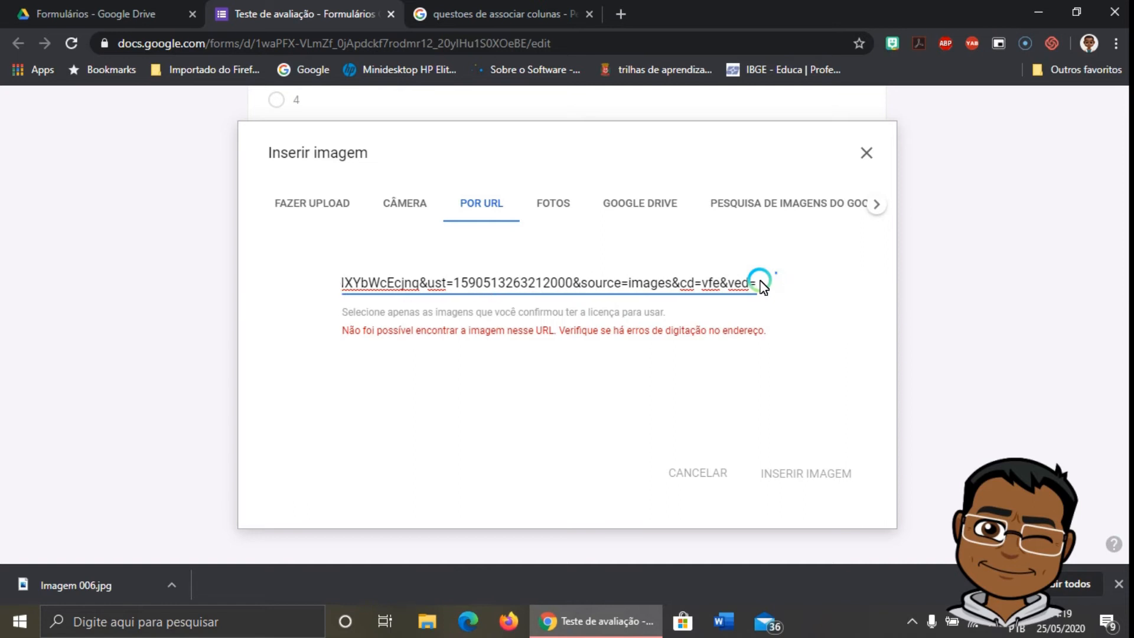
pyautogui.press('BackSpace')
pyautogui.press('BackSpace')
pyautogui.press('BackSpace')
pyautogui.press('BackSpace')
pyautogui.press('BackSpace')
pyautogui.press('BackSpace')
pyautogui.press('BackSpace')
pyautogui.press('BackSpace')
pyautogui.press('BackSpace')
pyautogui.press('BackSpace')
pyautogui.press('BackSpace')
pyautogui.press('BackSpace')
pyautogui.press('BackSpace')
pyautogui.press('BackSpace')
pyautogui.press('BackSpace')
pyautogui.press('BackSpace')
pyautogui.press('BackSpace')
pyautogui.press('BackSpace')
pyautogui.press('BackSpace')
pyautogui.press('BackSpace')
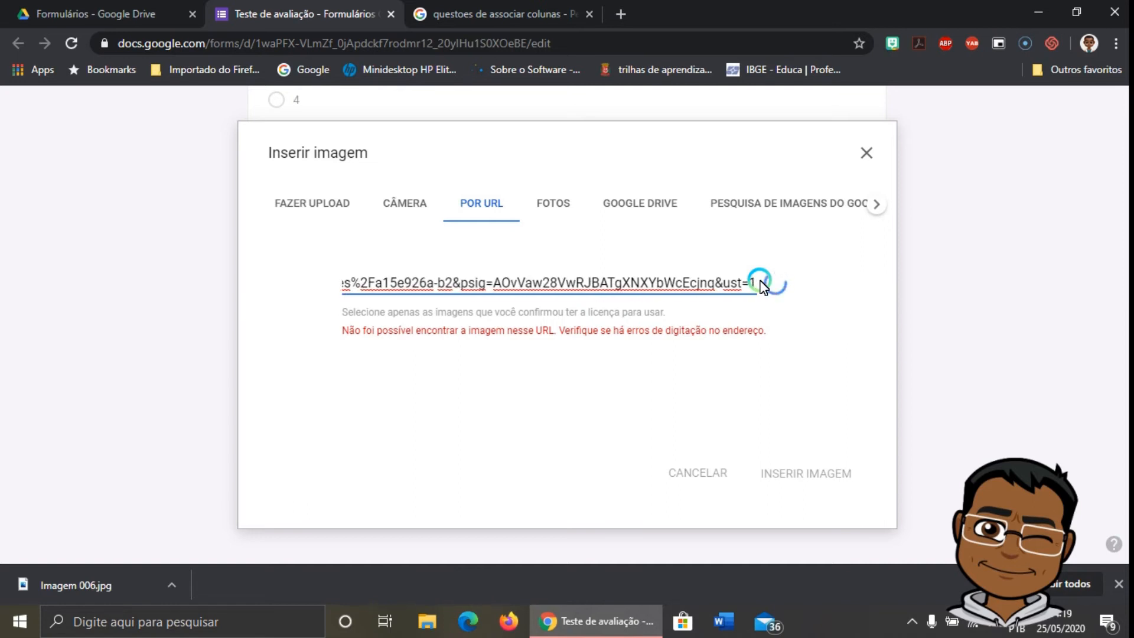
pyautogui.press('BackSpace')
pyautogui.press('BackSpace')
pyautogui.press('BackSpace')
pyautogui.press('BackSpace')
pyautogui.press('BackSpace')
pyautogui.press('BackSpace')
pyautogui.press('BackSpace')
pyautogui.press('BackSpace')
pyautogui.press('BackSpace')
pyautogui.press('BackSpace')
pyautogui.press('BackSpace')
pyautogui.press('BackSpace')
pyautogui.press('BackSpace')
pyautogui.press('BackSpace')
pyautogui.press('BackSpace')
pyautogui.press('BackSpace')
pyautogui.press('BackSpace')
pyautogui.press('BackSpace')
pyautogui.press('BackSpace')
pyautogui.press('BackSpace')
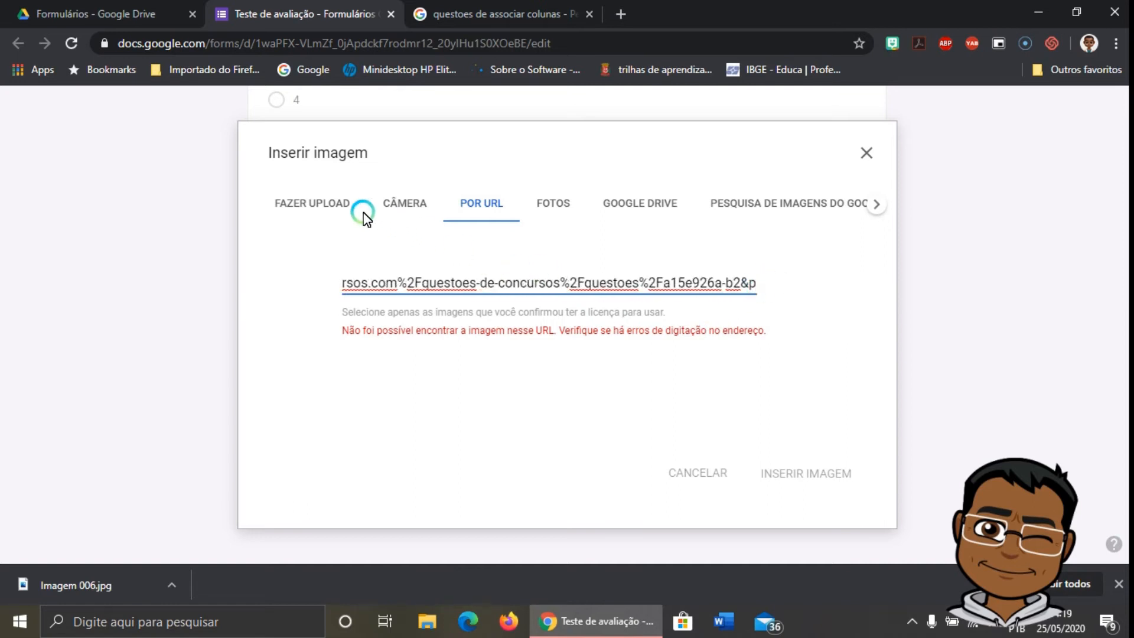
# - Upload the file Imagem 006 from the desktop as question 4's image instead
pyautogui.click(329, 205)
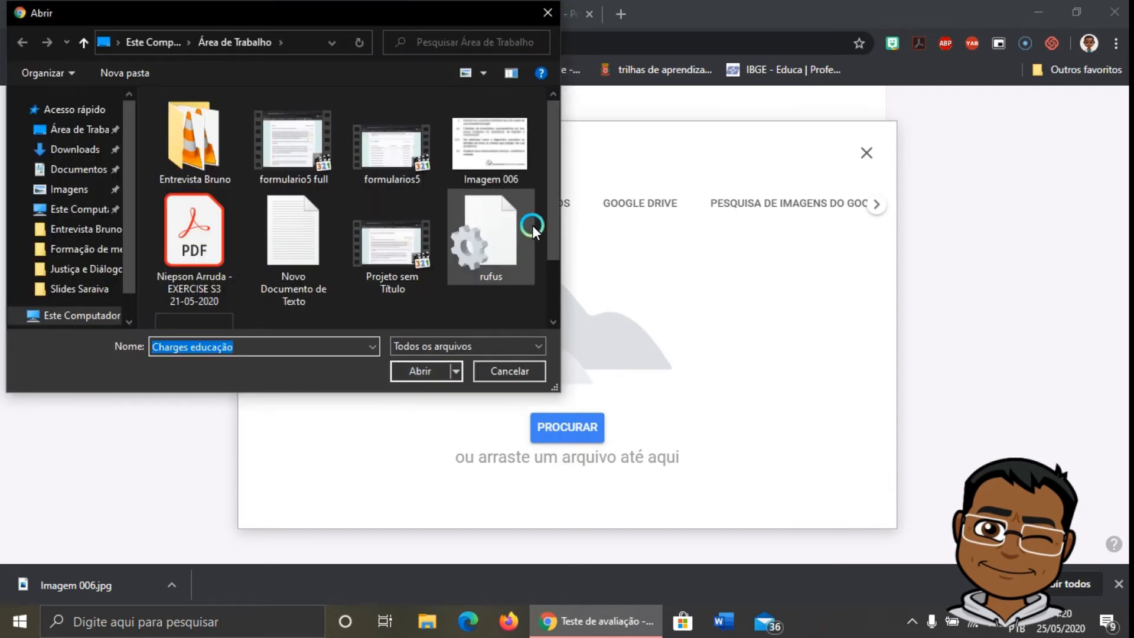
pyautogui.click(505, 140)
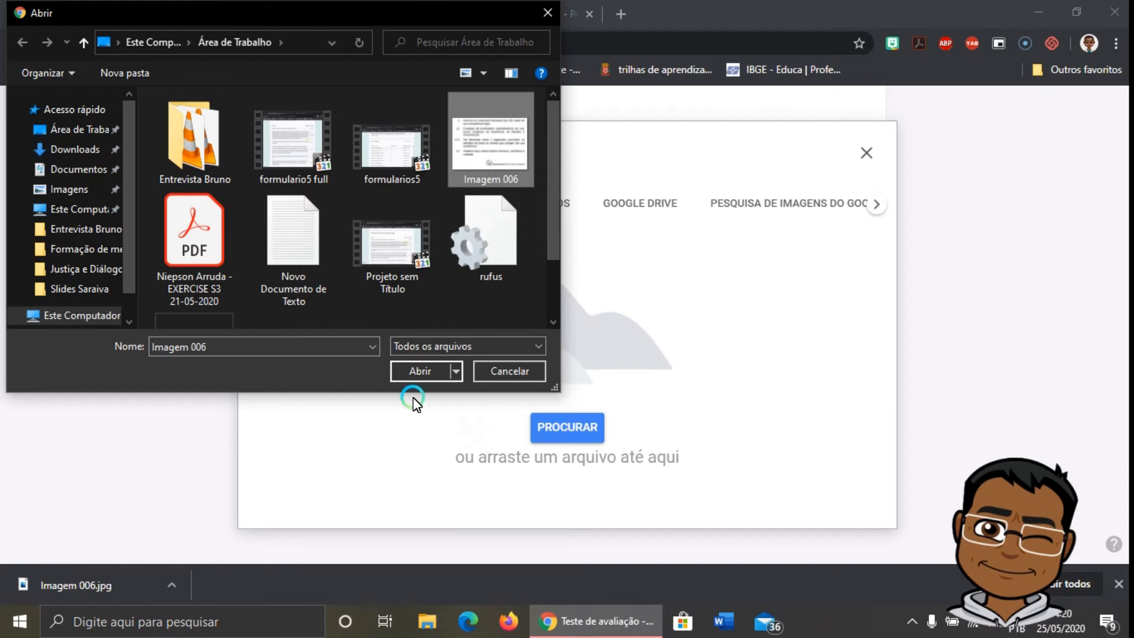
pyautogui.click(419, 370)
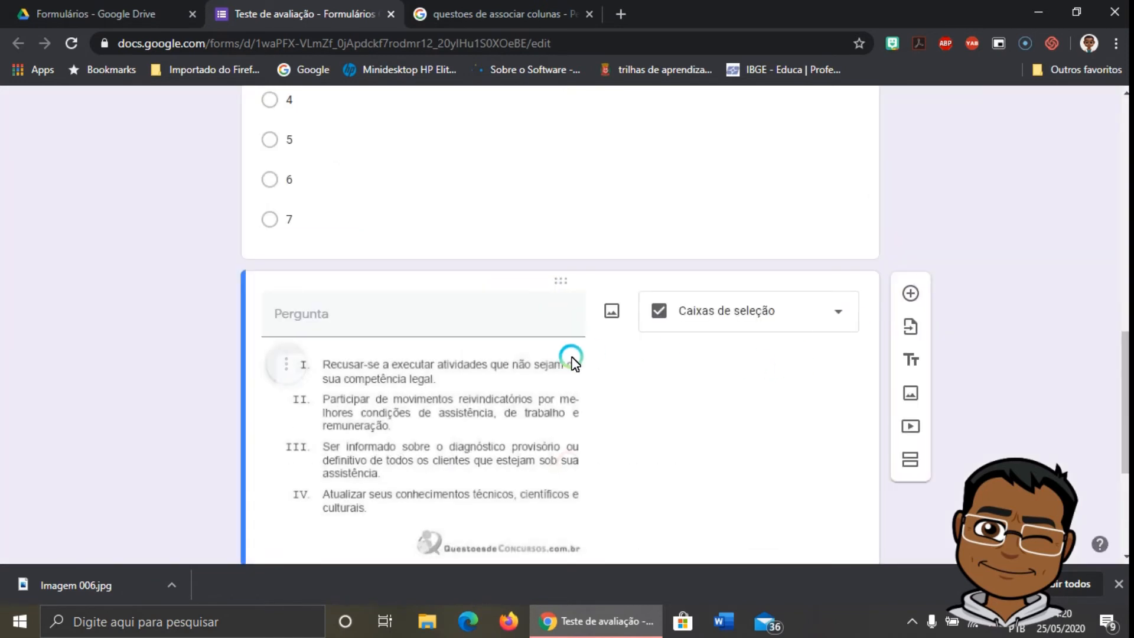
pyautogui.scroll(-1, 404, 346)
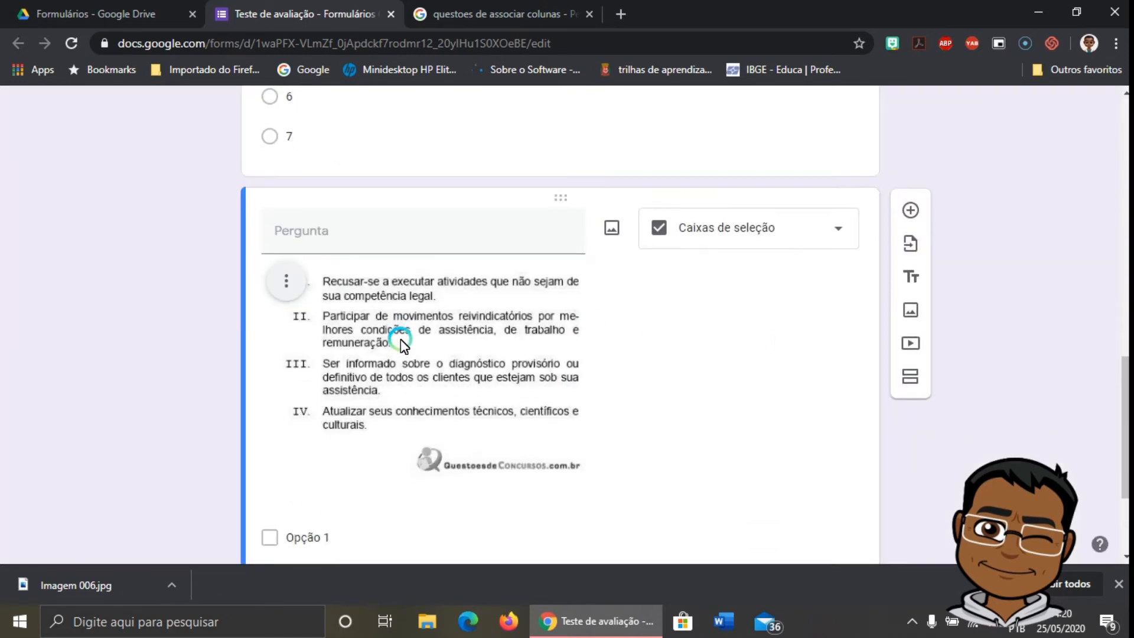
# - Enter "4. Quais afirmativas são verdadeiras?" as the question text and change the question type to Múltipla escolha
pyautogui.click(326, 237)
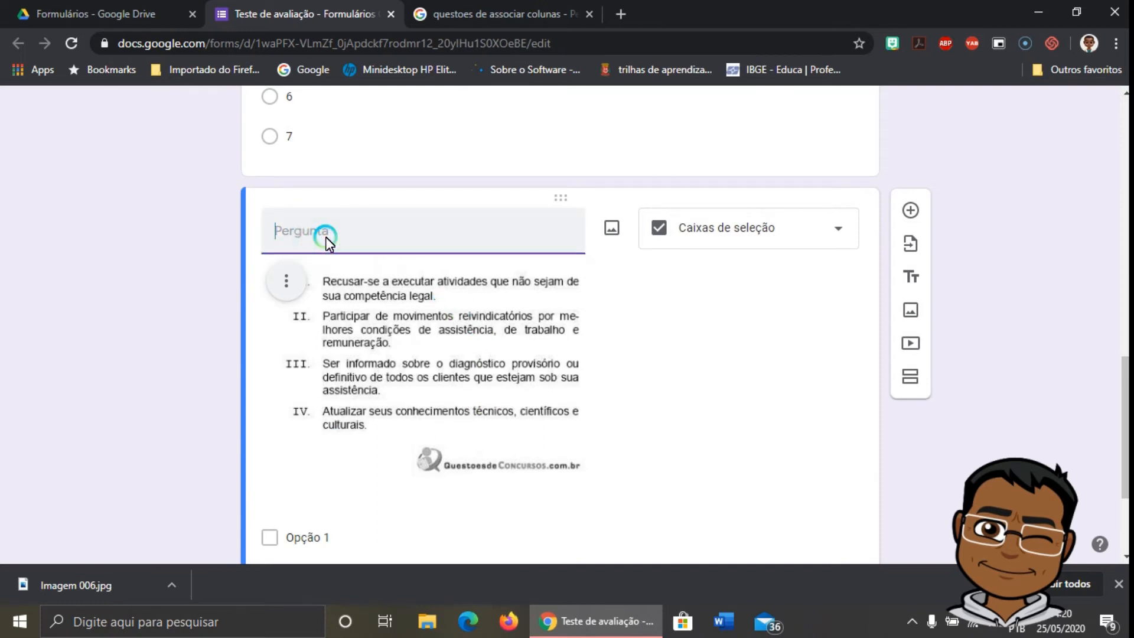
pyautogui.write('4. Quais afirmativas são verdadeiras?')
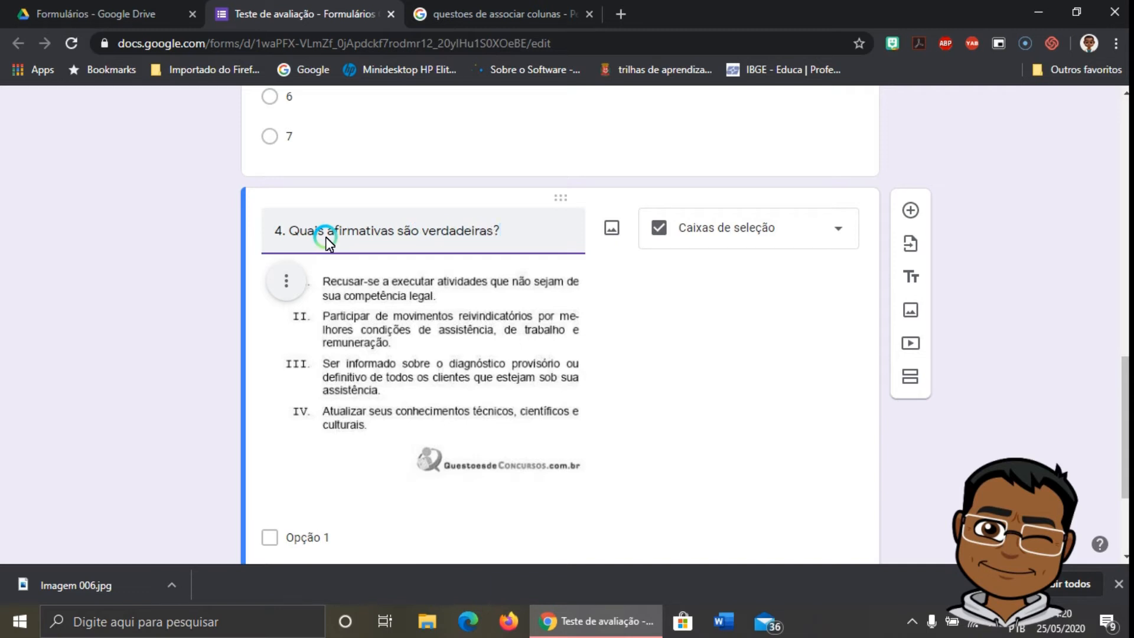
pyautogui.click(1004, 286)
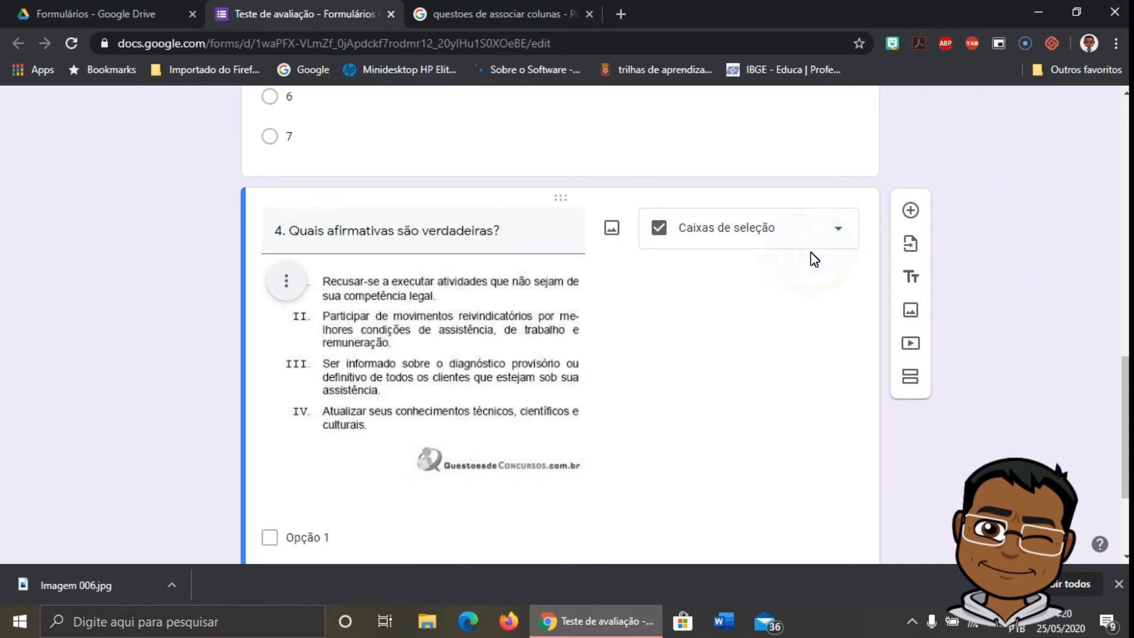
pyautogui.click(732, 229)
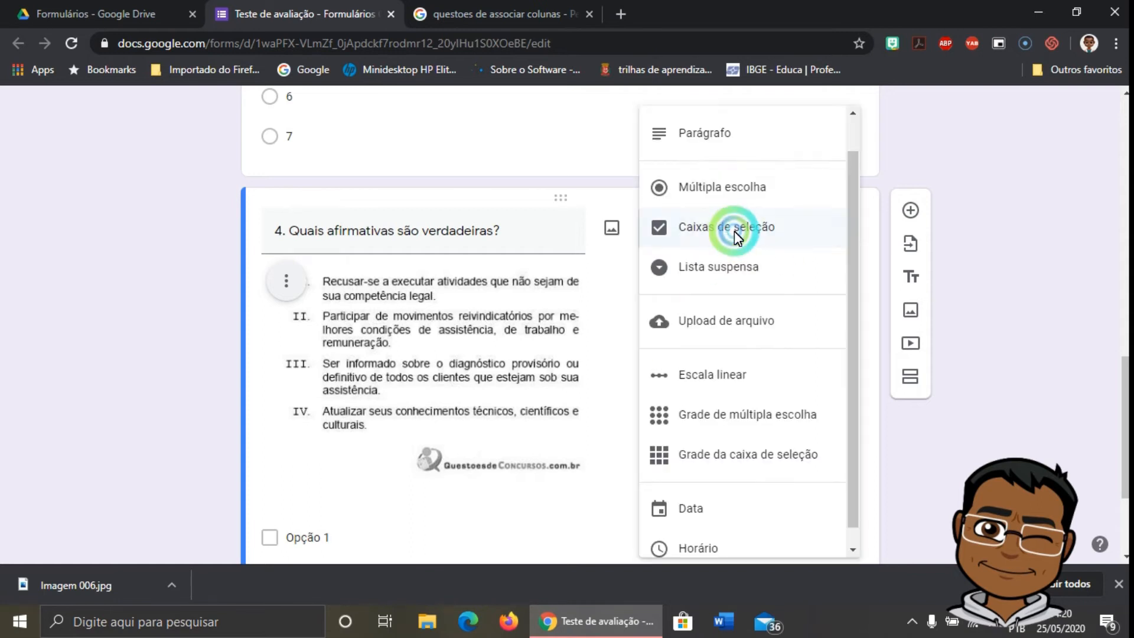
pyautogui.click(725, 186)
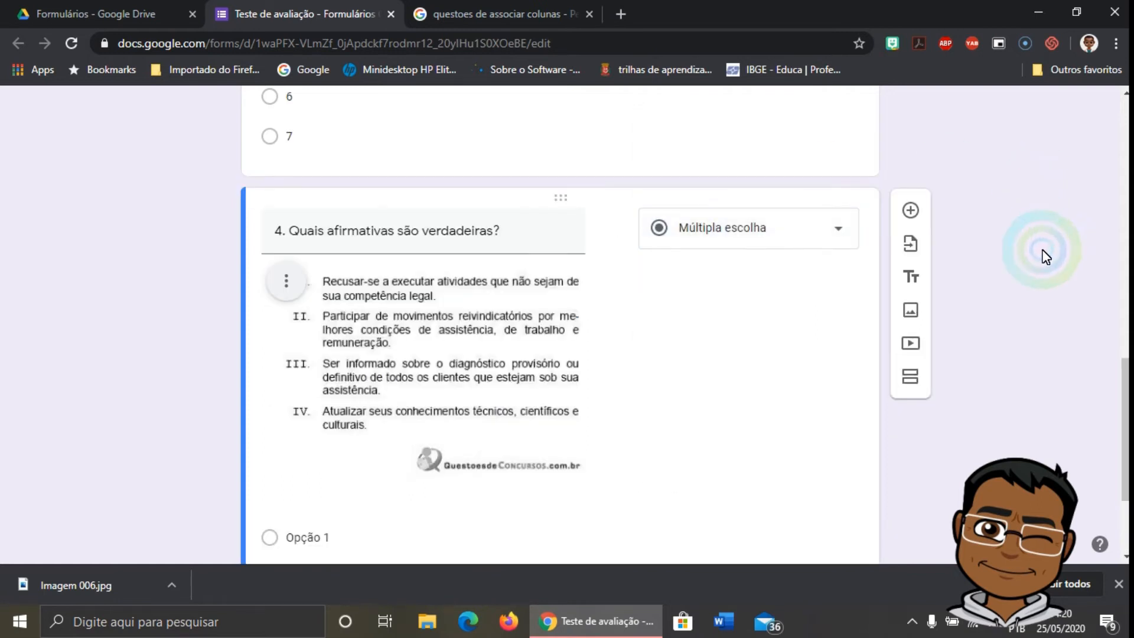
# - Enter "I" and "II e II" as the first two answer options of question 4
pyautogui.scroll(-3, 1037, 255)
pyautogui.click(325, 373)
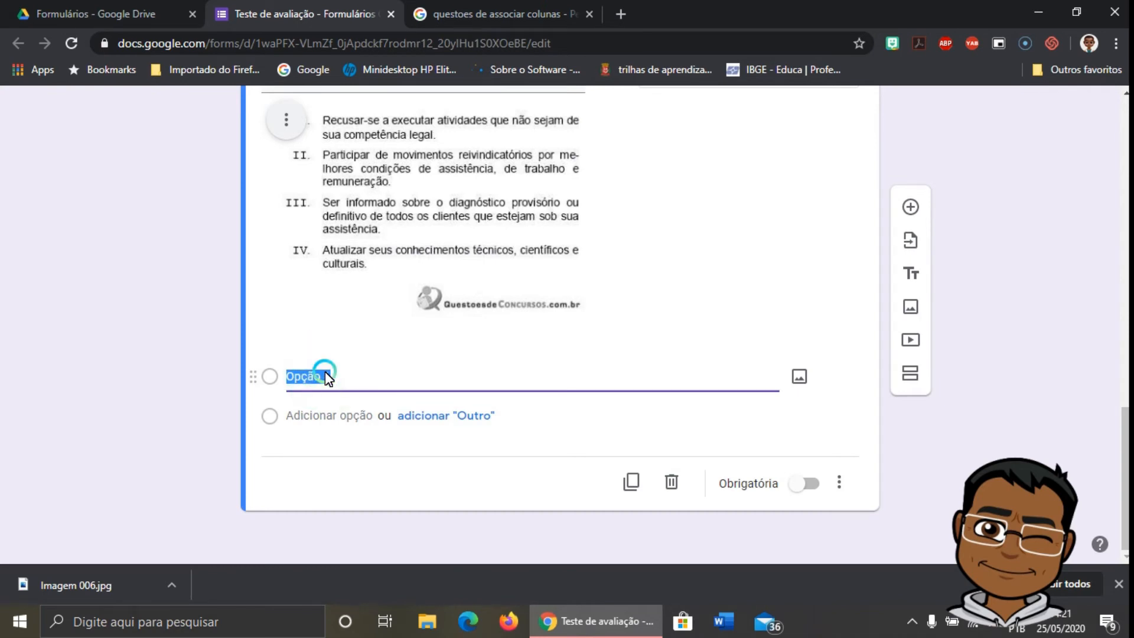
pyautogui.write('I')
pyautogui.press('Return')
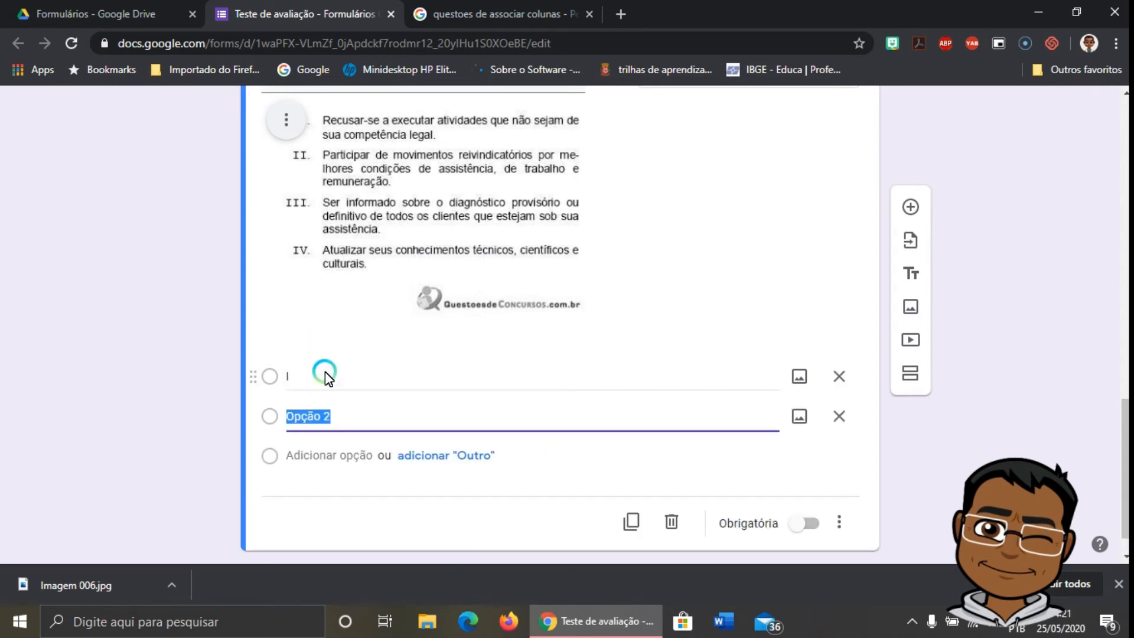
pyautogui.write('II e II')
pyautogui.press('Return')
# - Add "II E III" and "I, II E IV" as the third and fourth answer options of question 4
pyautogui.write('II')
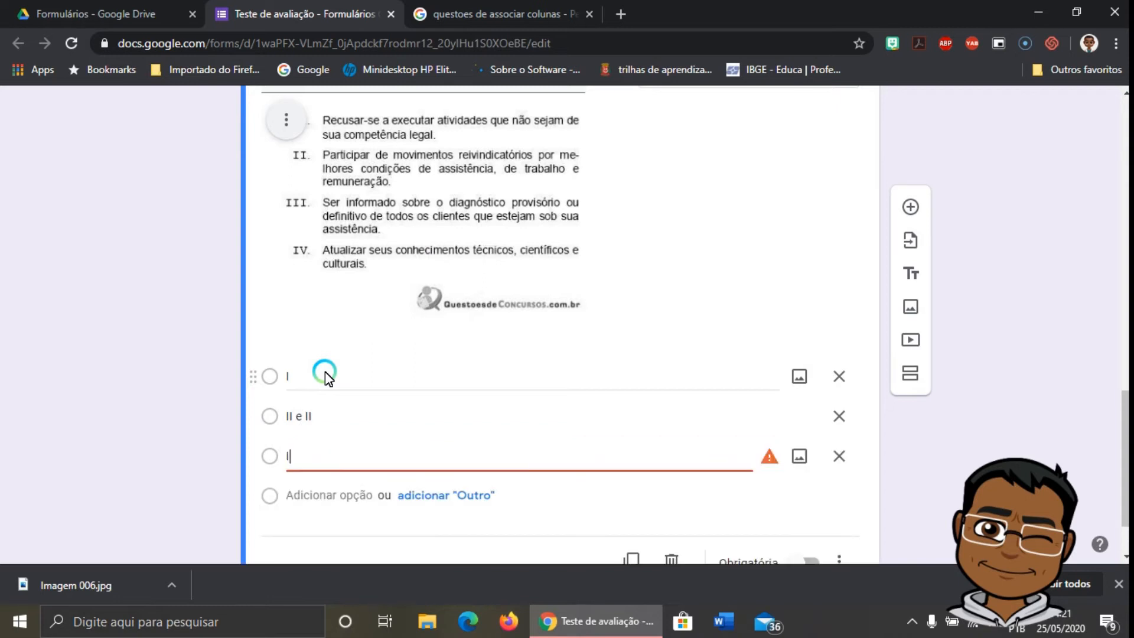
pyautogui.press('BackSpace')
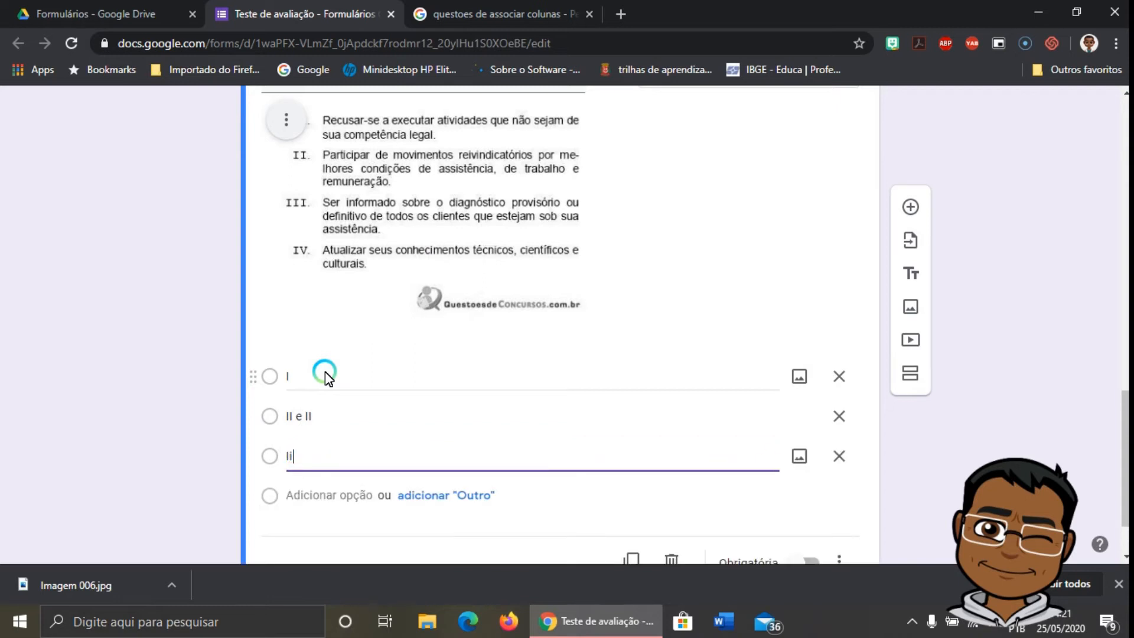
pyautogui.write('I')
pyautogui.press('capslock')
pyautogui.write('E ')
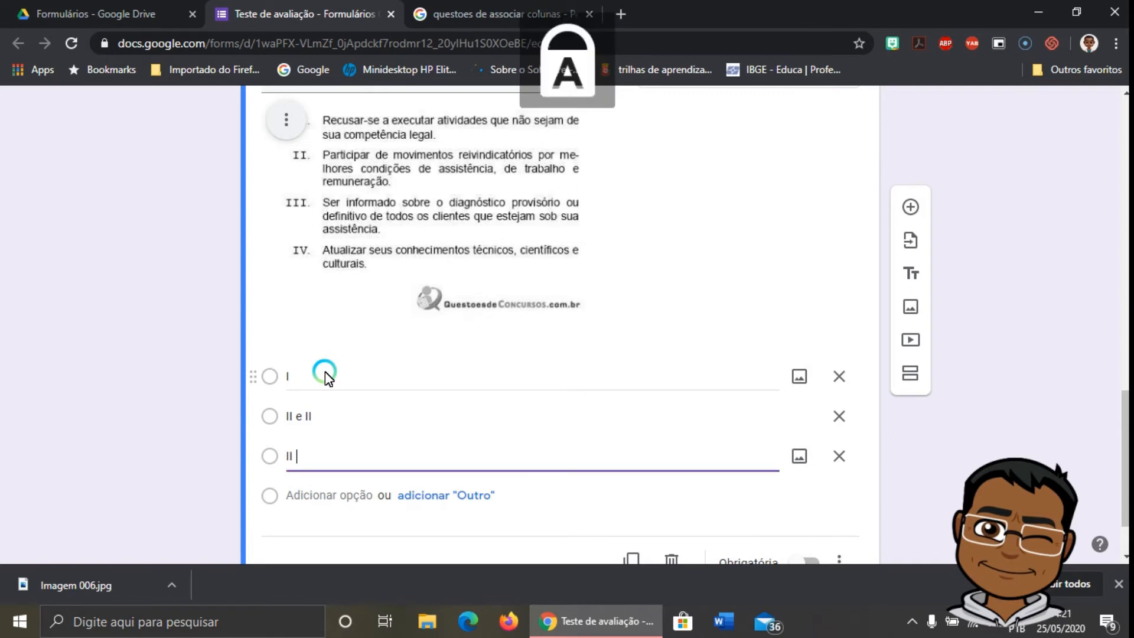
pyautogui.write('III')
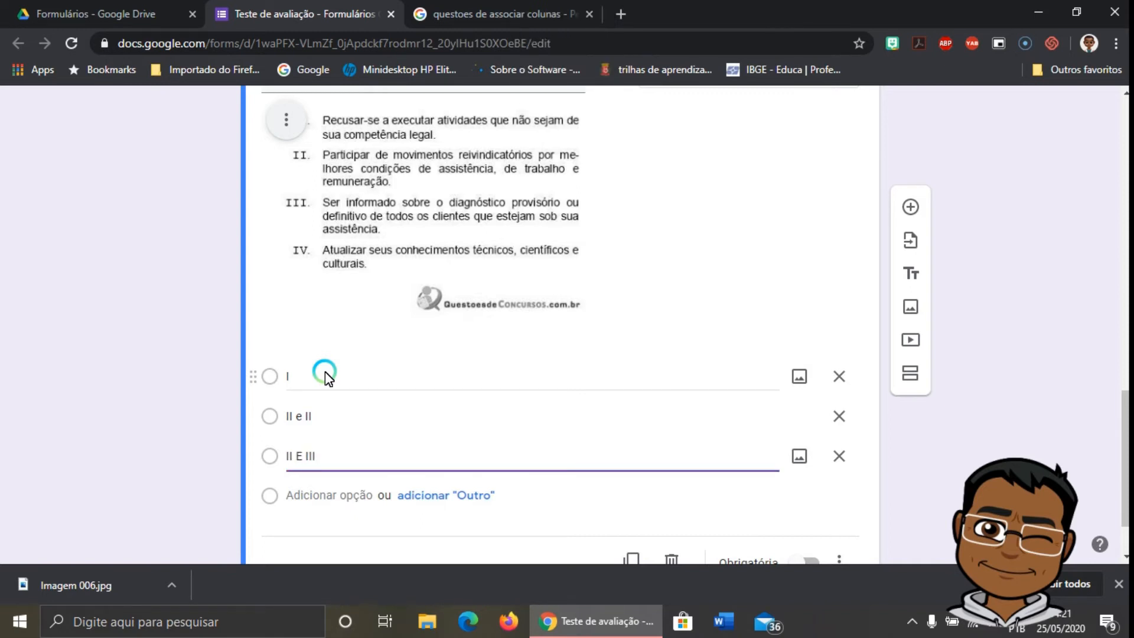
pyautogui.press('Return')
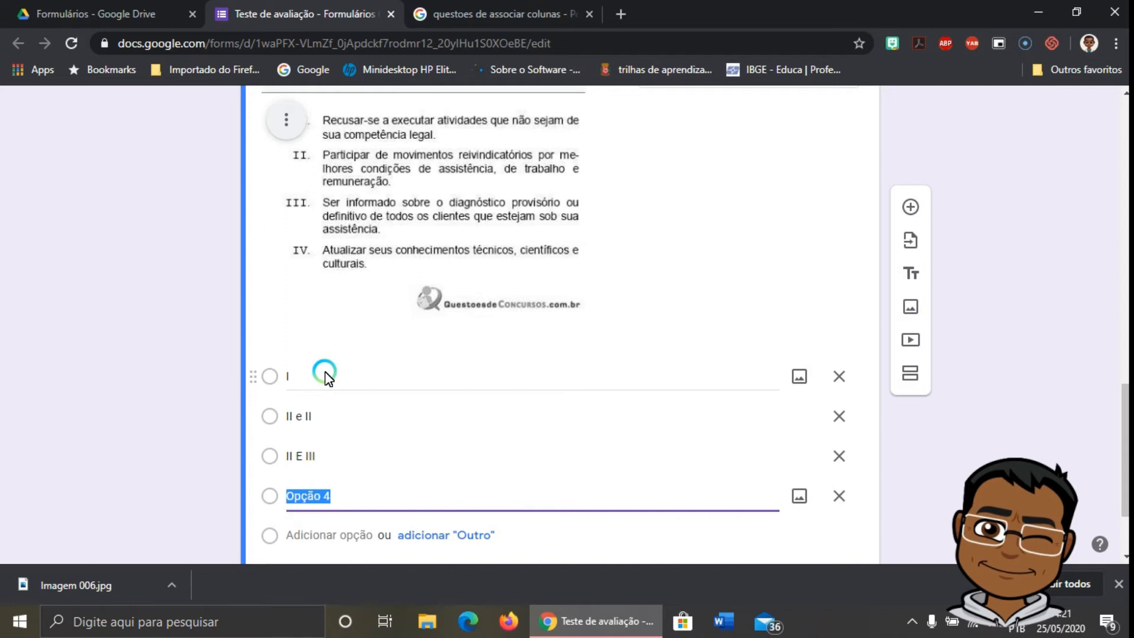
pyautogui.write('I, I')
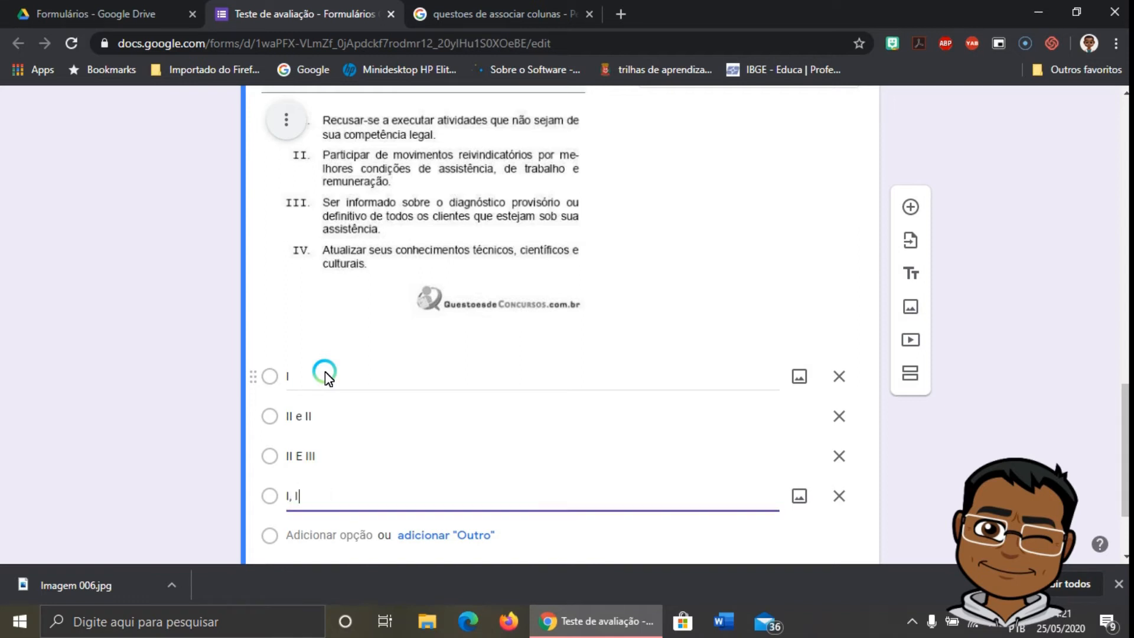
pyautogui.write('I E IV')
# - Make question 4 a required question (Obrigatória)
pyautogui.click(1012, 307)
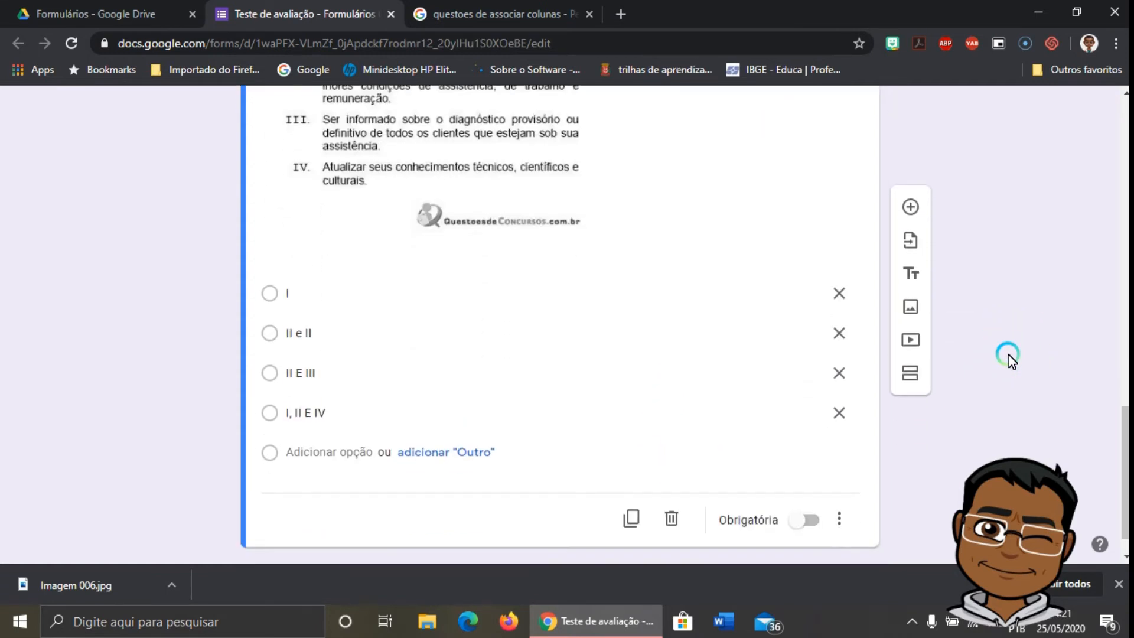
pyautogui.click(806, 520)
pyautogui.click(985, 313)
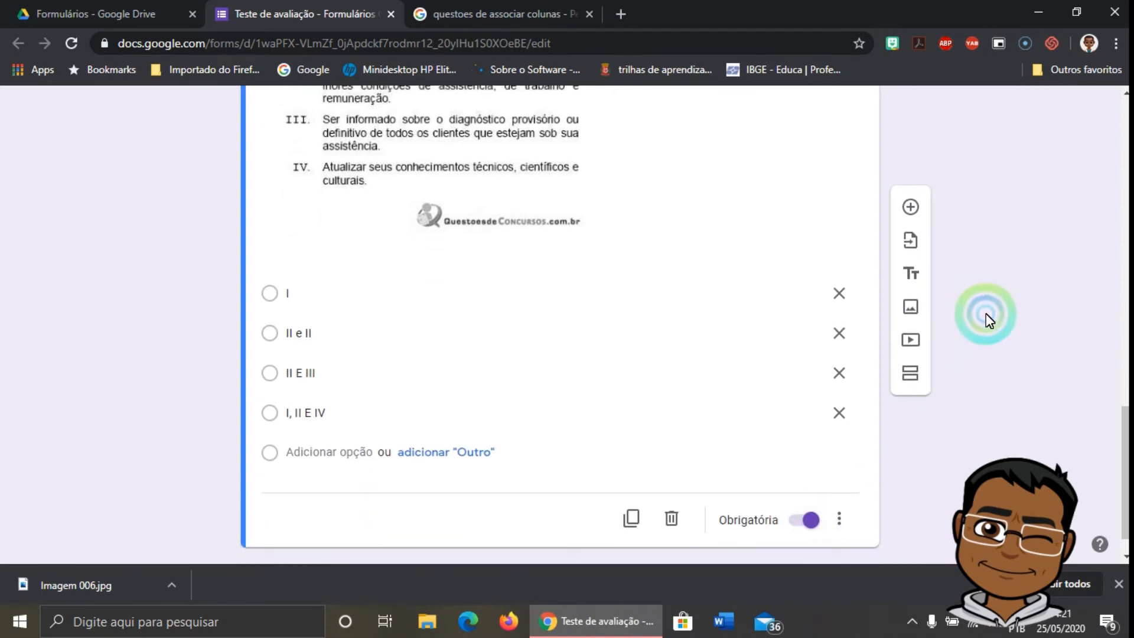
# - Preview the form and review how question 4 appears to respondents with its statement image and answer options
pyautogui.scroll(2, 1002, 311)
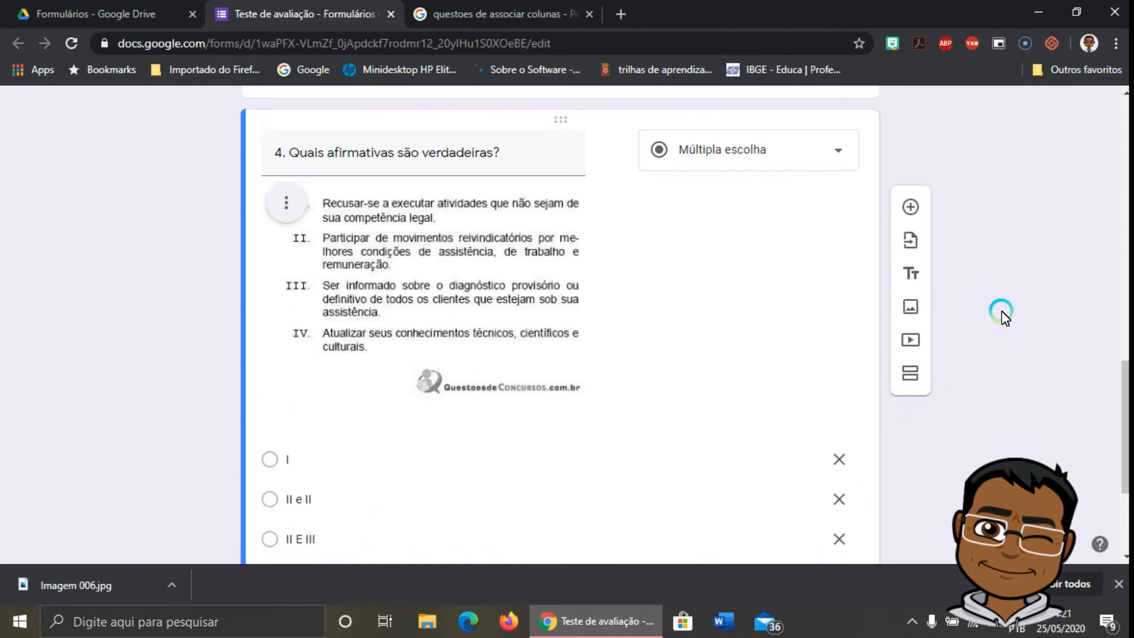
pyautogui.scroll(-3, 1001, 311)
pyautogui.scroll(15, 1002, 312)
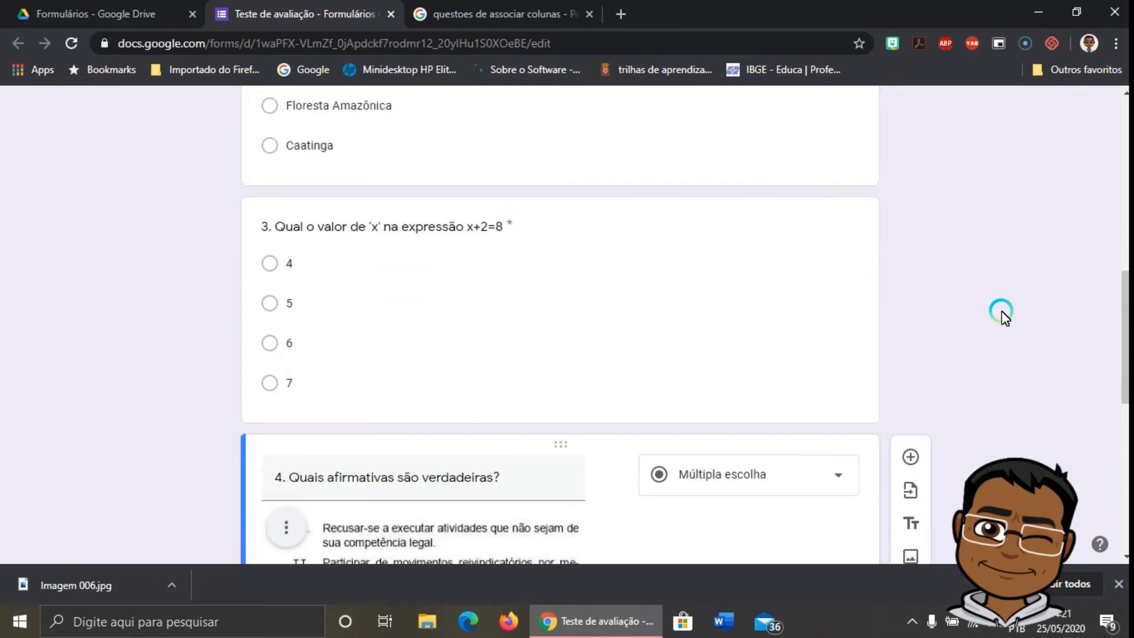
pyautogui.click(877, 114)
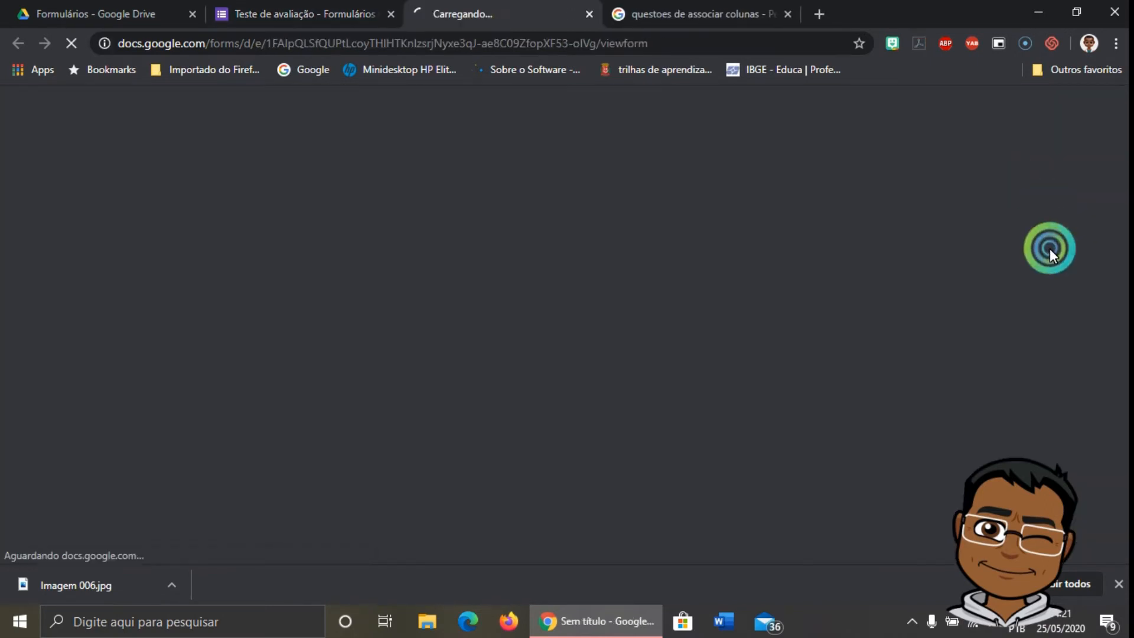
pyautogui.scroll(-5, 1010, 246)
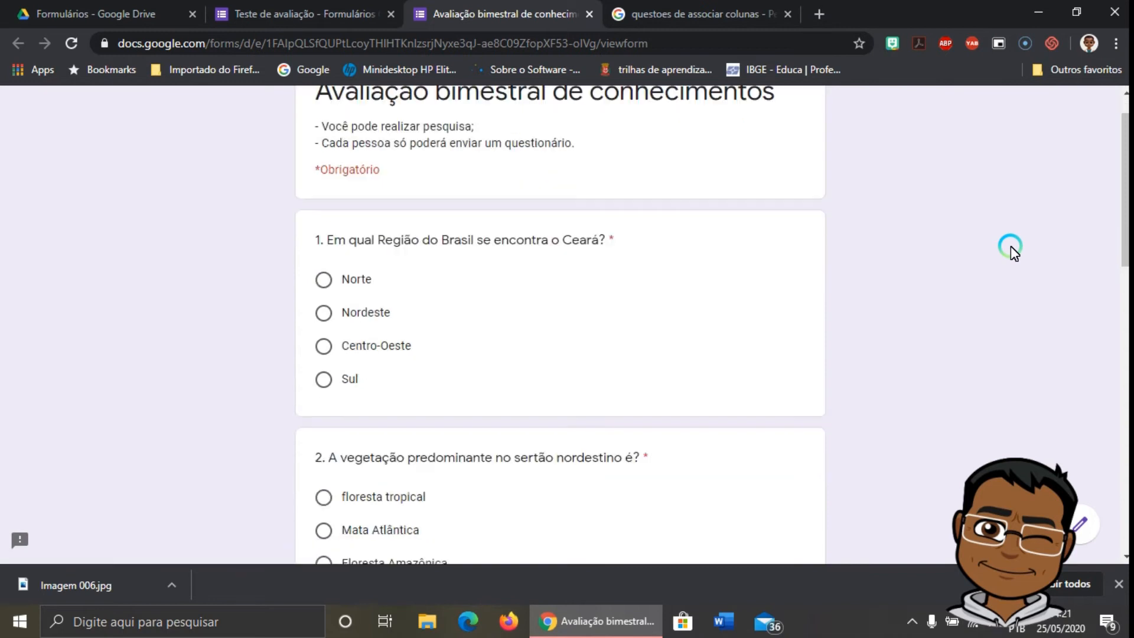
pyautogui.scroll(-5, 1011, 245)
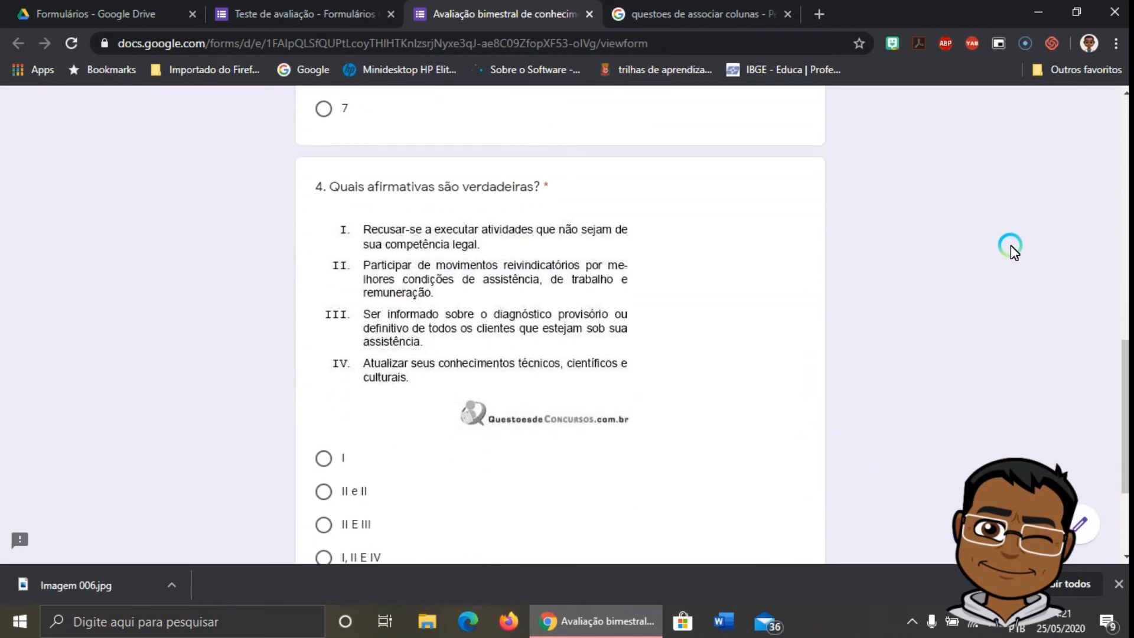
pyautogui.scroll(-2, 1011, 245)
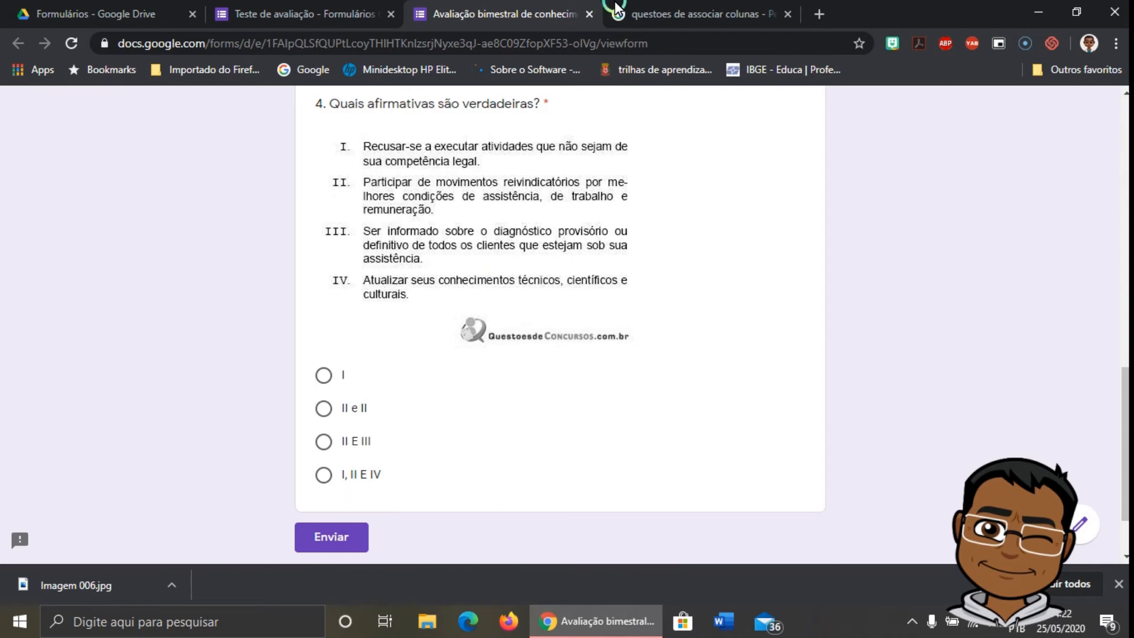
# - Examine the column-matching examples from Estude Grátis and SlidePlayer in the Google Images results for "questoes de associar colunas"
pyautogui.click(637, 13)
pyautogui.scroll(2, 544, 307)
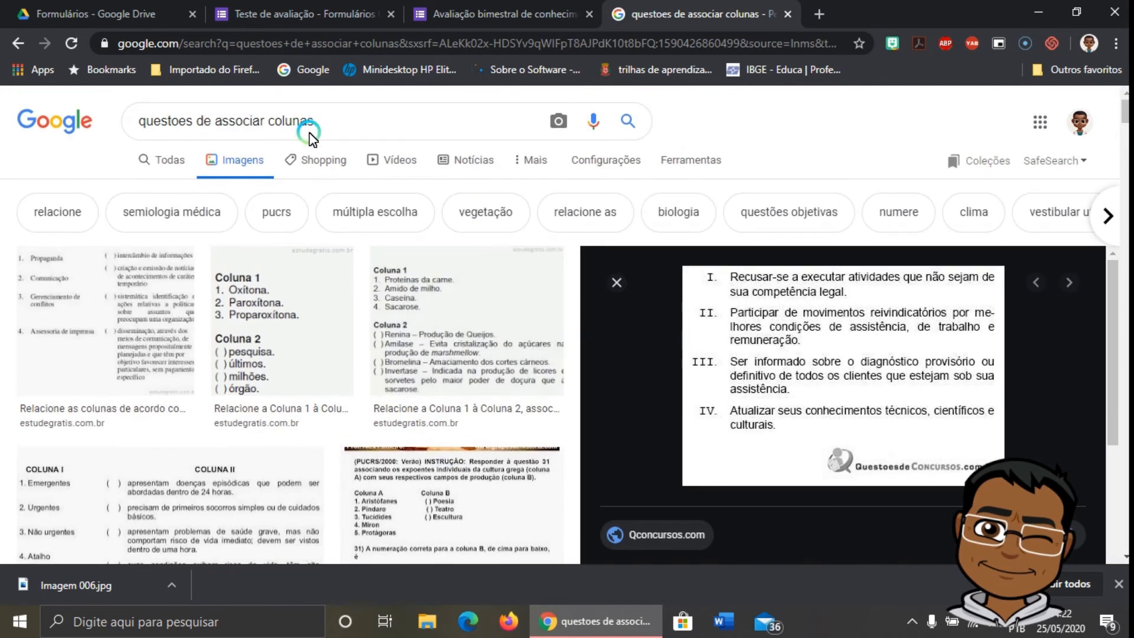
pyautogui.moveTo(319, 120); pyautogui.dragTo(146, 129)
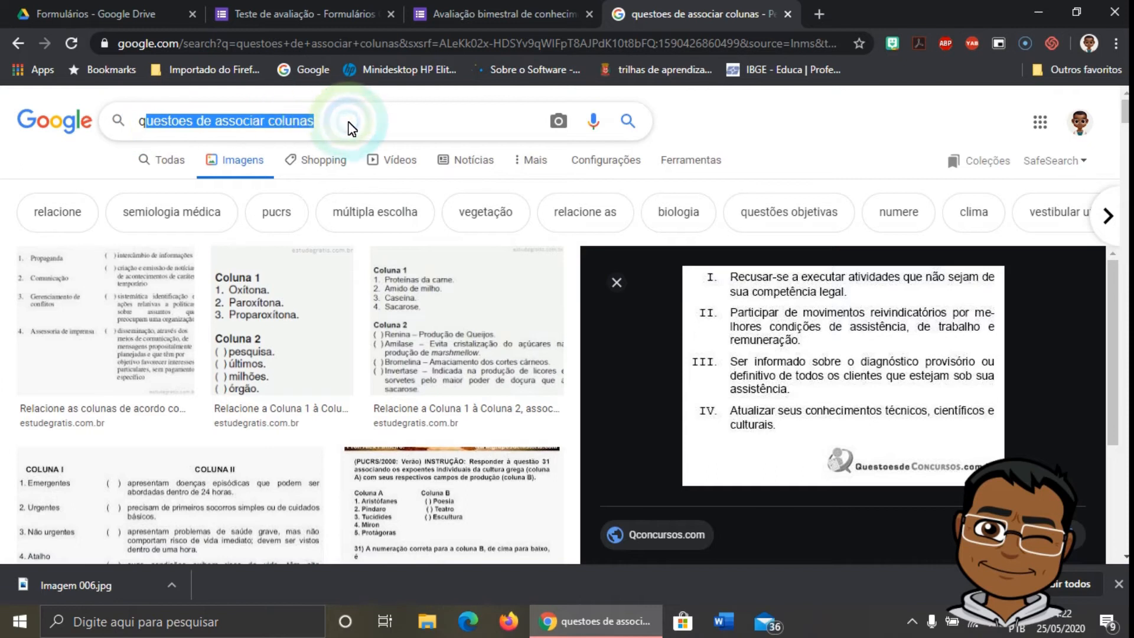
pyautogui.click(323, 122)
pyautogui.moveTo(337, 122); pyautogui.dragTo(97, 124)
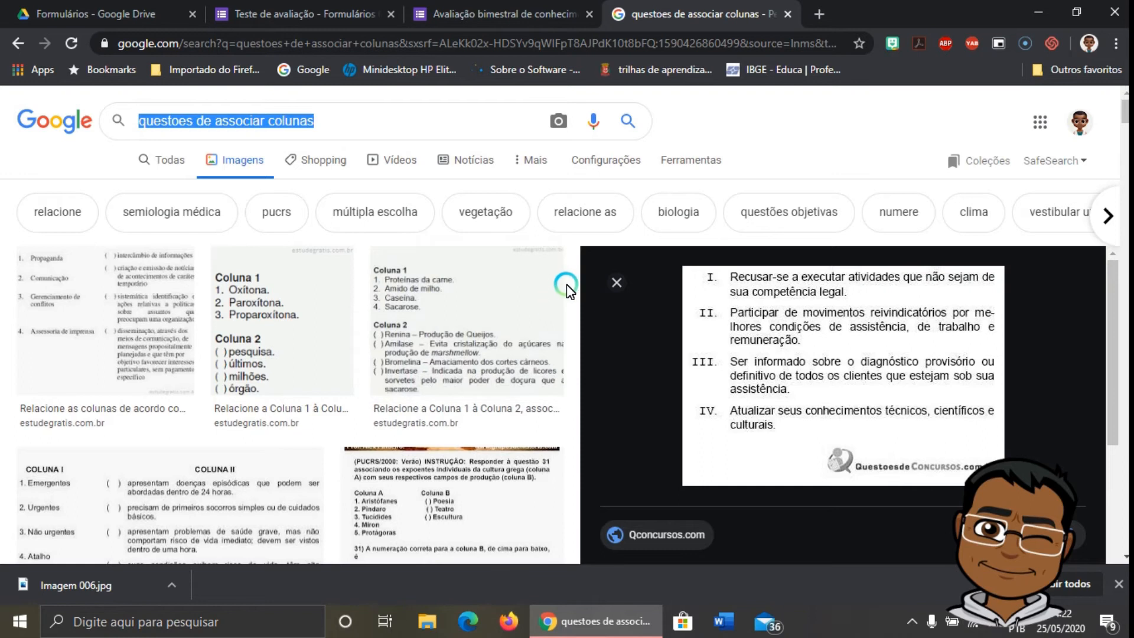
pyautogui.scroll(-3, 565, 285)
pyautogui.click(286, 248)
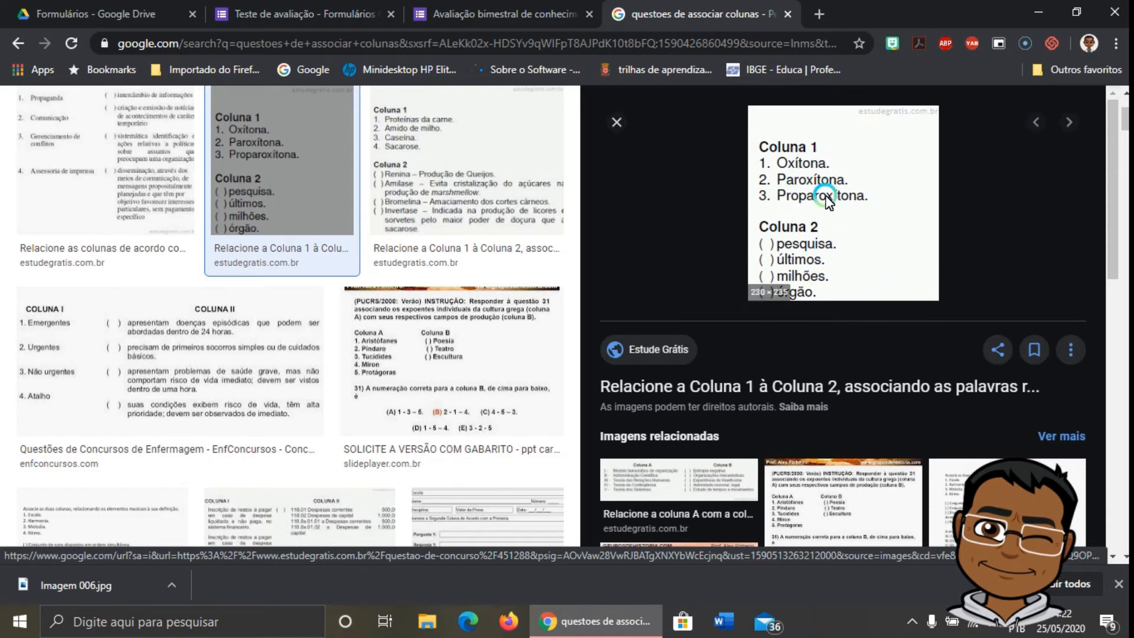
pyautogui.click(381, 371)
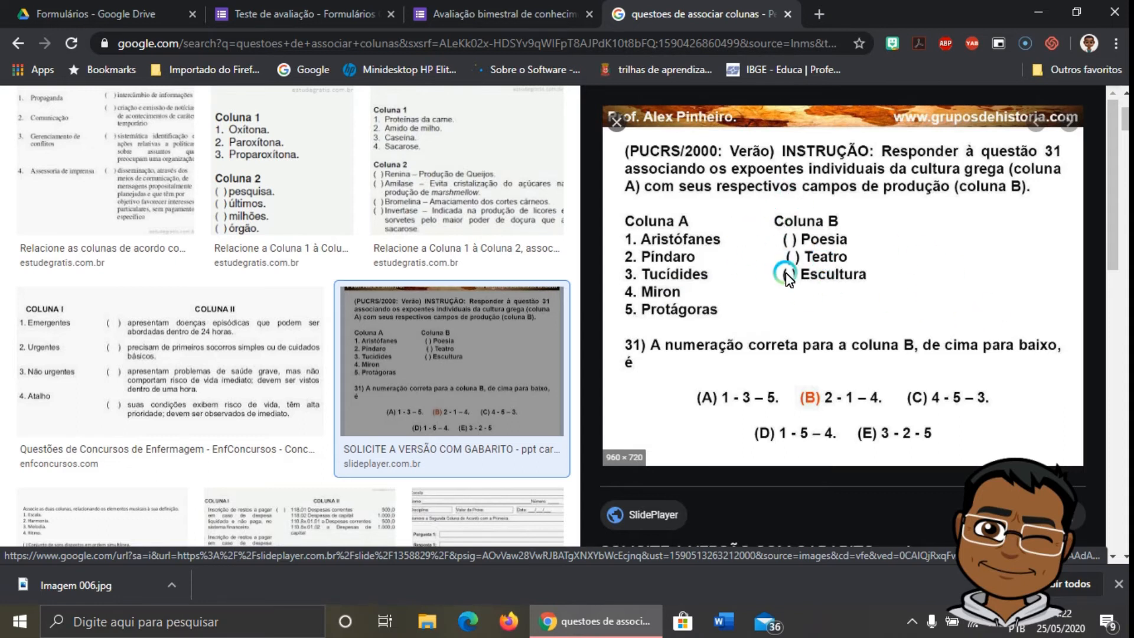
# - Look at question 4 in the form preview once more, close the preview and return to the form editor
pyautogui.click(484, 16)
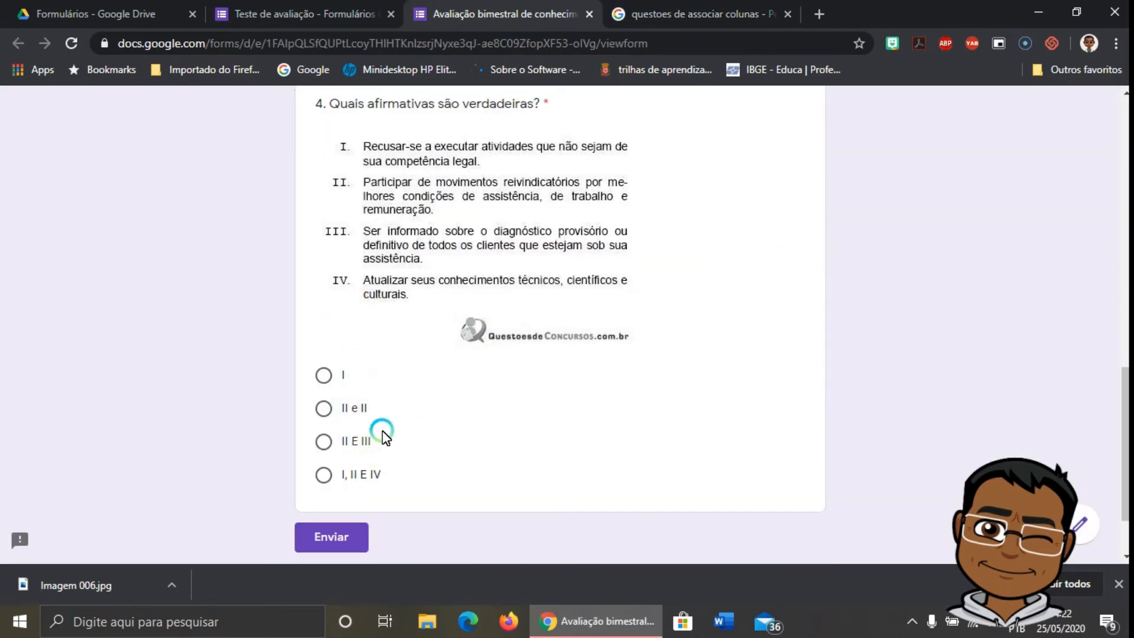
pyautogui.scroll(3, 451, 319)
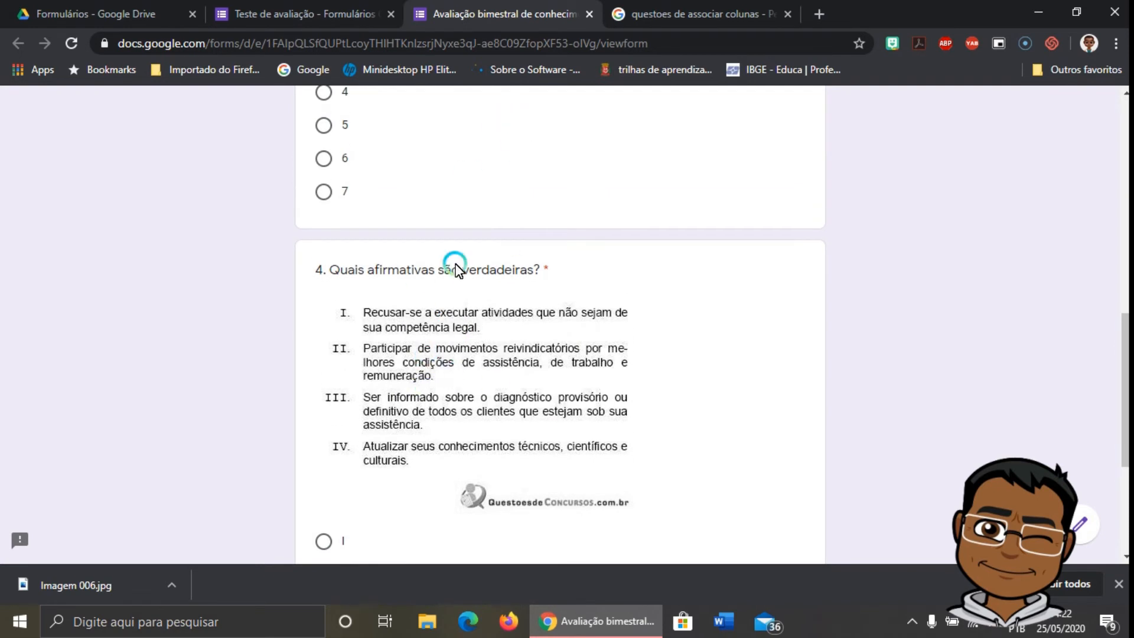
pyautogui.click(594, 13)
pyautogui.click(298, 14)
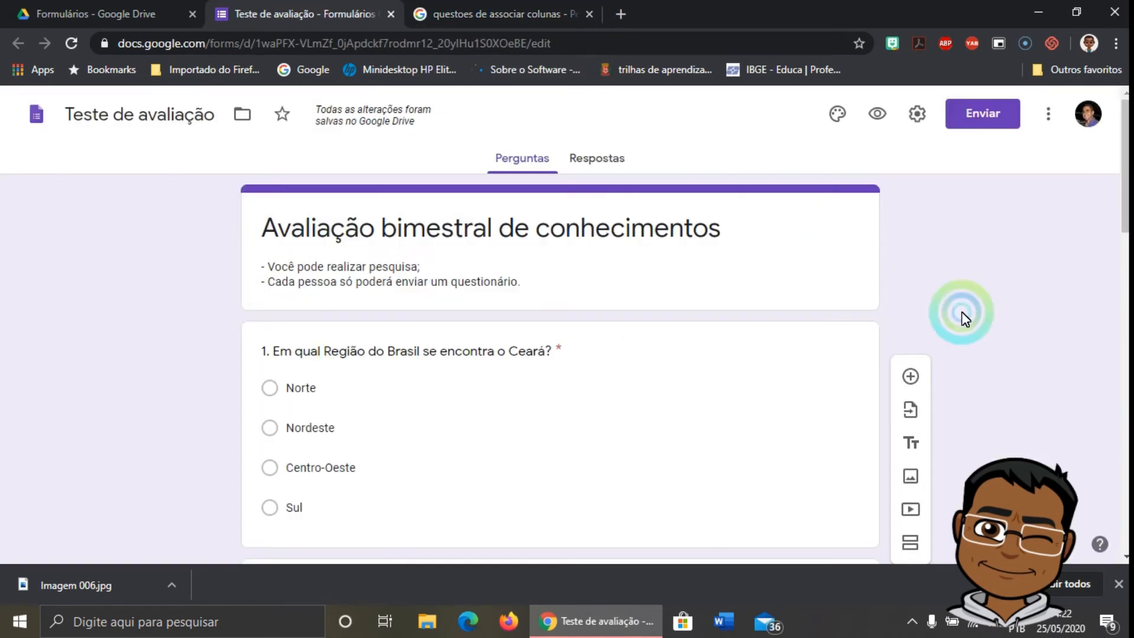
# - Add a new blank question below question 4
pyautogui.scroll(-8, 1020, 344)
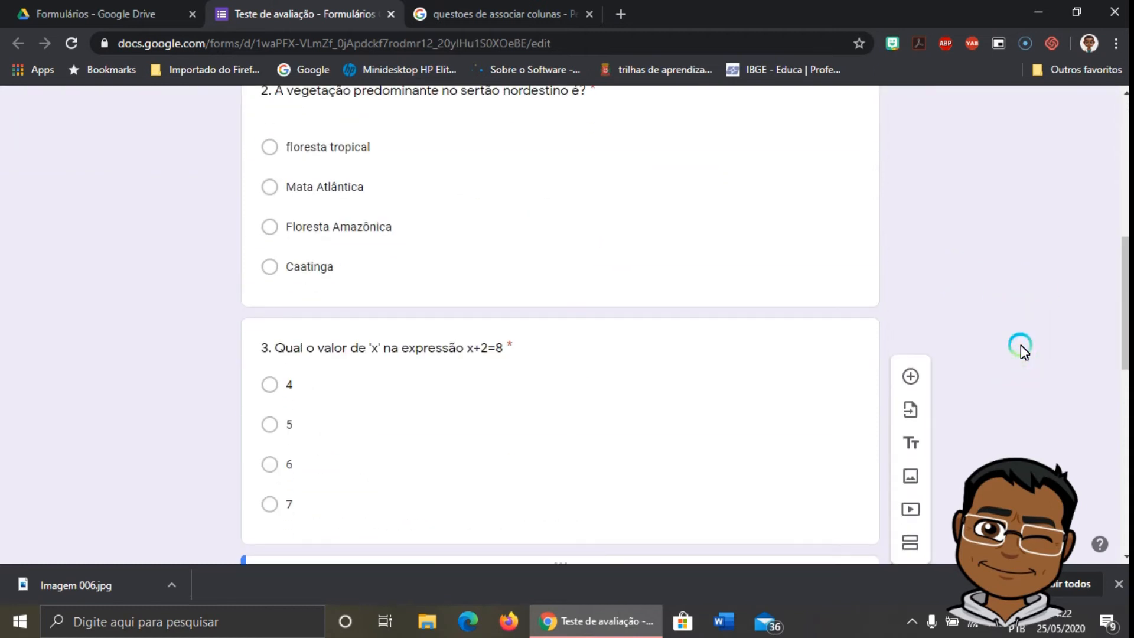
pyautogui.scroll(-12, 1020, 344)
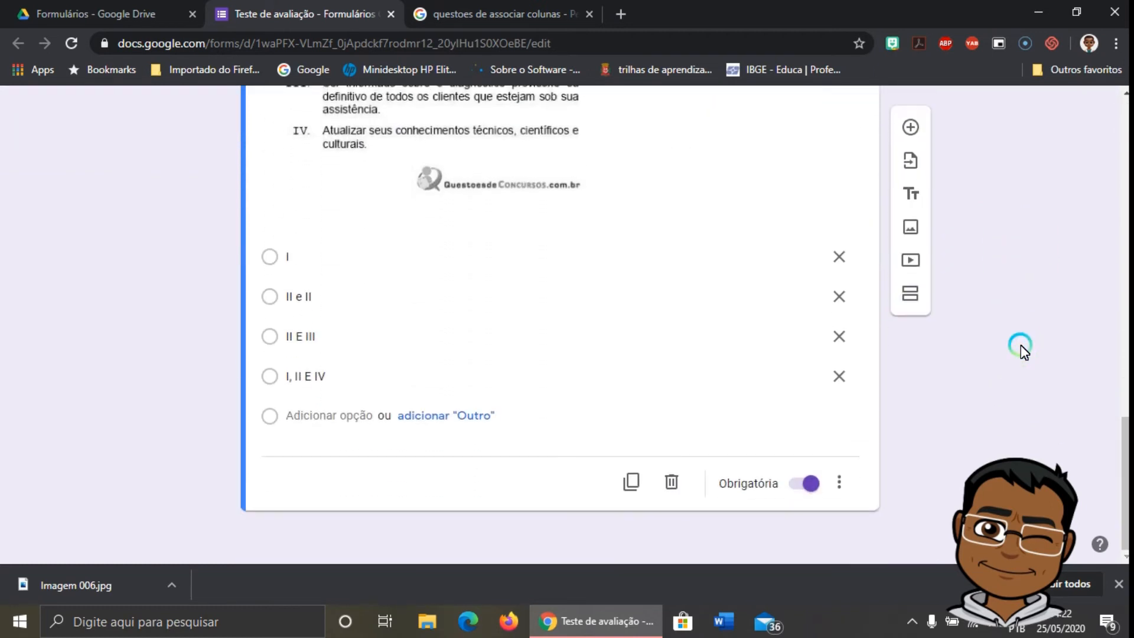
pyautogui.scroll(6, 1021, 344)
pyautogui.scroll(-5, 1021, 345)
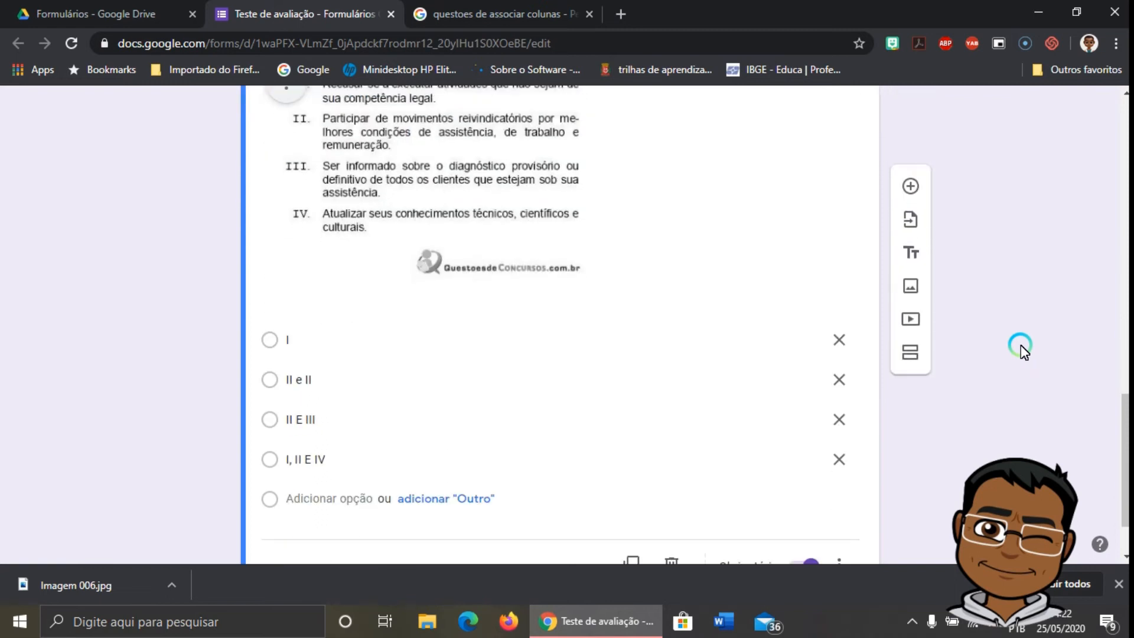
pyautogui.scroll(3, 1021, 344)
pyautogui.scroll(-3, 1021, 345)
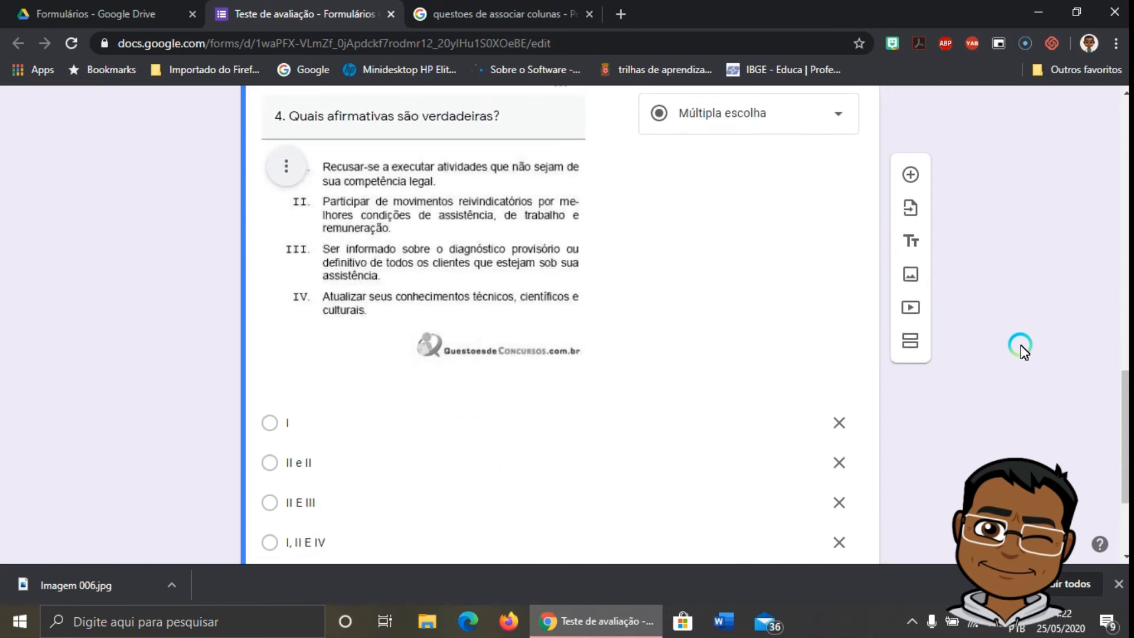
pyautogui.scroll(-1, 399, 121)
pyautogui.scroll(1, 368, 133)
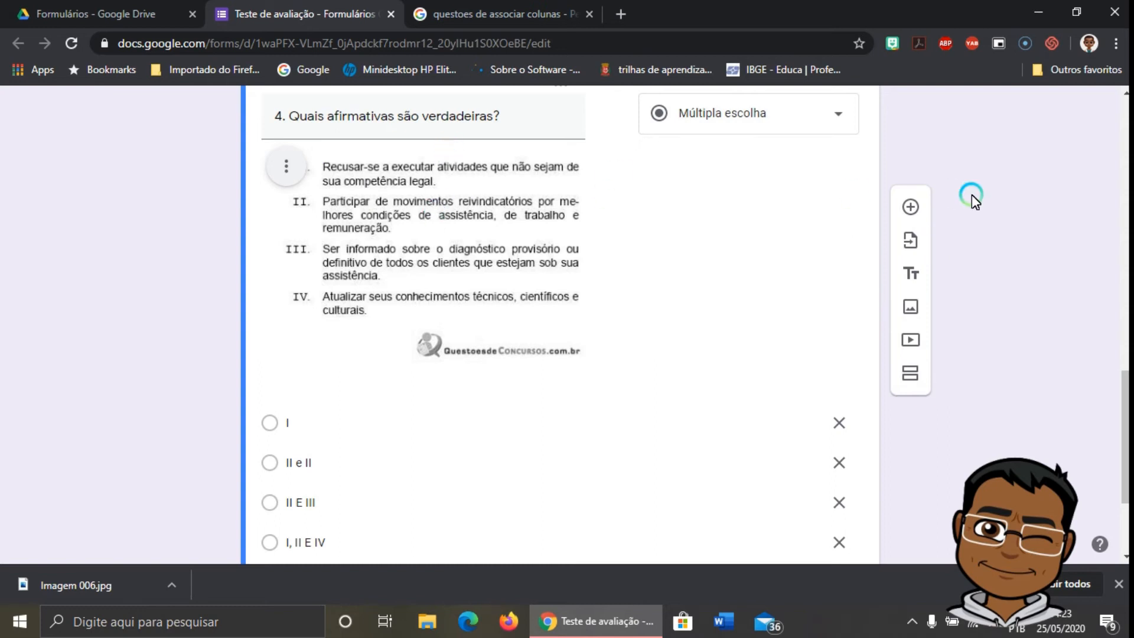
pyautogui.scroll(-3, 971, 195)
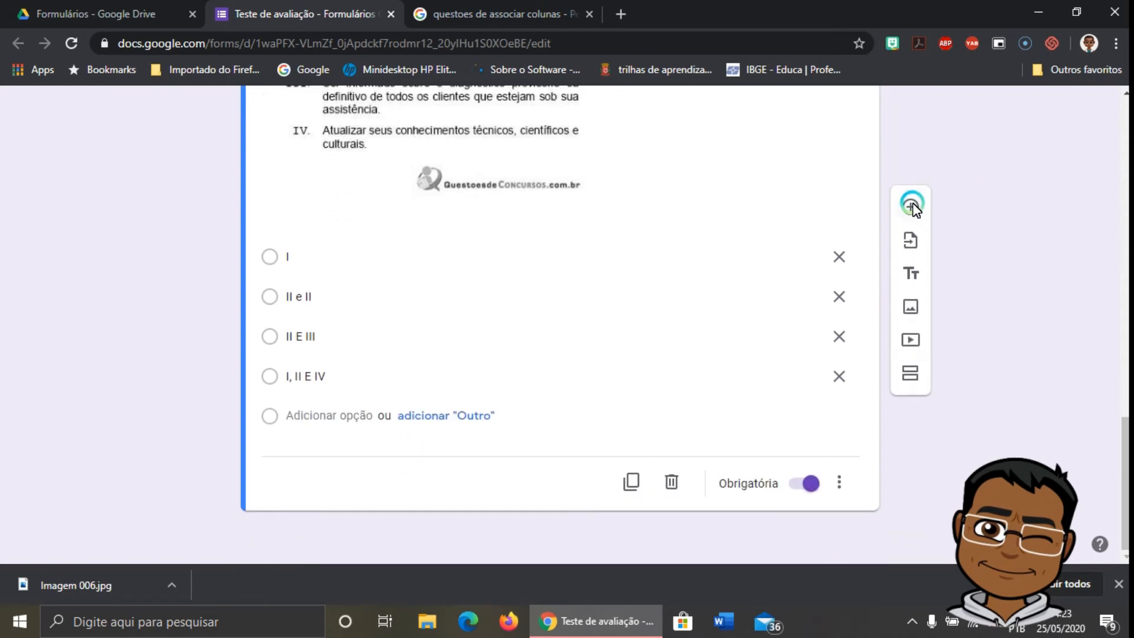
pyautogui.click(912, 203)
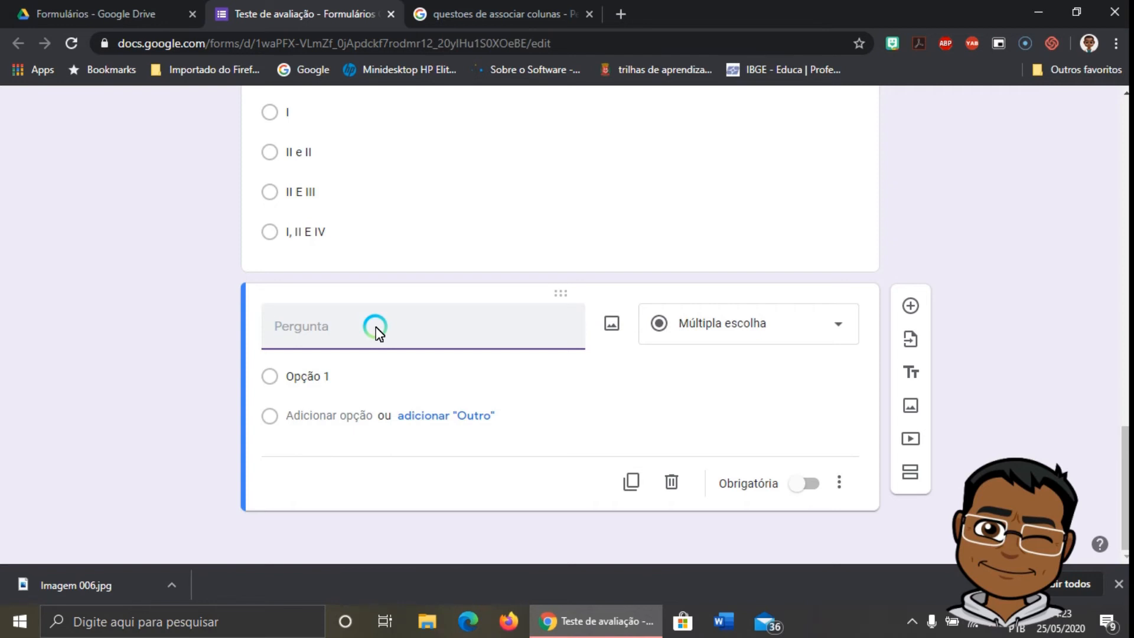
# - Load youtube.com in the image search tab and open the channel's own videos page, Seus vídeos
pyautogui.click(488, 9)
pyautogui.click(487, 45)
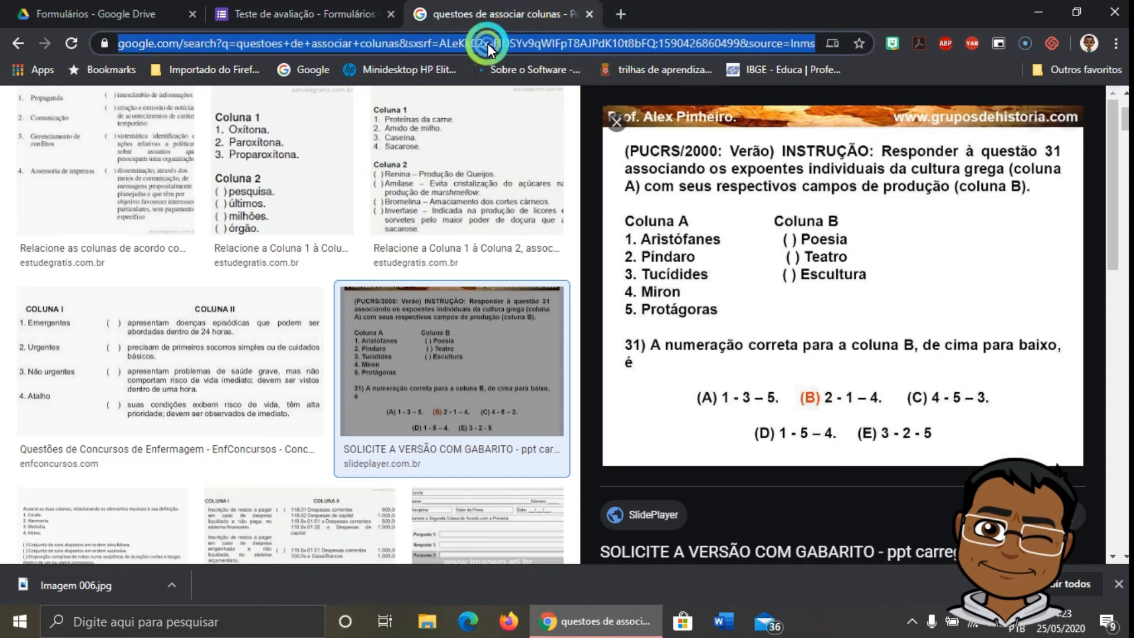
pyautogui.write('YOUTUBE.com')
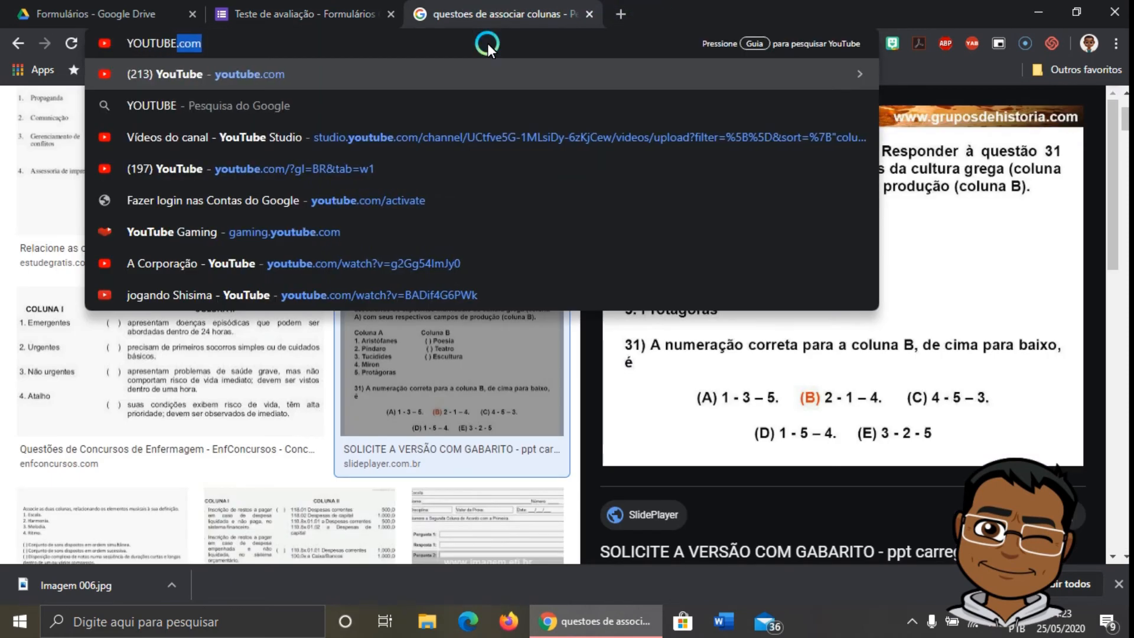
pyautogui.press('Return')
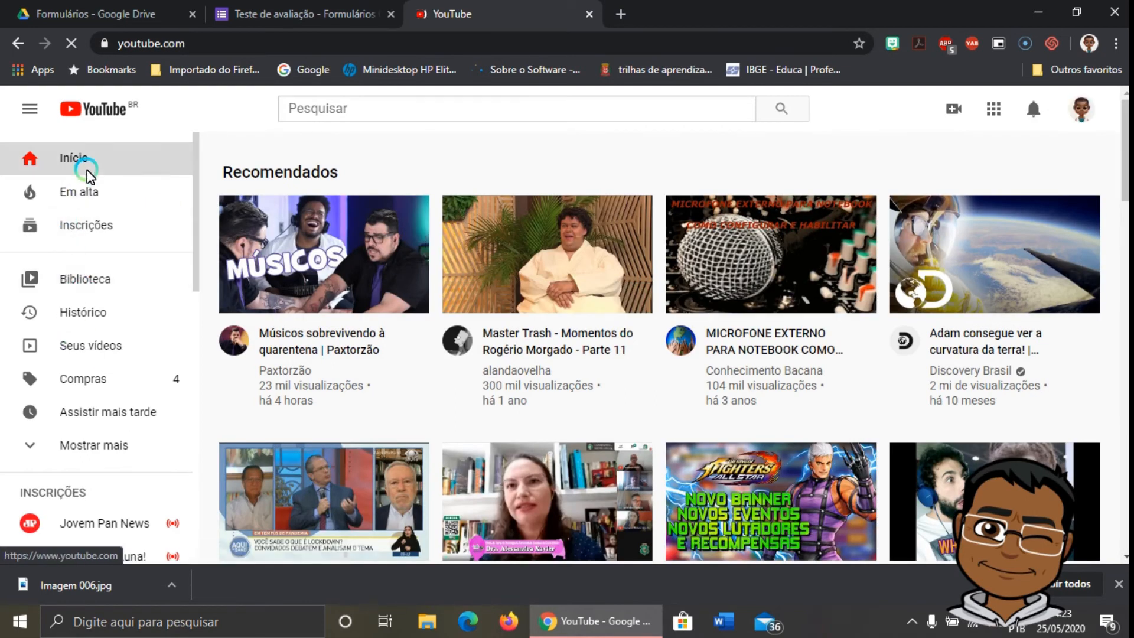
pyautogui.click(89, 347)
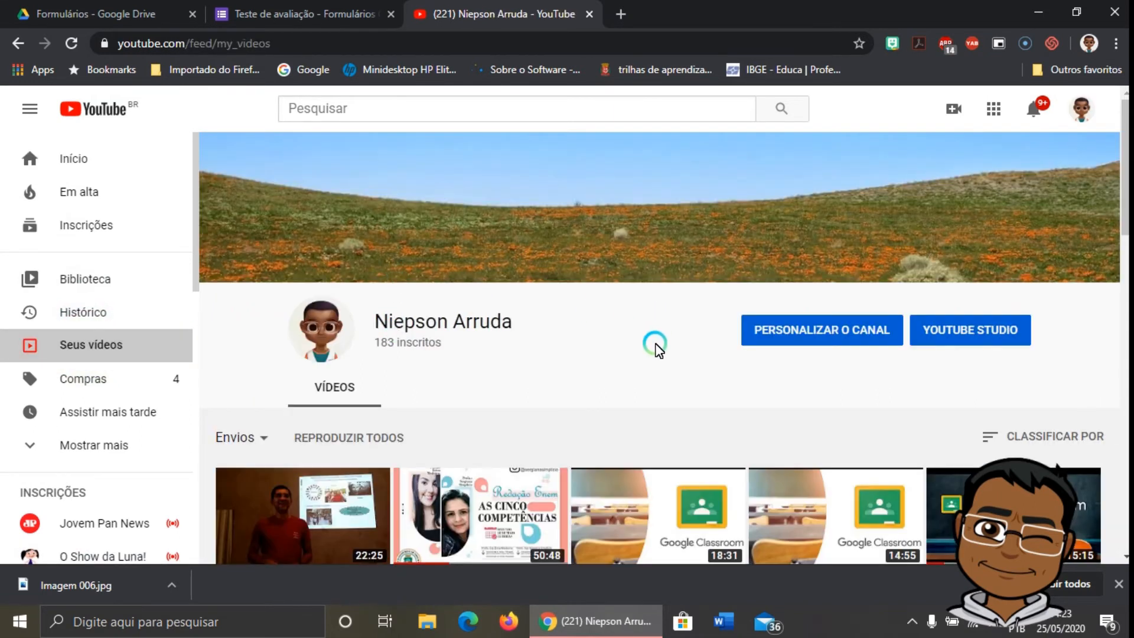
# - Open the channel's video "Aspectos da cultura - aula 3" and pause its playback
pyautogui.scroll(-4, 655, 344)
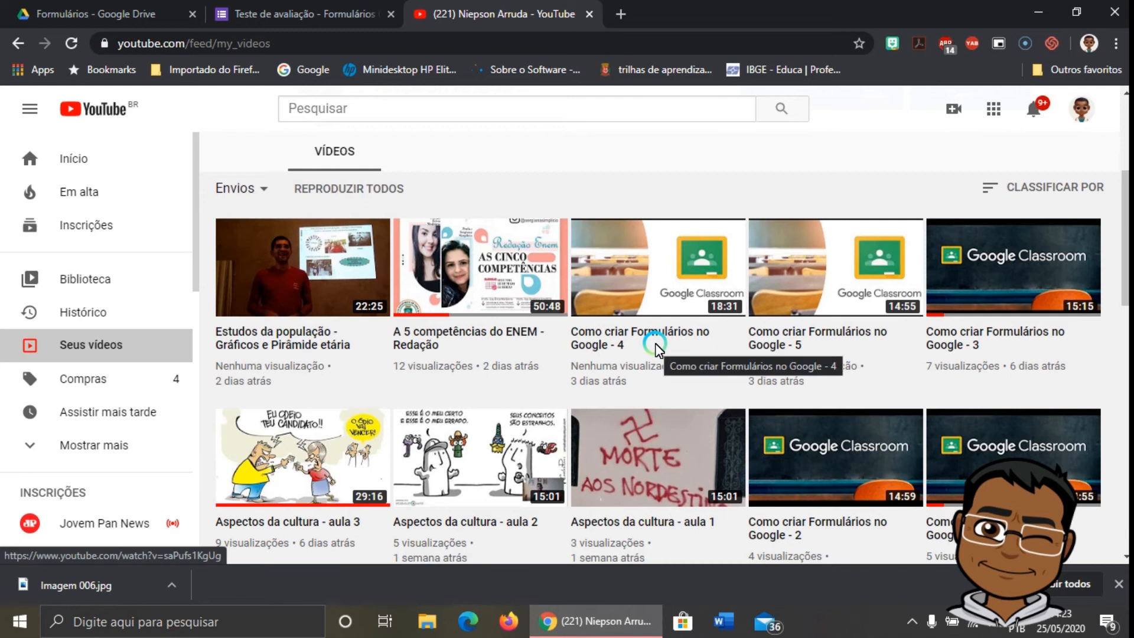
pyautogui.scroll(-3, 656, 348)
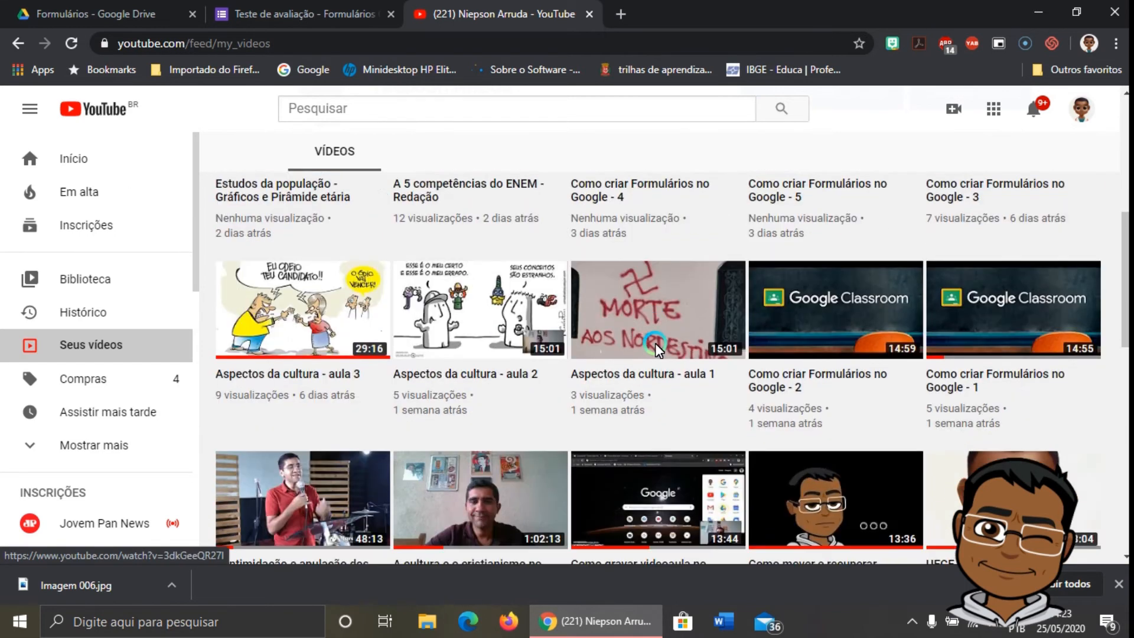
pyautogui.click(265, 308)
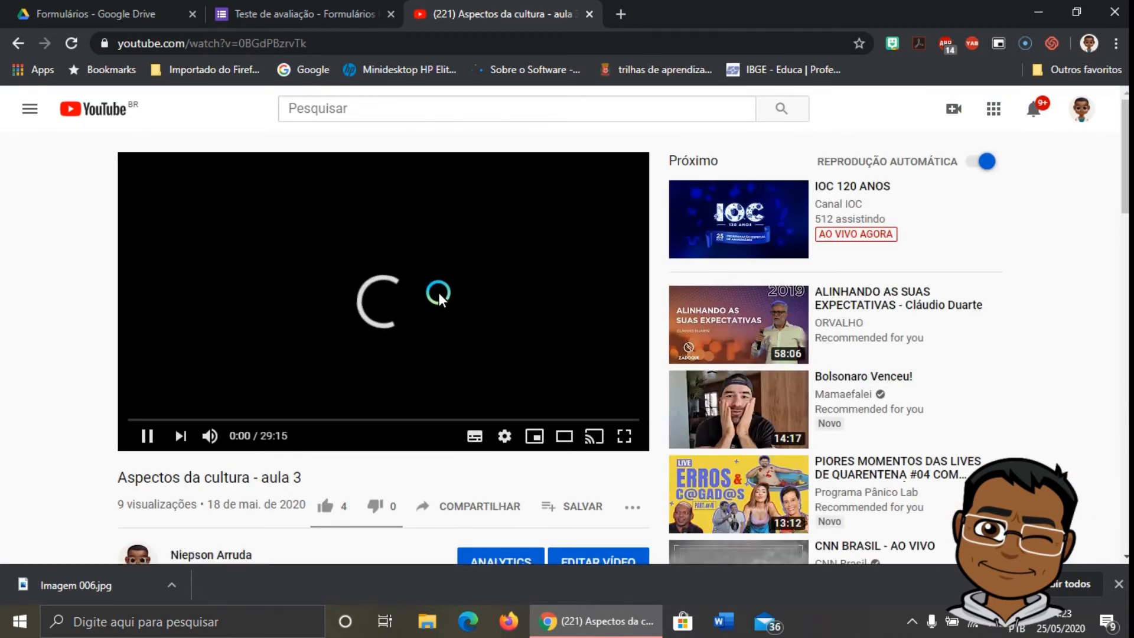
pyautogui.click(145, 437)
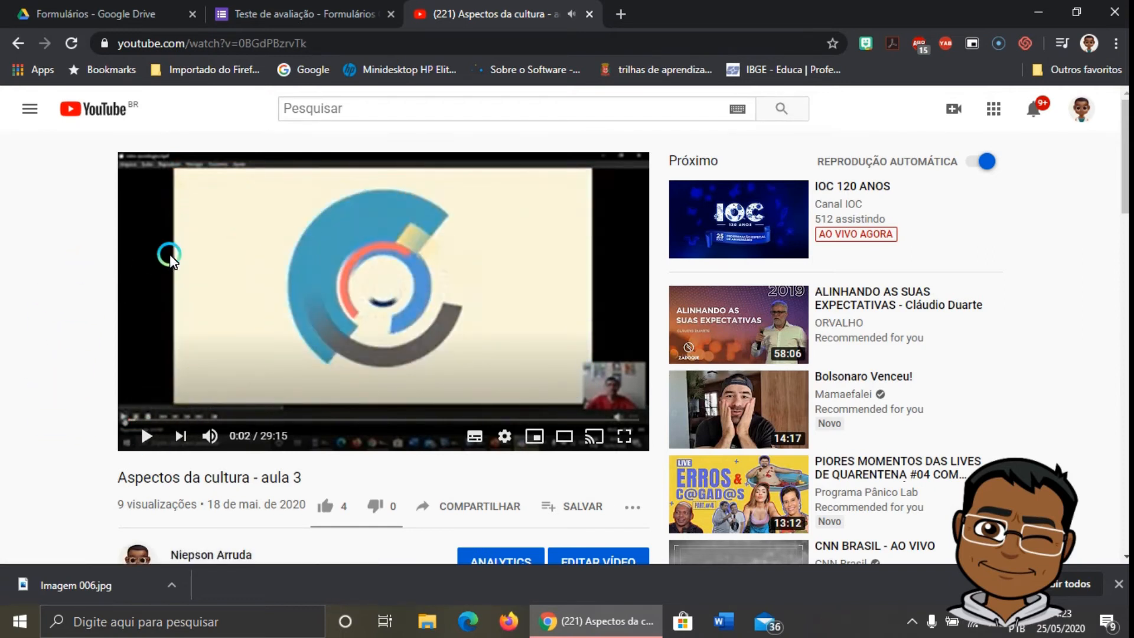
# - Copy the video's URL and close YouTube to return to the form editor
pyautogui.click(325, 44)
pyautogui.hotkey('ctrl', 'c')
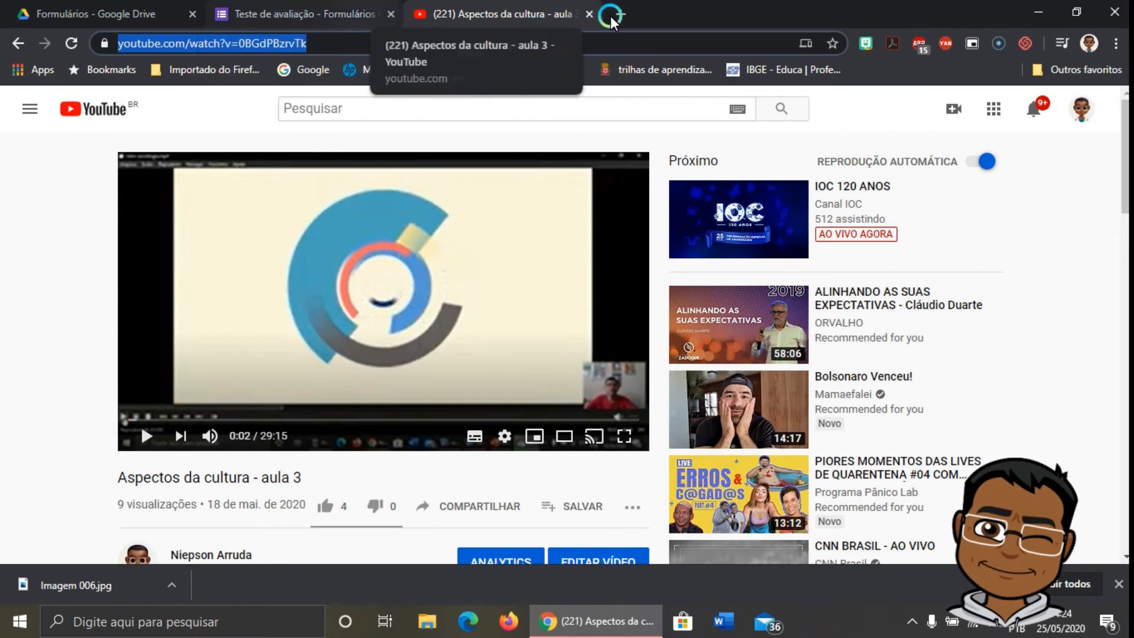
pyautogui.click(593, 13)
# - Enter "5 De acordo com as instruções do vídeo, etnocentrismo é algo bom?" as the text of the new blank question
pyautogui.click(361, 335)
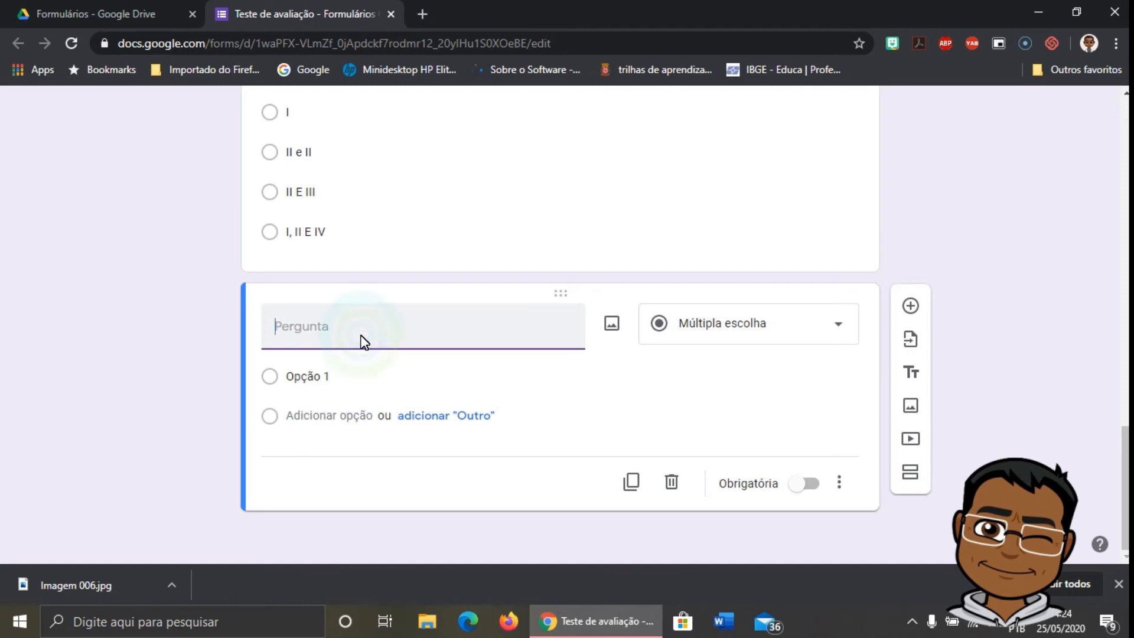
pyautogui.write('5 dE ACORDO COM')
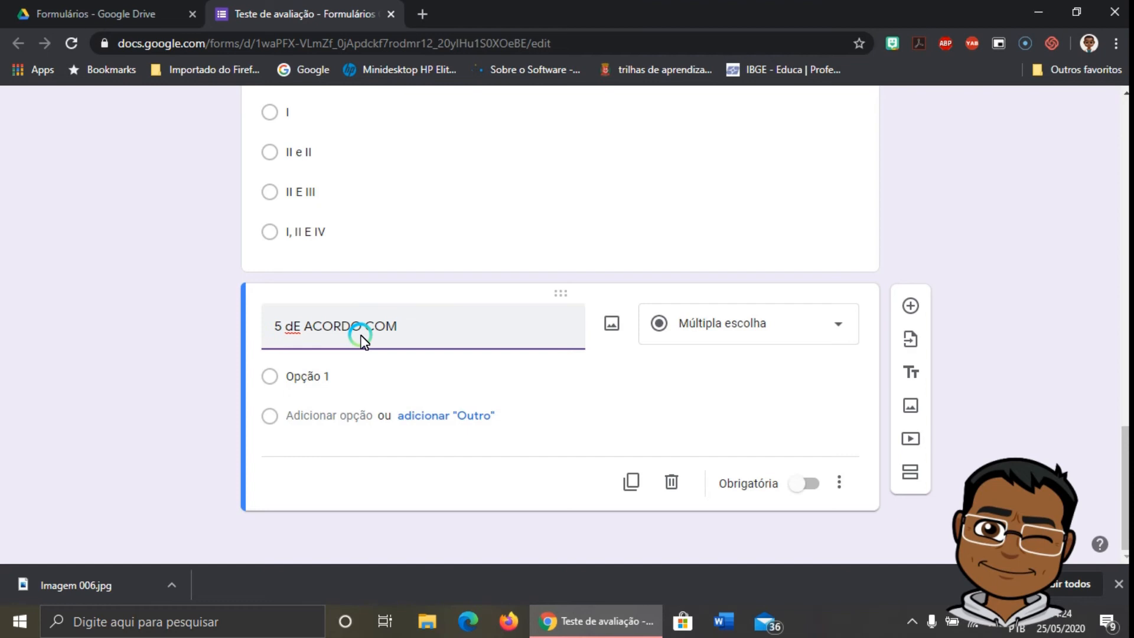
pyautogui.press('BackSpace')
pyautogui.press('BackSpace')
pyautogui.press('BackSpace')
pyautogui.press('BackSpace')
pyautogui.press('BackSpace')
pyautogui.press('BackSpace')
pyautogui.press('BackSpace')
pyautogui.press('BackSpace')
pyautogui.press('BackSpace')
pyautogui.press('BackSpace')
pyautogui.press('BackSpace')
pyautogui.press('BackSpace')
pyautogui.press('BackSpace')
pyautogui.press('BackSpace')
pyautogui.press('BackSpace')
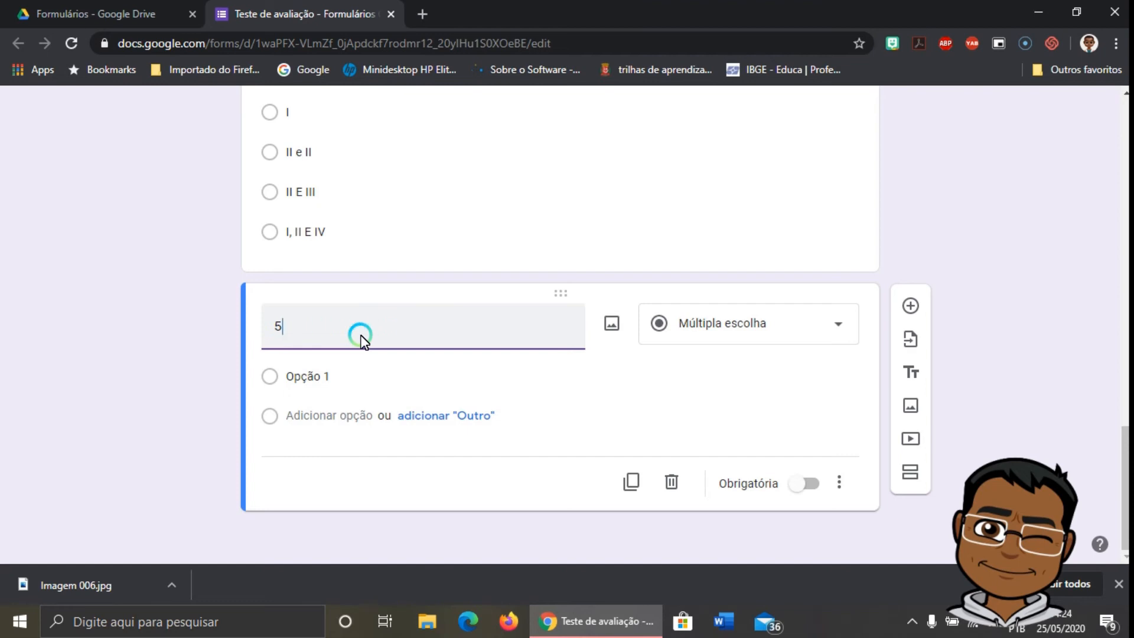
pyautogui.write('5')
pyautogui.press('capslock')
pyautogui.write('de acordo com as')
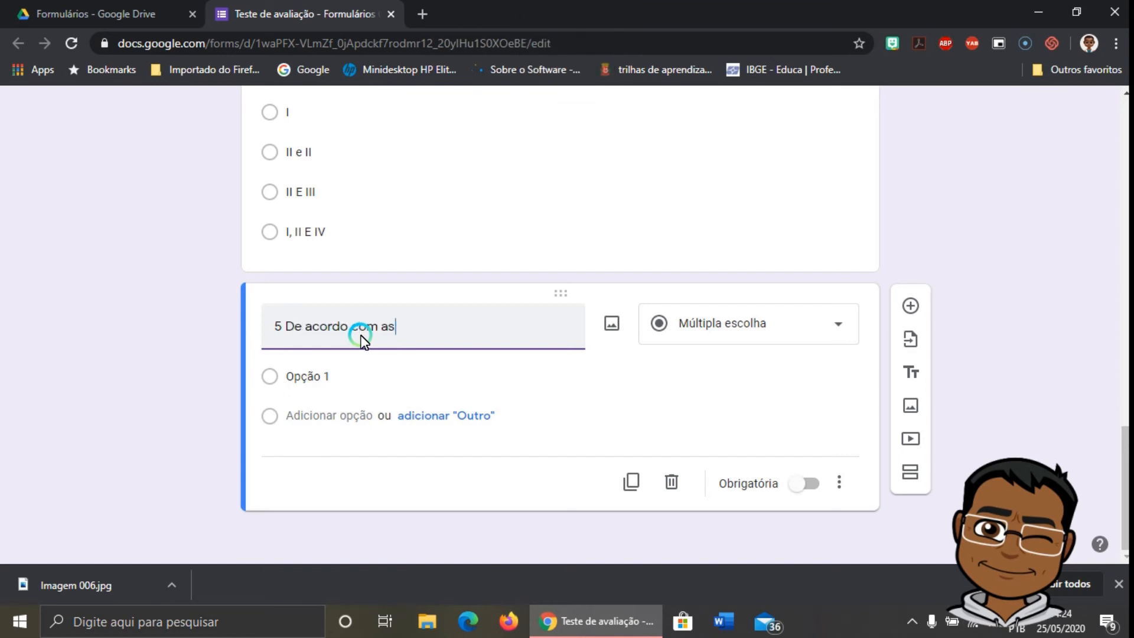
pyautogui.write(' instruçõe')
pyautogui.write('s od vídeo')
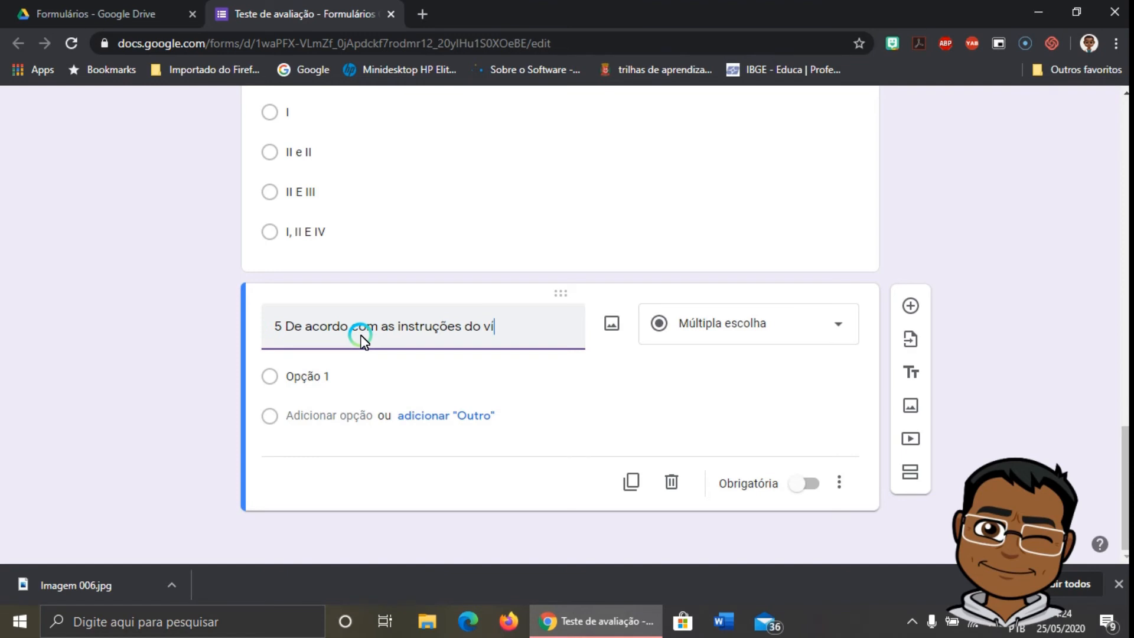
pyautogui.write('deo, et')
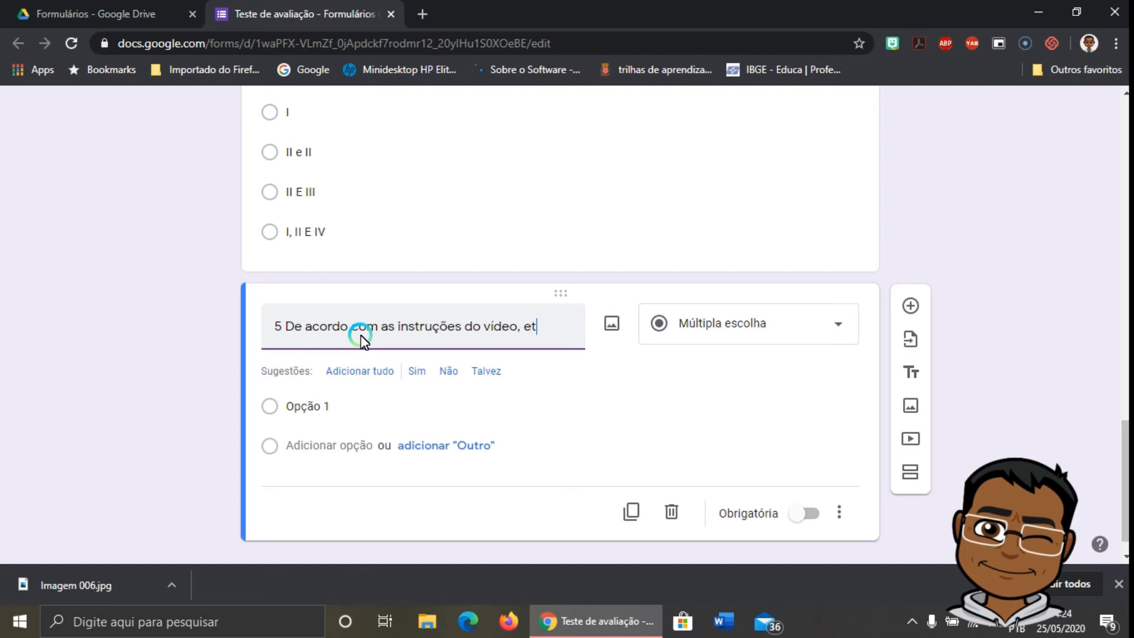
pyautogui.write('nocentrismo é algo bom?')
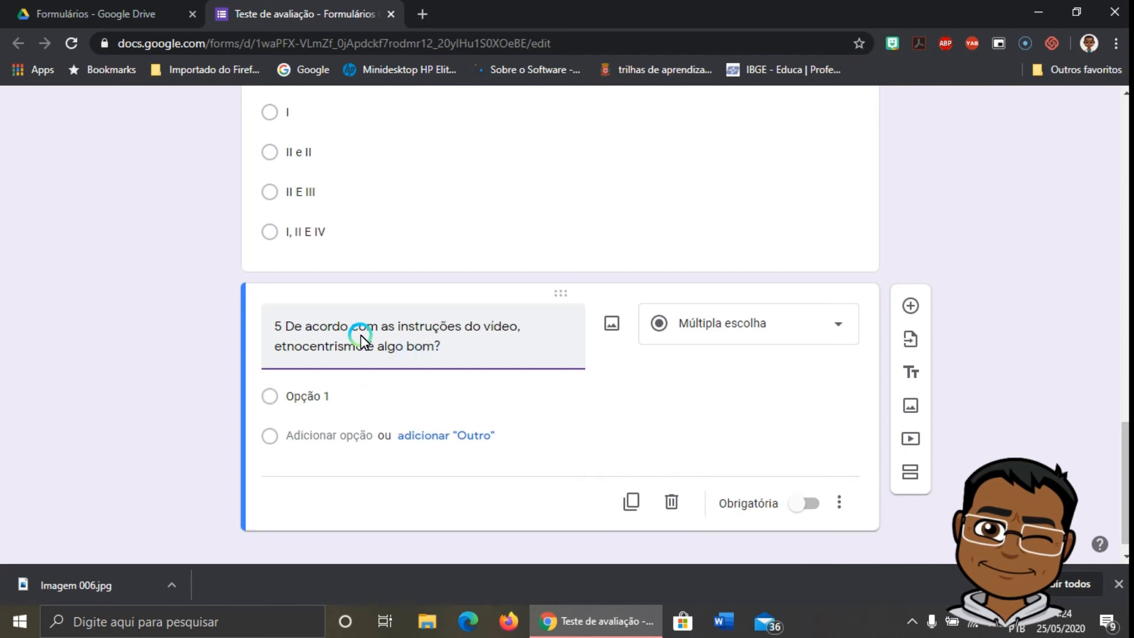
pyautogui.click(290, 410)
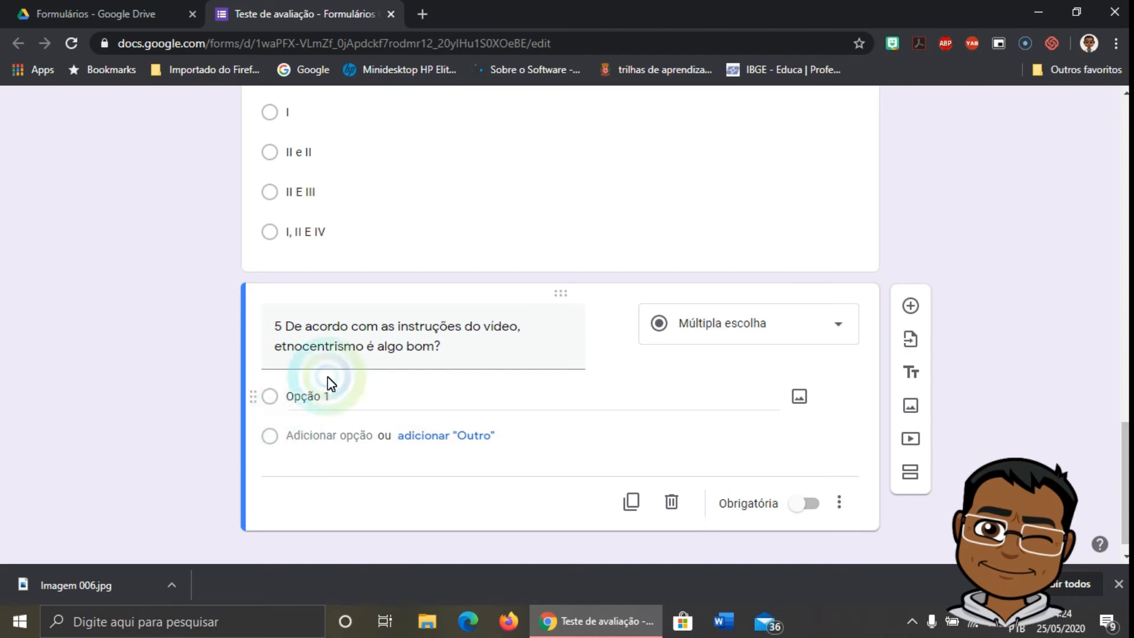
pyautogui.click(297, 355)
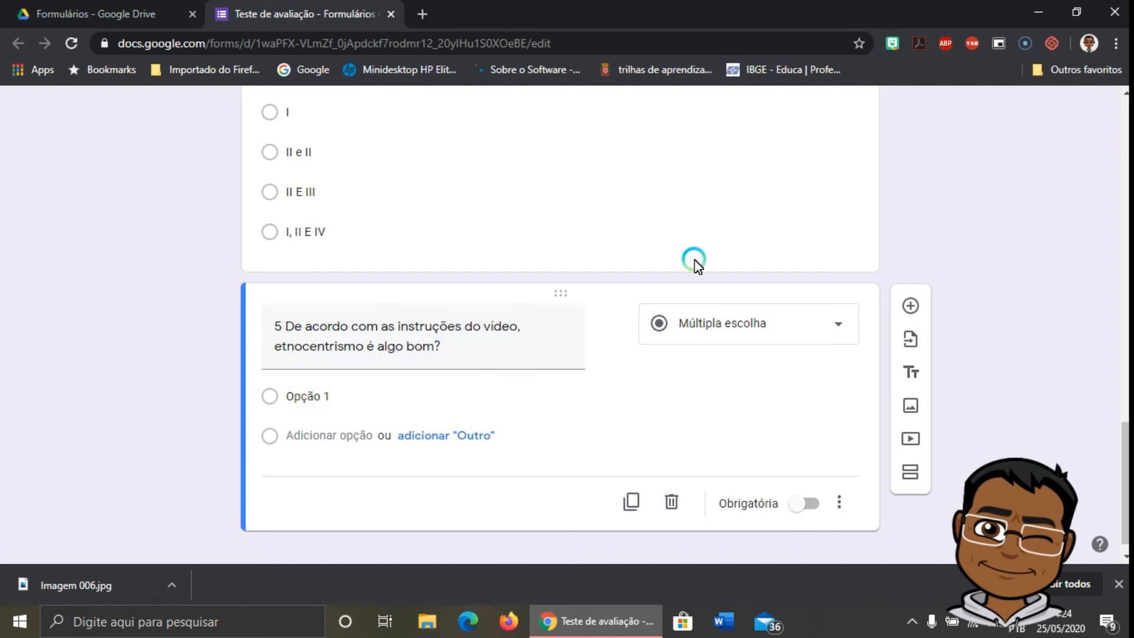
# - Insert the YouTube video "Aspectos da cultura - aula 3" below question 5, finding it with the copied URL
pyautogui.scroll(1, 692, 265)
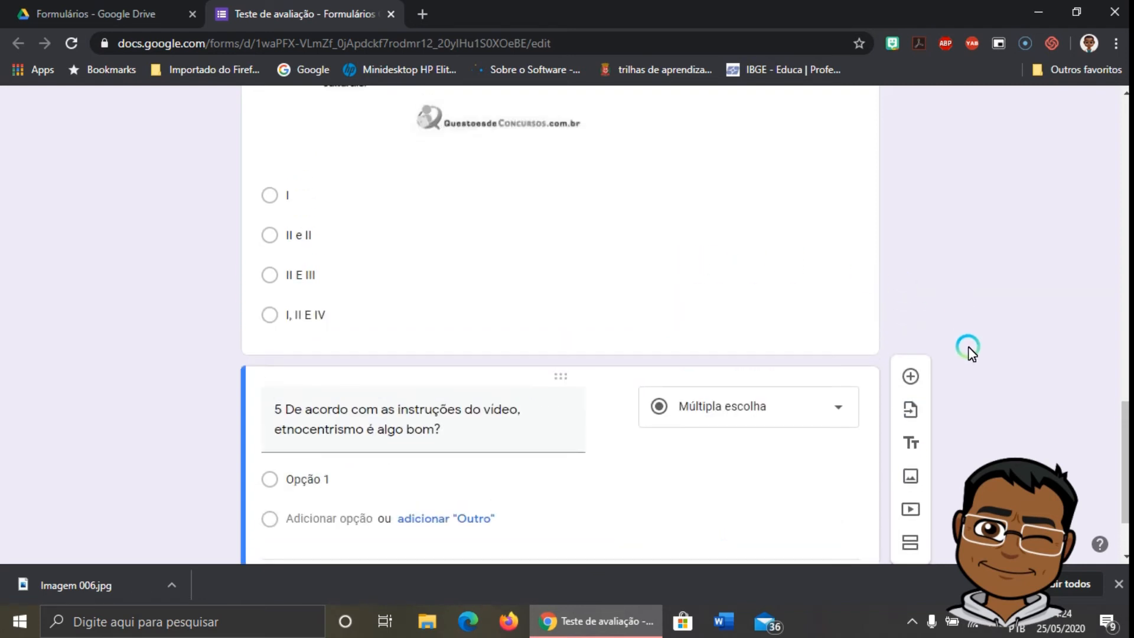
pyautogui.scroll(-1, 968, 347)
pyautogui.scroll(-1, 920, 439)
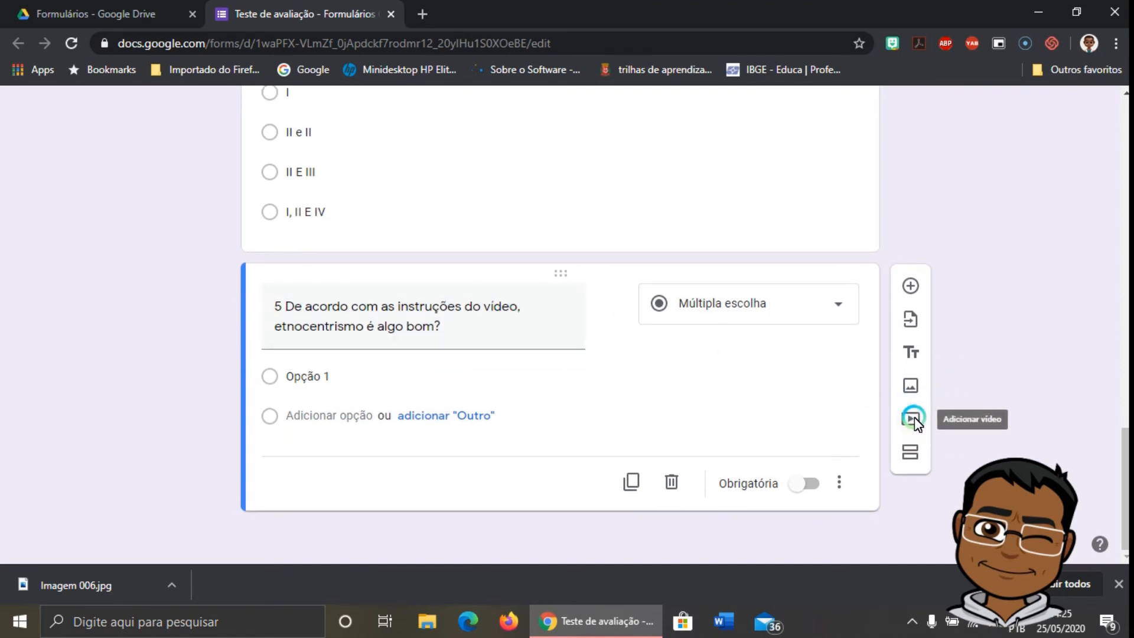
pyautogui.click(913, 418)
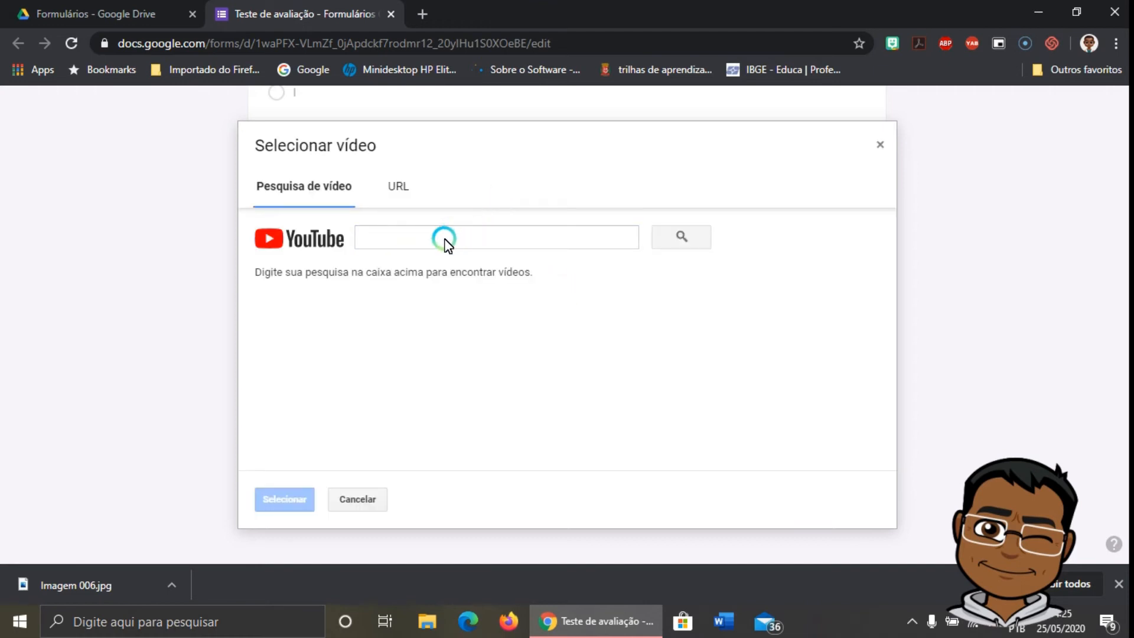
pyautogui.click(444, 239)
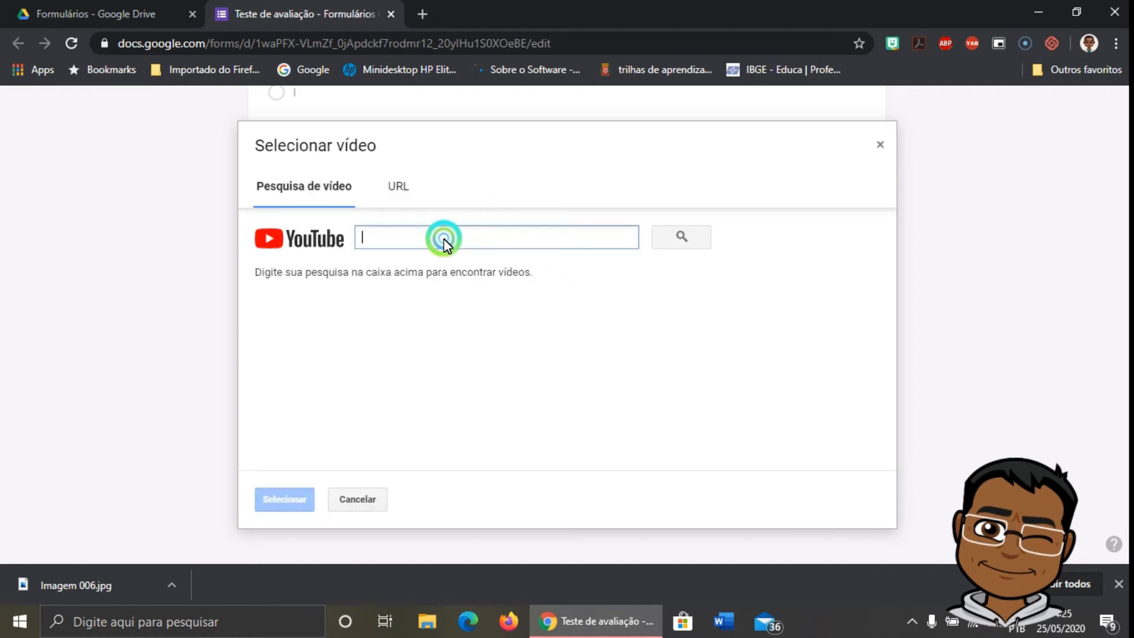
pyautogui.hotkey('ctrl', 'v')
pyautogui.click(472, 236)
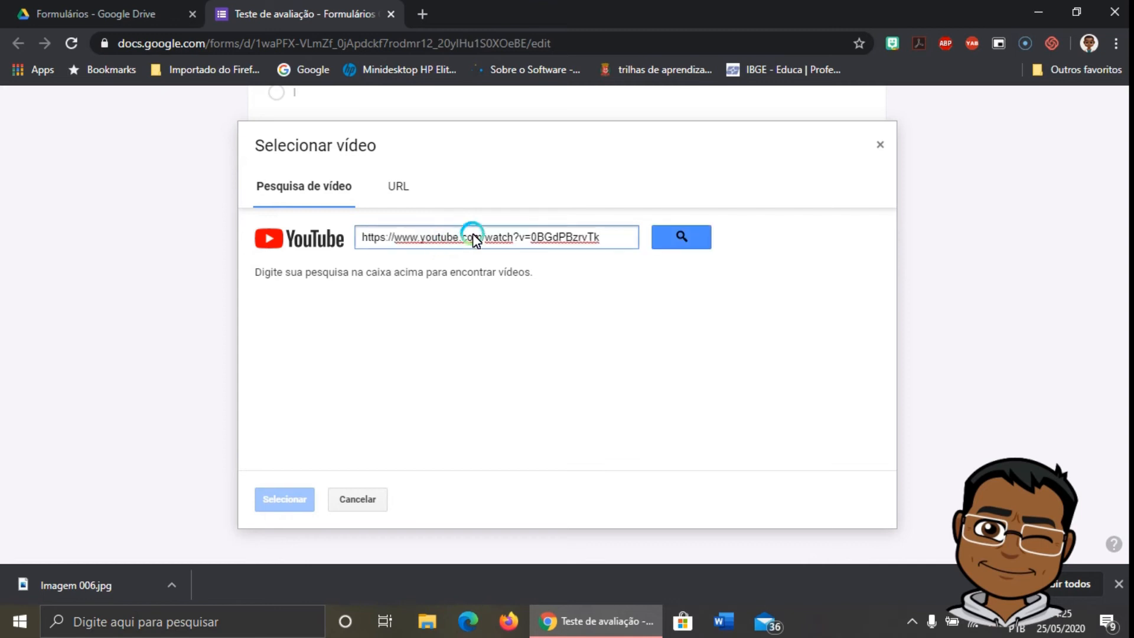
pyautogui.click(675, 238)
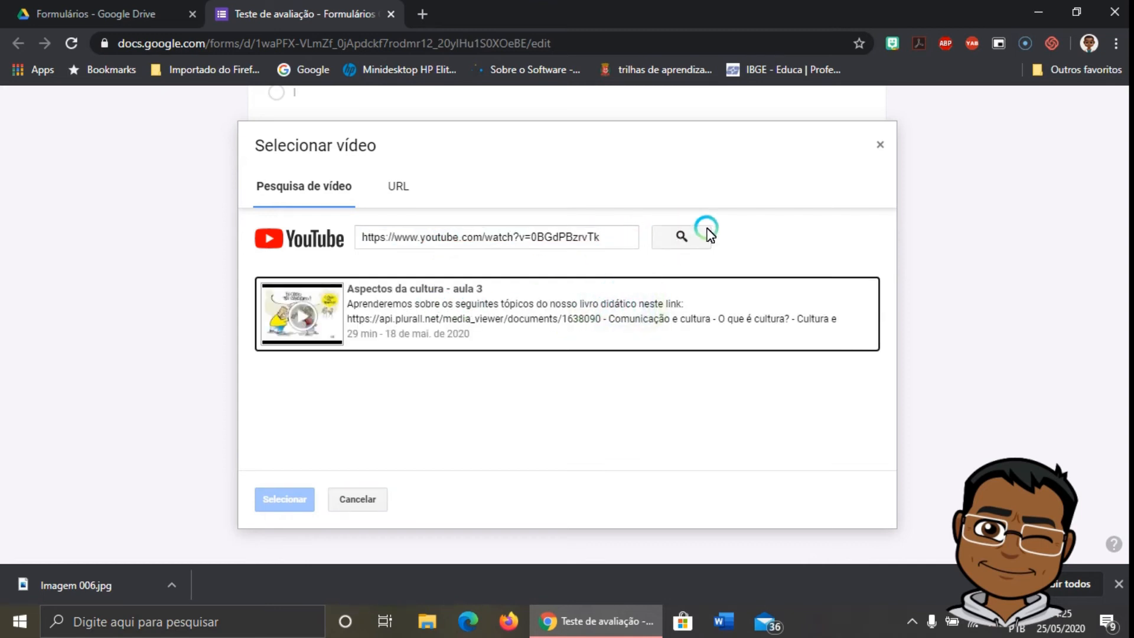
pyautogui.click(364, 302)
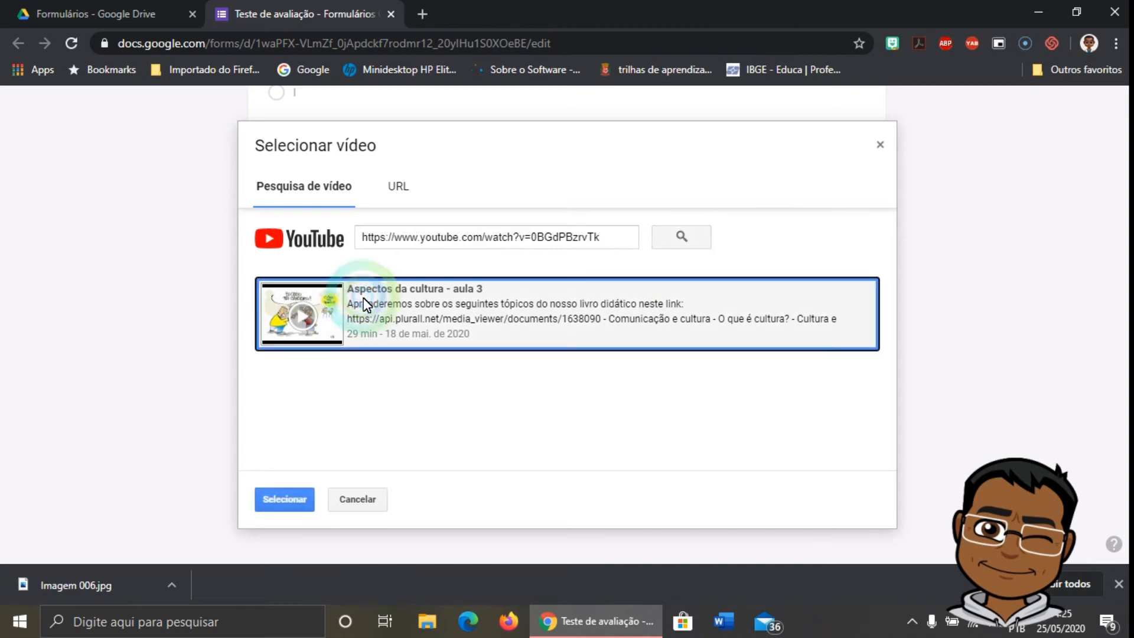
pyautogui.click(281, 498)
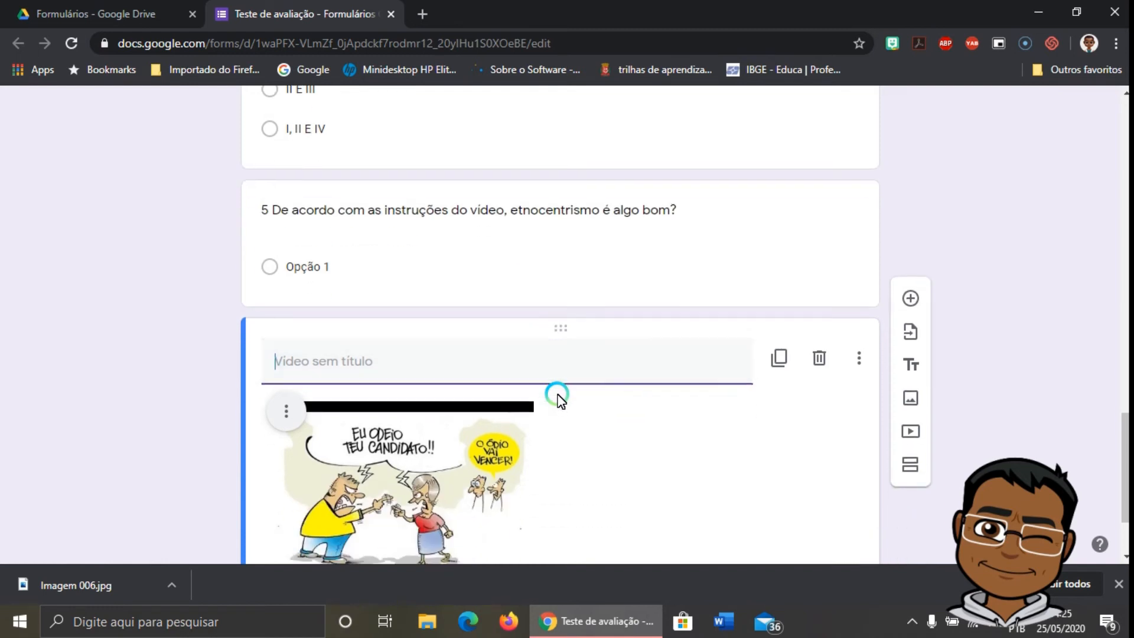
# - Delete question 5 above the inserted video
pyautogui.scroll(3, 354, 340)
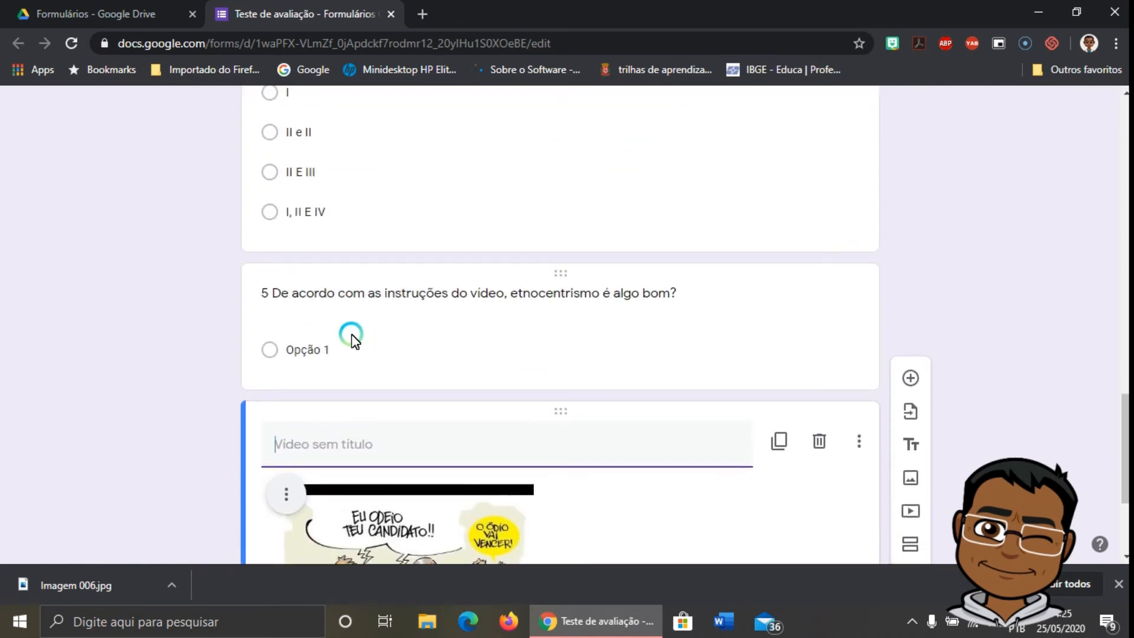
pyautogui.click(552, 278)
pyautogui.click(629, 275)
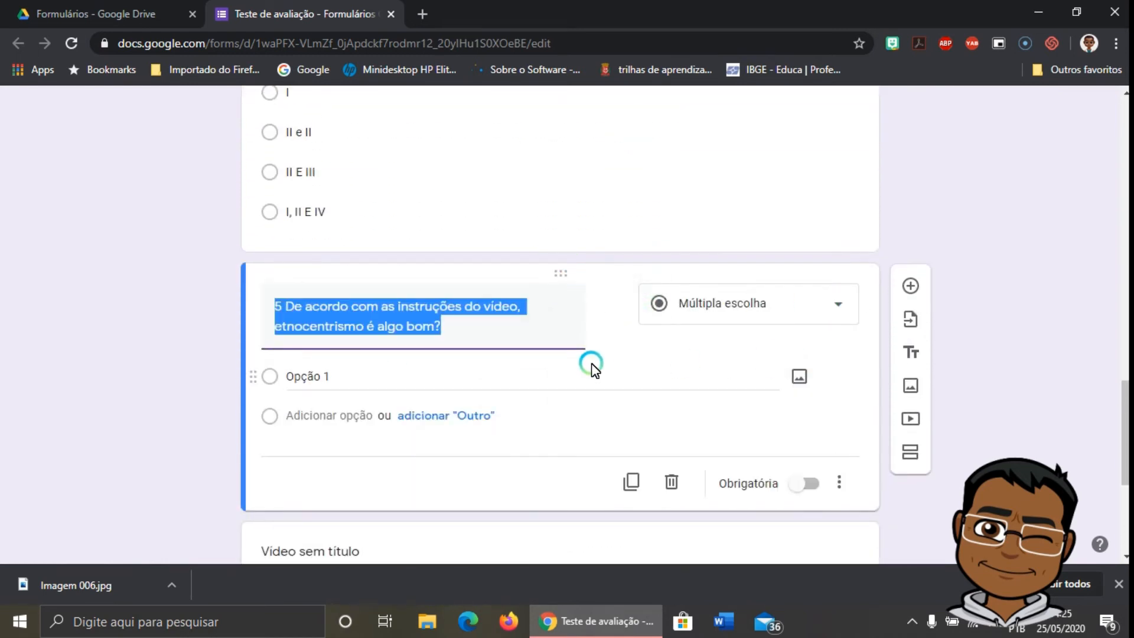
pyautogui.scroll(-1, 591, 362)
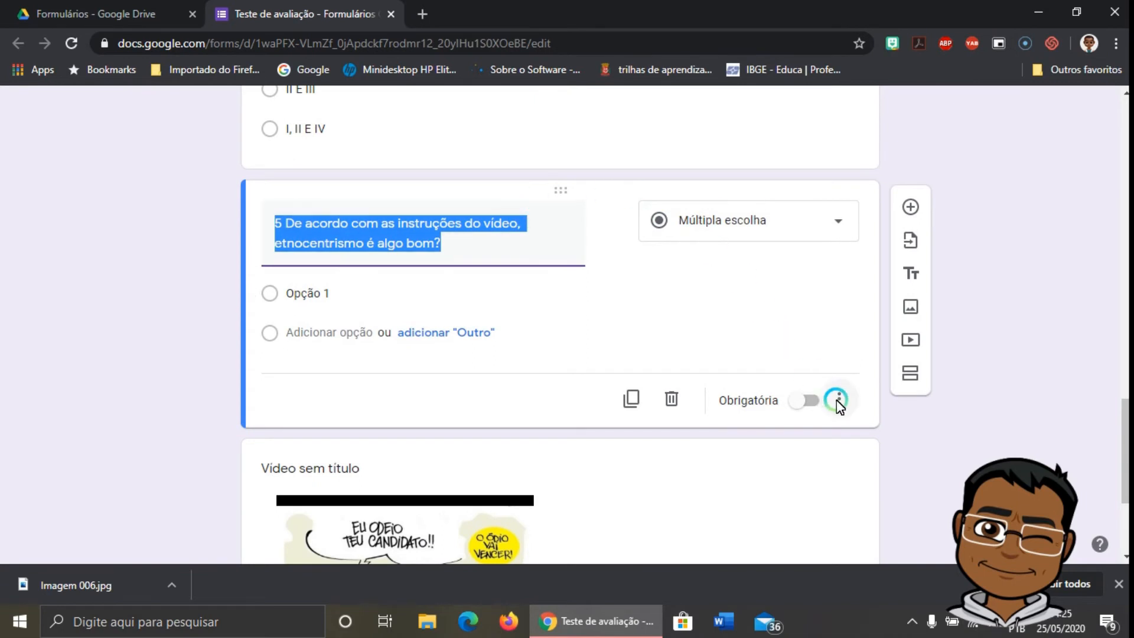
pyautogui.click(838, 399)
pyautogui.click(666, 397)
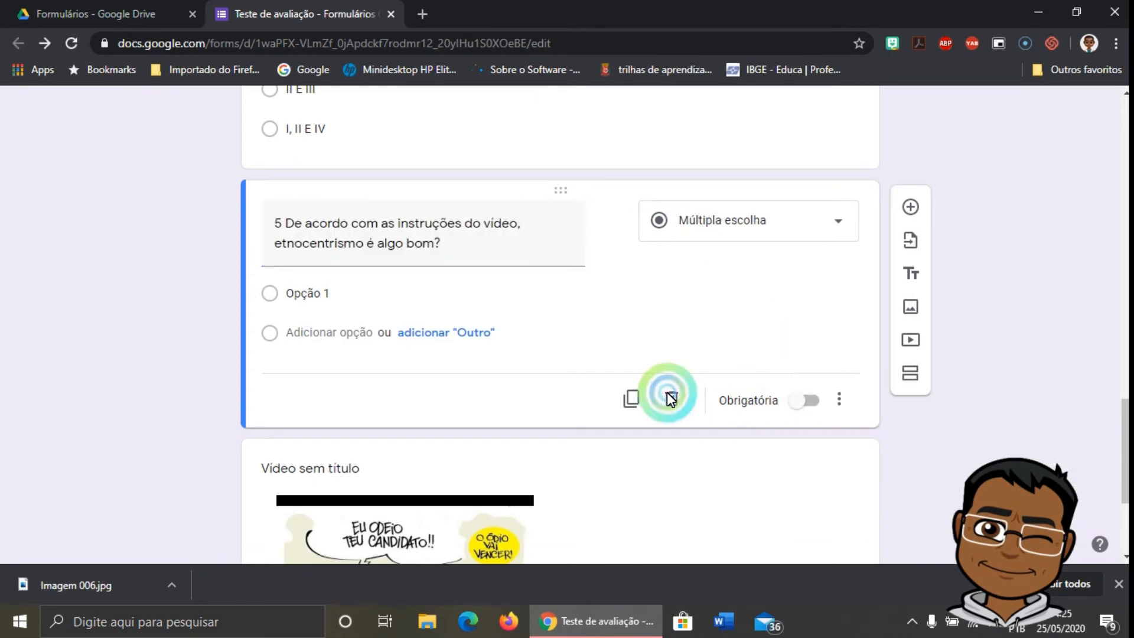
pyautogui.click(673, 399)
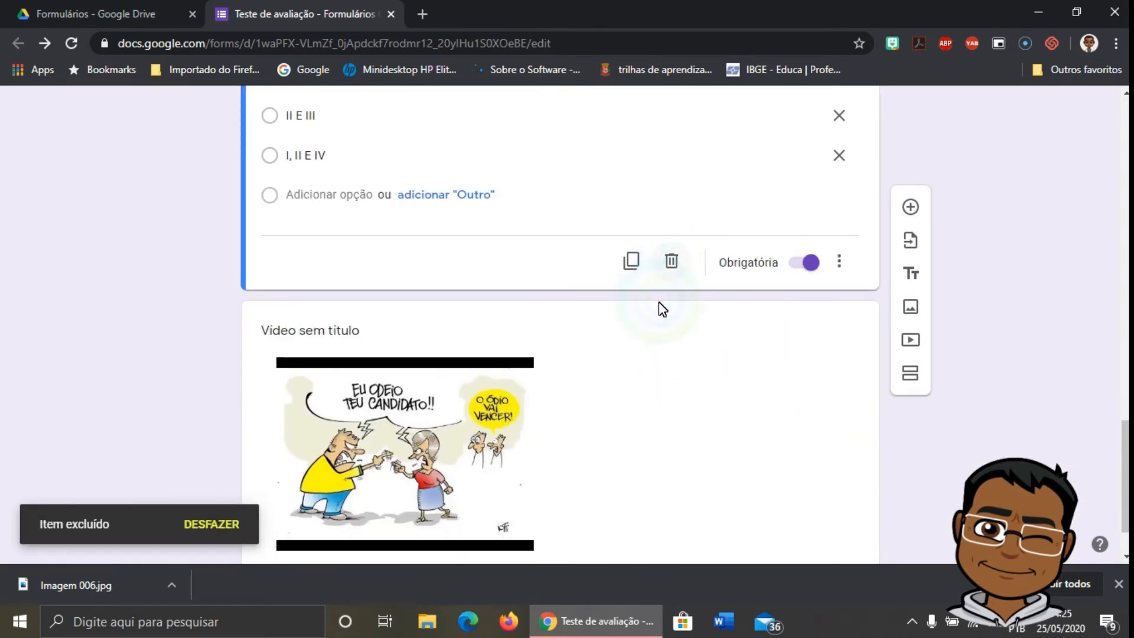
pyautogui.click(862, 298)
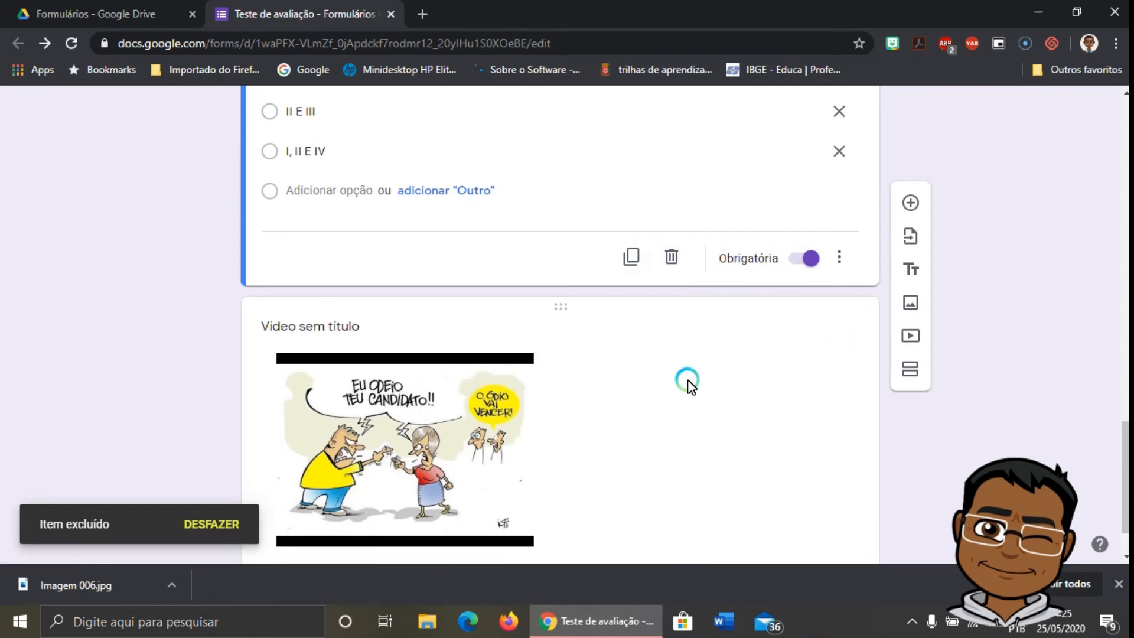
# - Title the inserted video "De acordo com o vídeo a seguir, etnocentrismo é algo bom?"
pyautogui.scroll(-1, 502, 307)
pyautogui.click(315, 261)
pyautogui.click(381, 253)
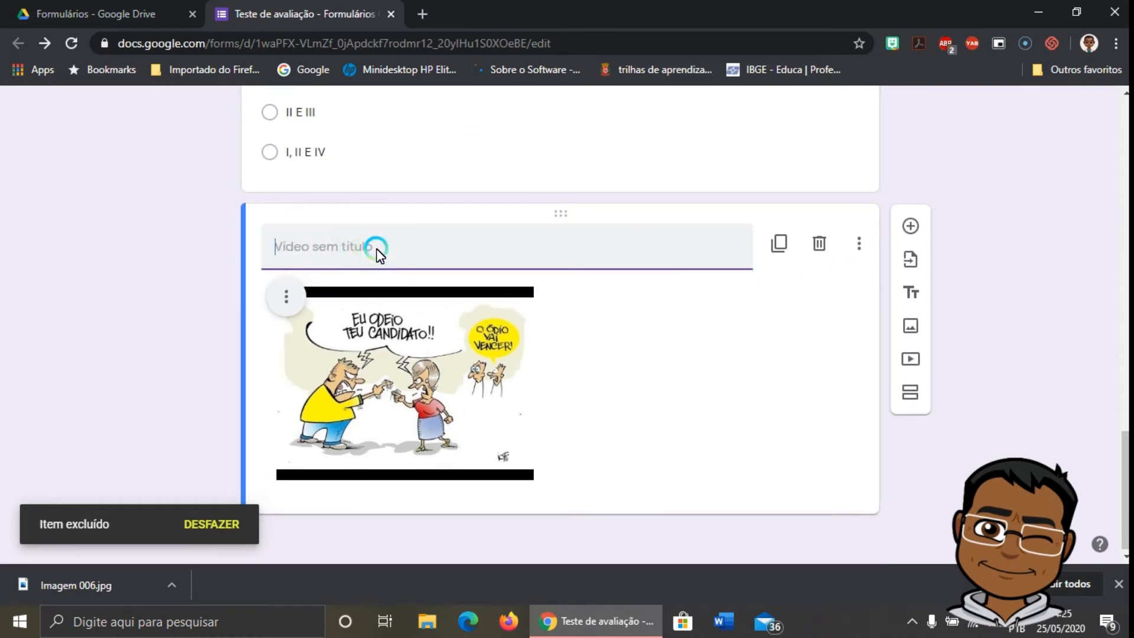
pyautogui.write('De acordo')
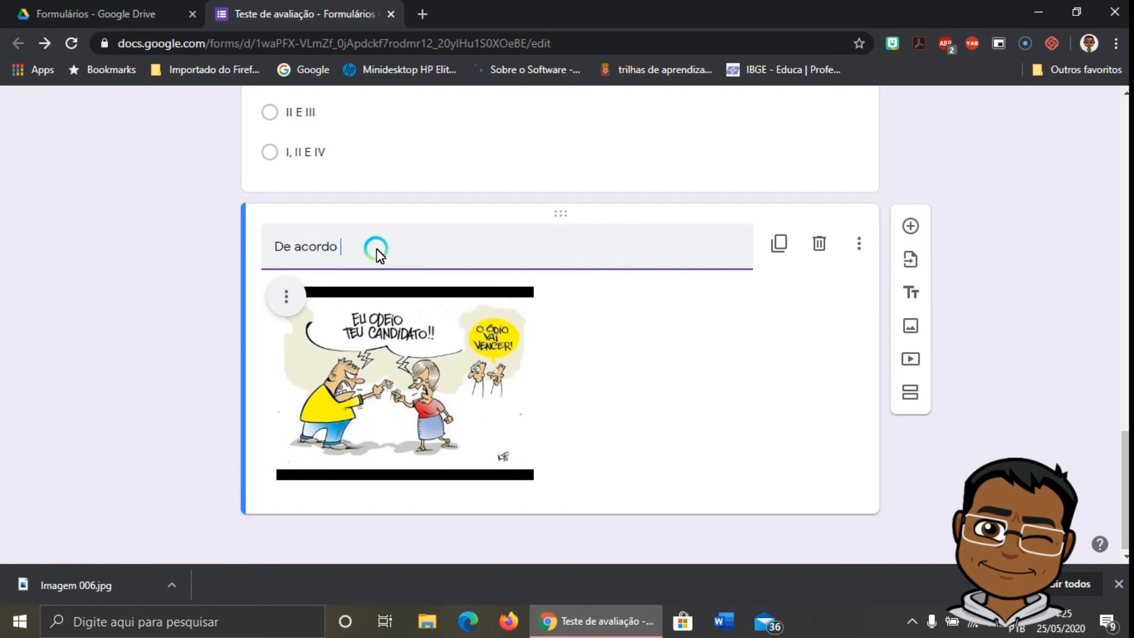
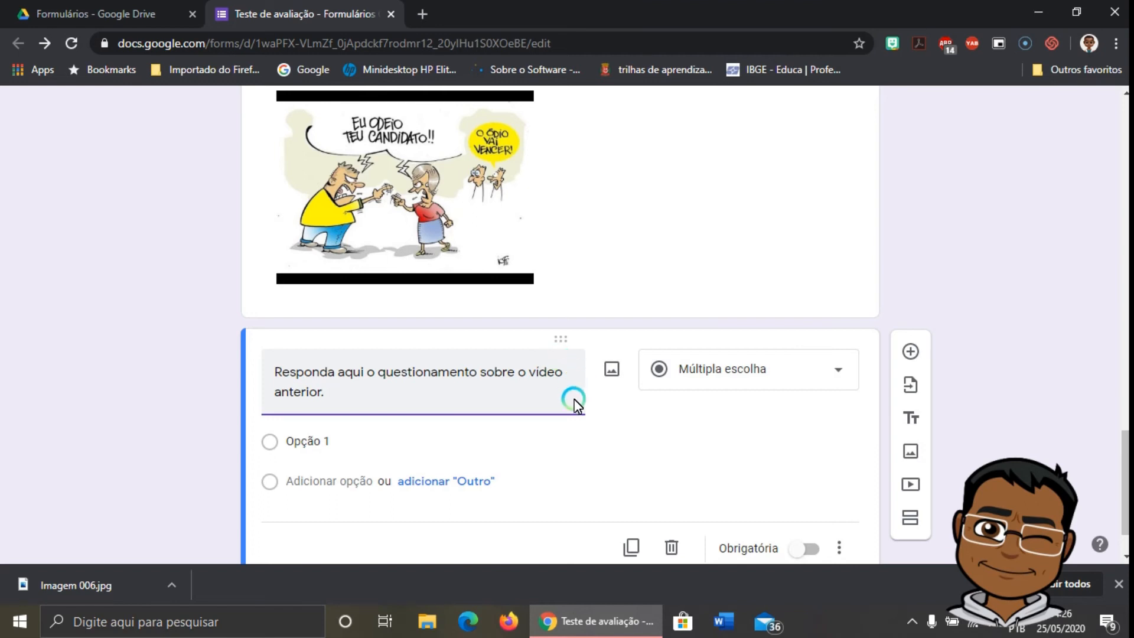
# - Add the answer options "sim" and "Não" to the question "Responda aqui o questionamento sobre o vídeo anterior."
pyautogui.click(1057, 237)
pyautogui.scroll(3, 405, 317)
pyautogui.click(364, 271)
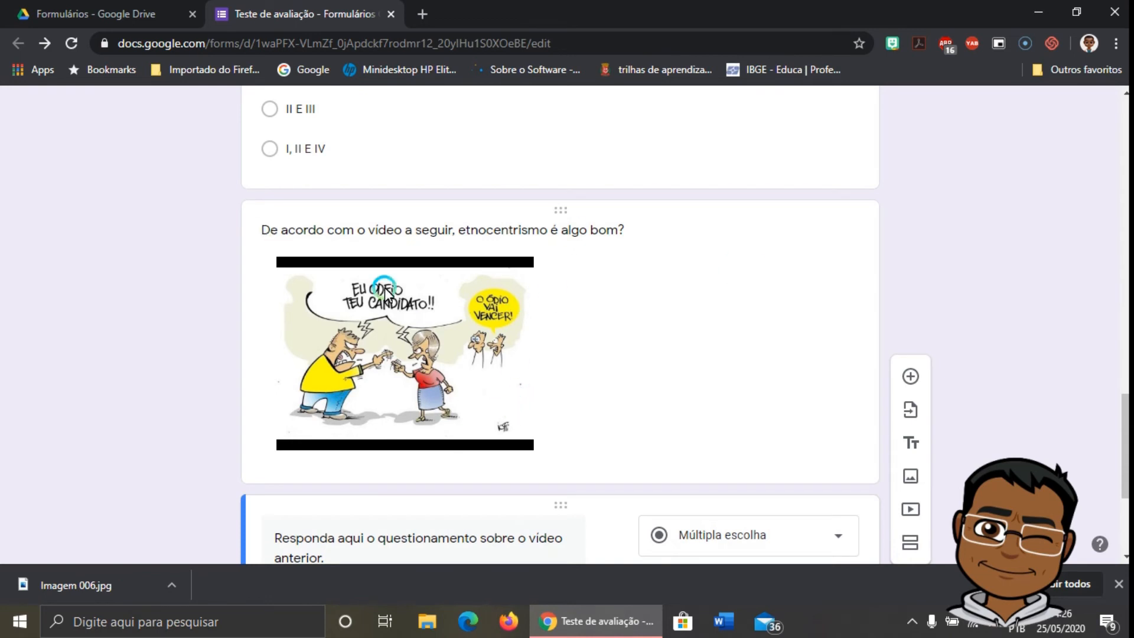
pyautogui.scroll(-3, 342, 354)
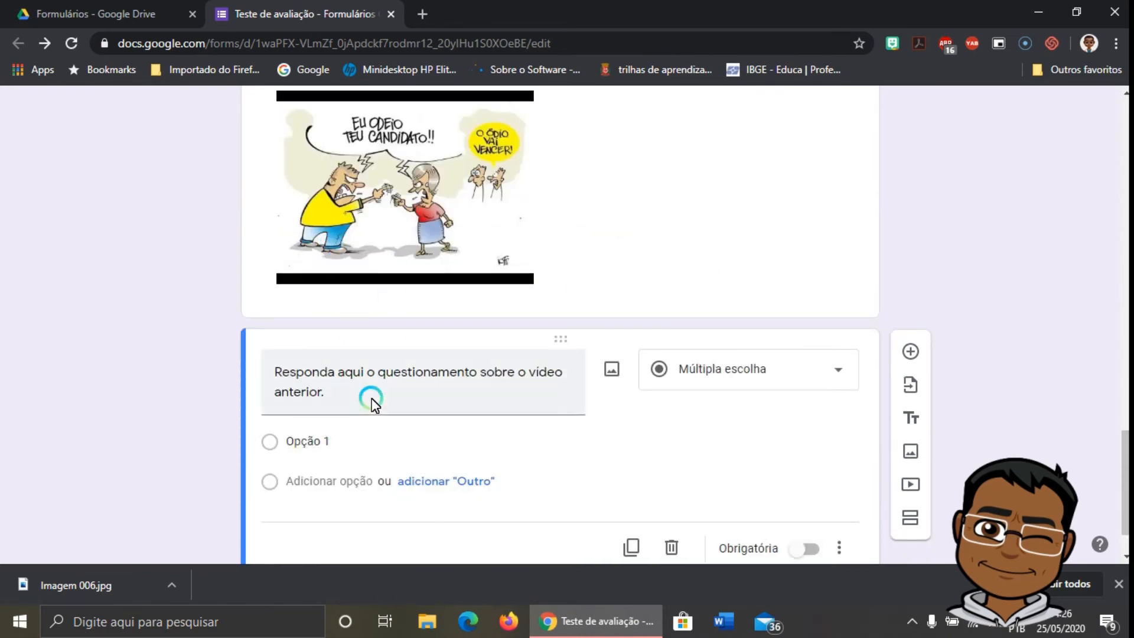
pyautogui.click(341, 440)
pyautogui.write('sim')
pyautogui.press('Return')
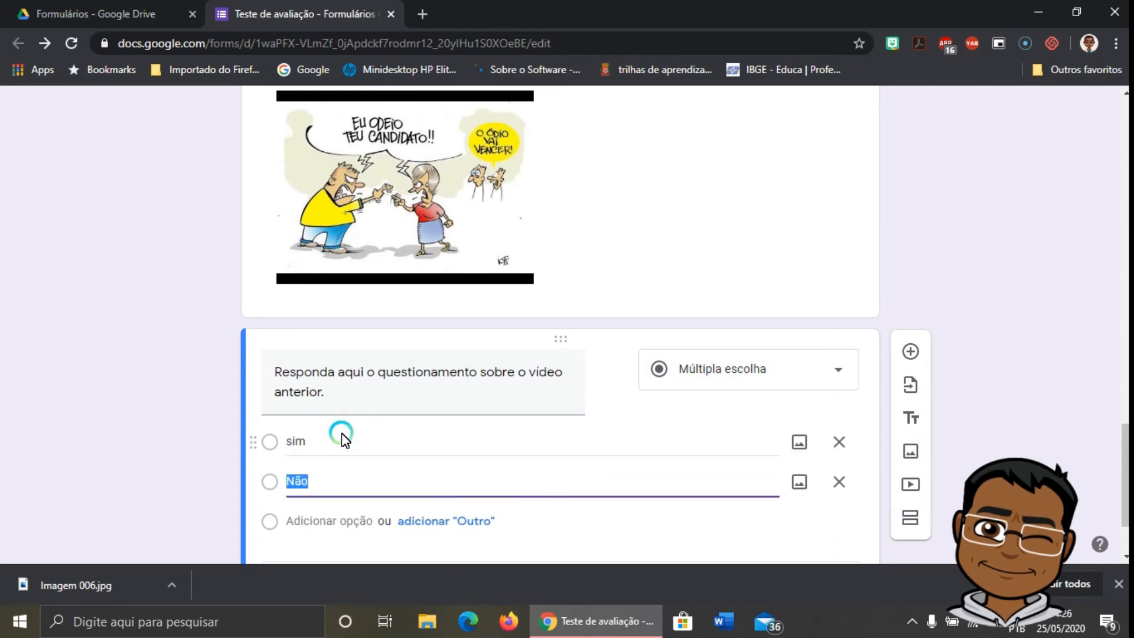
pyautogui.click(979, 271)
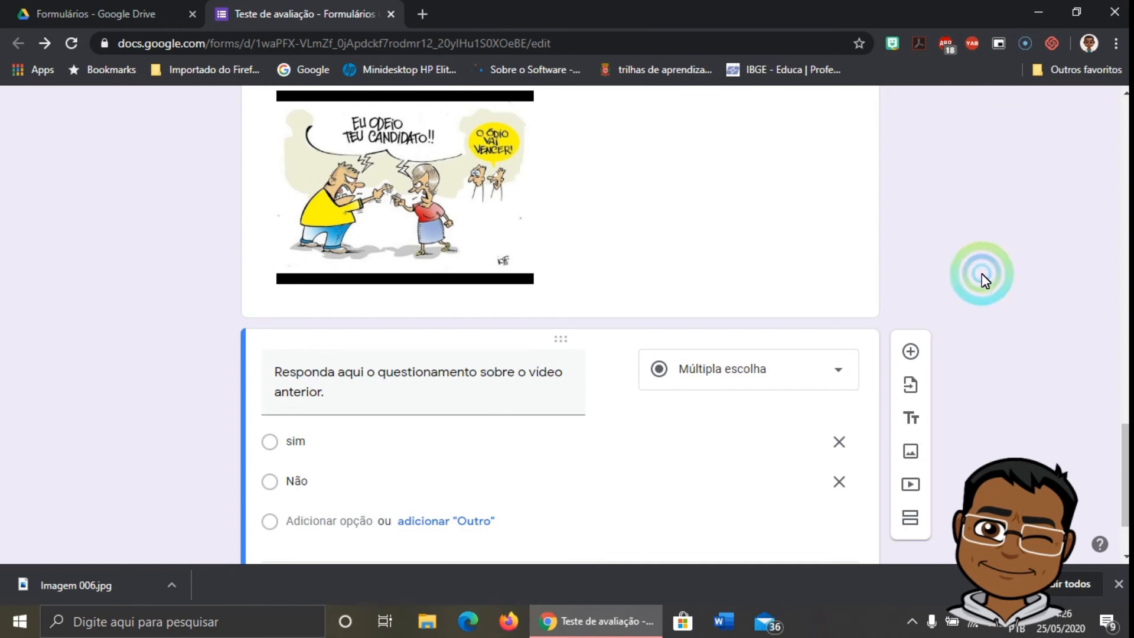
# - Make the question "Responda aqui o questionamento sobre o vídeo anterior." required
pyautogui.scroll(-2, 843, 485)
pyautogui.click(805, 483)
# - Preview the form as a respondent, check its questions and the embedded video, and close the preview
pyautogui.scroll(15, 1022, 335)
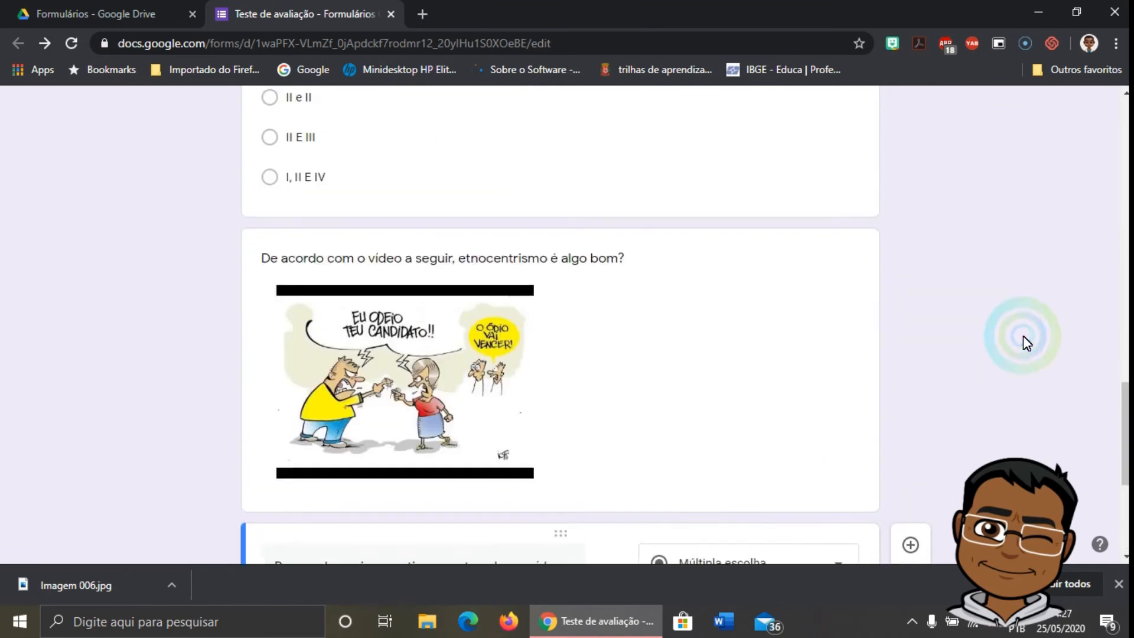
pyautogui.click(483, 463)
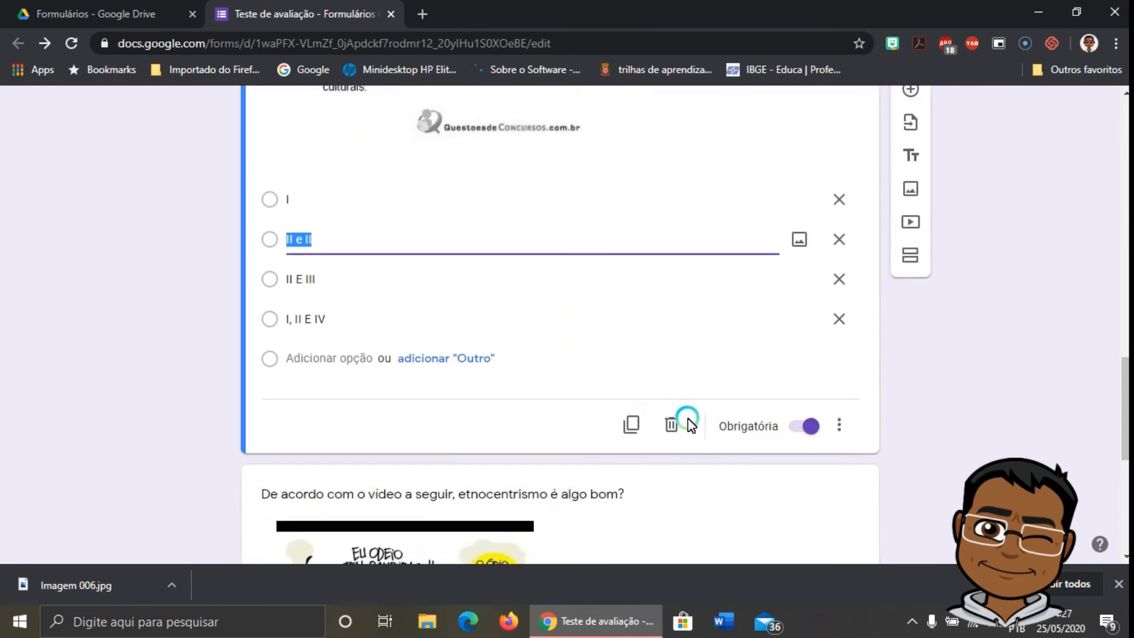
pyautogui.scroll(15, 760, 375)
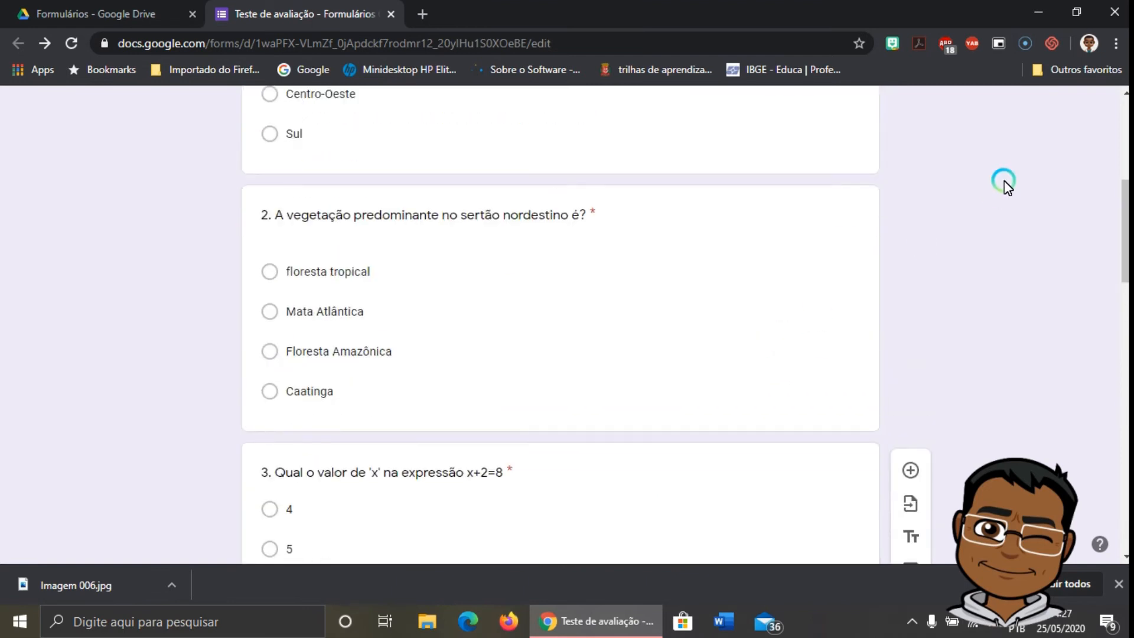
pyautogui.click(875, 111)
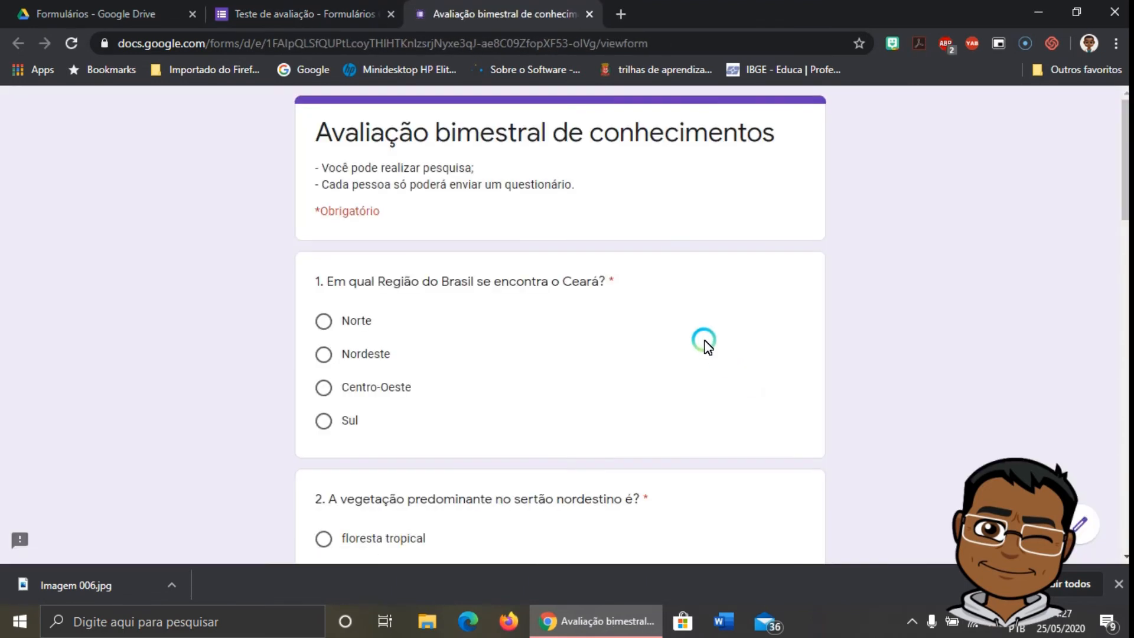
pyautogui.scroll(-15, 617, 305)
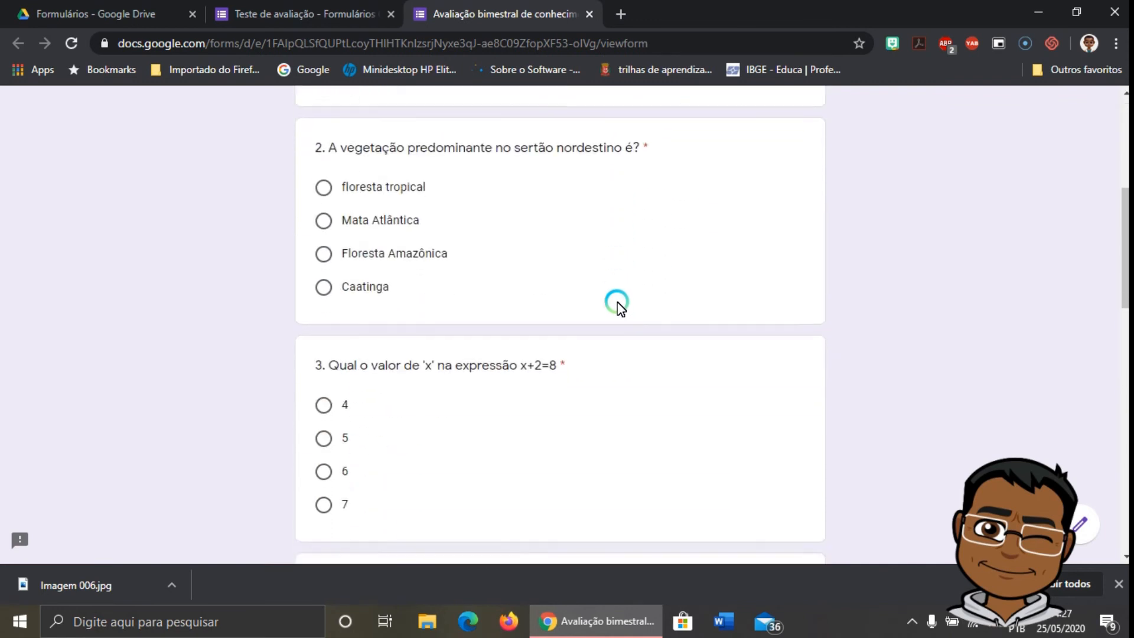
pyautogui.scroll(-4, 617, 304)
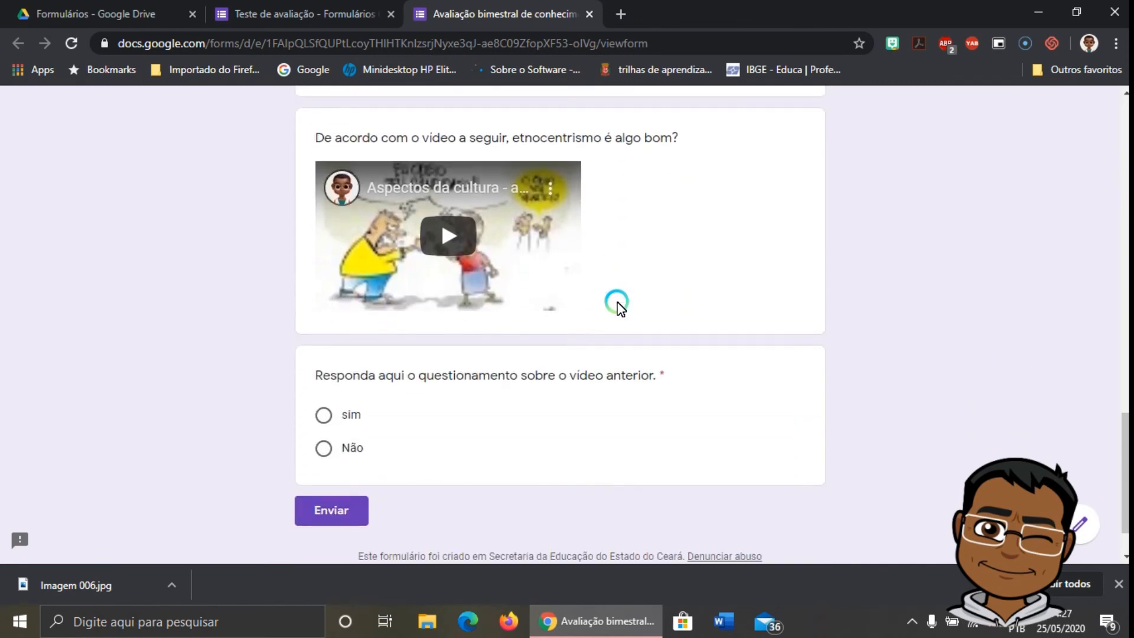
pyautogui.scroll(1, 617, 304)
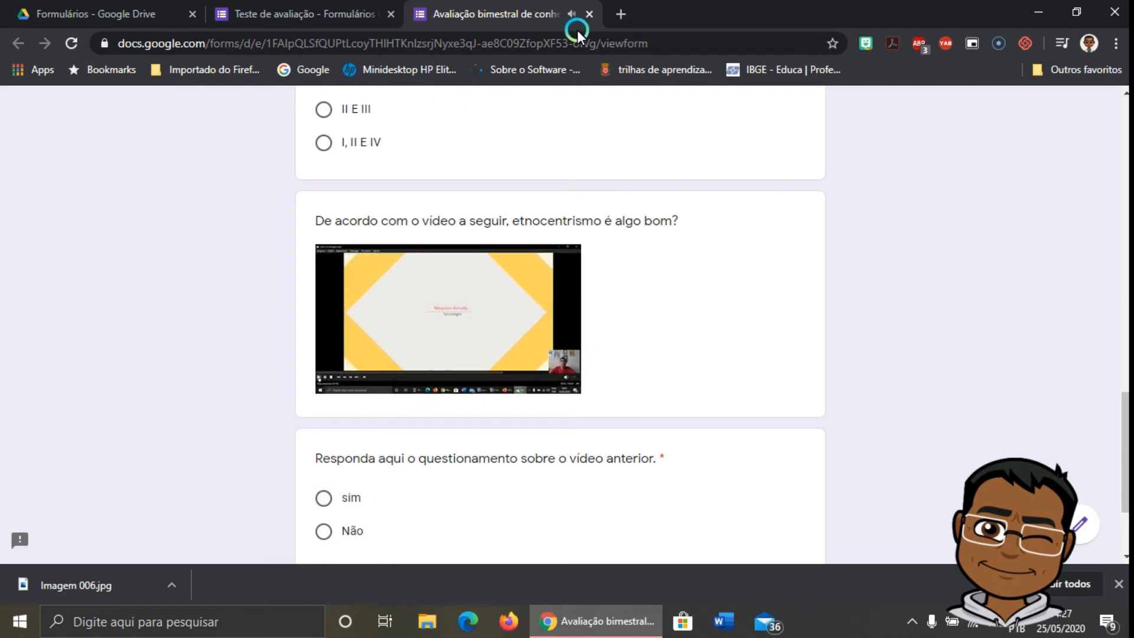
pyautogui.click(589, 14)
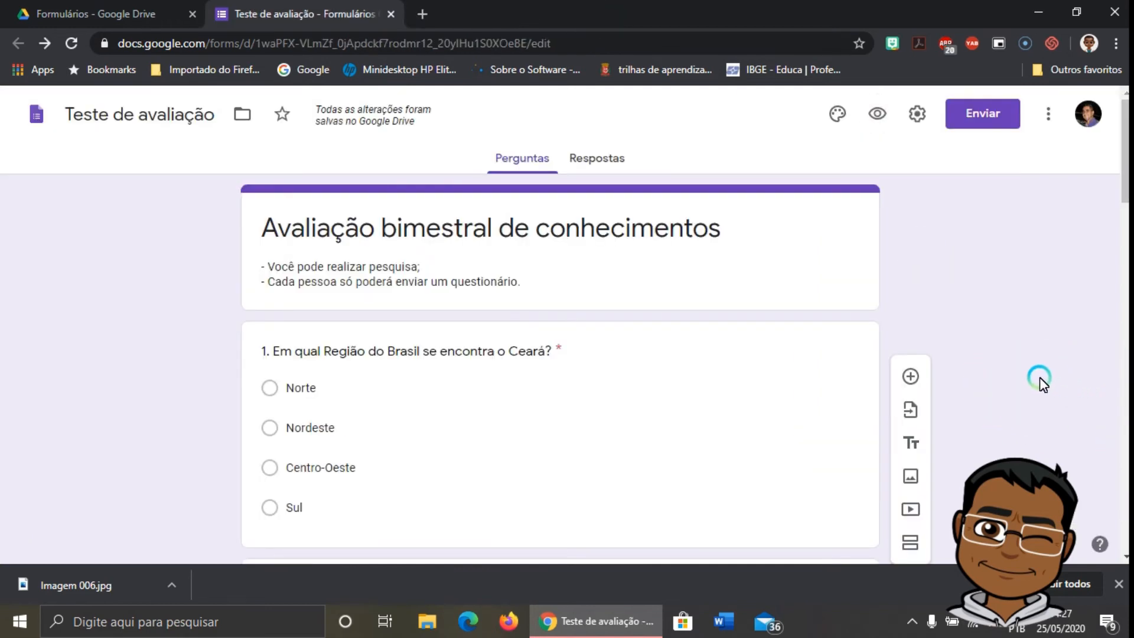
# - Check the form's responses view and return to its questions
pyautogui.scroll(-3, 1039, 376)
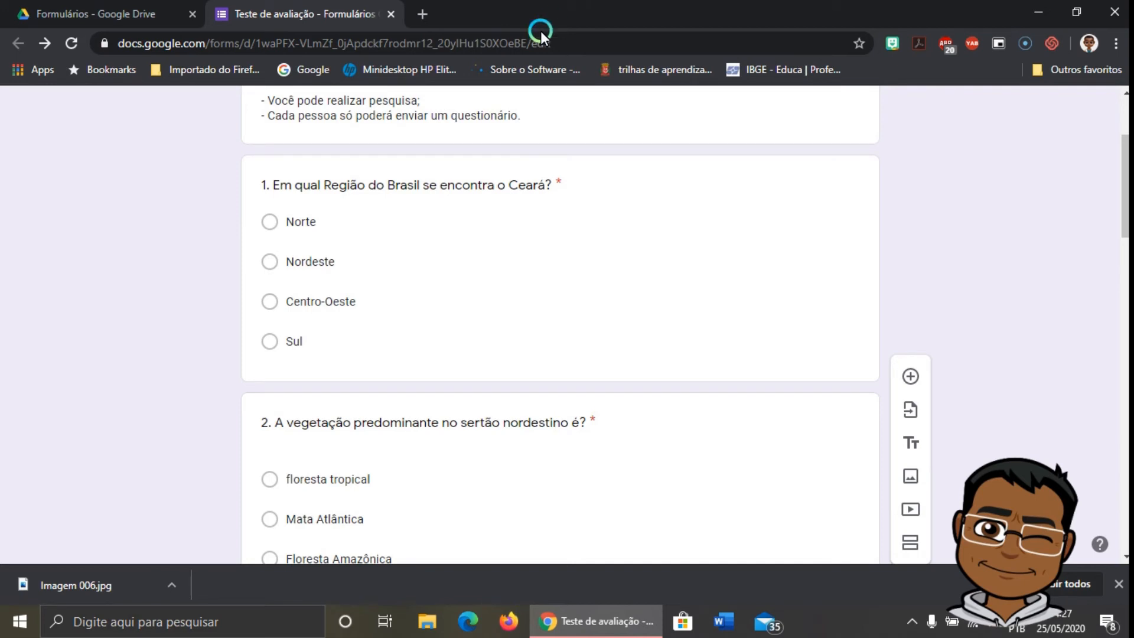
pyautogui.scroll(3, 541, 186)
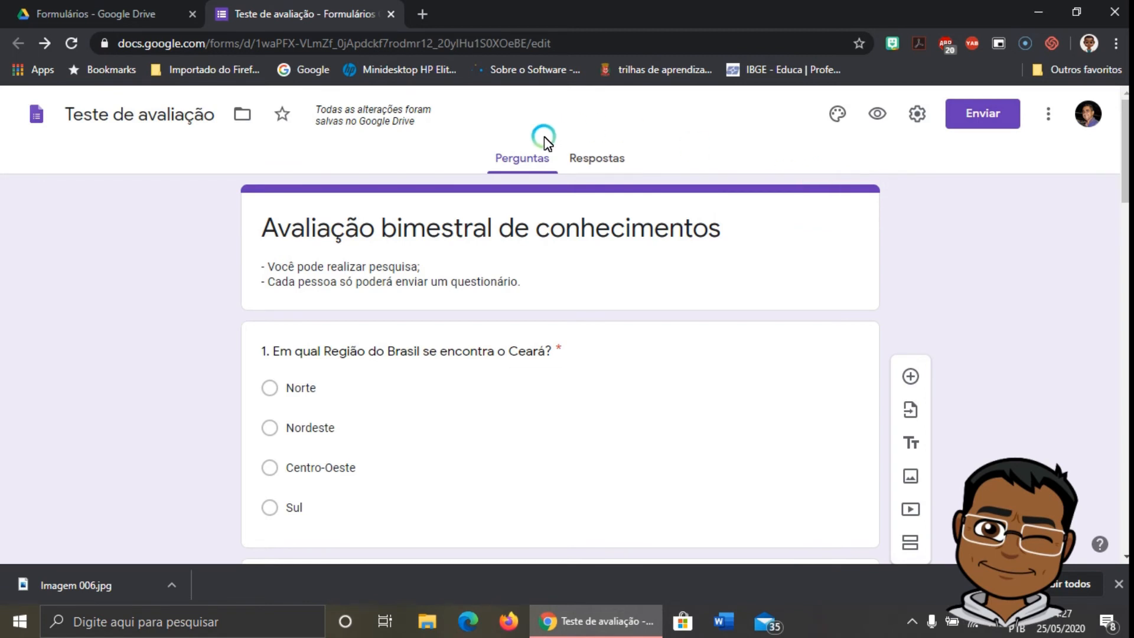
pyautogui.click(594, 157)
pyautogui.click(529, 159)
pyautogui.click(601, 160)
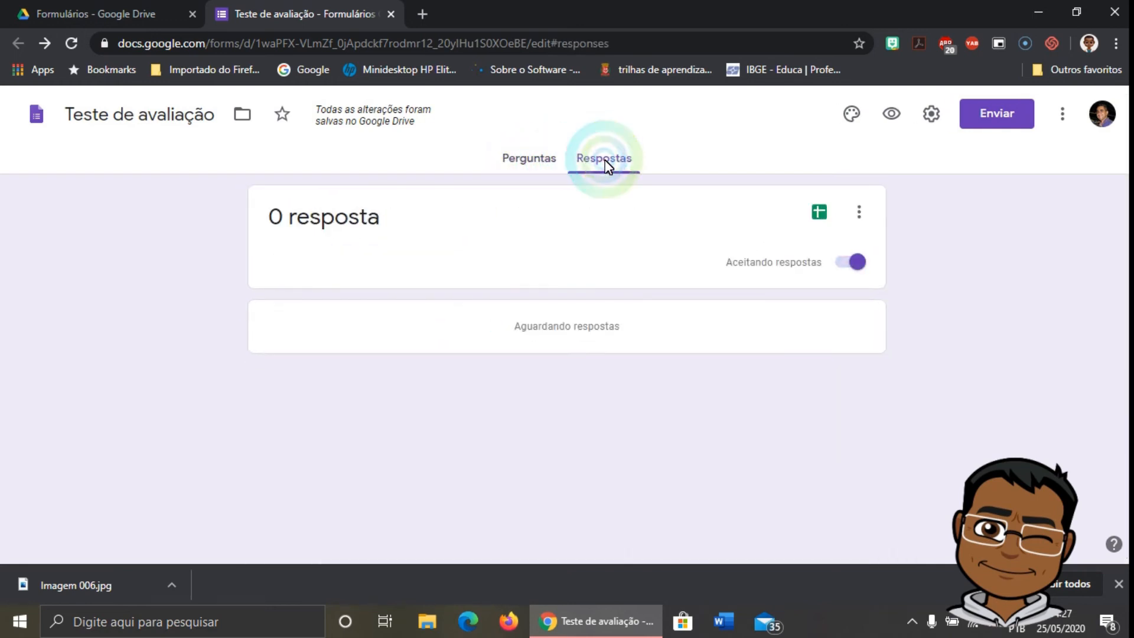
pyautogui.click(516, 162)
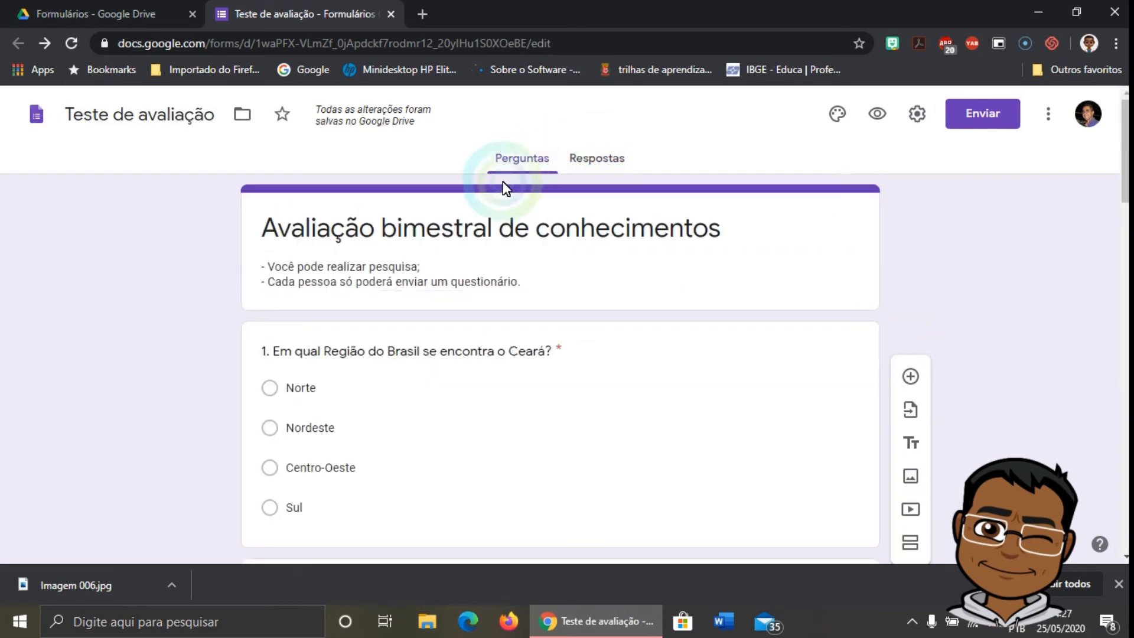
pyautogui.click(605, 151)
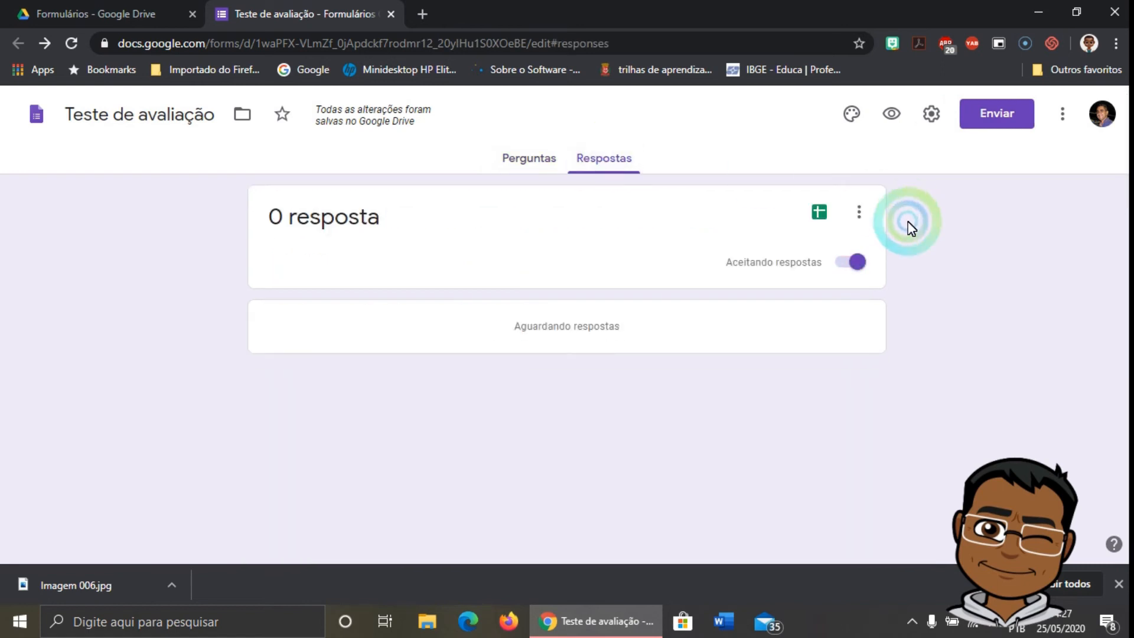
pyautogui.click(529, 158)
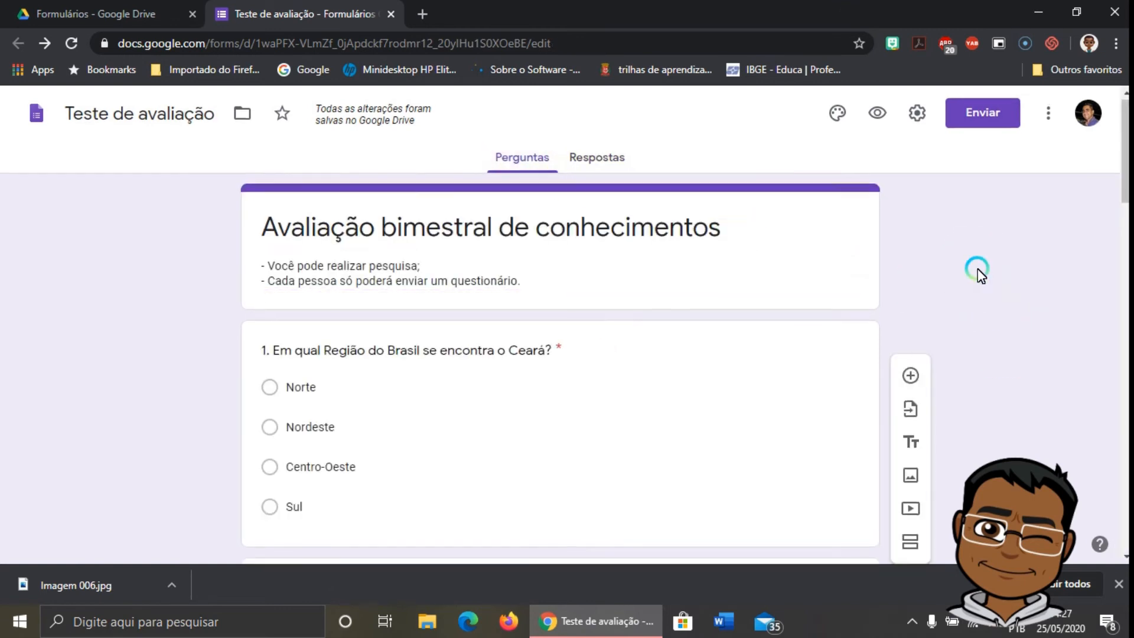
pyautogui.scroll(-3, 978, 271)
pyautogui.scroll(3, 978, 270)
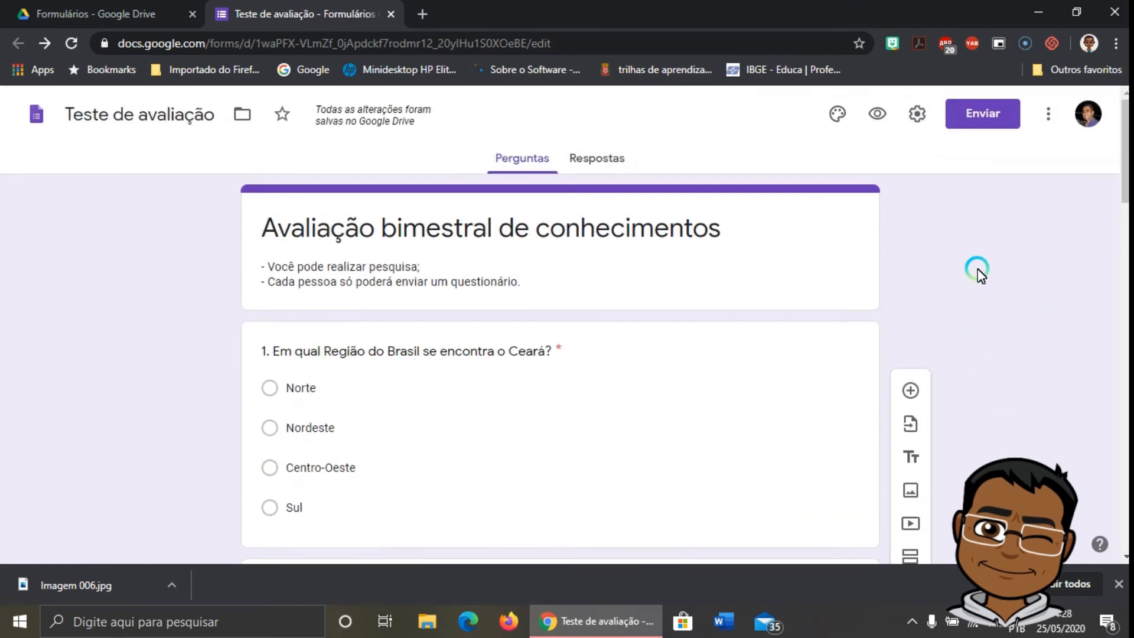
# - Try lifting the organization-only restriction, collecting e-mail addresses and limiting the form to 1 response in the general settings
pyautogui.click(917, 126)
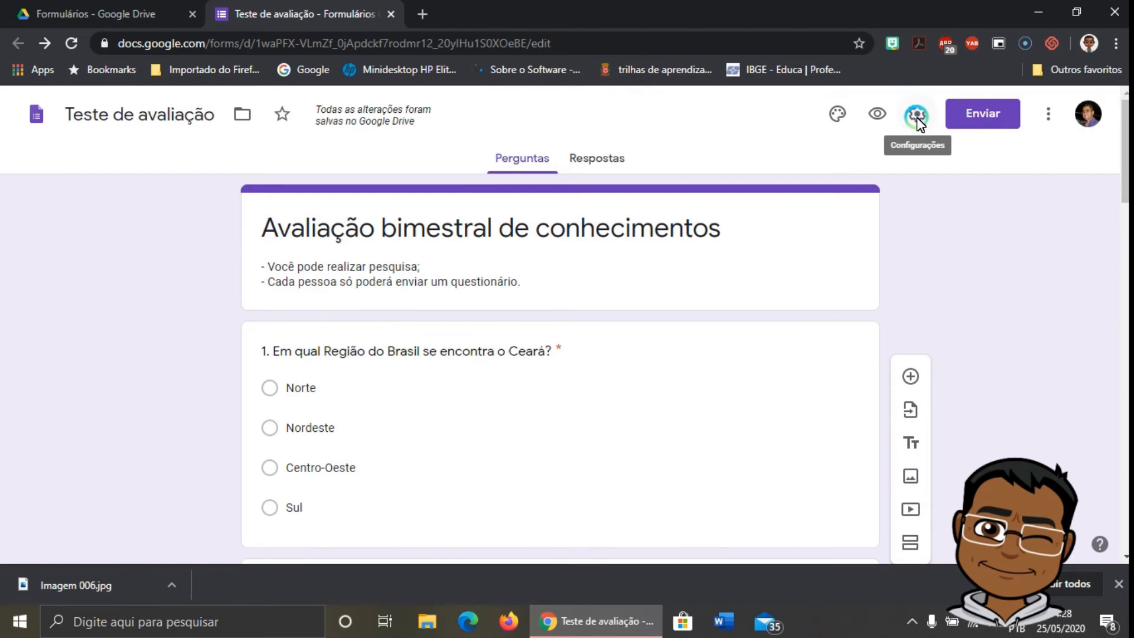
pyautogui.click(916, 117)
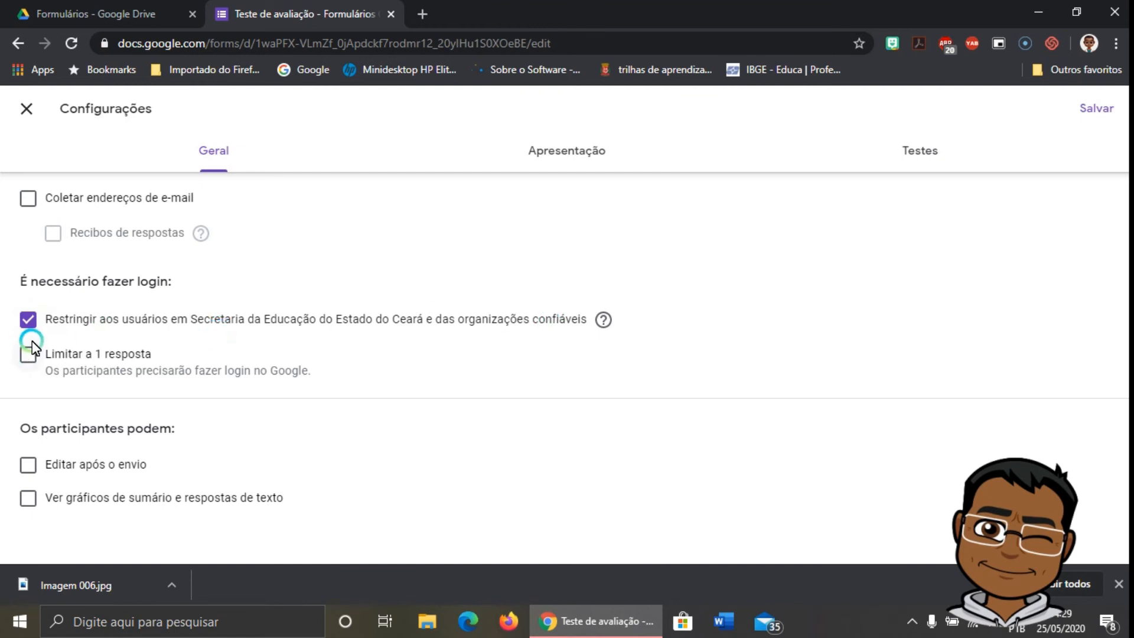
pyautogui.click(28, 320)
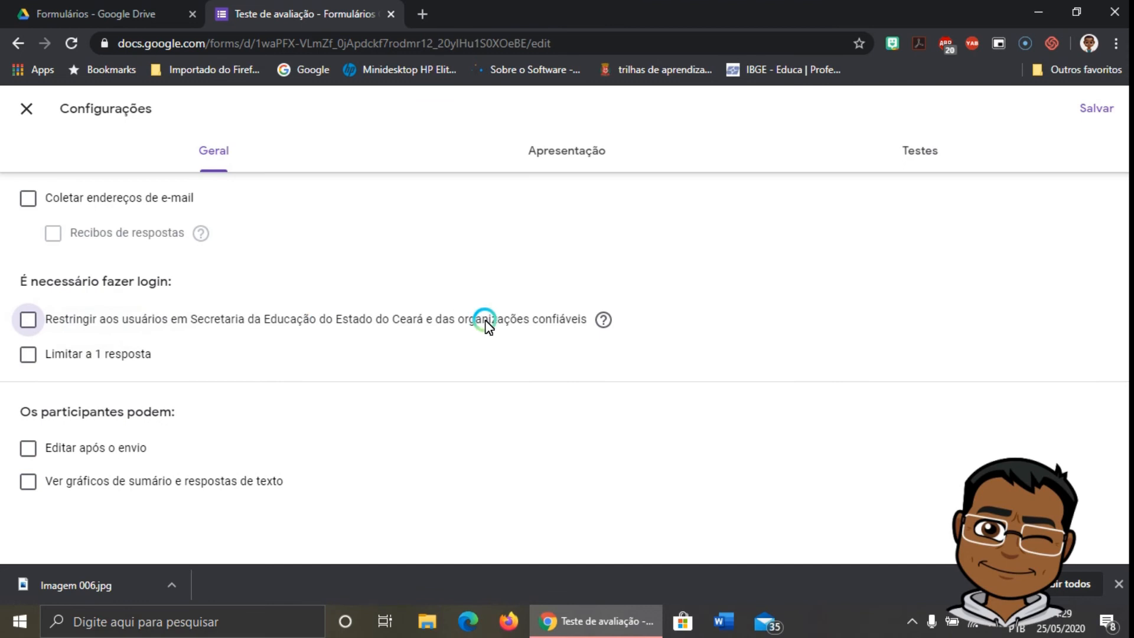
pyautogui.click(441, 347)
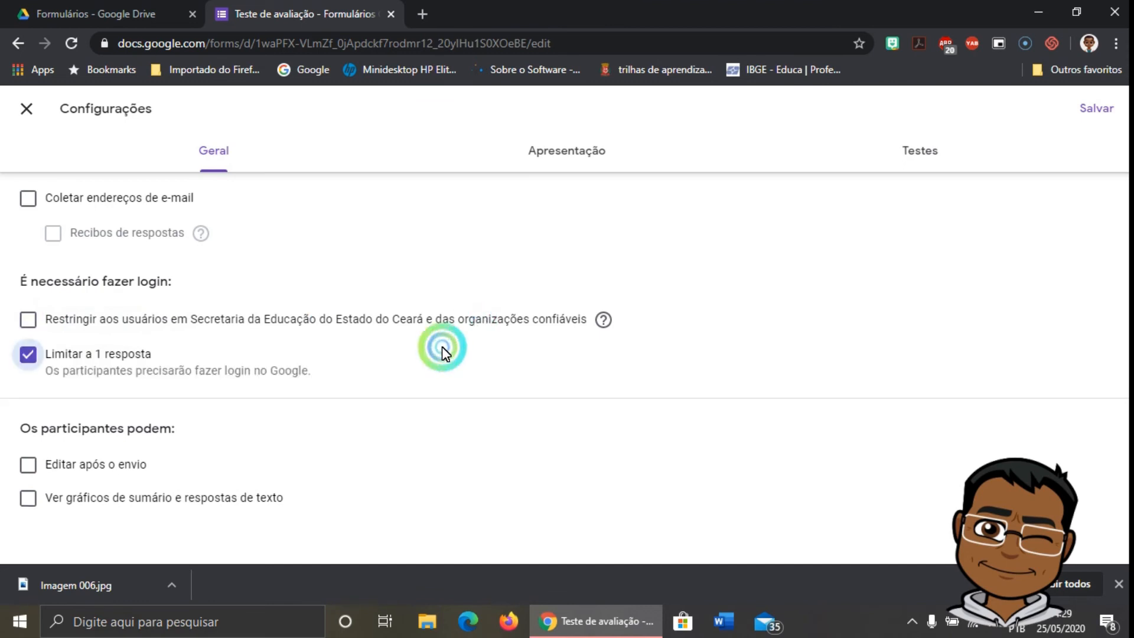
pyautogui.click(29, 354)
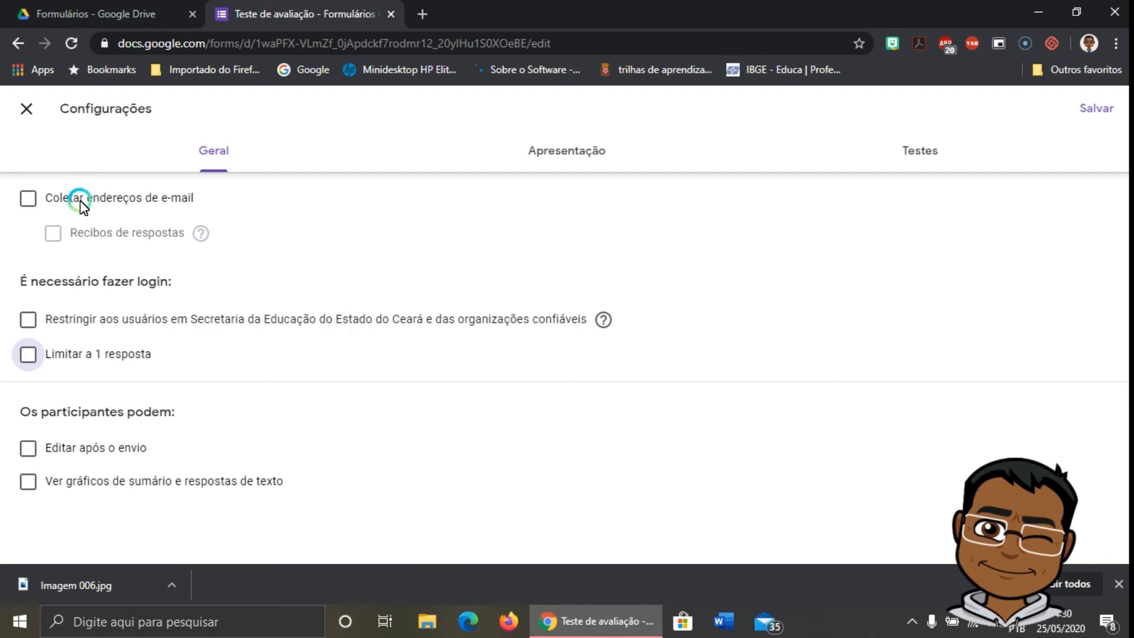
pyautogui.click(29, 198)
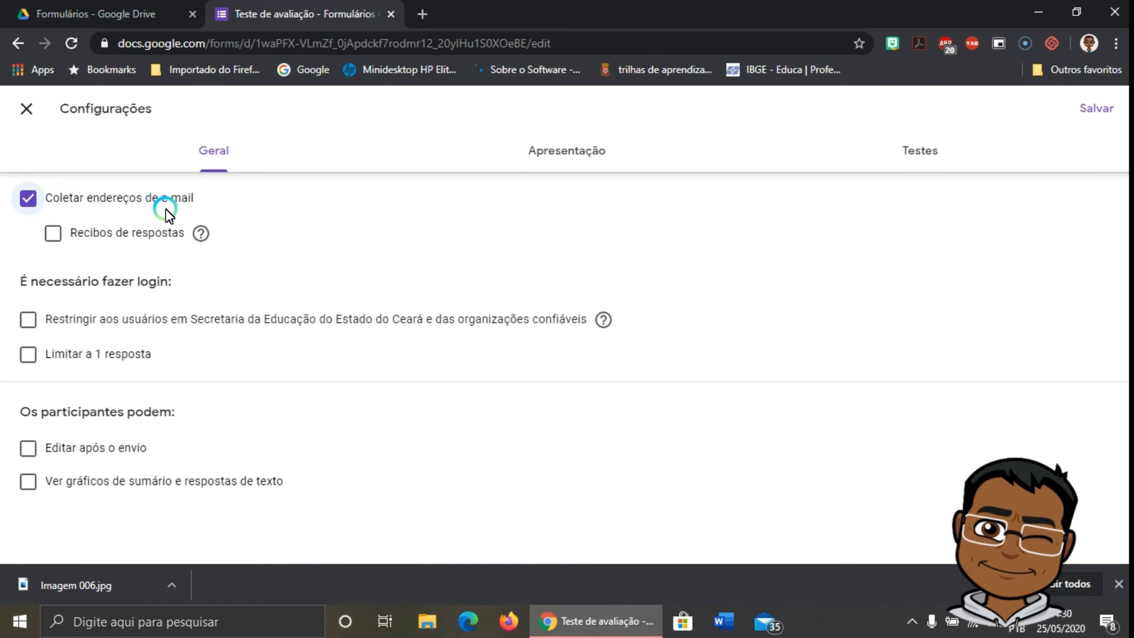
pyautogui.moveTo(202, 233)
pyautogui.click(28, 354)
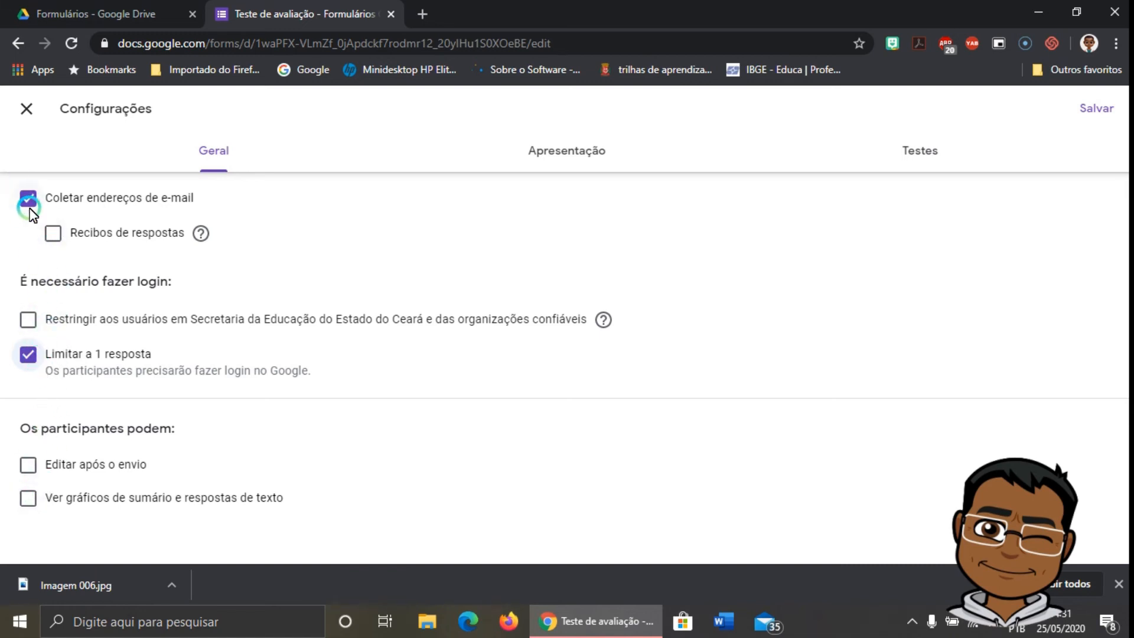
# - Try the progress bar option in the presentation settings and leave the settings without saving
pyautogui.click(567, 155)
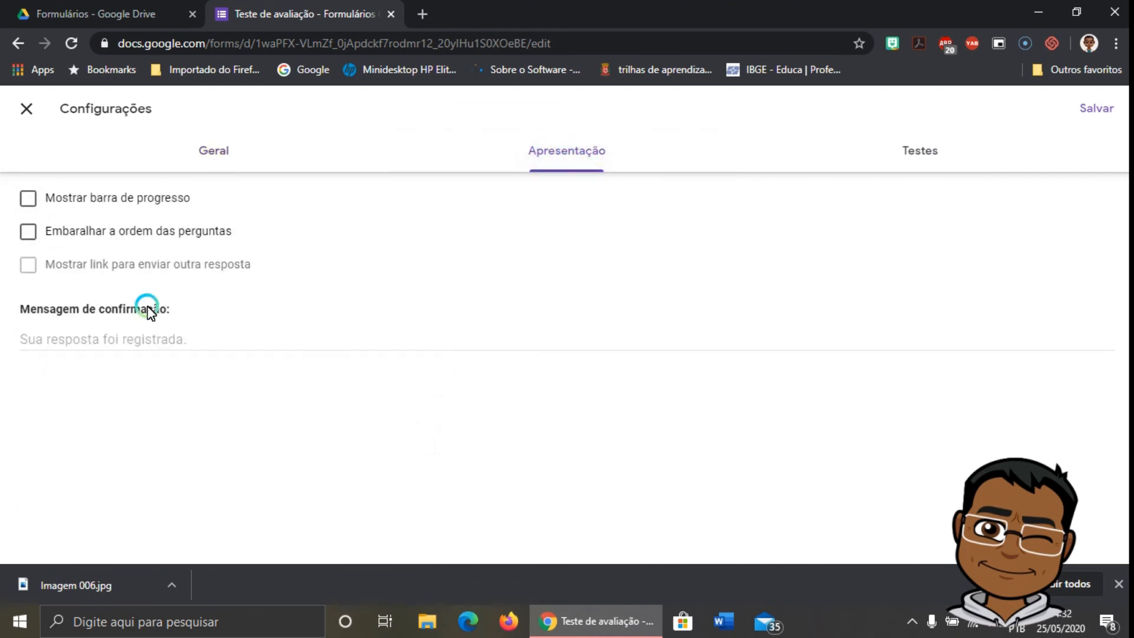
pyautogui.click(28, 200)
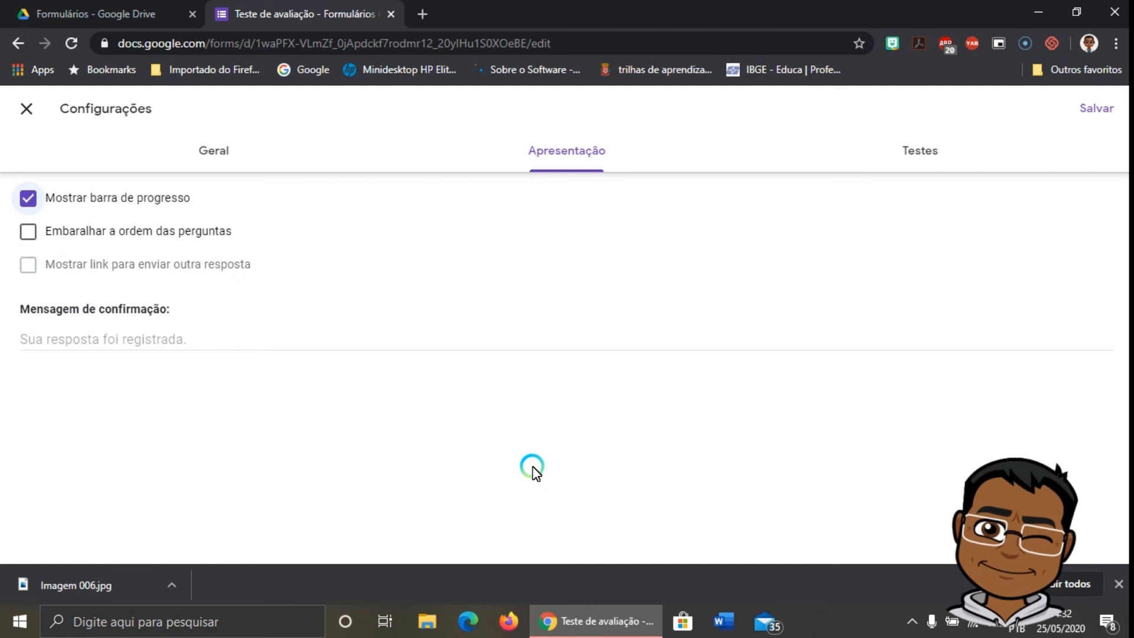
pyautogui.click(28, 198)
pyautogui.click(26, 108)
# - Remove the number "1." from the first question so its title reads "Em qual Região do Brasil se encontra o Ceará?"
pyautogui.scroll(-8, 361, 393)
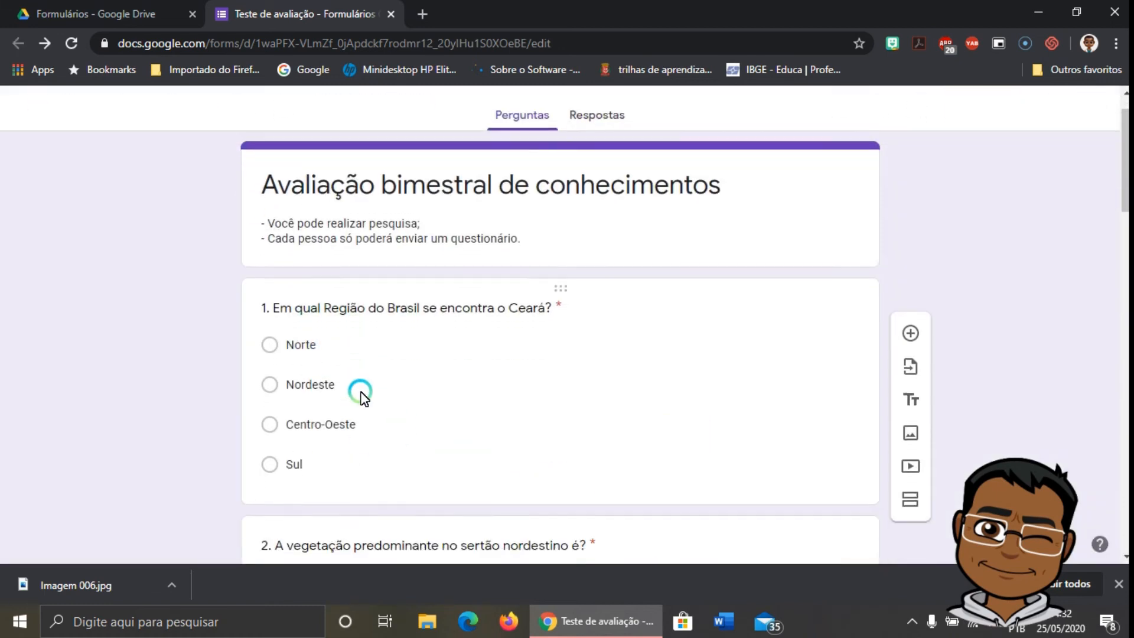
pyautogui.scroll(-7, 361, 394)
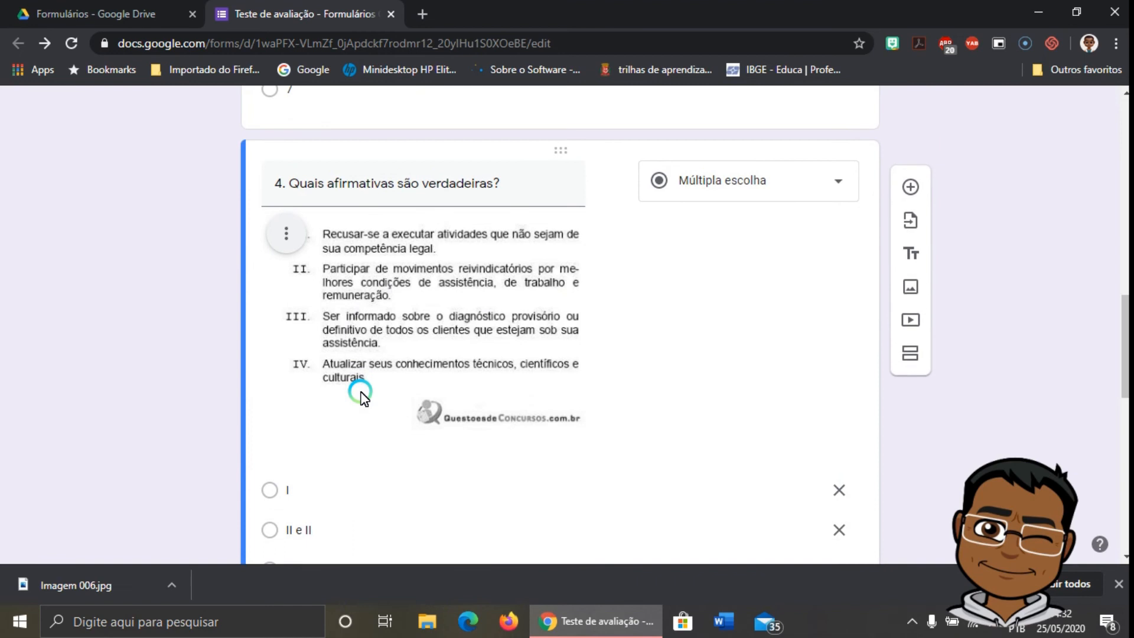
pyautogui.scroll(3, 362, 395)
pyautogui.scroll(5, 362, 395)
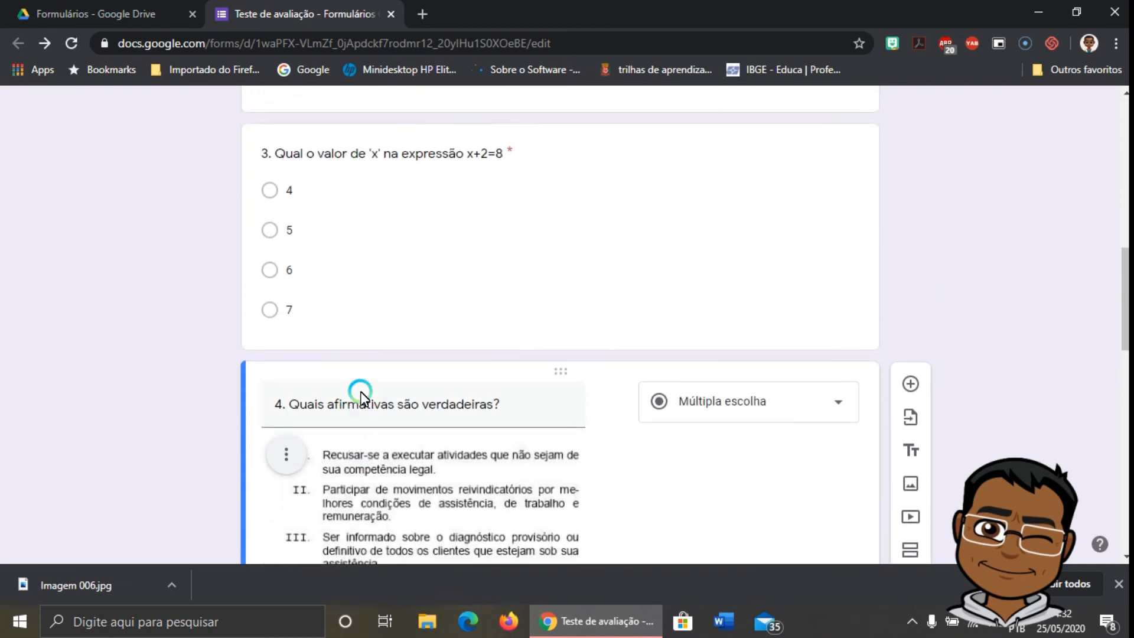
pyautogui.scroll(6, 362, 394)
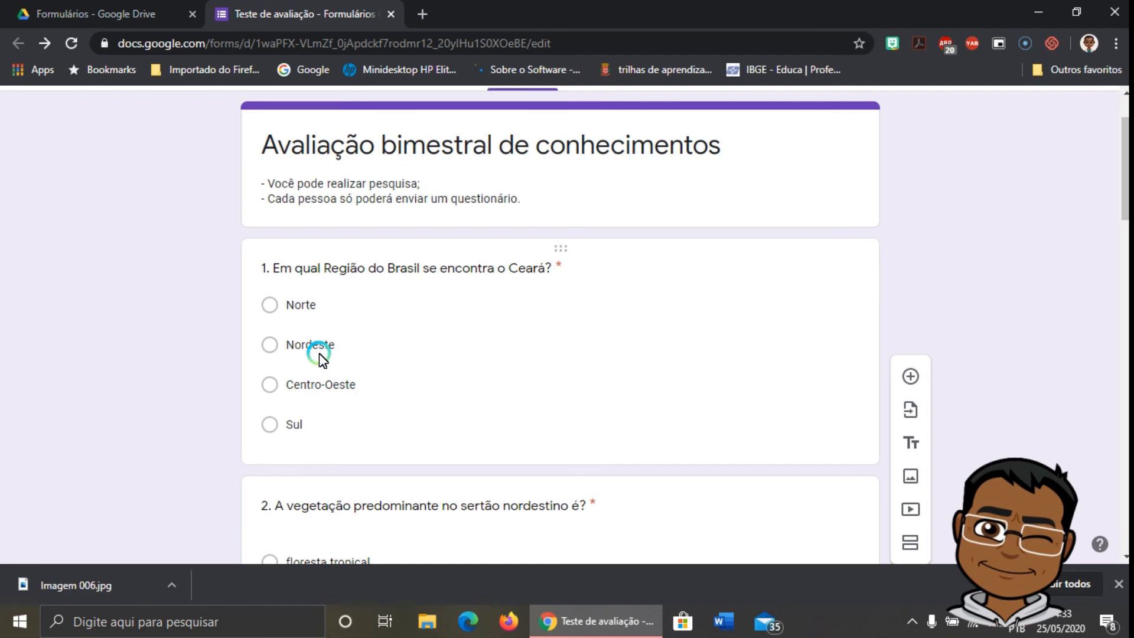
pyautogui.tripleClick(279, 271)
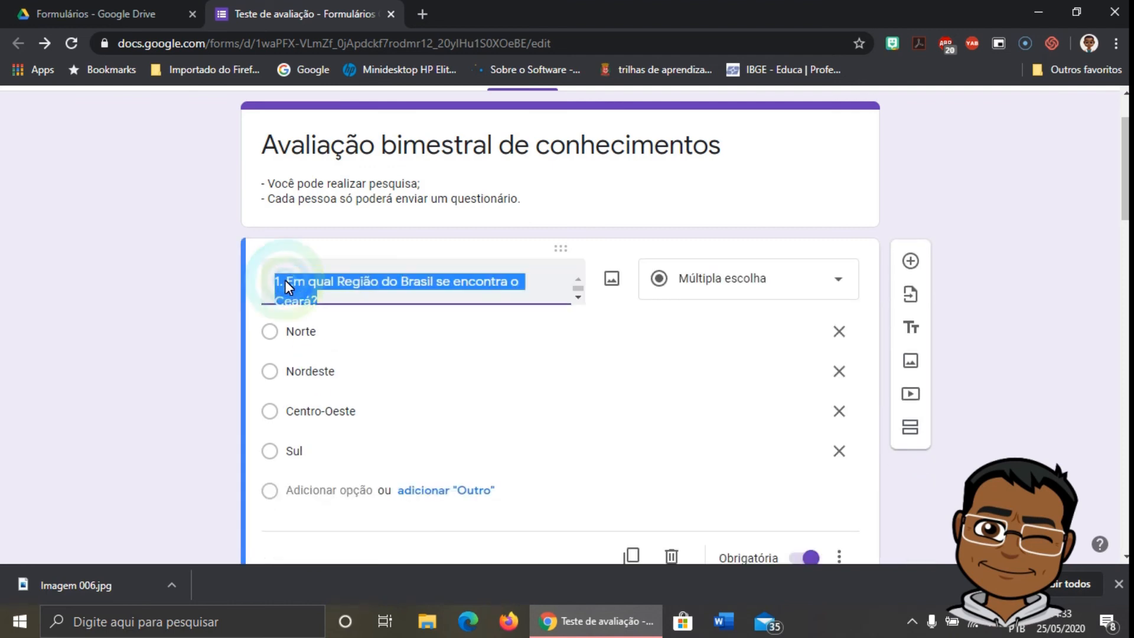
pyautogui.click(284, 280)
pyautogui.click(285, 279)
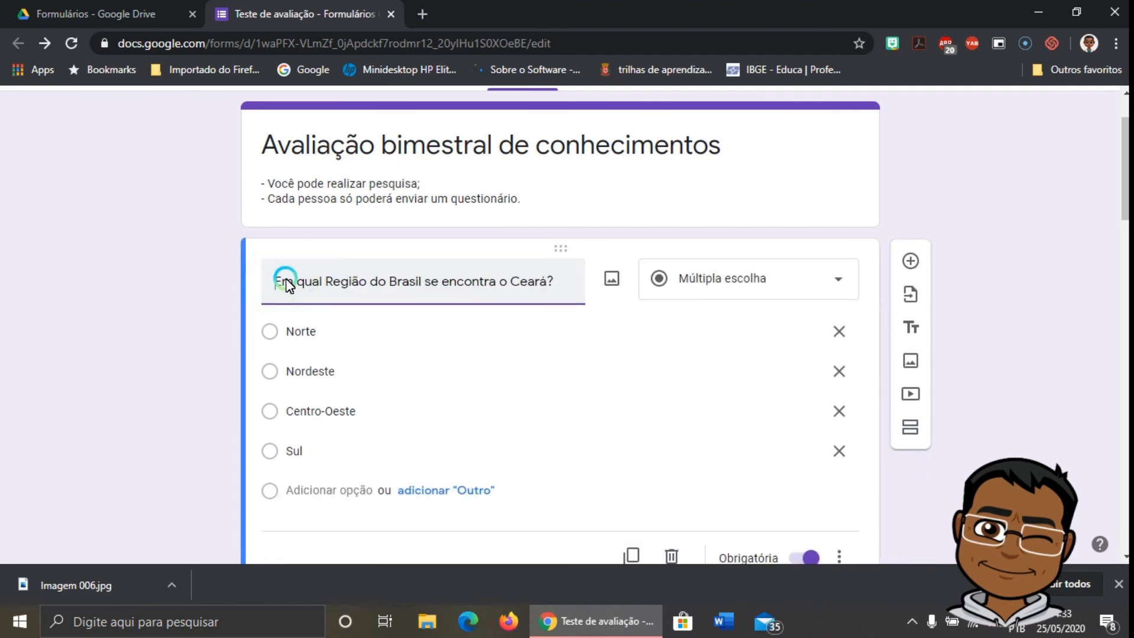
pyautogui.click(1025, 278)
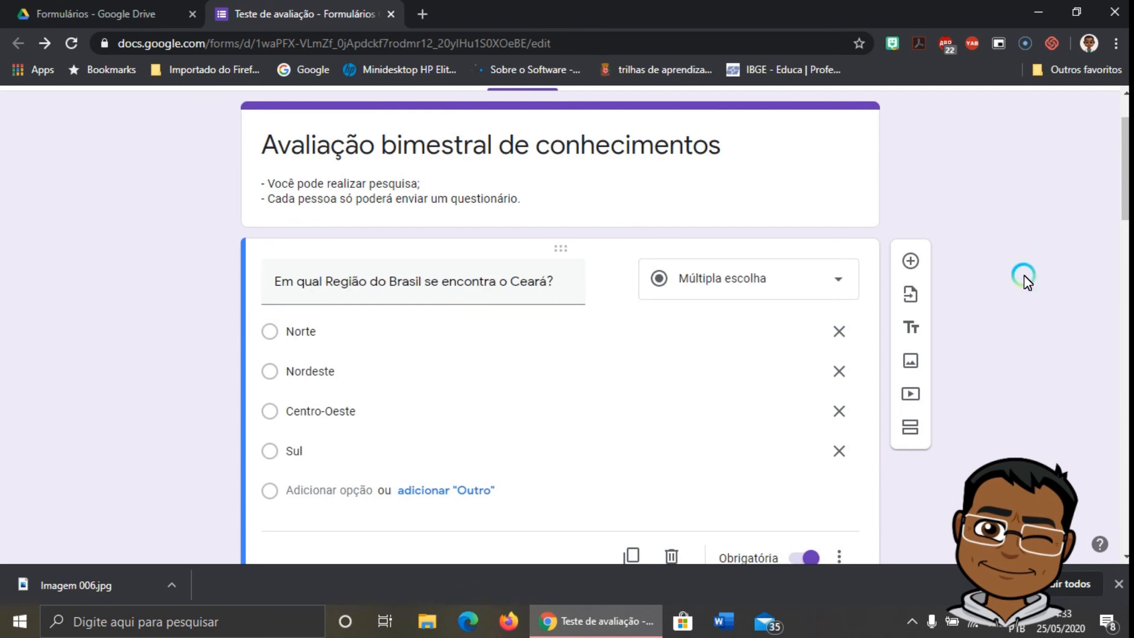
# - In the presentation settings, disable "Mostrar link para enviar outra resposta" and enable "Embaralhar a ordem das perguntas"
pyautogui.scroll(2, 1025, 277)
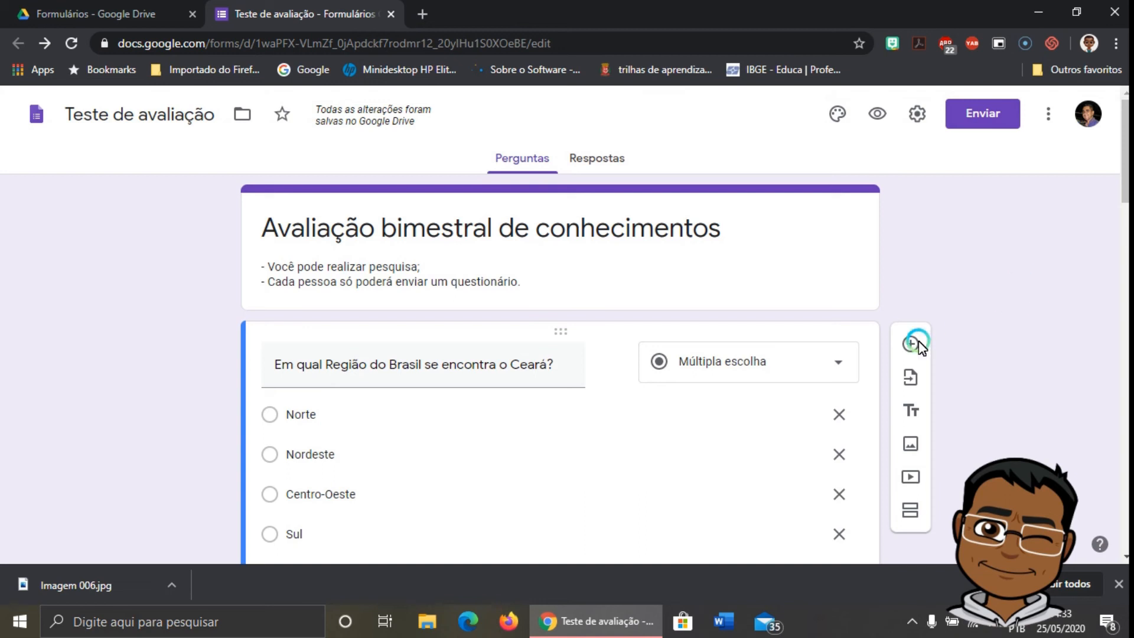
pyautogui.click(916, 114)
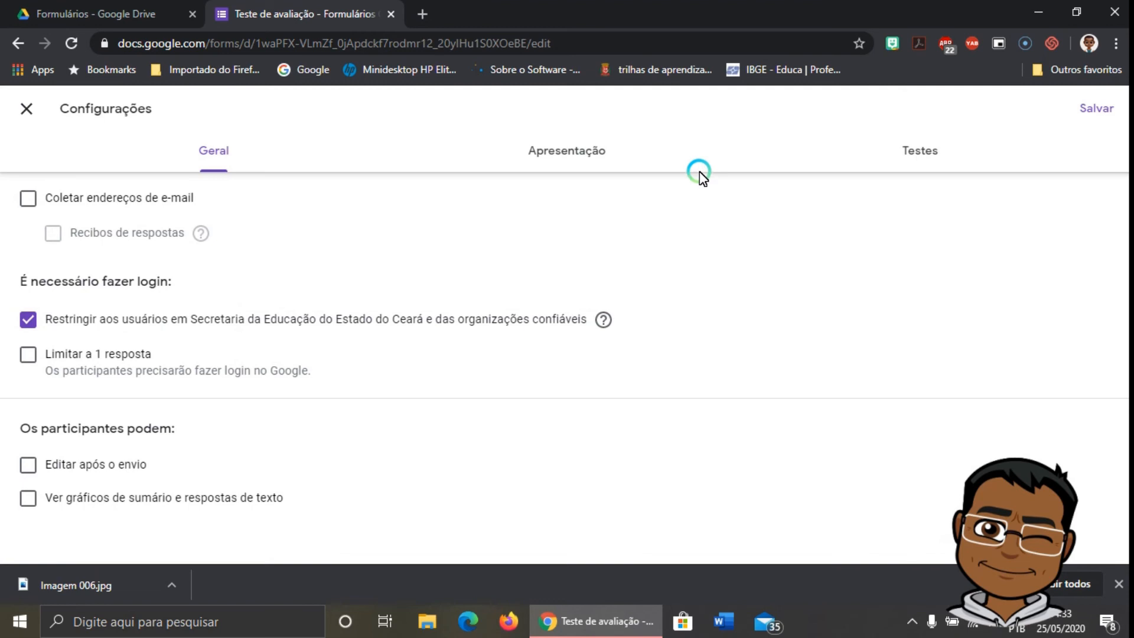
pyautogui.click(541, 151)
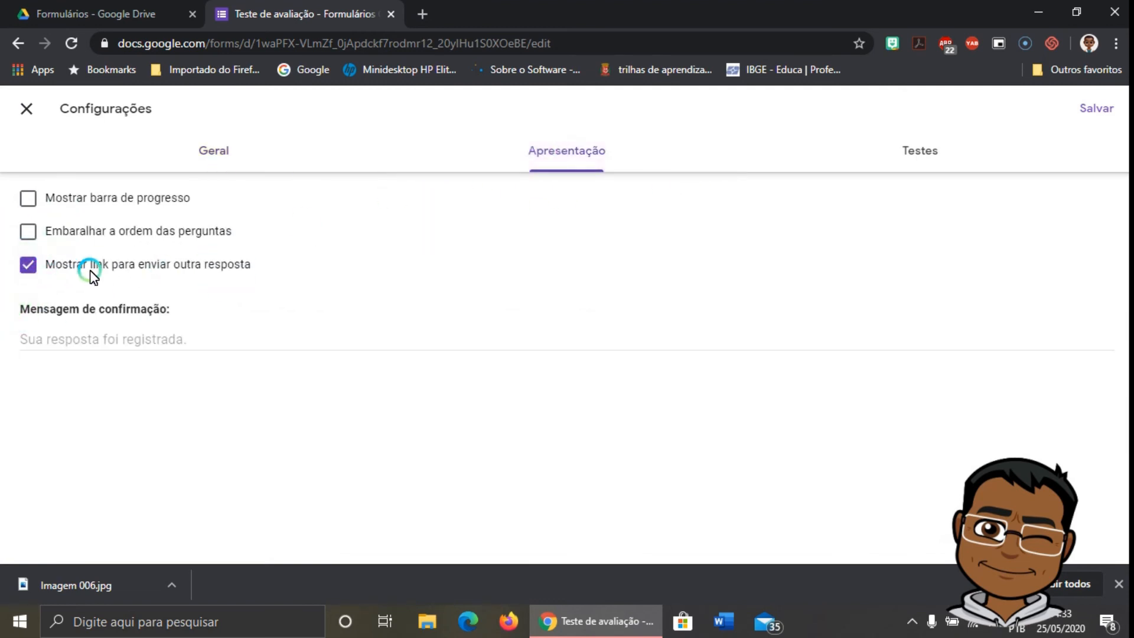
pyautogui.click(29, 267)
pyautogui.click(23, 236)
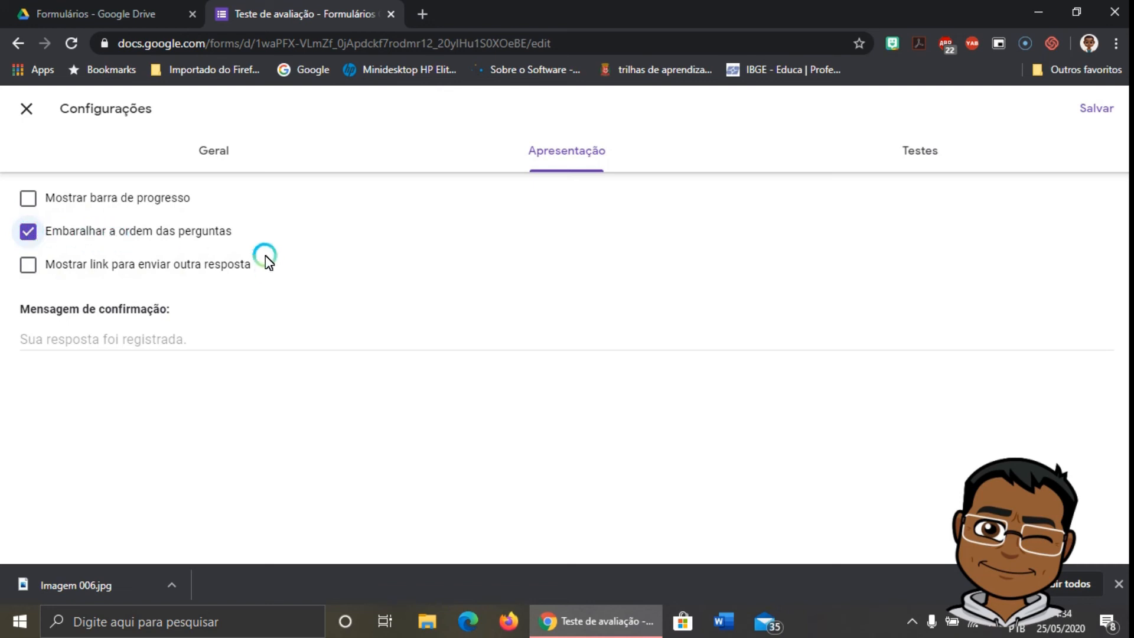
# - In the quiz settings, try enabling "Criar teste" and look through the test options
pyautogui.click(923, 152)
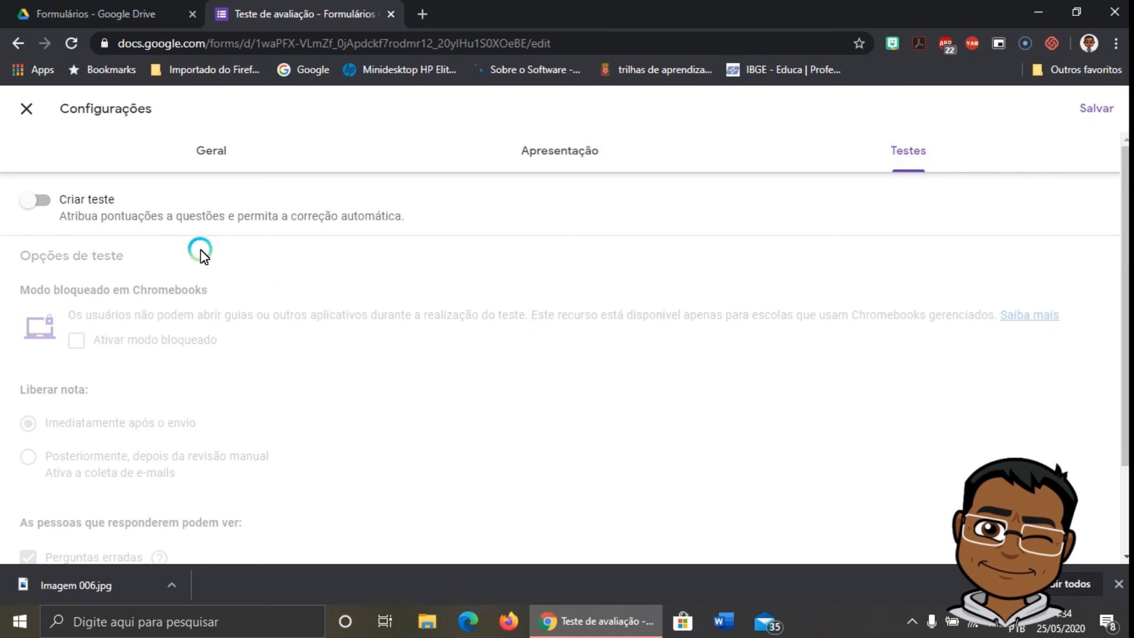
pyautogui.click(43, 204)
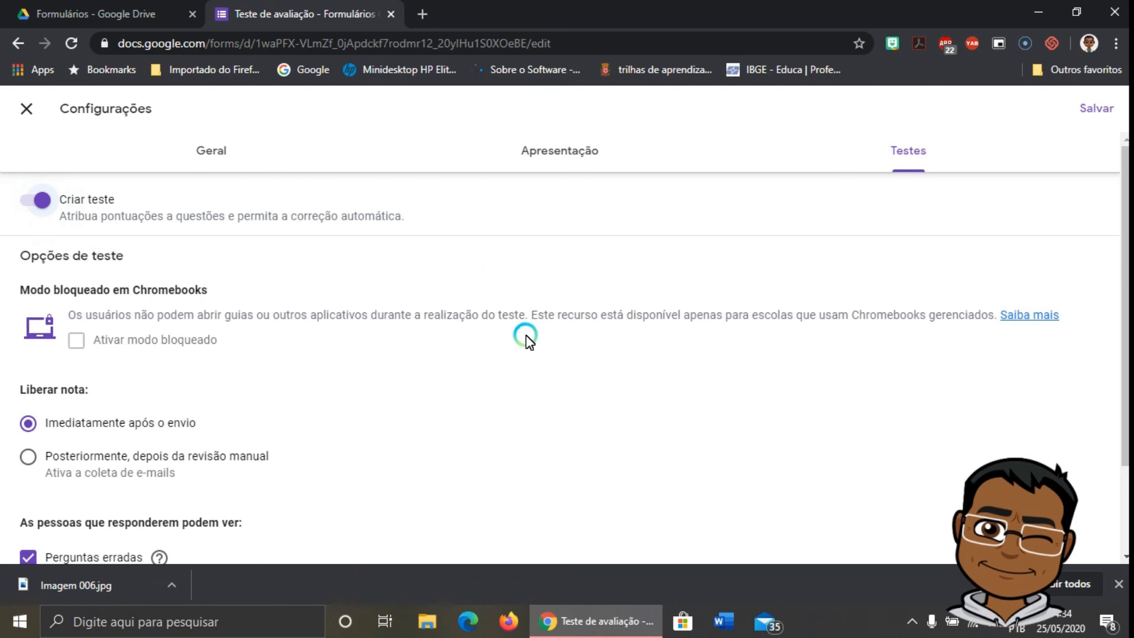
pyautogui.scroll(-1, 527, 340)
pyautogui.scroll(1, 527, 340)
pyautogui.scroll(-1, 527, 340)
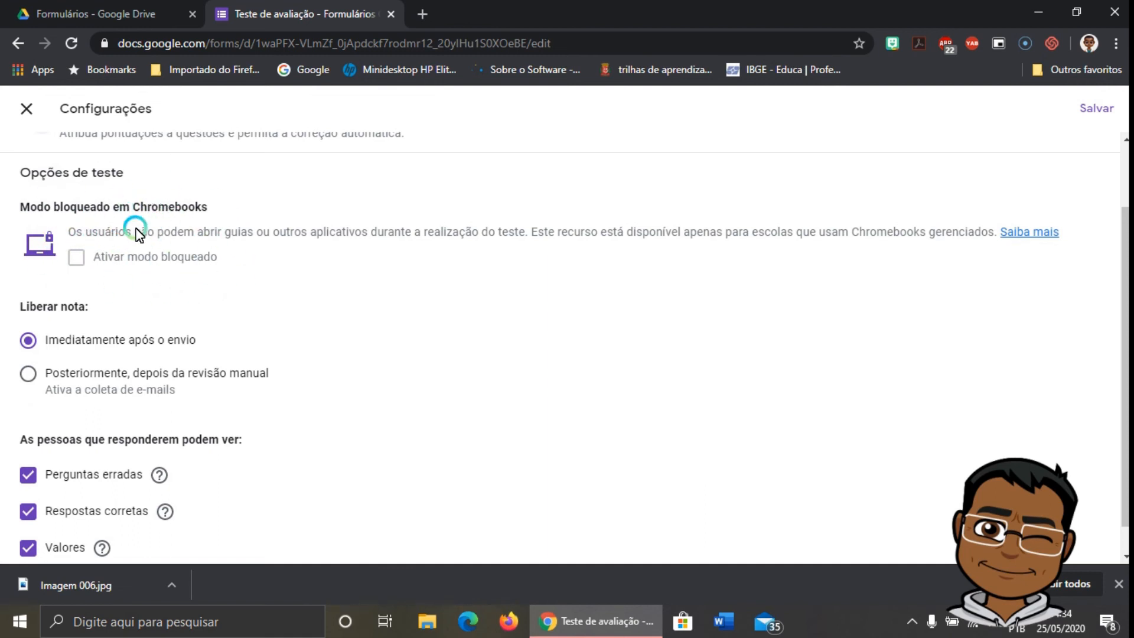
pyautogui.scroll(-1, 192, 230)
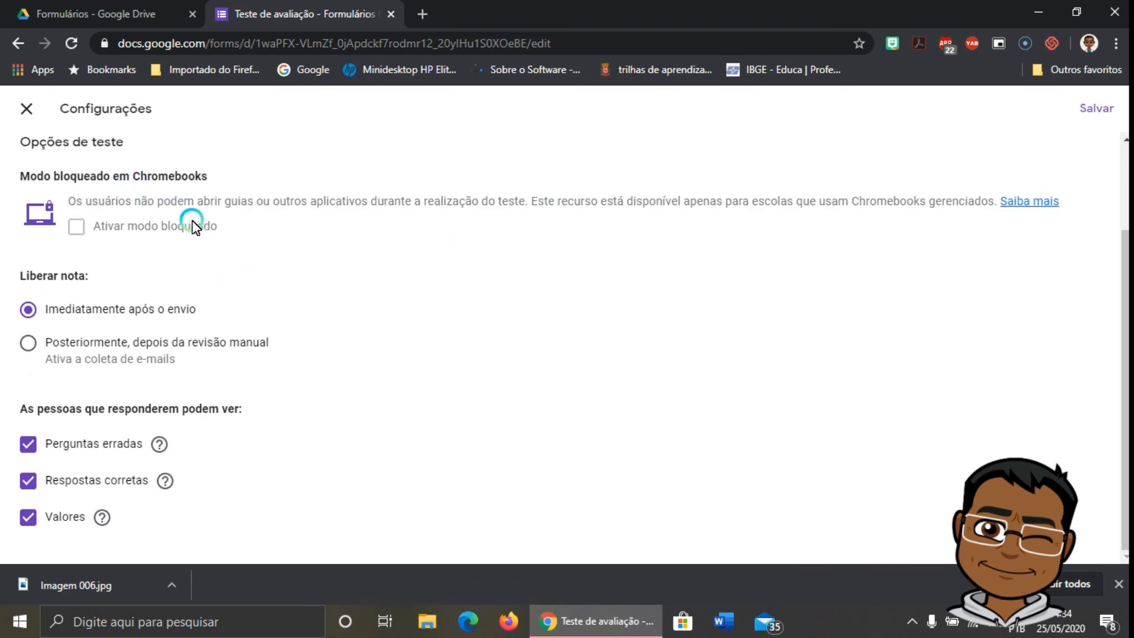
pyautogui.scroll(2, 35, 201)
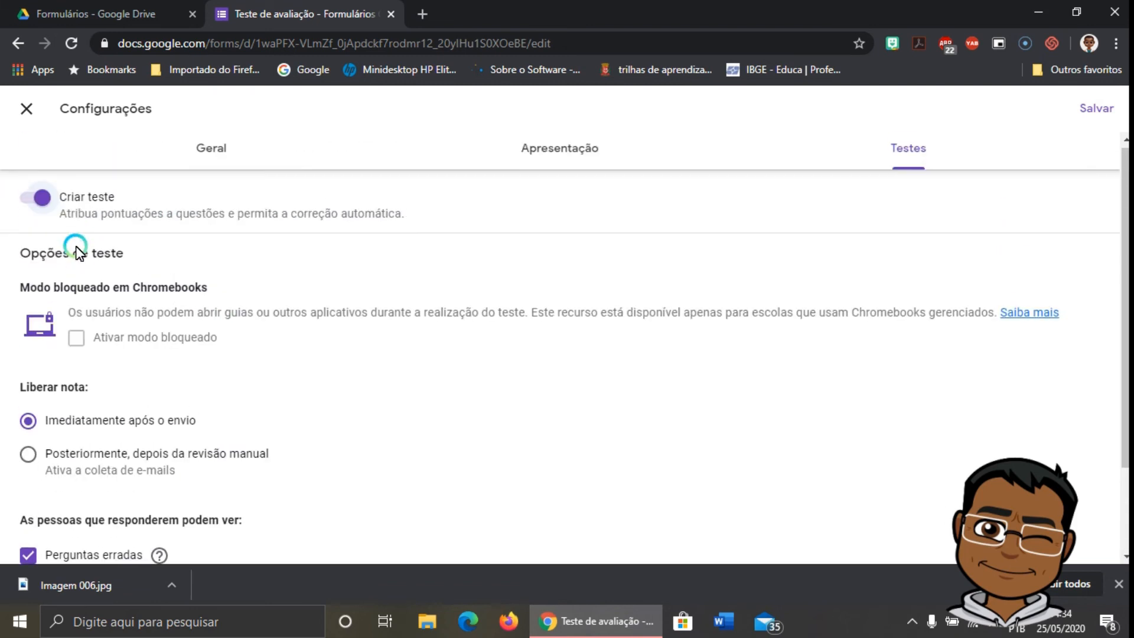
pyautogui.scroll(-2, 88, 248)
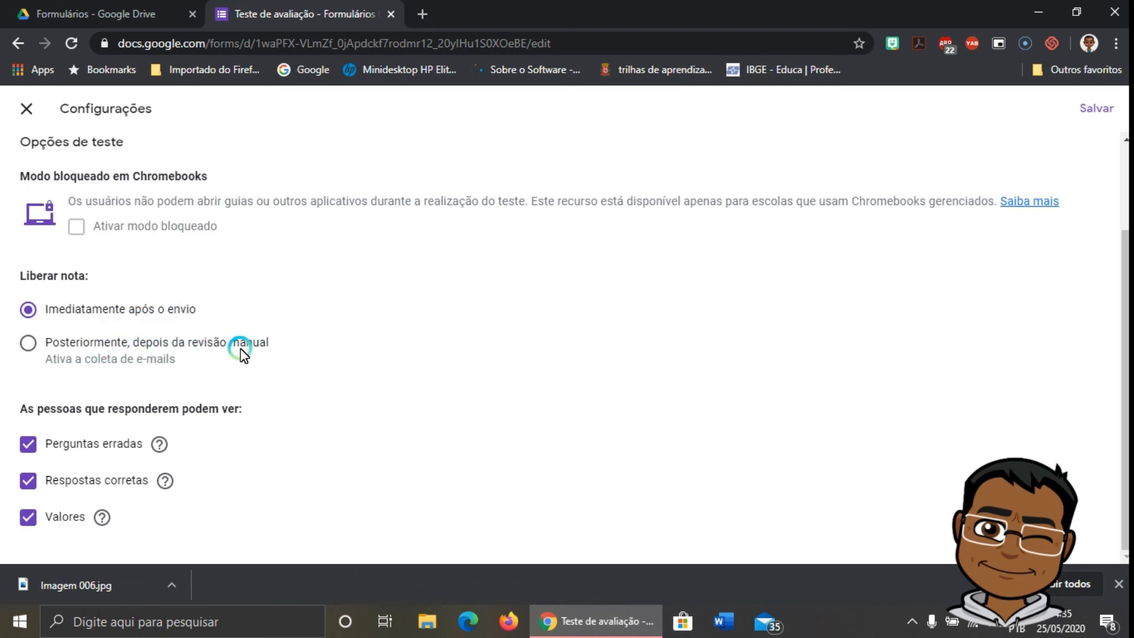
# - Try setting the grade release to "Posteriormente, depois da revisão manual"
pyautogui.click(28, 342)
pyautogui.click(68, 310)
pyautogui.click(28, 343)
pyautogui.click(372, 350)
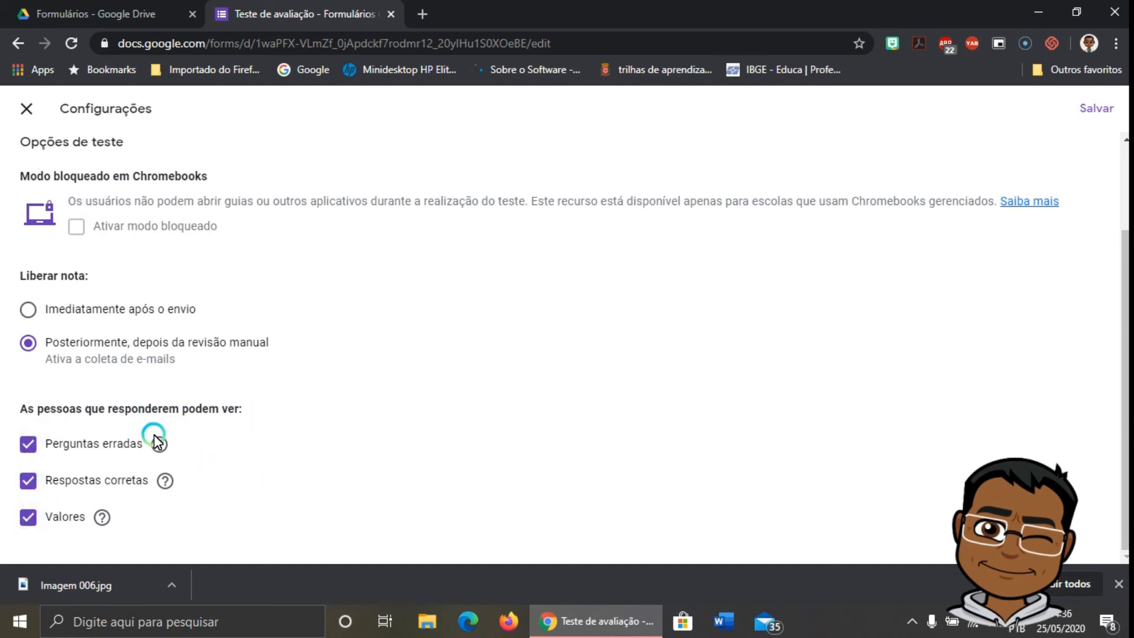
# - Try hiding "Perguntas erradas", "Respostas corretas" and "Valores" from respondents and save the settings
pyautogui.click(29, 449)
pyautogui.click(28, 480)
pyautogui.click(28, 516)
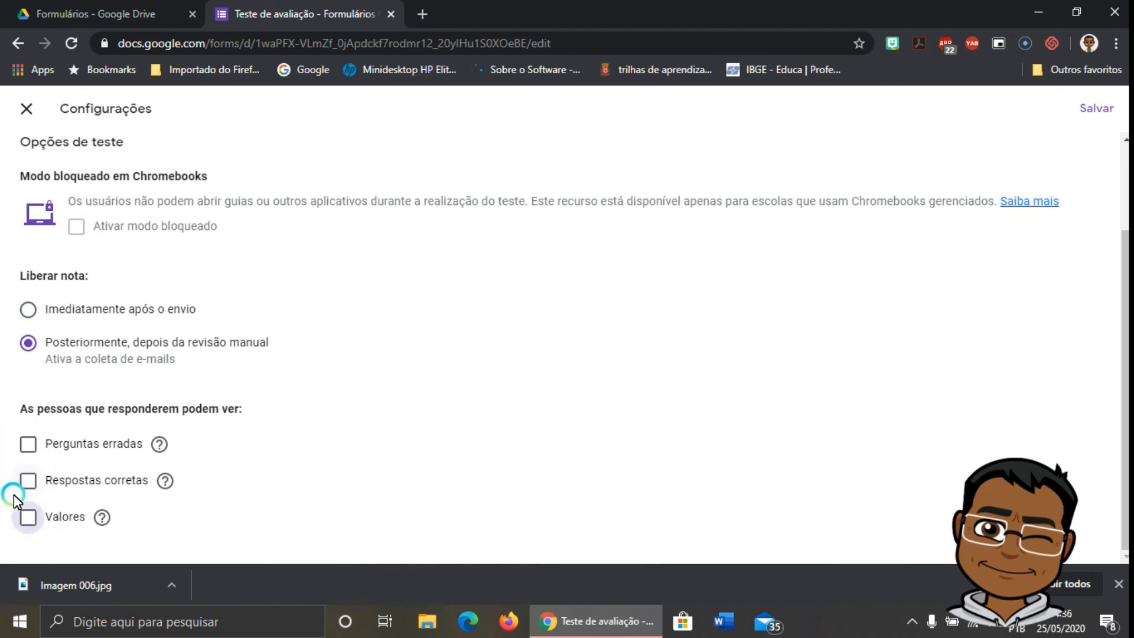
pyautogui.scroll(3, 20, 502)
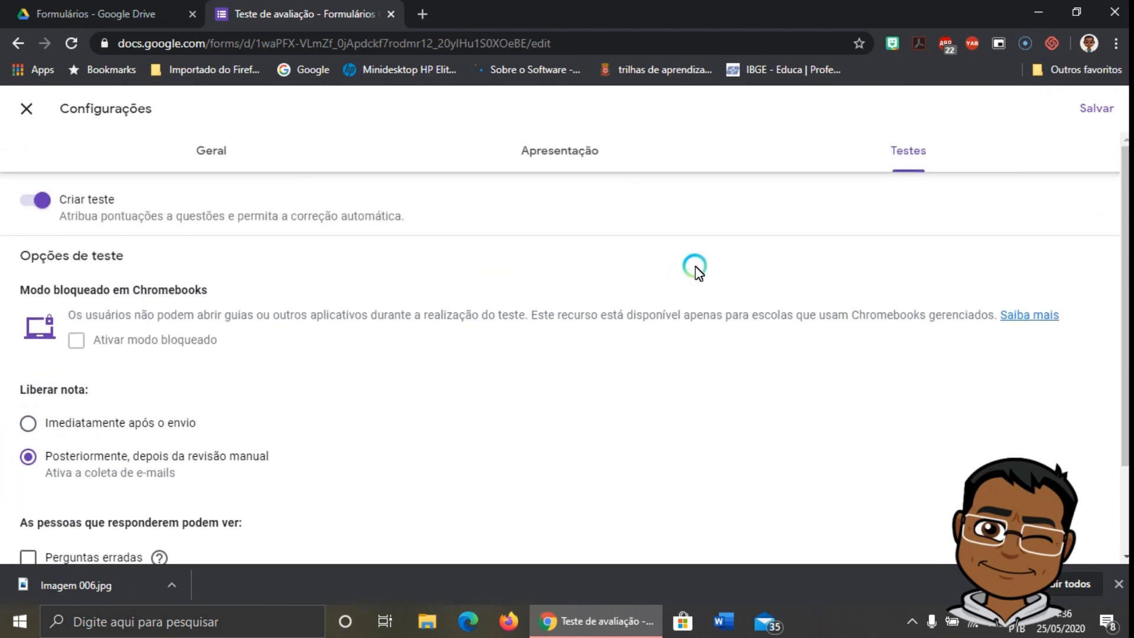
pyautogui.scroll(-2, 299, 392)
pyautogui.scroll(2, 30, 167)
pyautogui.scroll(-2, 291, 350)
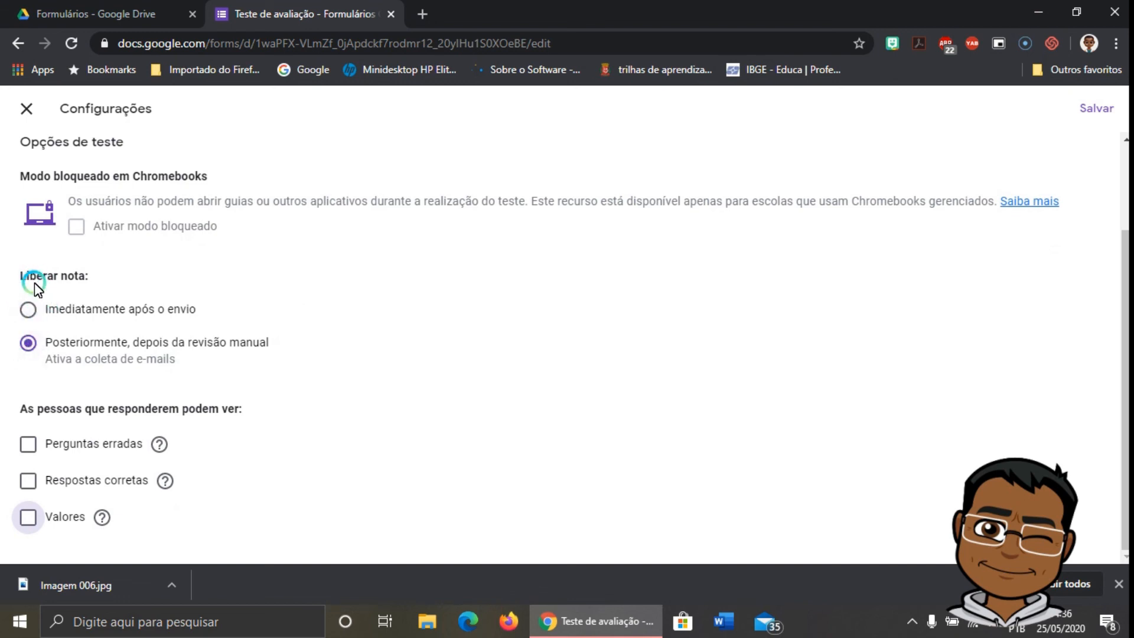
pyautogui.scroll(2, 41, 292)
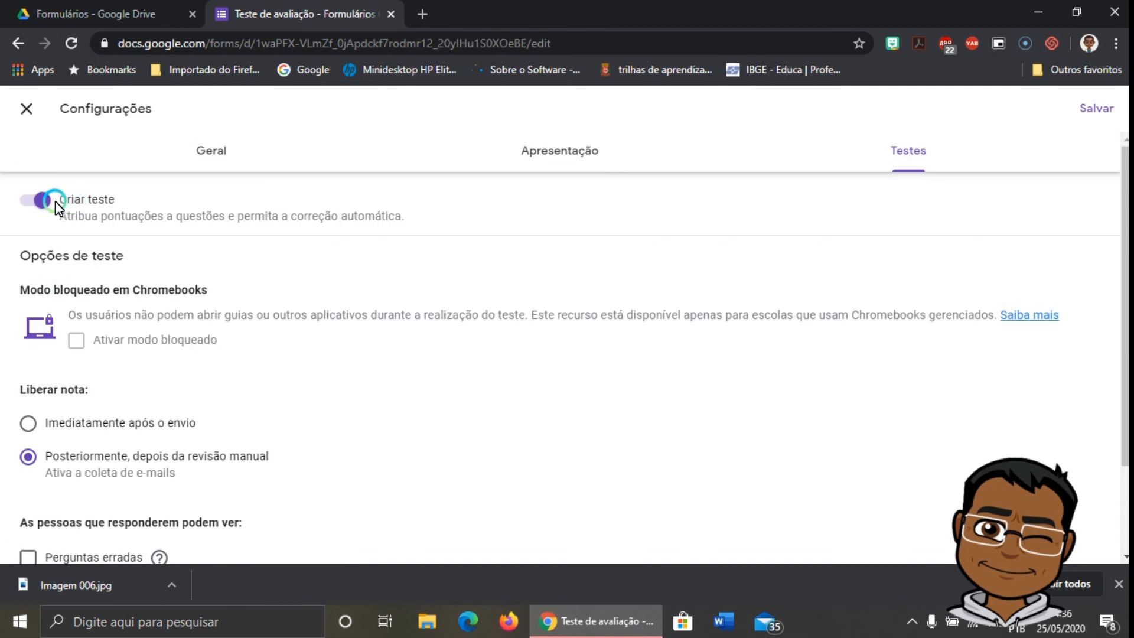
pyautogui.scroll(-2, 88, 337)
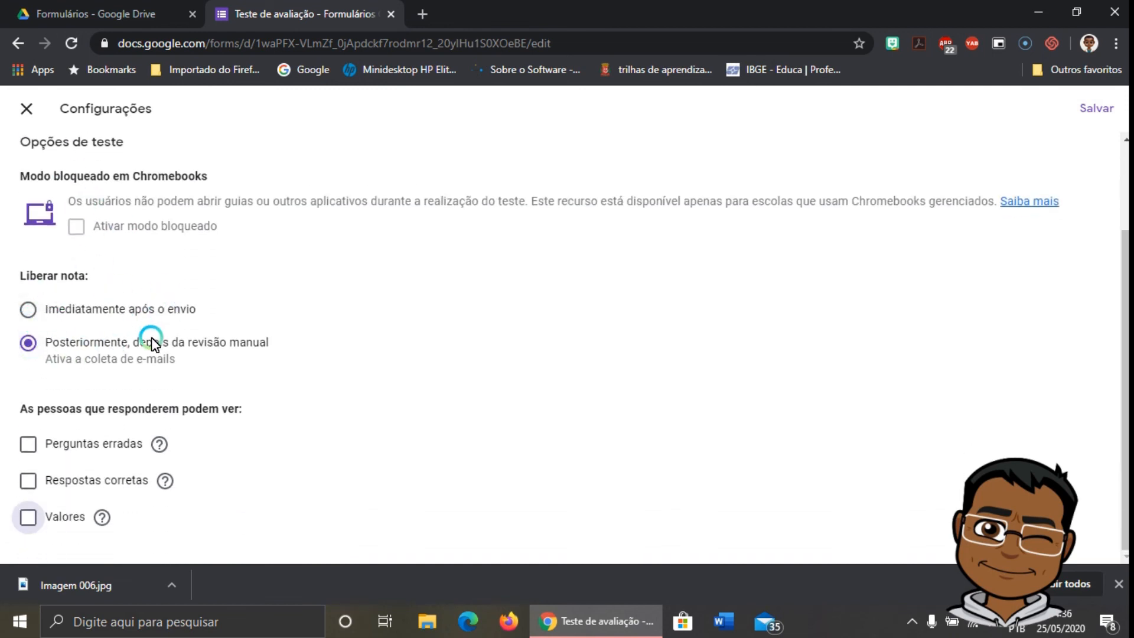
pyautogui.scroll(2, 152, 340)
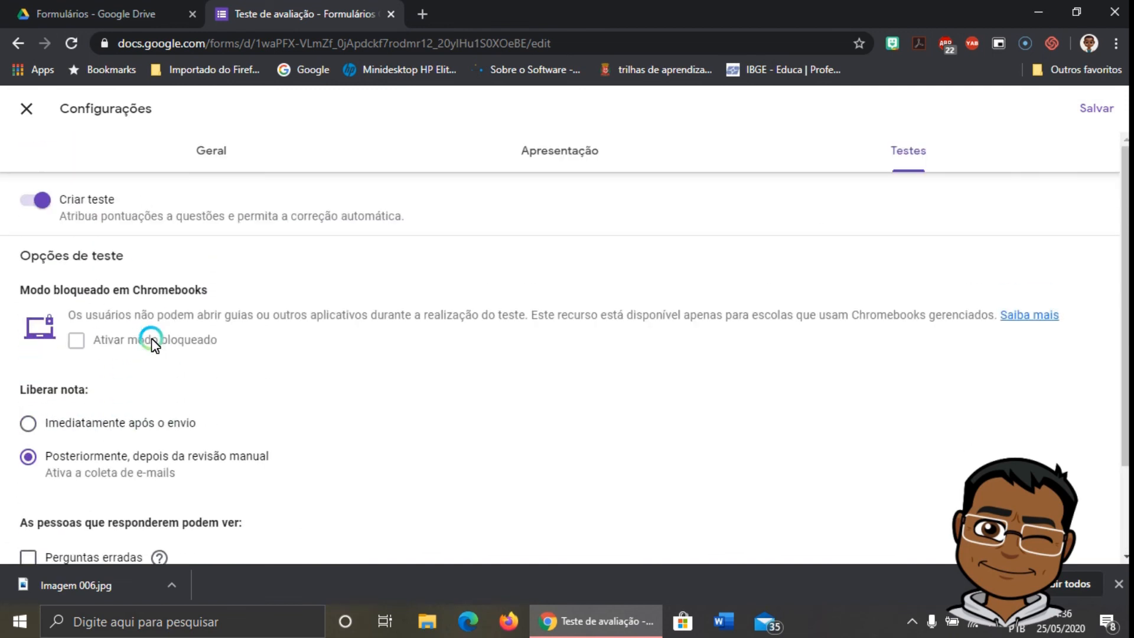
pyautogui.click(1106, 110)
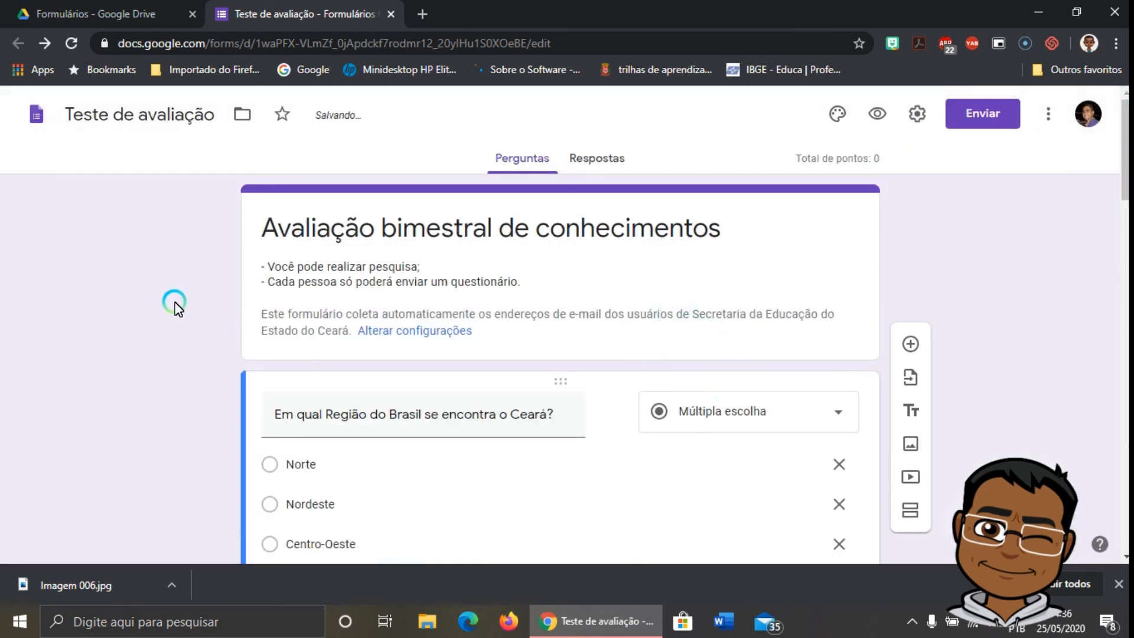
# - Try to open the answer key of the question "Em qual Região do Brasil se encontra o Ceará?" and look through the form
pyautogui.scroll(-4, 175, 304)
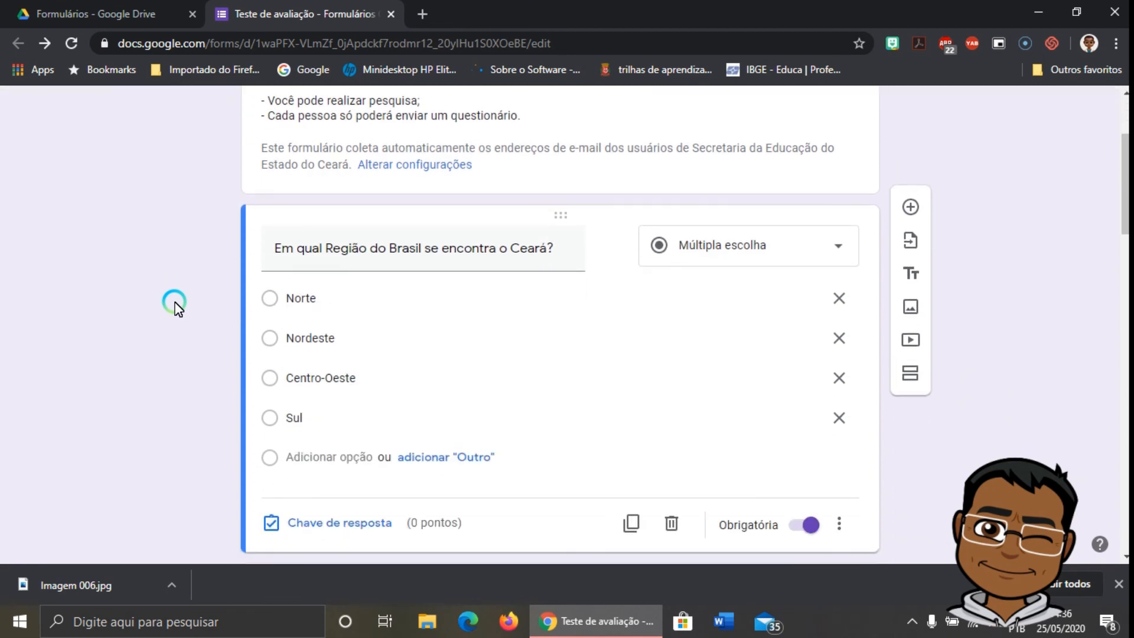
pyautogui.scroll(1, 175, 304)
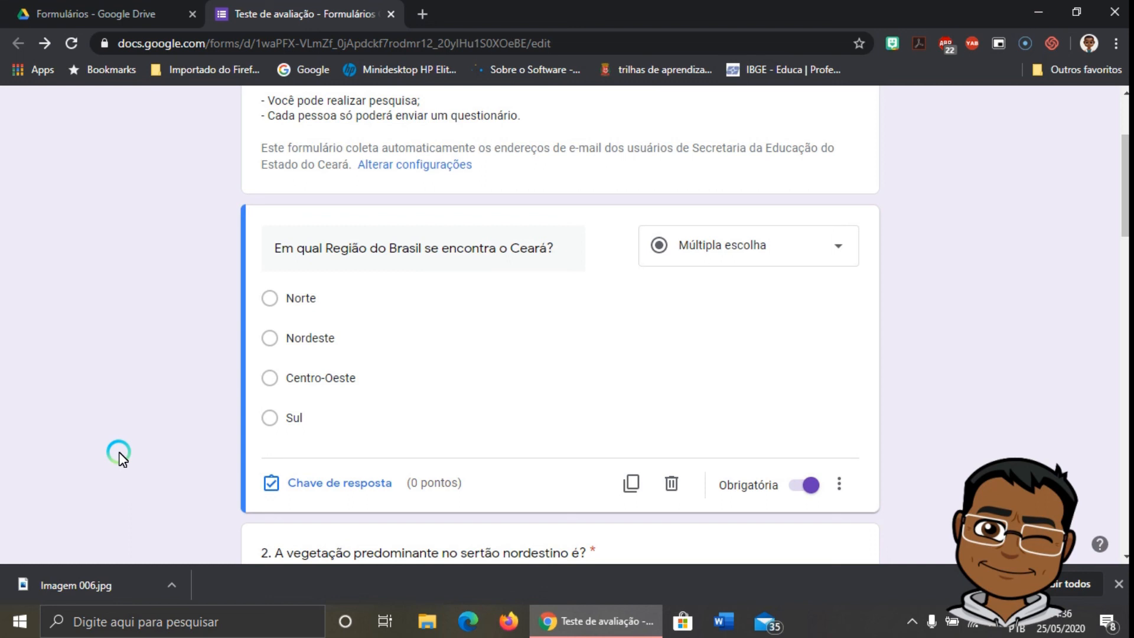
pyautogui.click(345, 484)
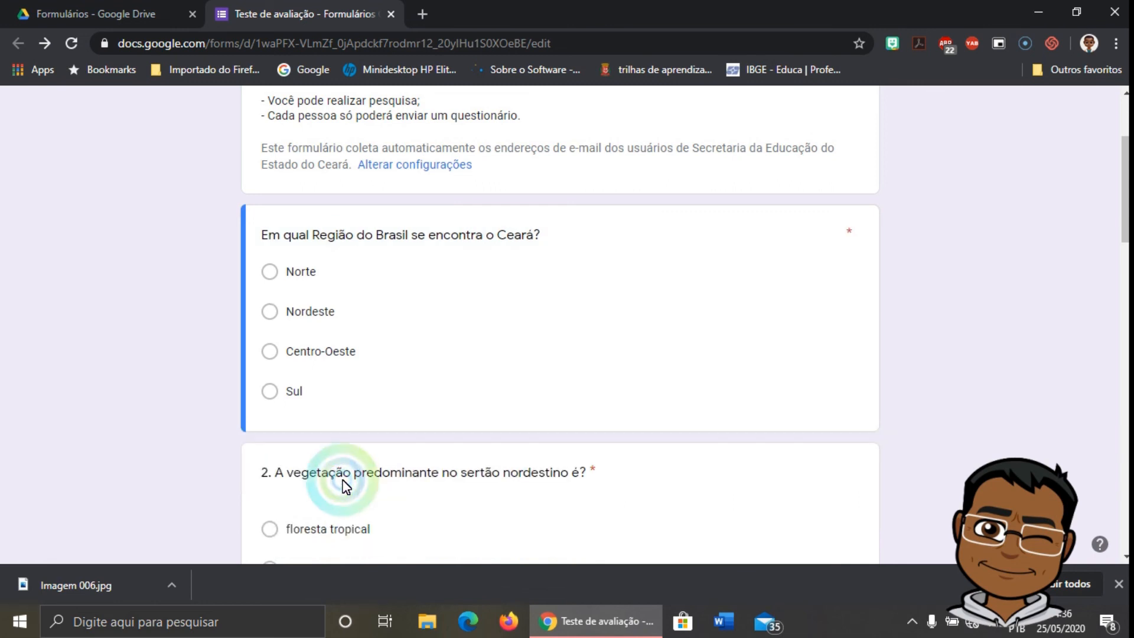
pyautogui.scroll(2, 375, 339)
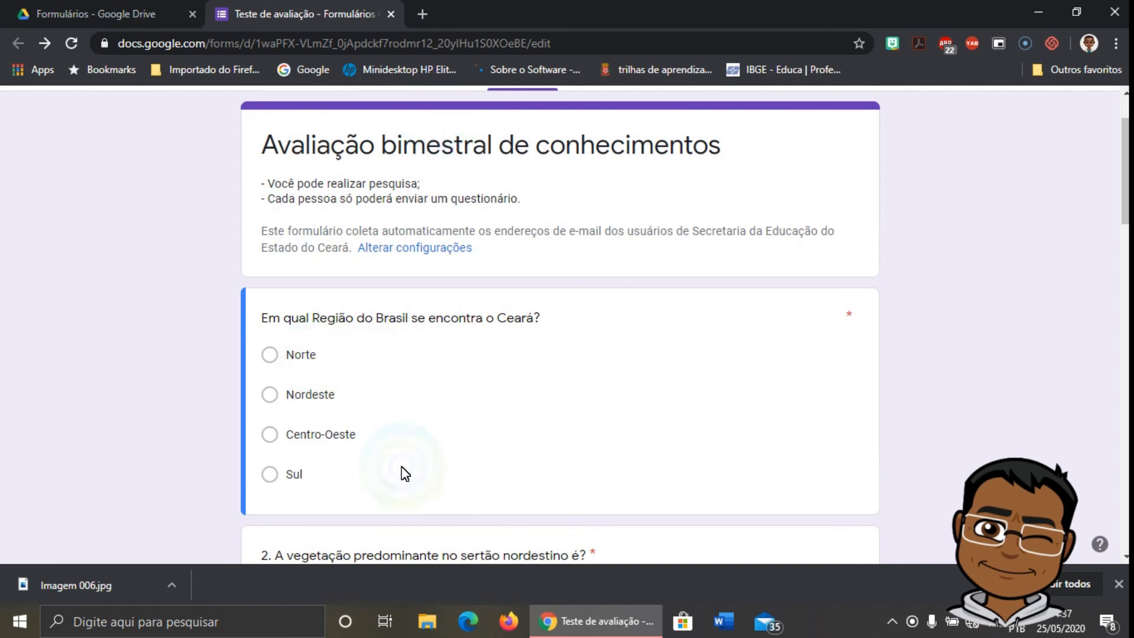
pyautogui.scroll(-20, 405, 473)
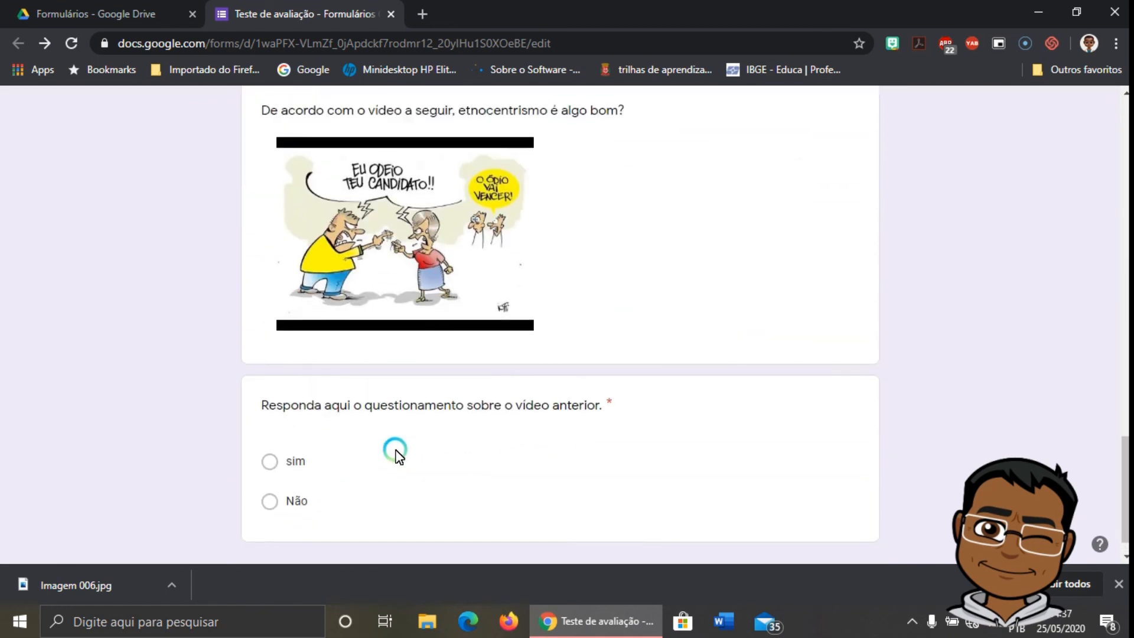
pyautogui.scroll(20, 395, 455)
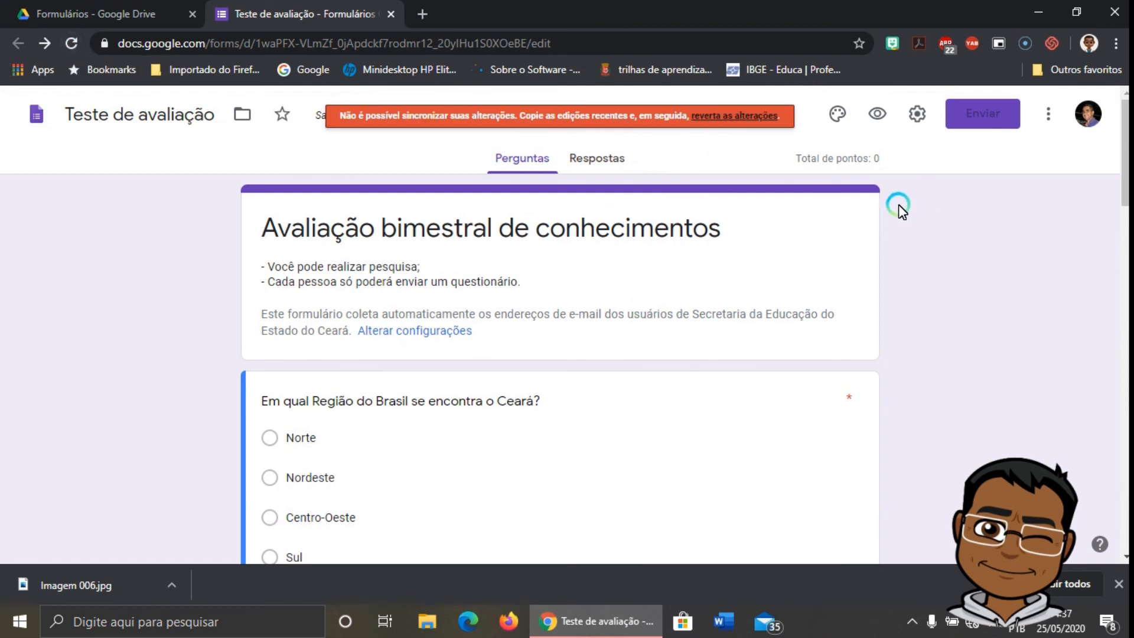
# - Check the computer's Wi-Fi connection, dismiss the wireless notification and return to the form
pyautogui.click(974, 629)
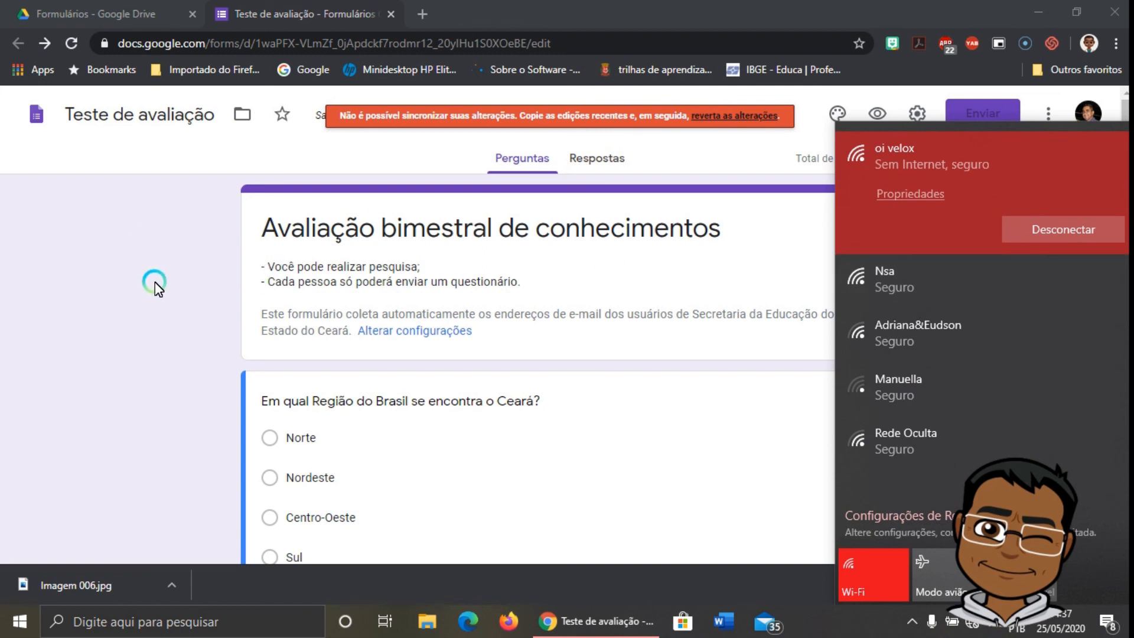
pyautogui.click(172, 305)
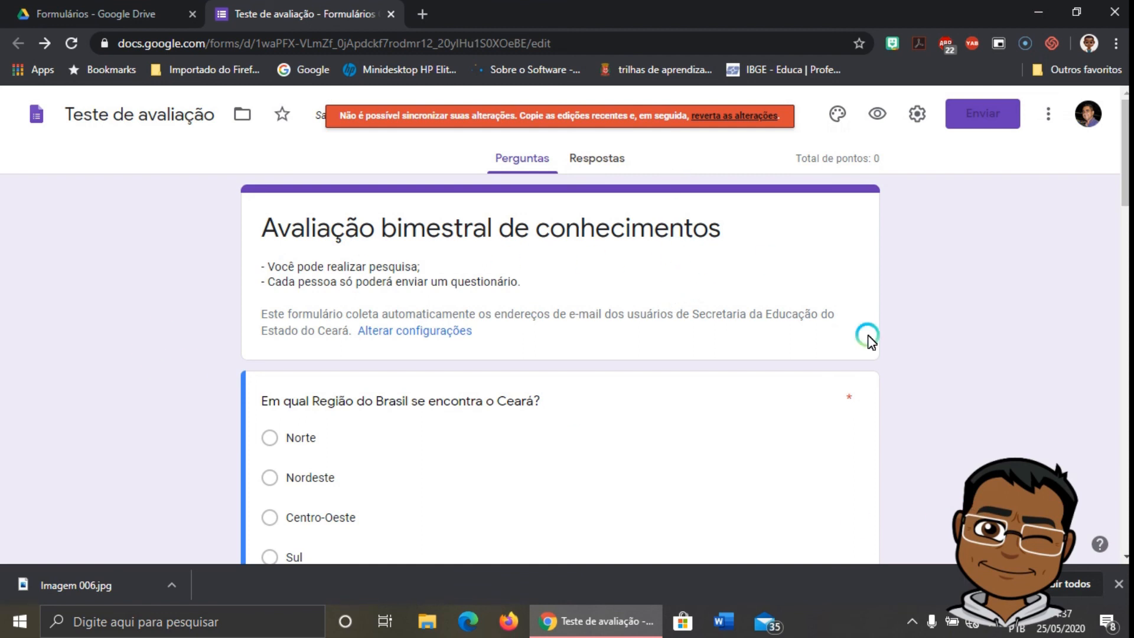
pyautogui.click(1038, 12)
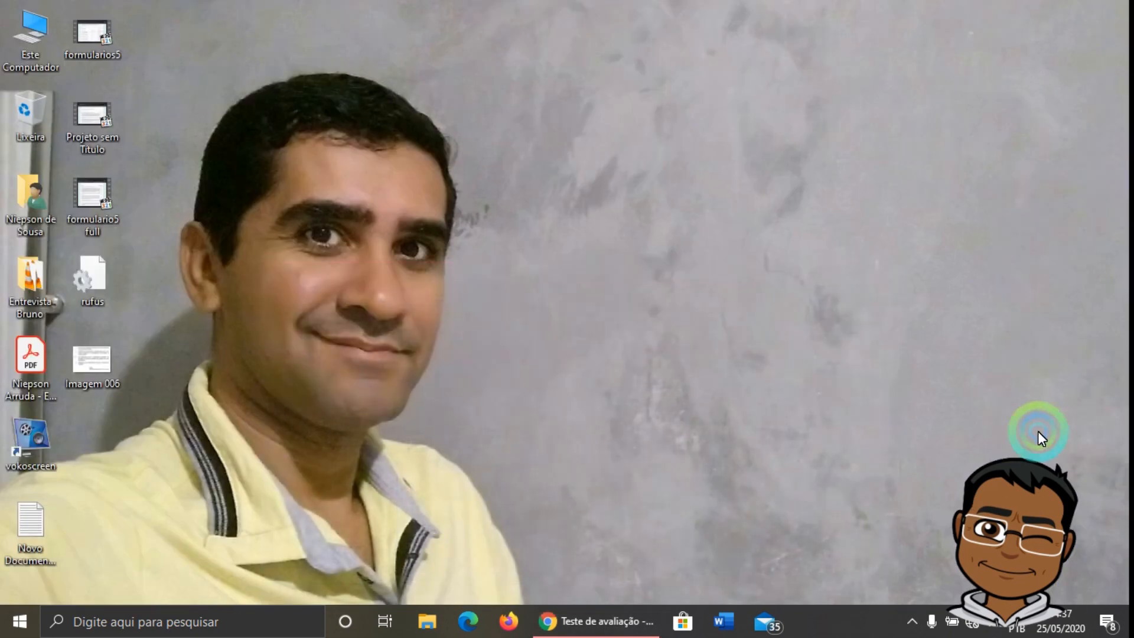
pyautogui.click(911, 621)
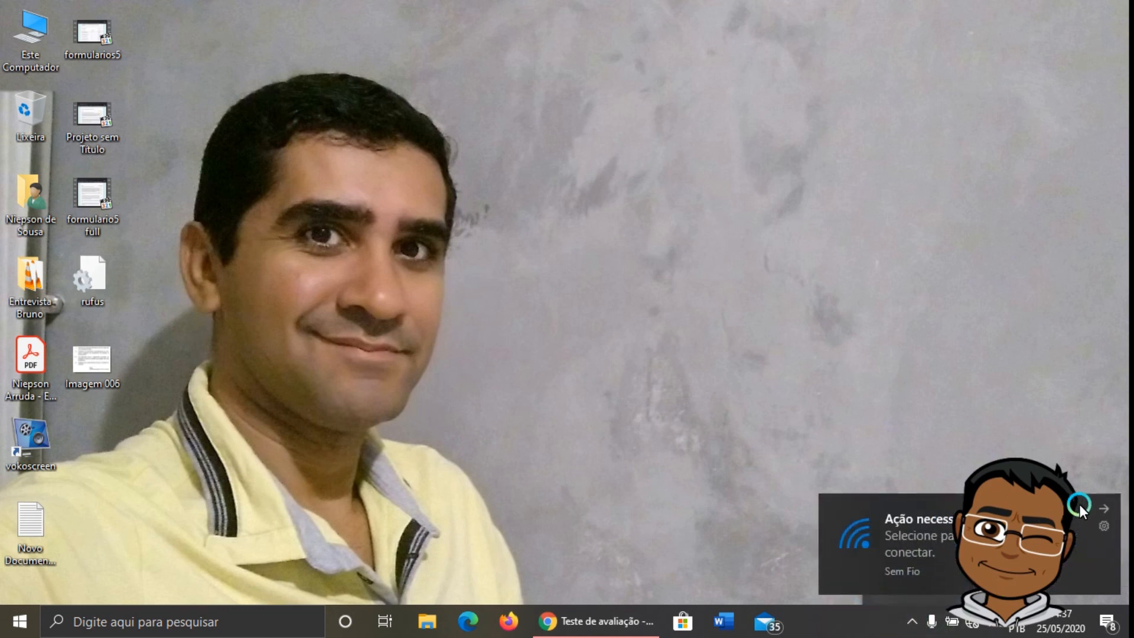
pyautogui.click(1103, 507)
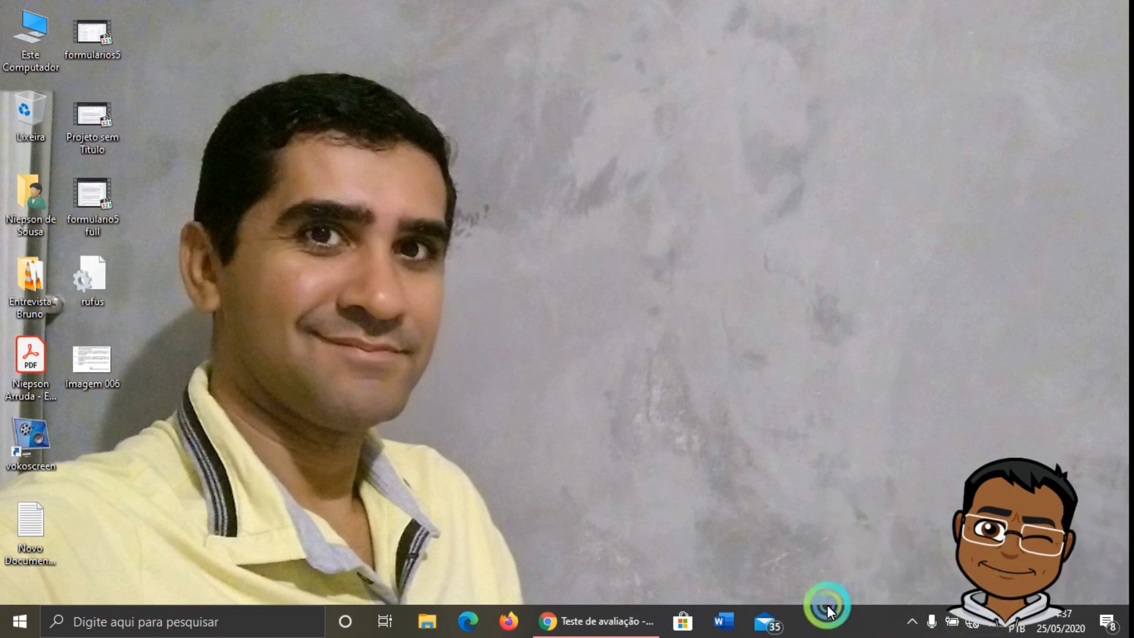
pyautogui.click(587, 618)
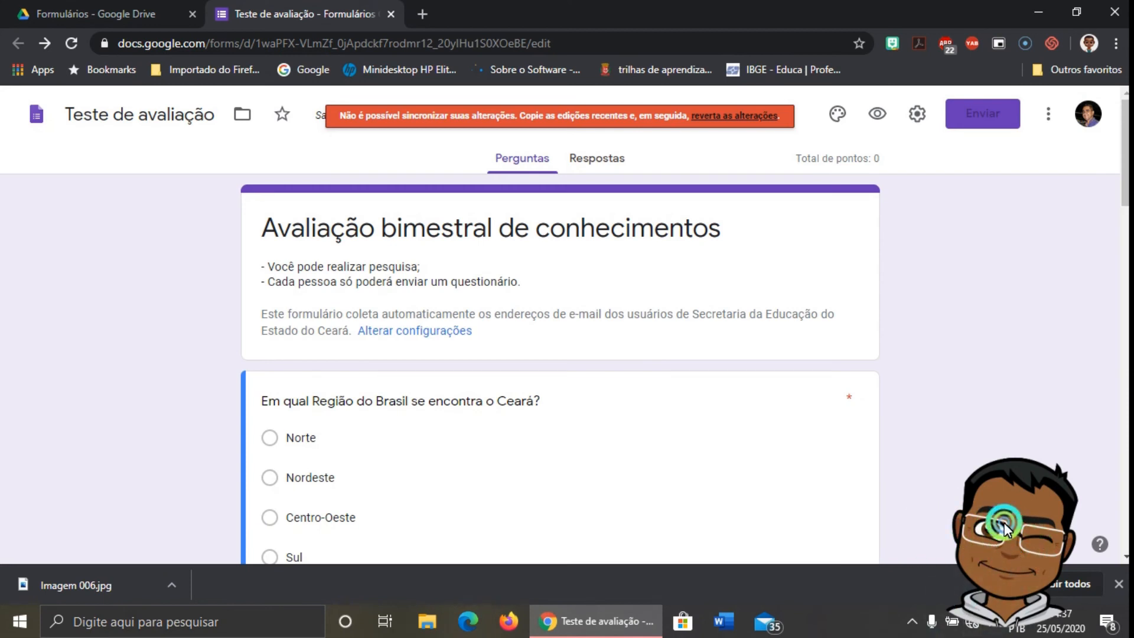
pyautogui.click(911, 621)
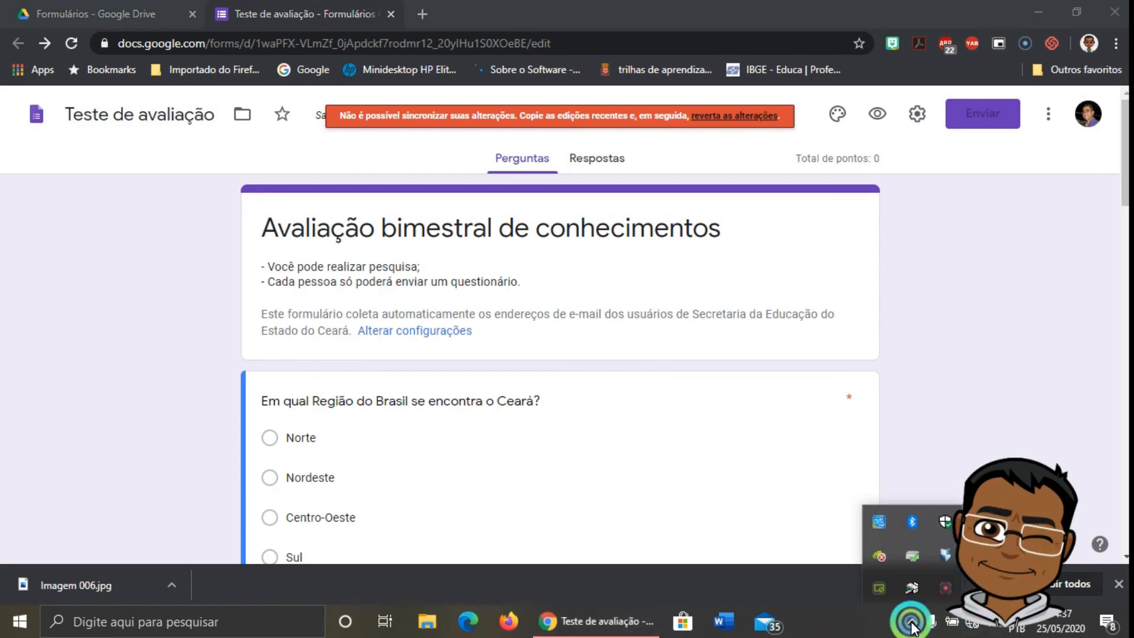
pyautogui.click(942, 588)
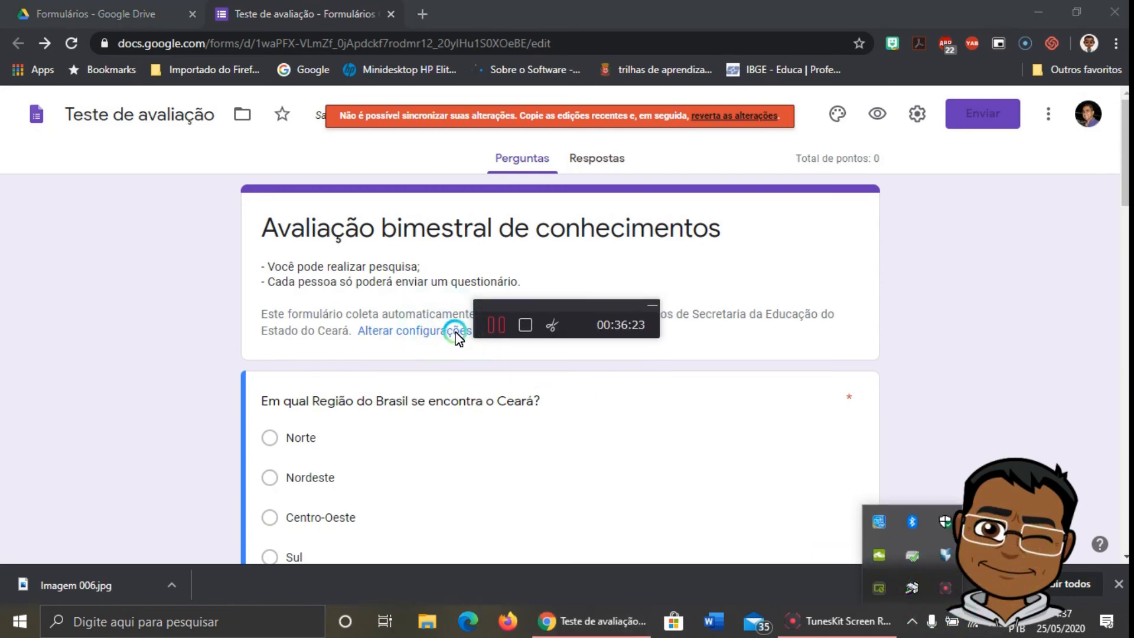
pyautogui.click(495, 326)
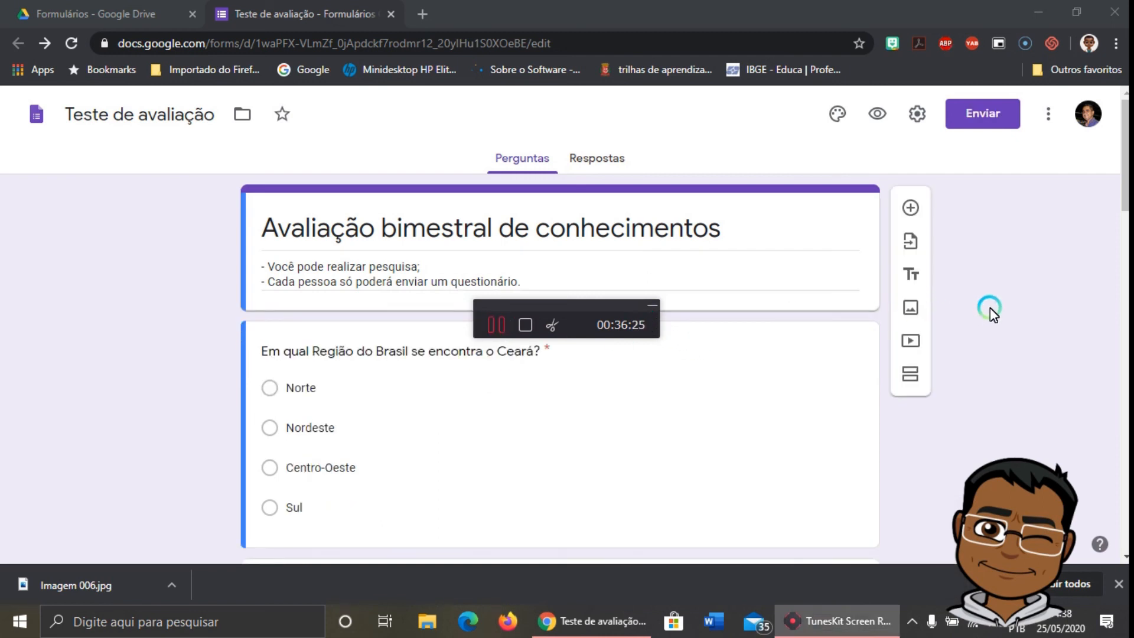
pyautogui.click(993, 310)
pyautogui.click(680, 331)
pyautogui.click(648, 306)
pyautogui.scroll(-3, 261, 357)
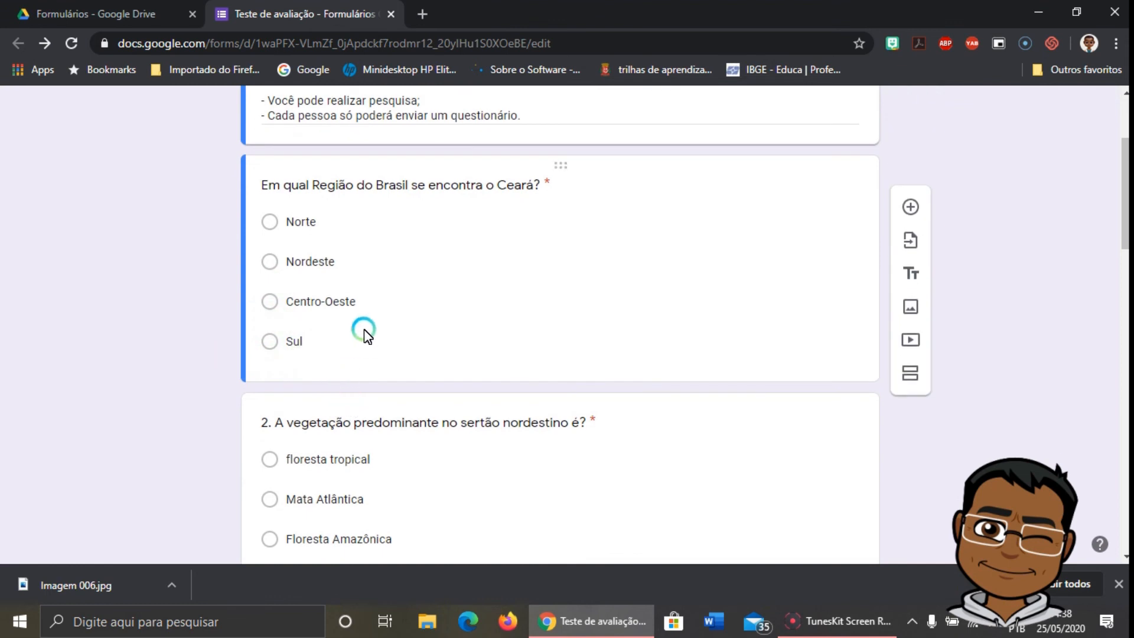
pyautogui.click(364, 330)
pyautogui.scroll(3, 657, 256)
pyautogui.click(1002, 264)
pyautogui.scroll(-3, 959, 222)
pyautogui.scroll(3, 961, 220)
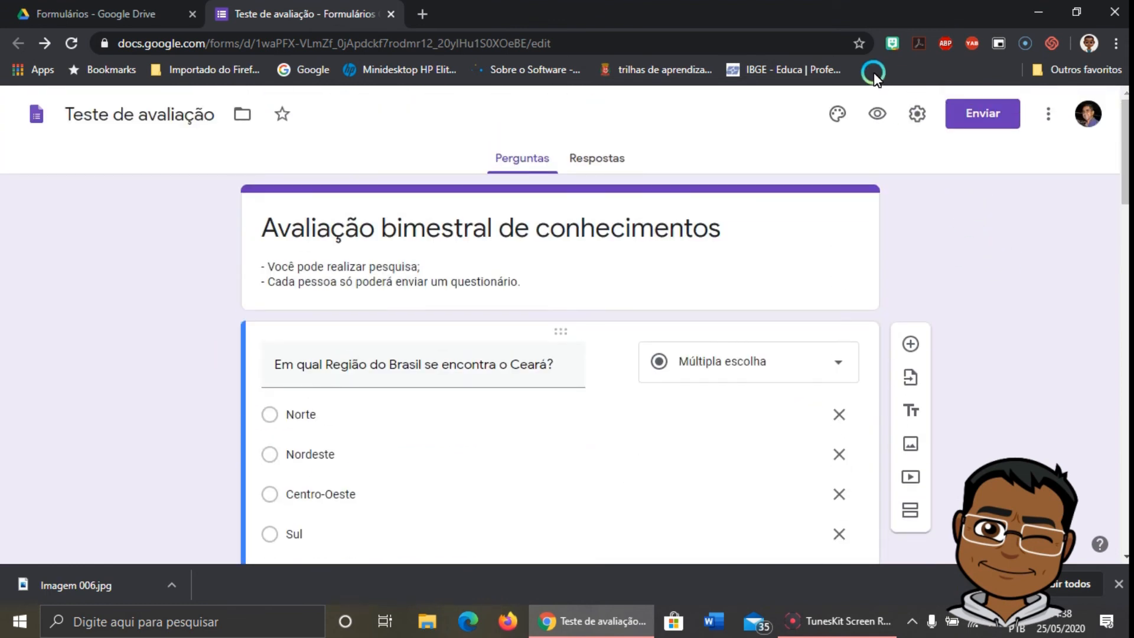
# - In the form's general settings, lift the restriction to users of Secretaria da Educação do Estado do Ceará and trusted organizations
pyautogui.click(914, 112)
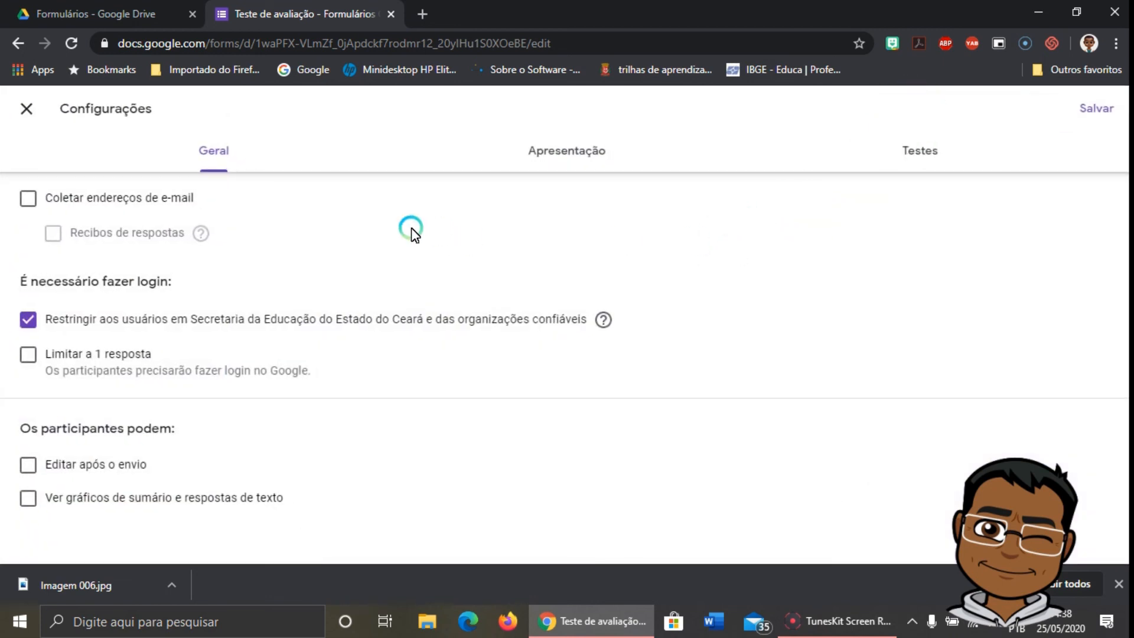
pyautogui.click(34, 325)
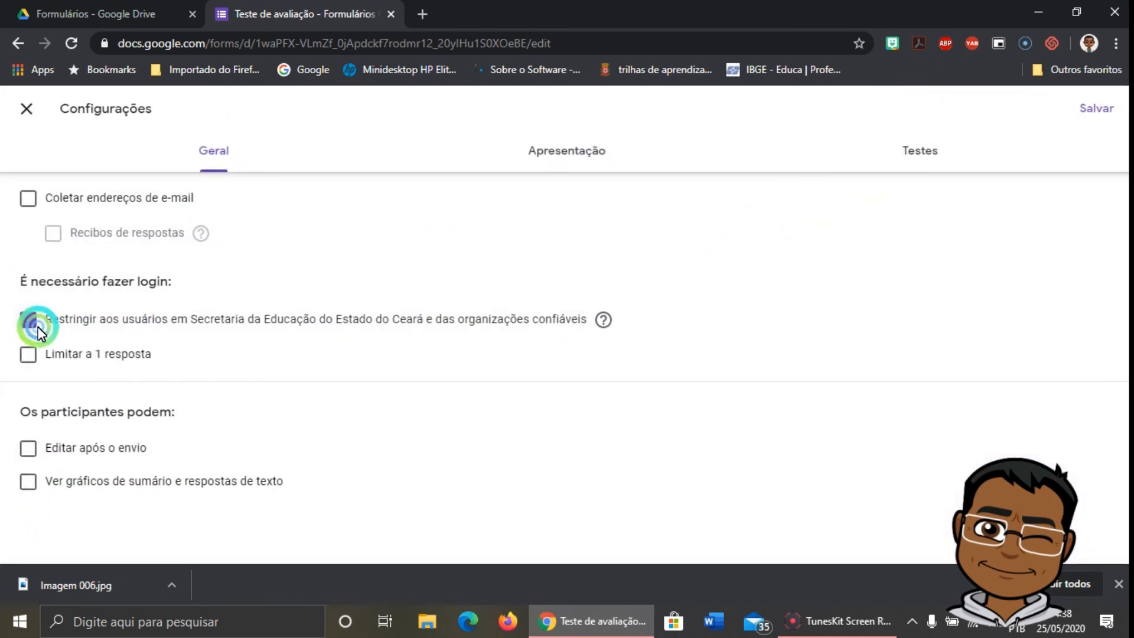
pyautogui.click(28, 380)
# - In the presentation settings, disable "Mostrar link para enviar outra resposta"
pyautogui.click(582, 149)
pyautogui.click(23, 267)
pyautogui.click(23, 269)
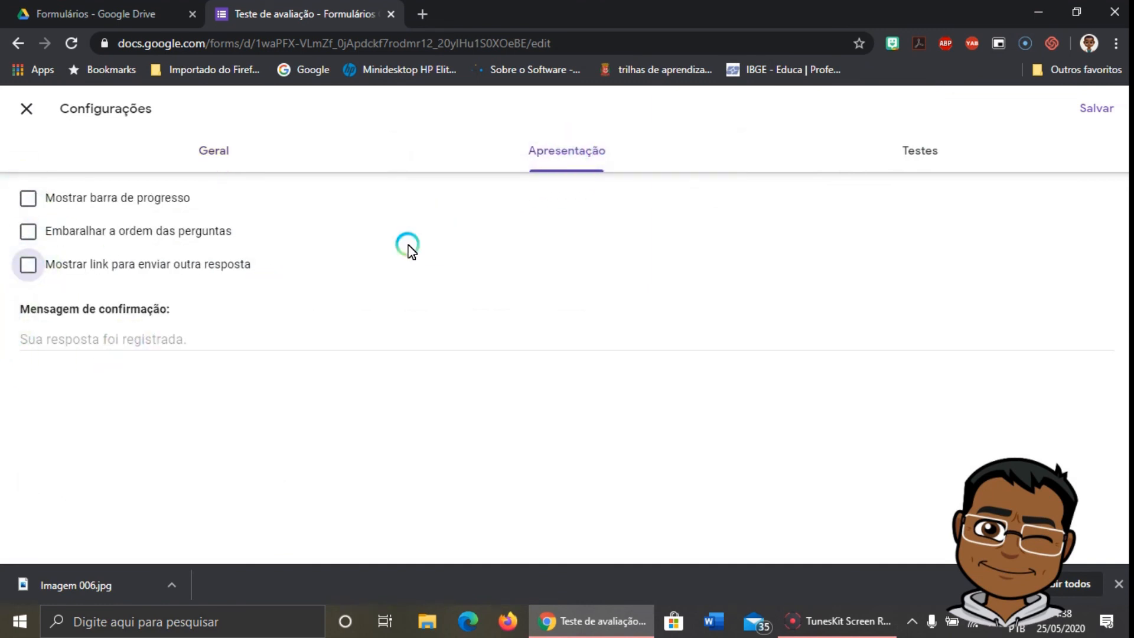
# - Turn the form into a test, release grades after manual review, change which results respondents can see, including Perguntas erradas, and save the settings
pyautogui.click(914, 142)
pyautogui.click(38, 199)
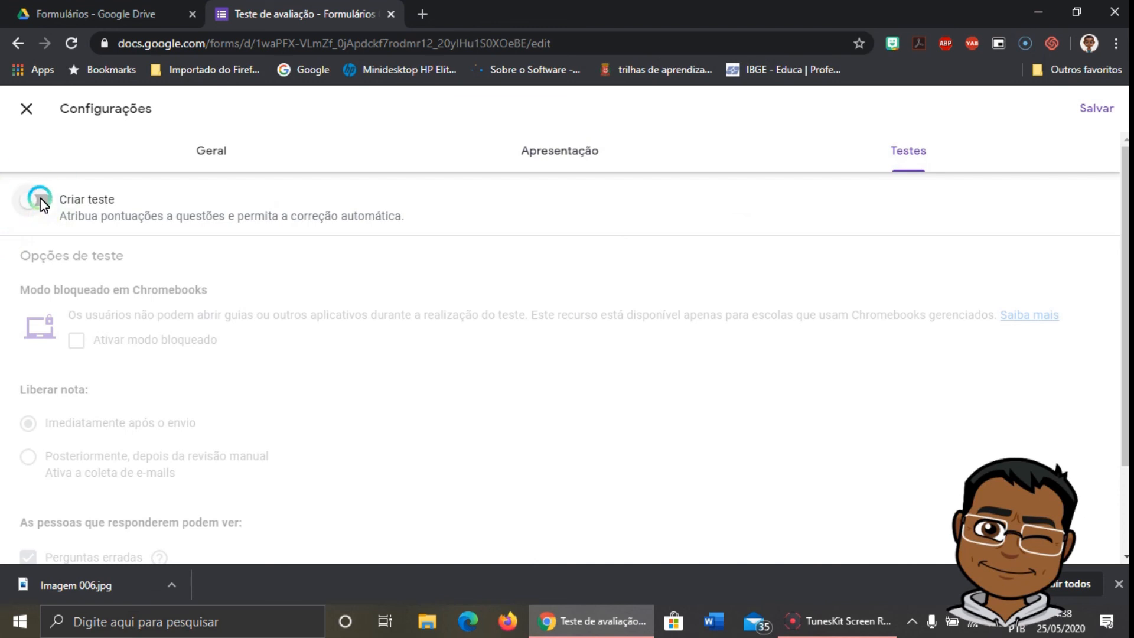
pyautogui.scroll(-2, 254, 327)
pyautogui.click(31, 344)
pyautogui.click(26, 443)
pyautogui.click(27, 482)
pyautogui.click(28, 517)
pyautogui.click(161, 515)
pyautogui.click(1060, 109)
pyautogui.click(1098, 107)
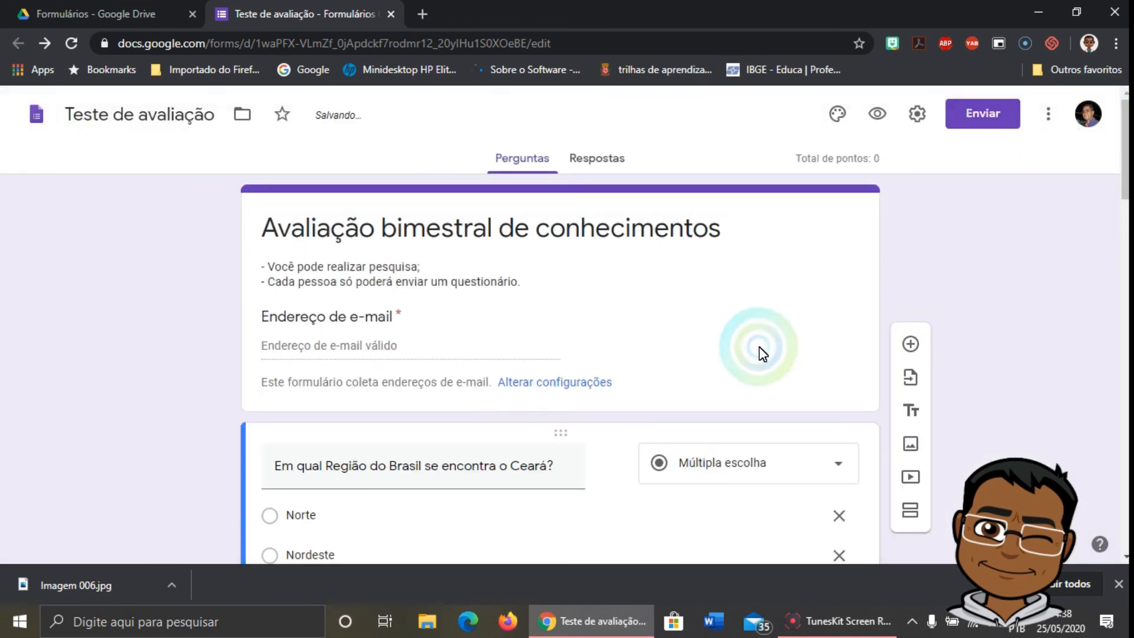
# - In the answer key of "Em qual Região do Brasil se encontra o Ceará?", assign 2 points and mark Nordeste as correct
pyautogui.click(56, 309)
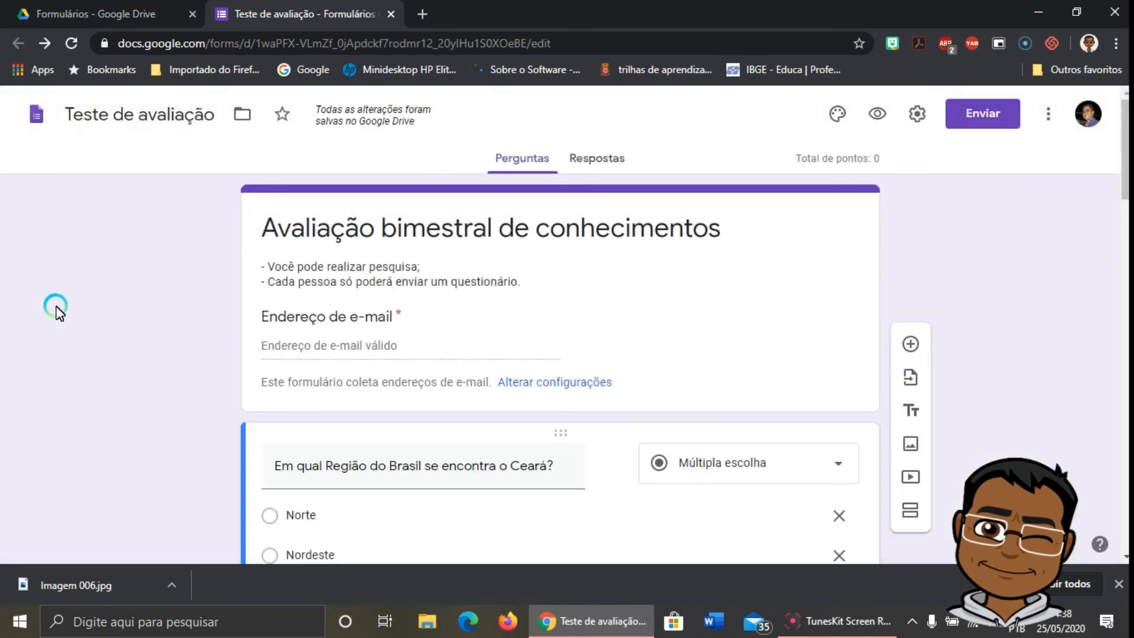
pyautogui.scroll(-5, 192, 283)
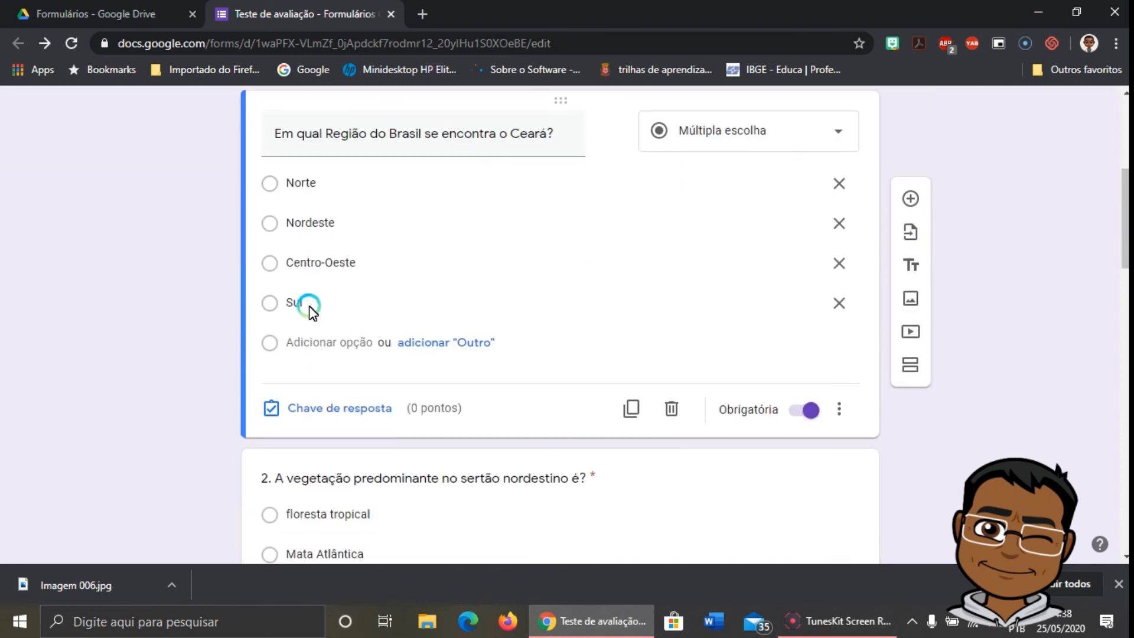
pyautogui.click(361, 411)
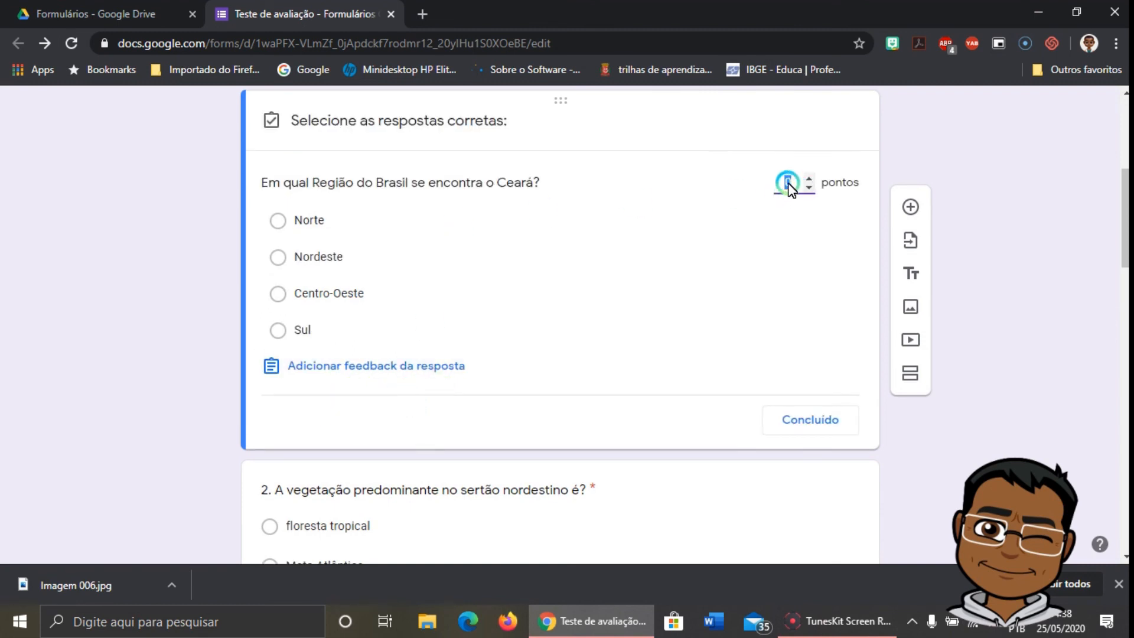
pyautogui.click(809, 178)
pyautogui.click(810, 176)
pyautogui.click(810, 177)
pyautogui.click(810, 177)
pyautogui.click(810, 190)
pyautogui.click(810, 179)
pyautogui.click(809, 189)
pyautogui.click(809, 175)
pyautogui.click(278, 254)
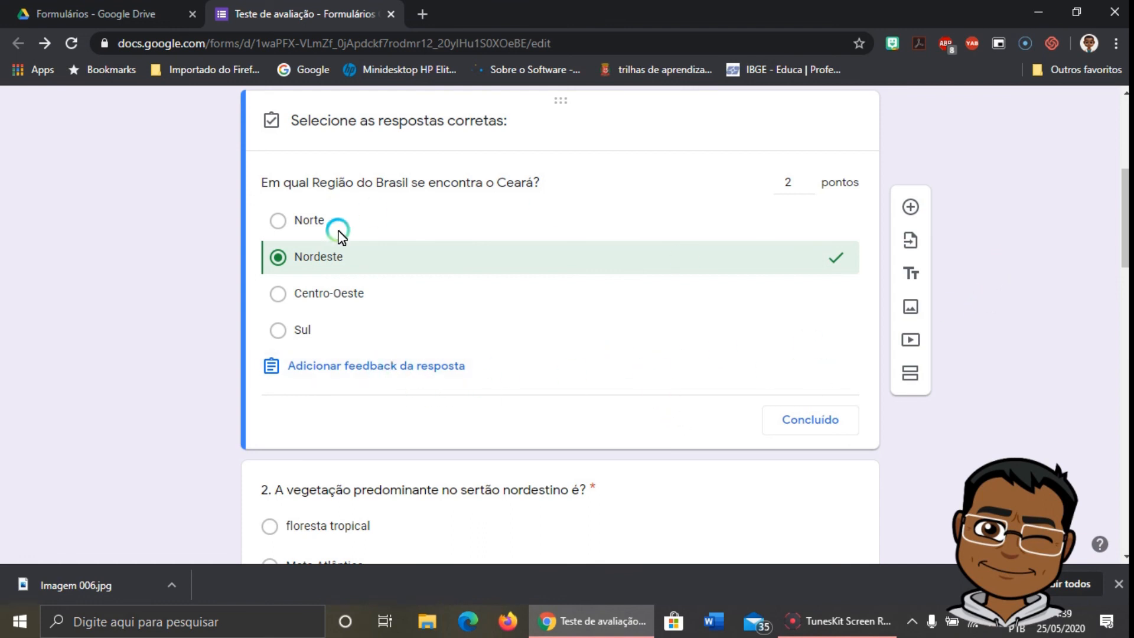
pyautogui.click(818, 425)
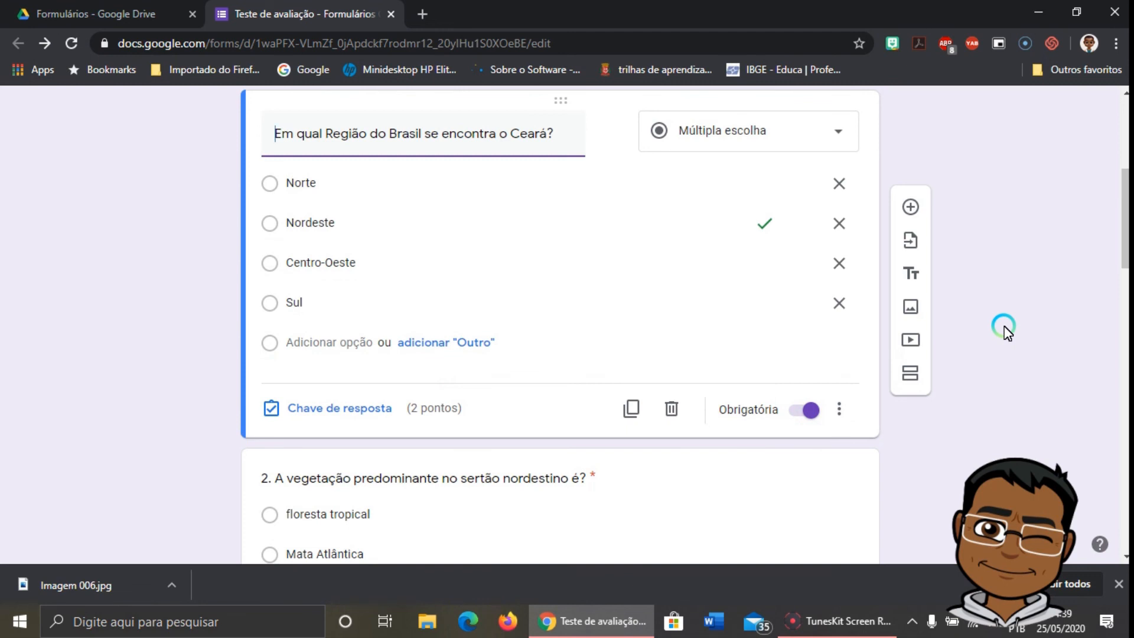
# - In question 2's answer key about the sertão nordestino vegetation, assign 2 points and mark Caatinga as correct
pyautogui.scroll(-5, 1005, 331)
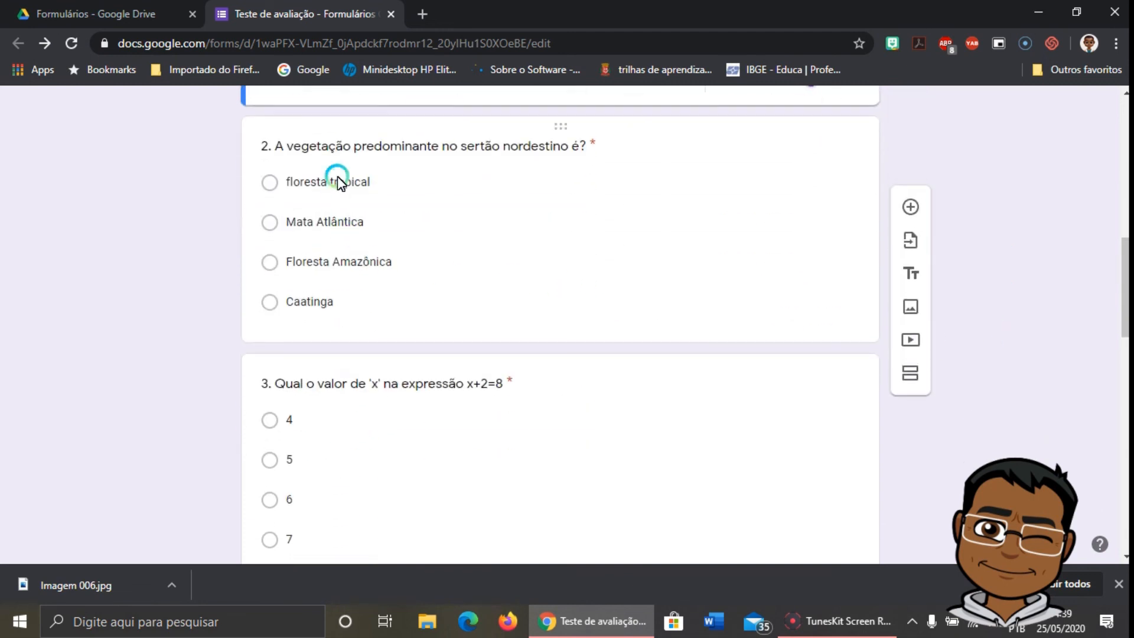
pyautogui.click(353, 145)
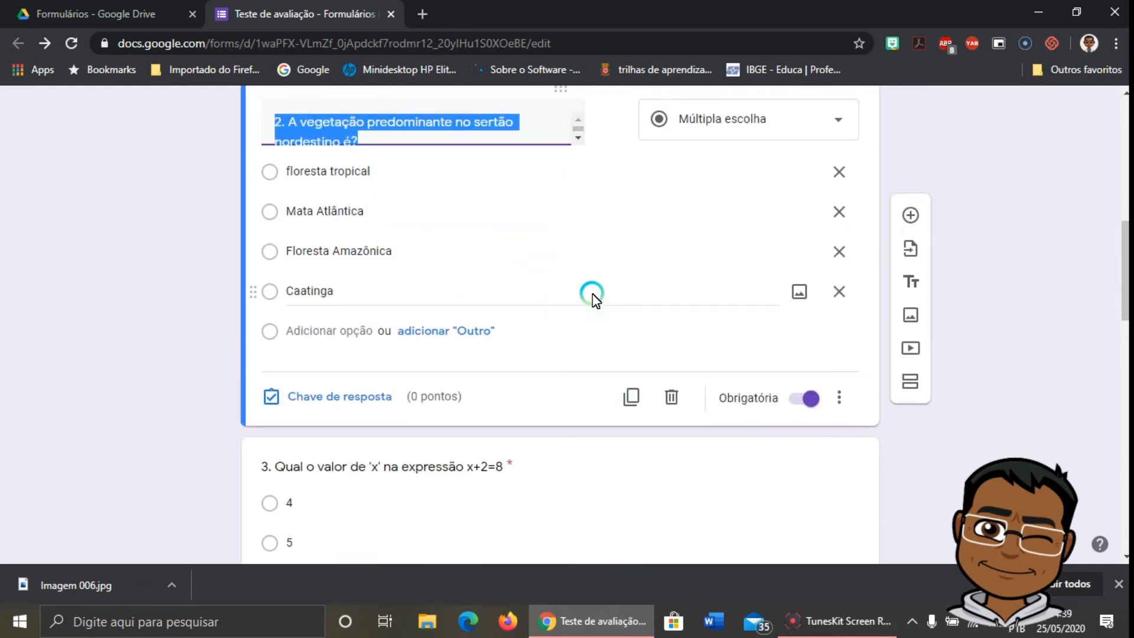
pyautogui.click(330, 479)
pyautogui.click(808, 253)
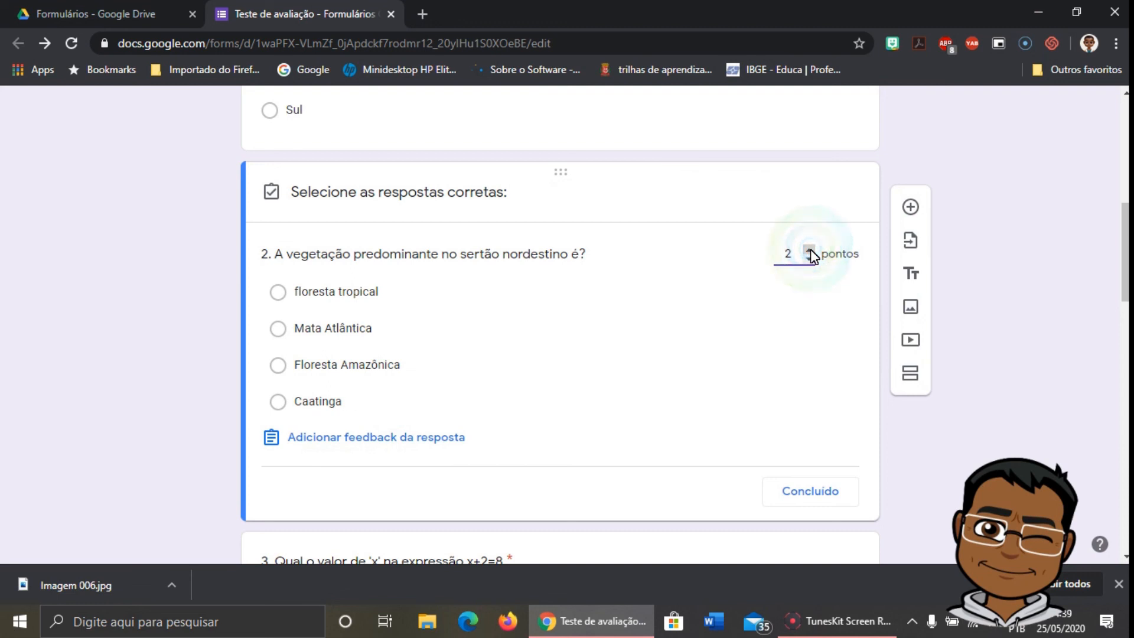
pyautogui.click(278, 402)
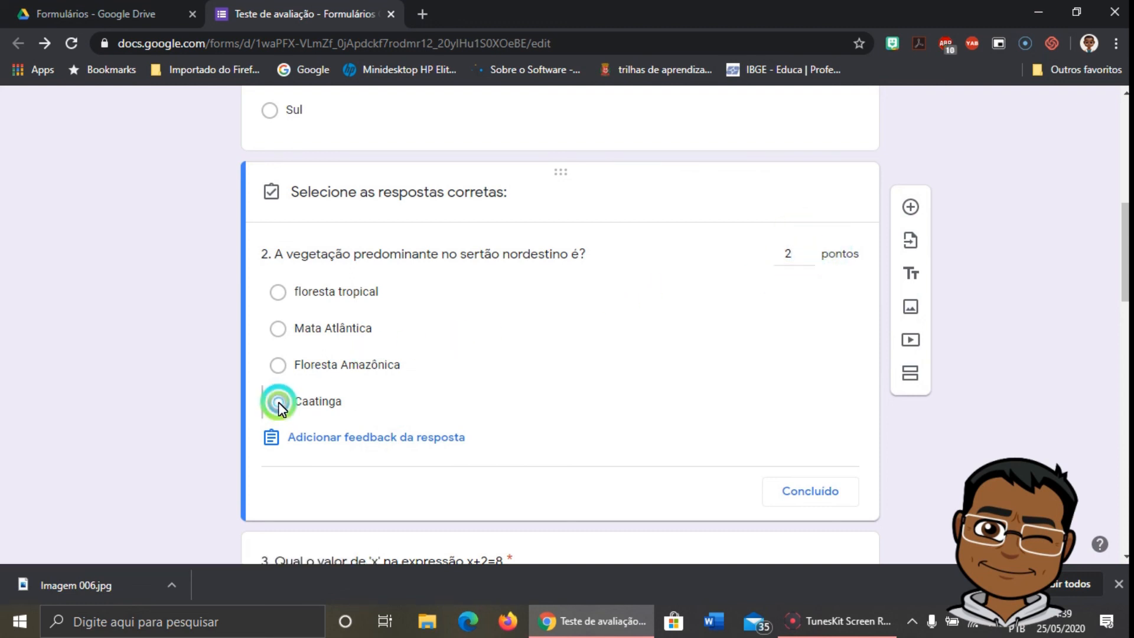
pyautogui.click(673, 387)
pyautogui.click(812, 476)
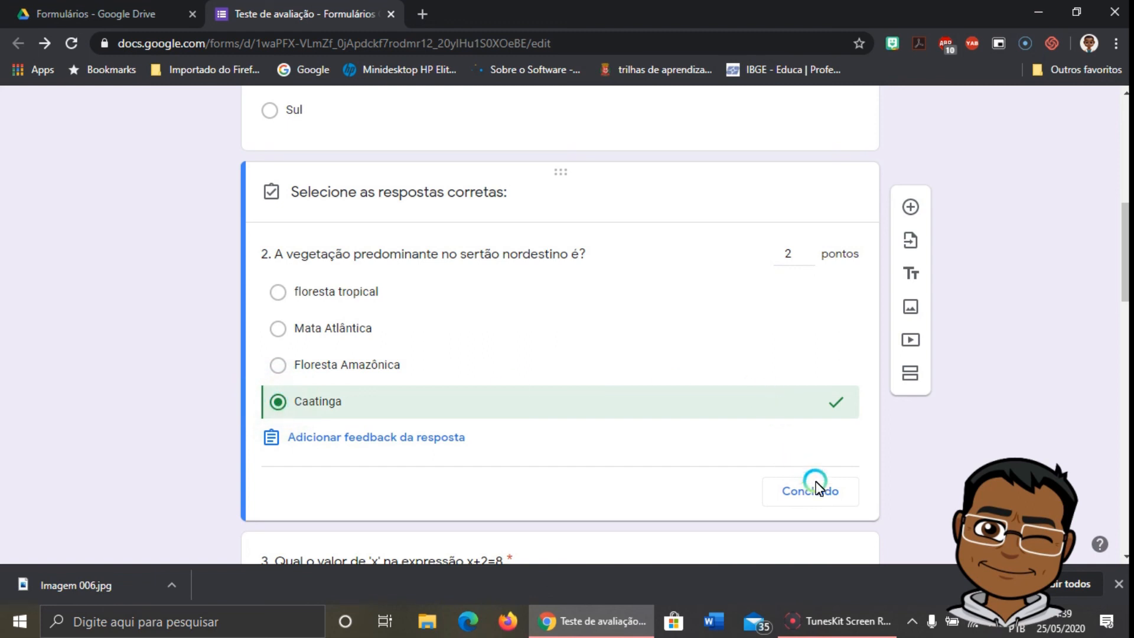
pyautogui.click(1039, 343)
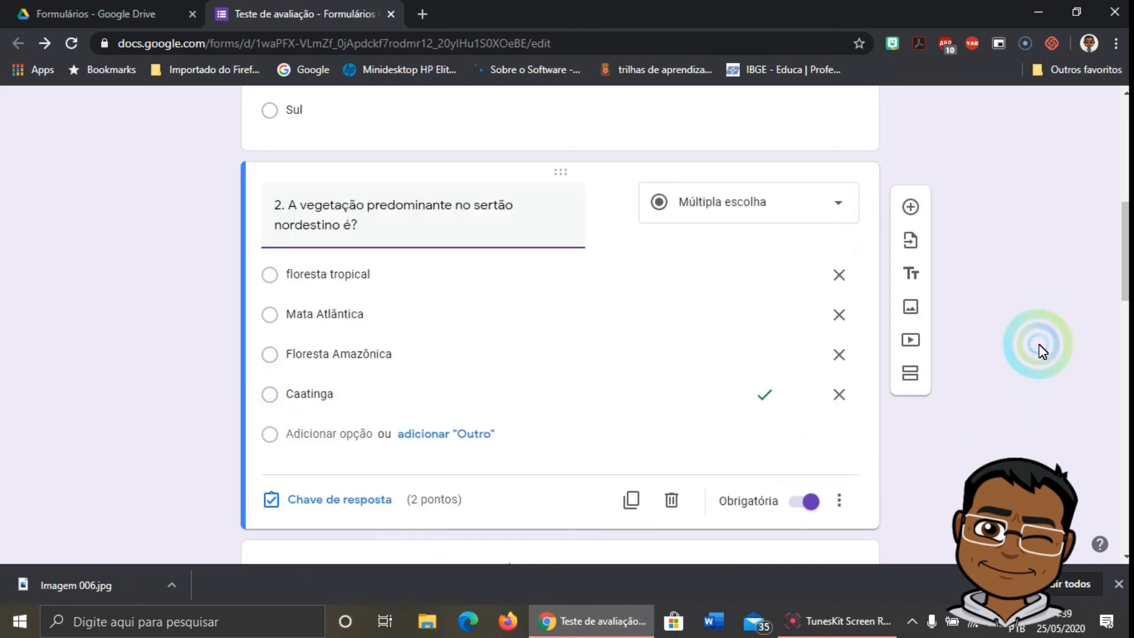
# - In question 3's answer key for the expression x+2=8, mark 6 as correct and assign 2 points
pyautogui.scroll(-5, 1041, 350)
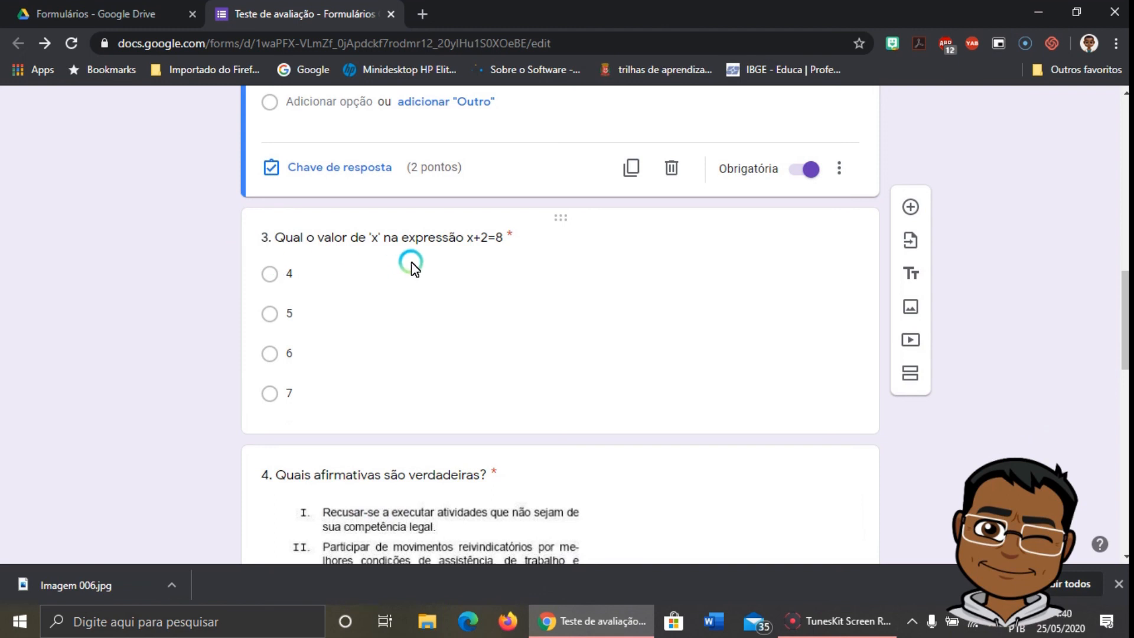
pyautogui.click(324, 394)
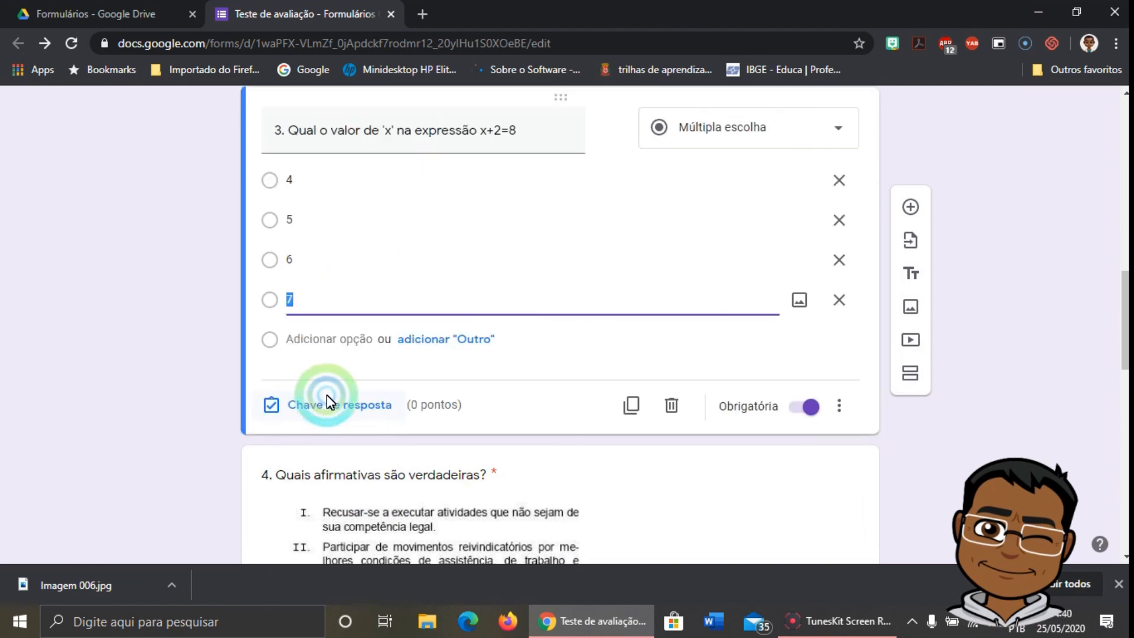
pyautogui.click(327, 395)
pyautogui.click(275, 289)
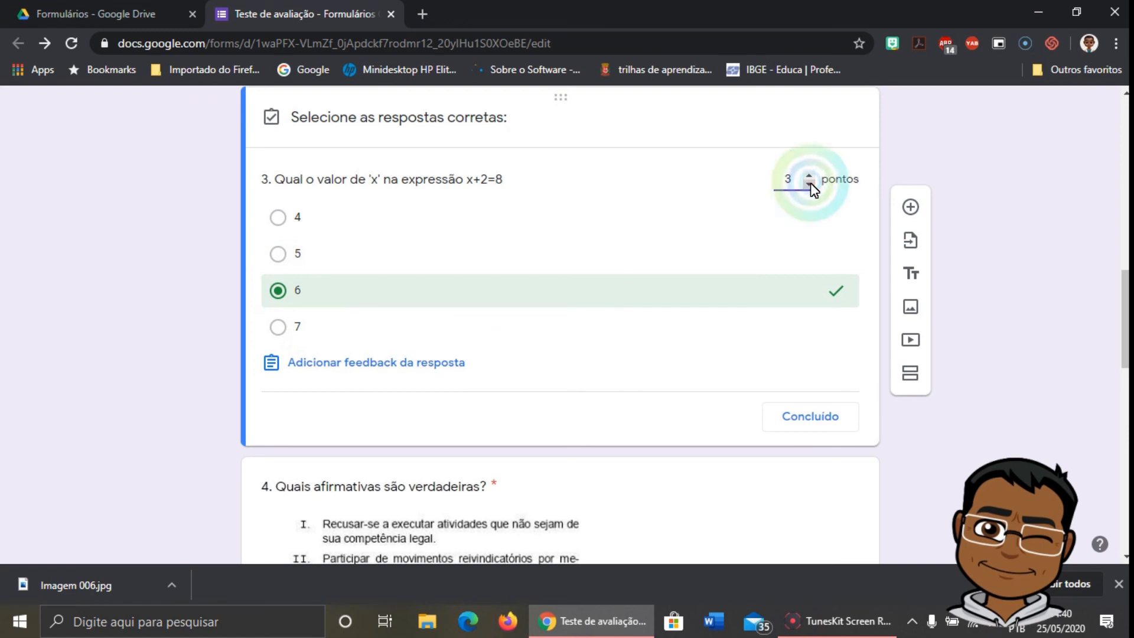
pyautogui.click(816, 416)
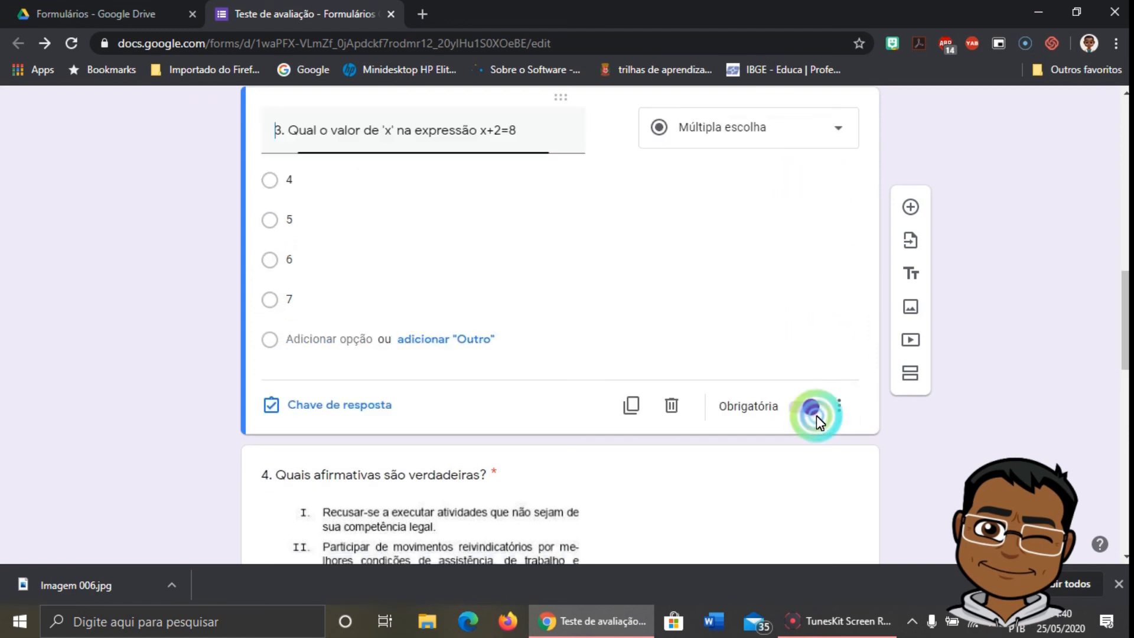
# - In the answer key of question 4, "Quais afirmativas são verdadeiras?", mark "II E III" as correct and assign 2 points
pyautogui.scroll(-5, 816, 416)
pyautogui.scroll(-1, 816, 416)
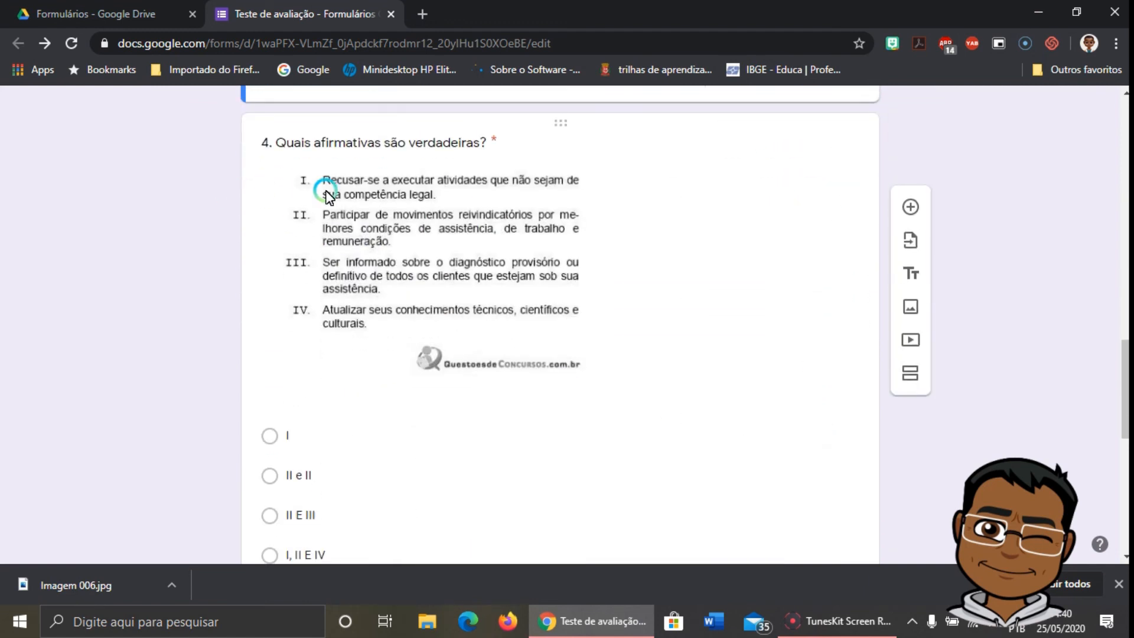
pyautogui.scroll(-2, 330, 248)
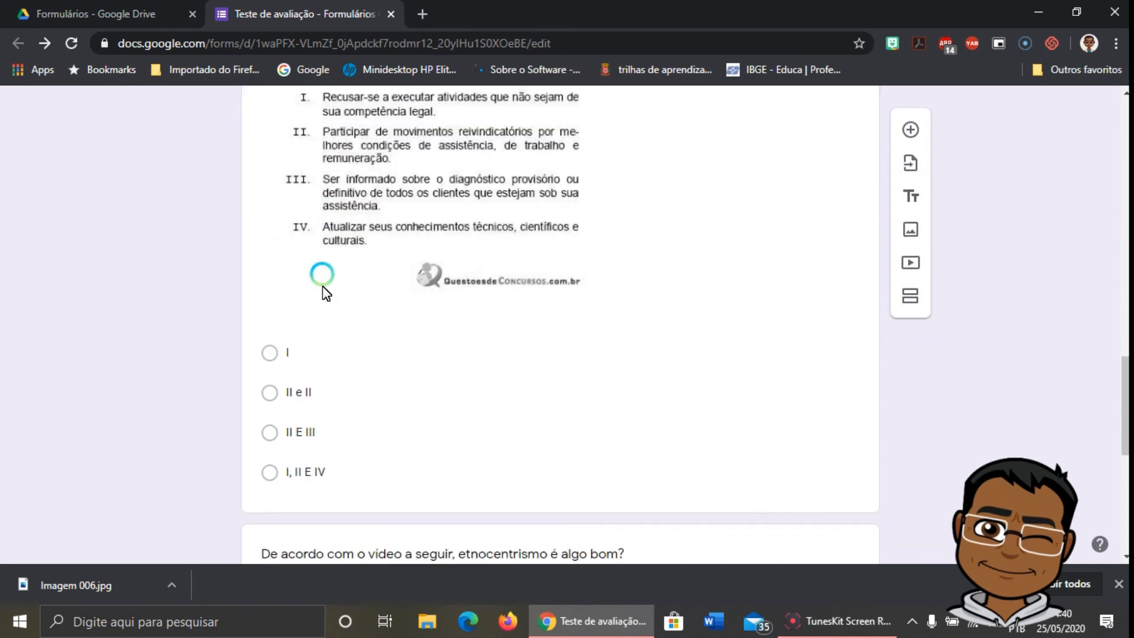
pyautogui.click(315, 477)
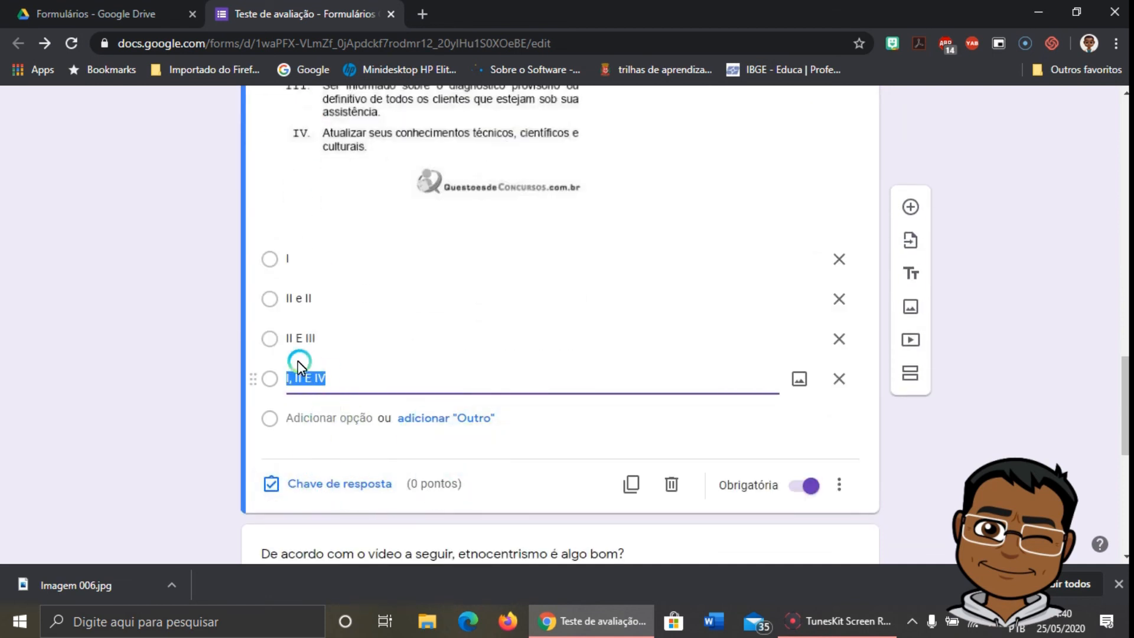
pyautogui.click(321, 488)
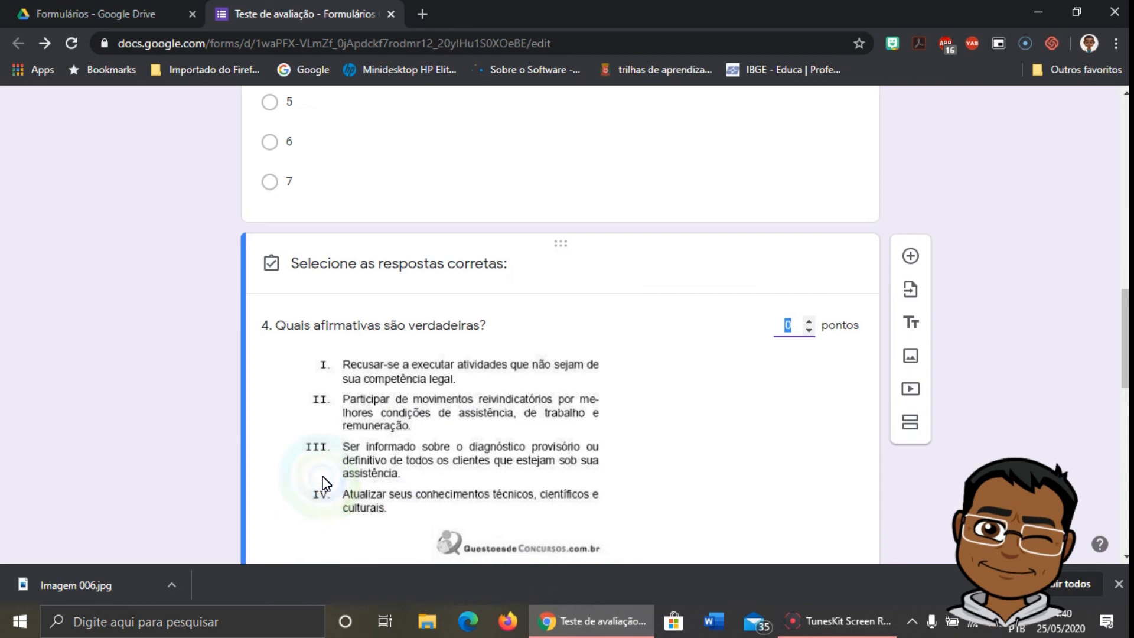
pyautogui.scroll(-3, 352, 472)
pyautogui.scroll(-1, 354, 472)
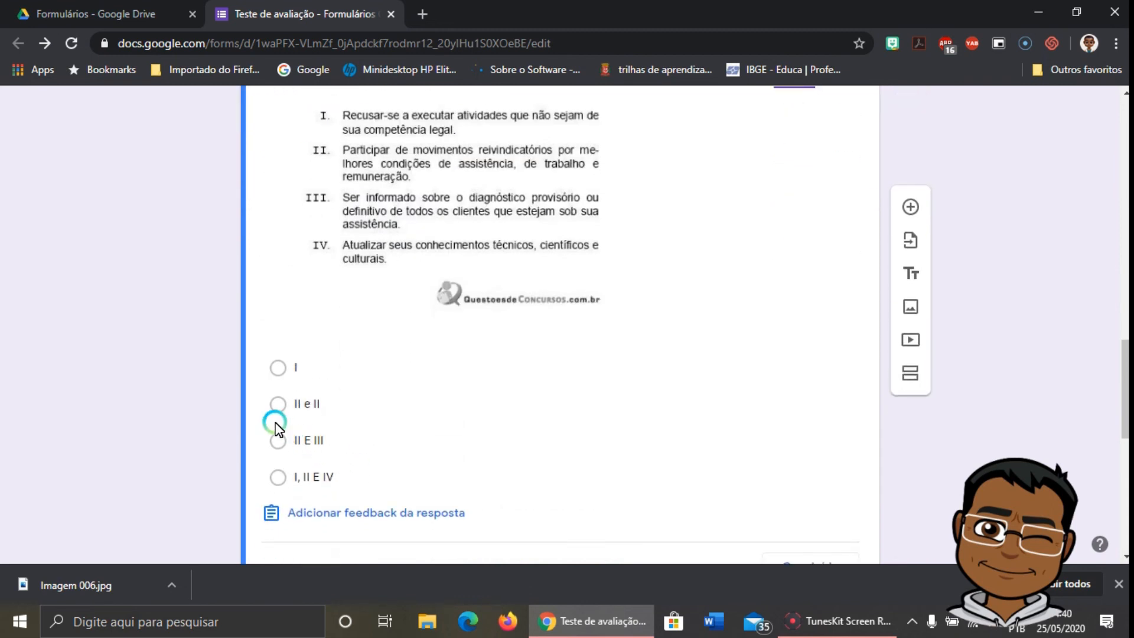
pyautogui.click(277, 440)
pyautogui.scroll(3, 768, 378)
pyautogui.click(824, 248)
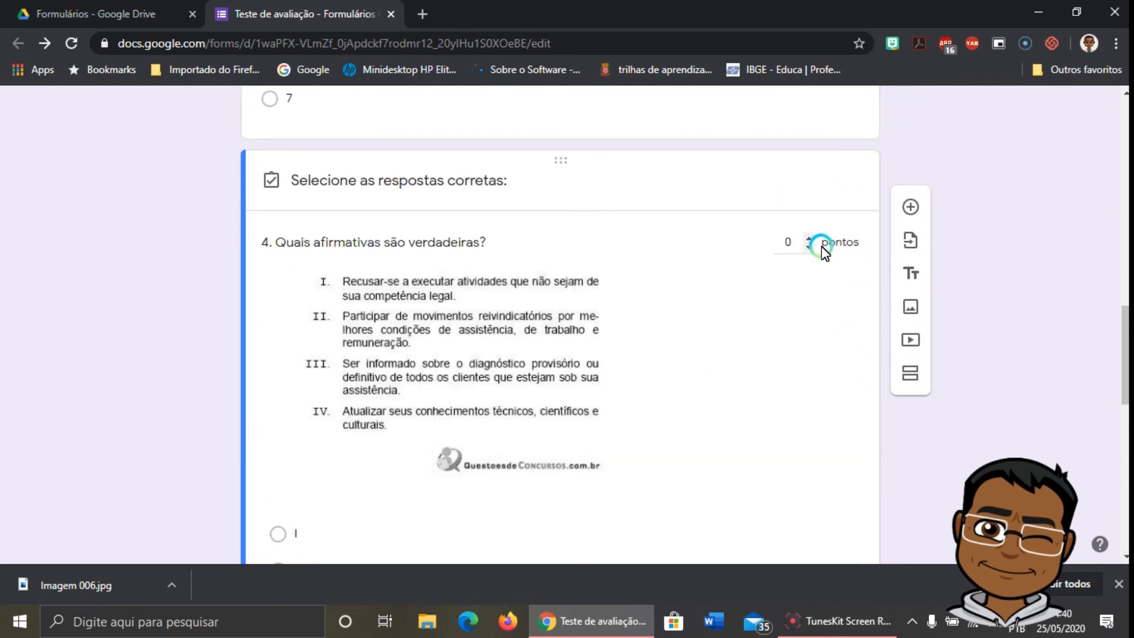
pyautogui.click(808, 239)
pyautogui.click(809, 329)
pyautogui.scroll(-4, 821, 366)
pyautogui.click(816, 483)
# - In the answer key of the question about the preceding video, mark Não as correct and assign 2 points
pyautogui.scroll(-8, 813, 481)
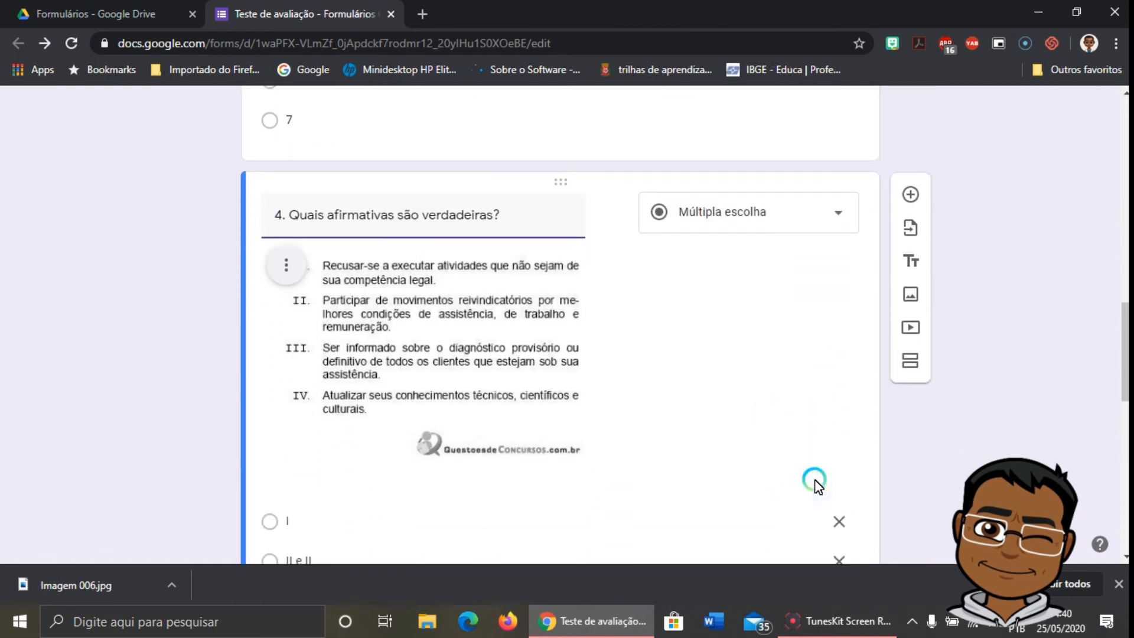
pyautogui.scroll(-1, 736, 412)
pyautogui.scroll(1, 736, 412)
pyautogui.scroll(-1, 736, 412)
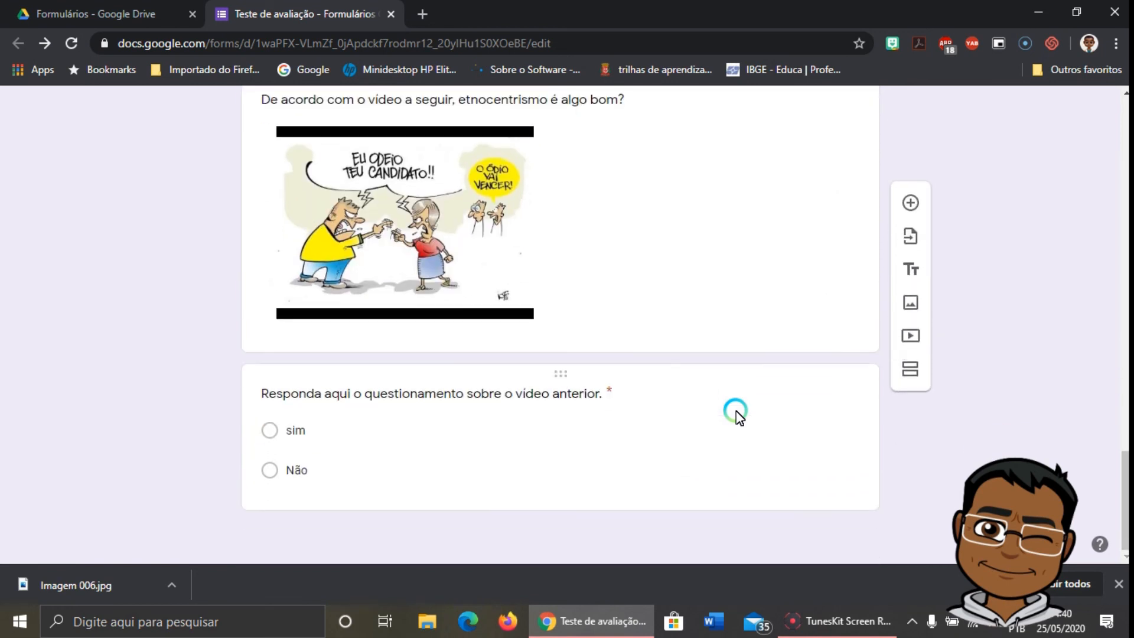
pyautogui.click(324, 430)
pyautogui.click(326, 480)
pyautogui.click(279, 409)
pyautogui.click(805, 332)
pyautogui.click(825, 501)
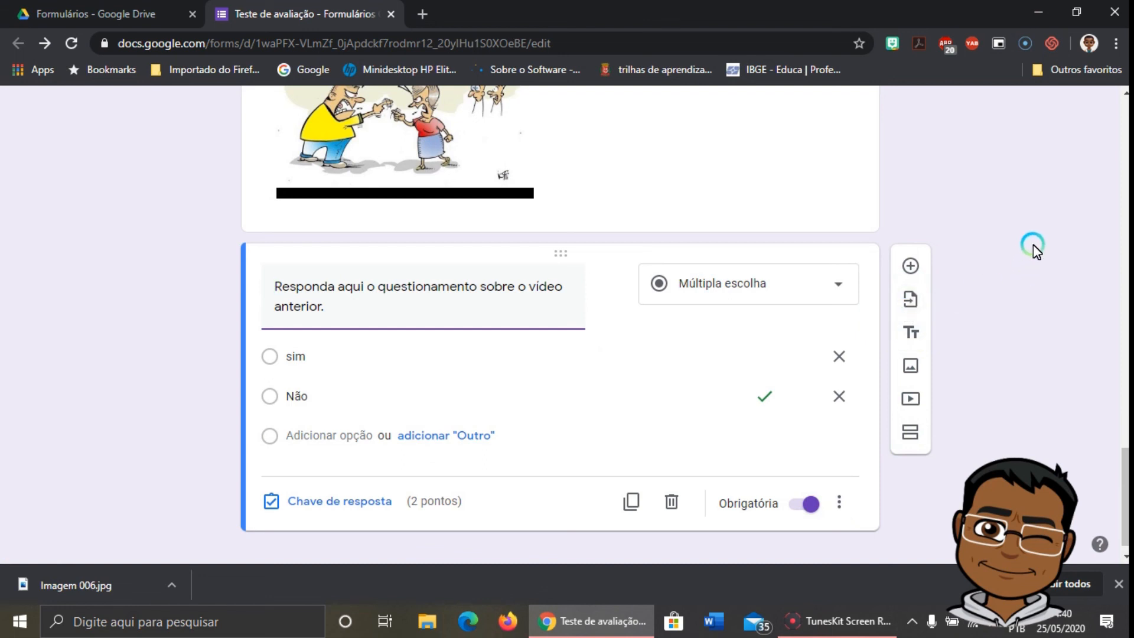
# - Preview the assessment as respondents see it, look through all its questions and close the preview
pyautogui.scroll(7, 1037, 252)
pyautogui.scroll(10, 1037, 251)
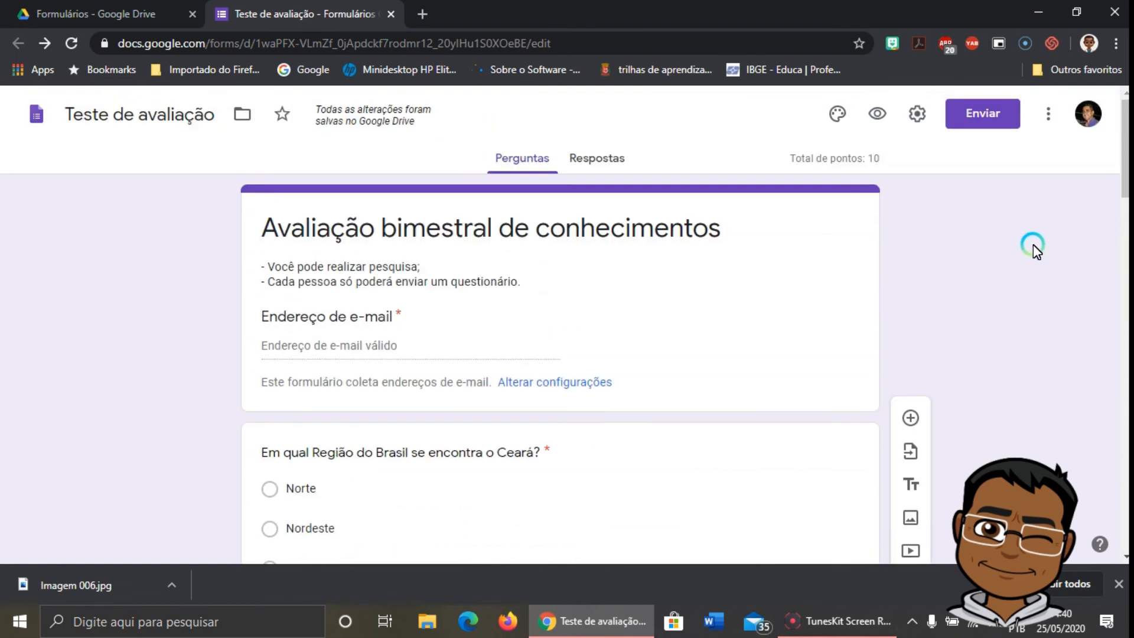
pyautogui.click(878, 109)
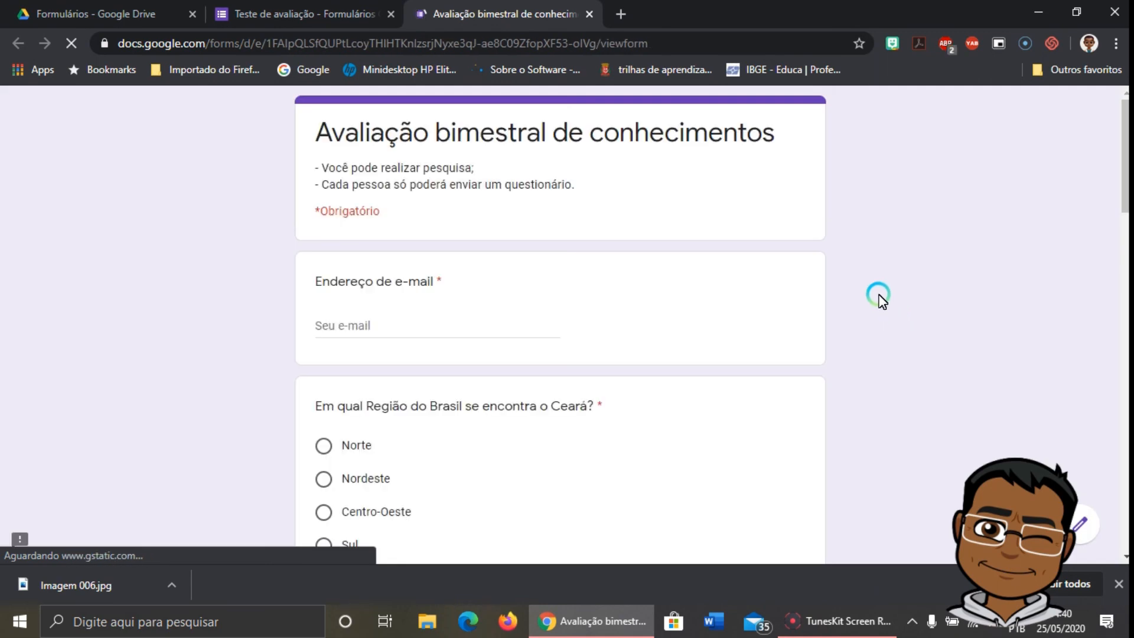
pyautogui.scroll(-5, 880, 298)
pyautogui.scroll(-9, 880, 298)
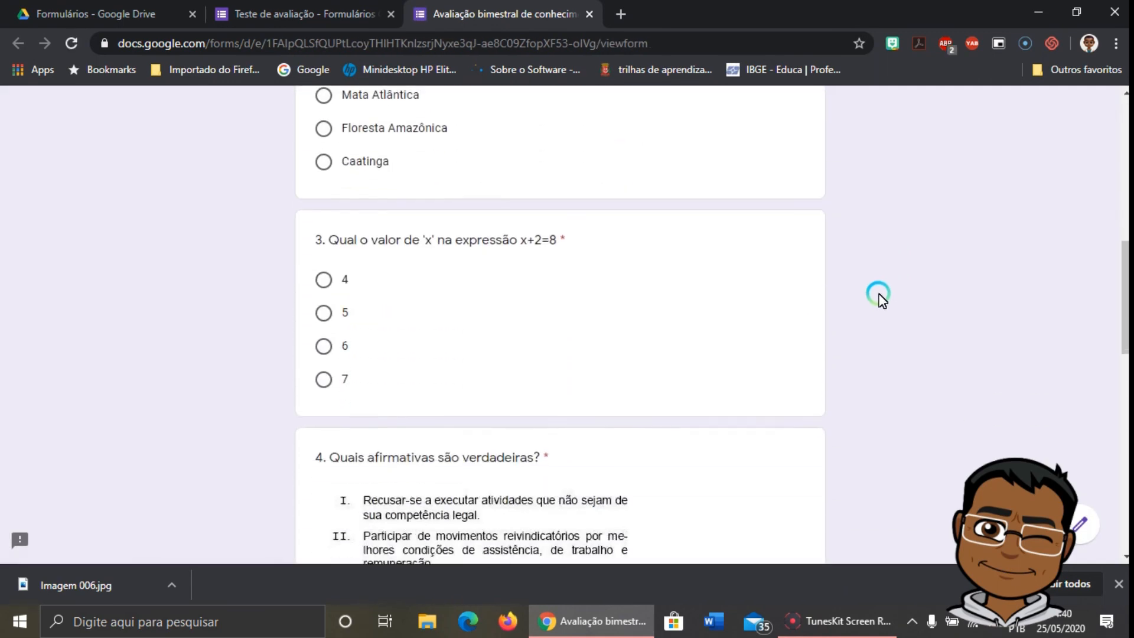
pyautogui.scroll(-8, 880, 298)
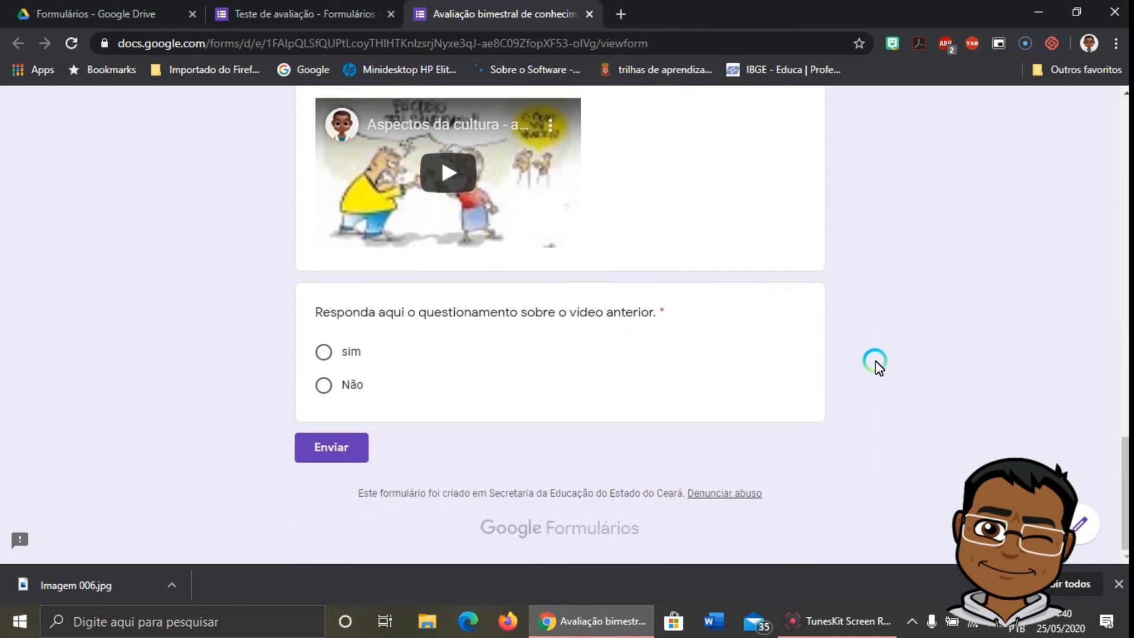
pyautogui.scroll(3, 876, 363)
pyautogui.scroll(20, 875, 364)
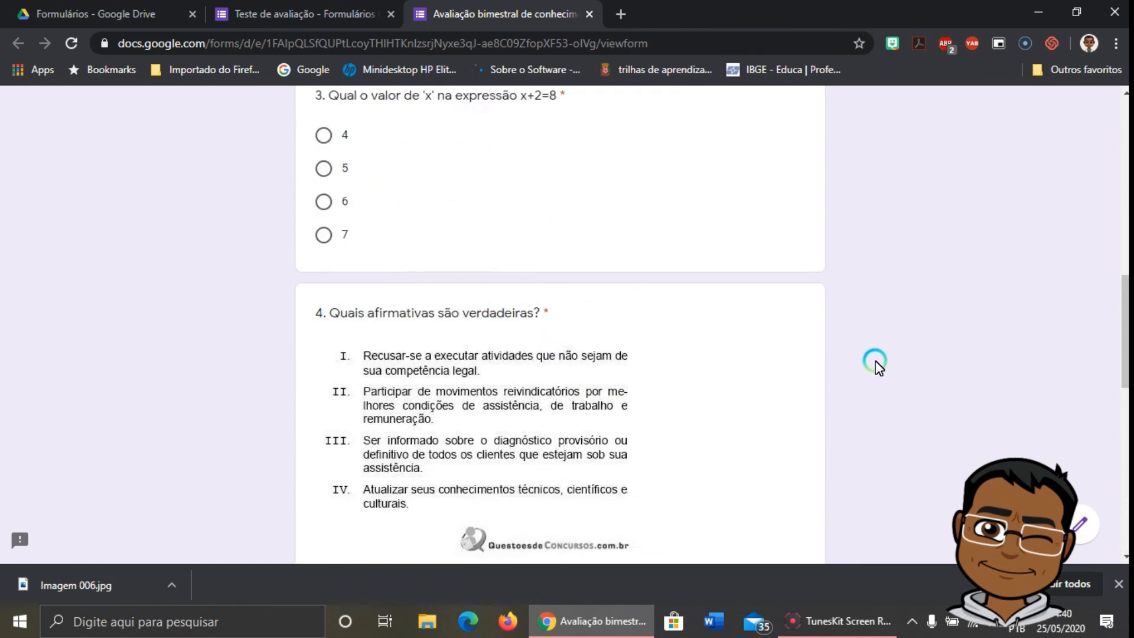
pyautogui.click(589, 14)
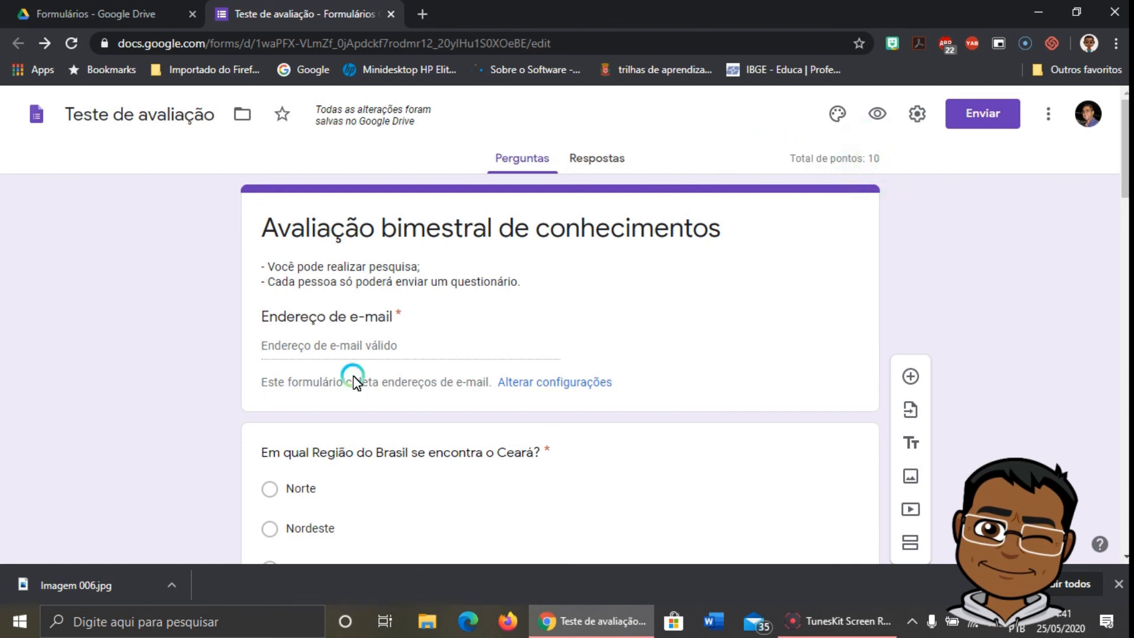
# - Review the questions in the form editor from the first through the video question and return to the form's beginning
pyautogui.scroll(-3, 518, 440)
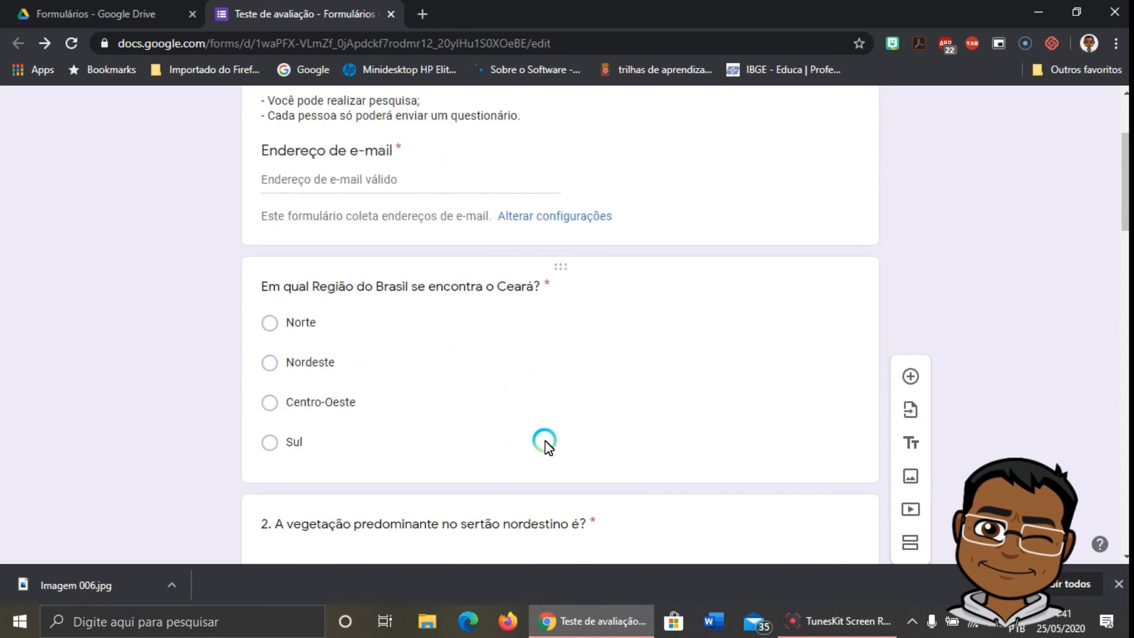
pyautogui.scroll(2, 561, 434)
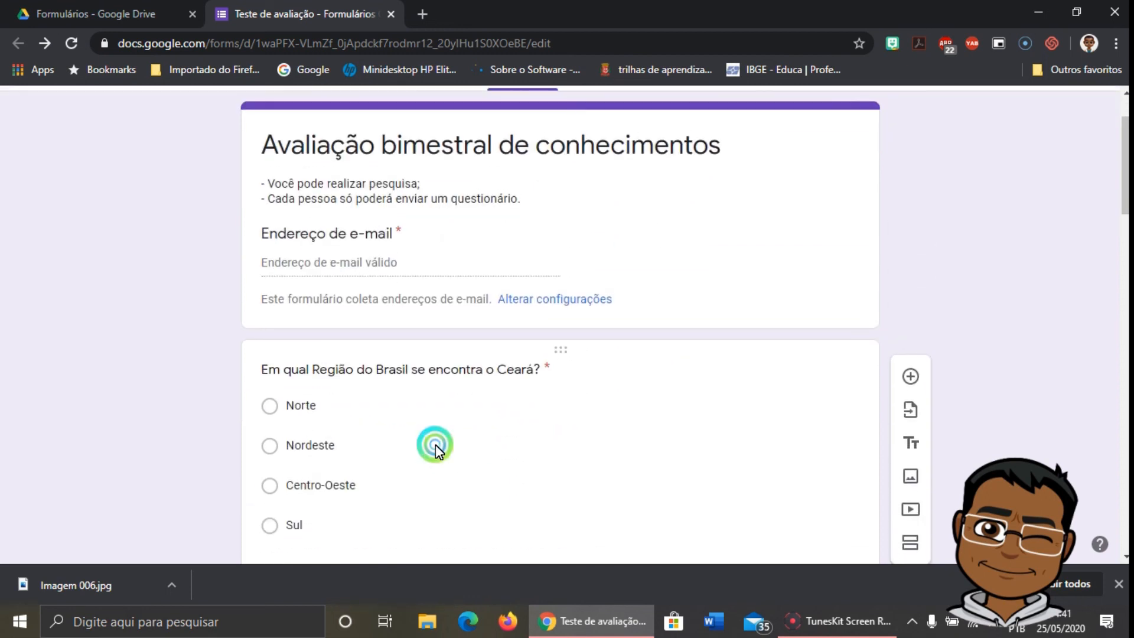
pyautogui.click(435, 444)
pyautogui.click(1088, 254)
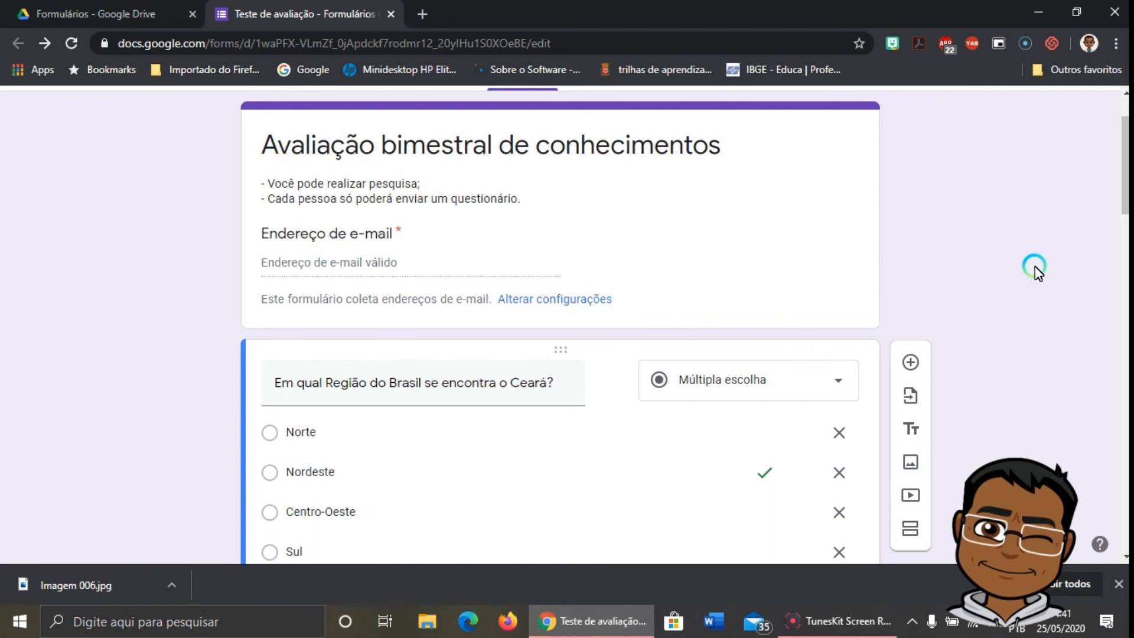
pyautogui.scroll(-4, 1033, 266)
pyautogui.scroll(-12, 1034, 271)
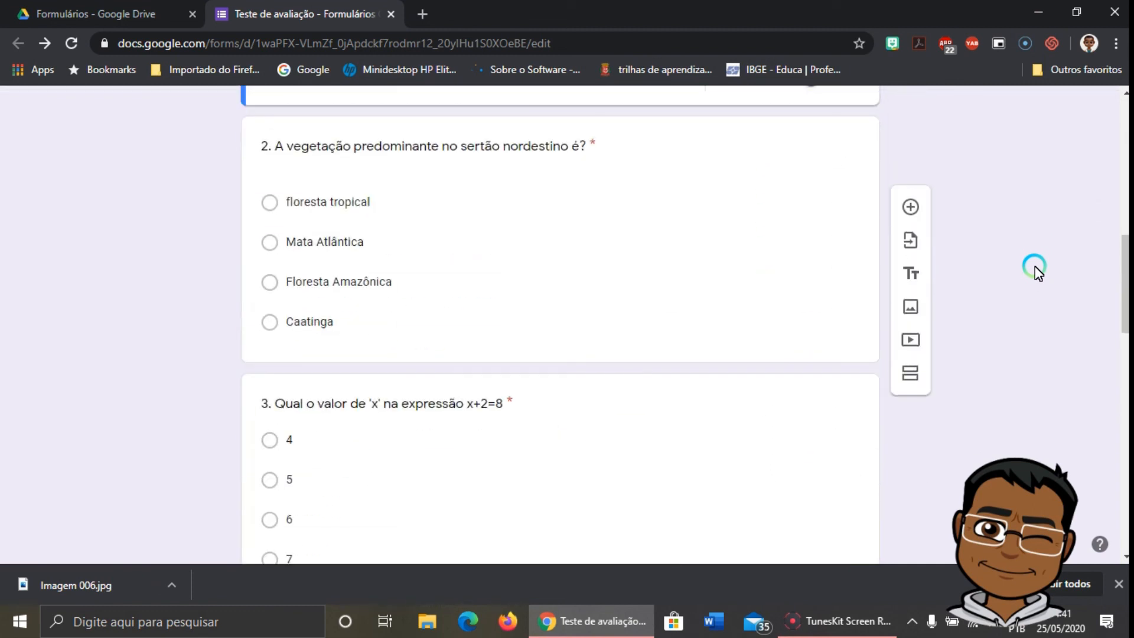
pyautogui.scroll(-10, 1034, 270)
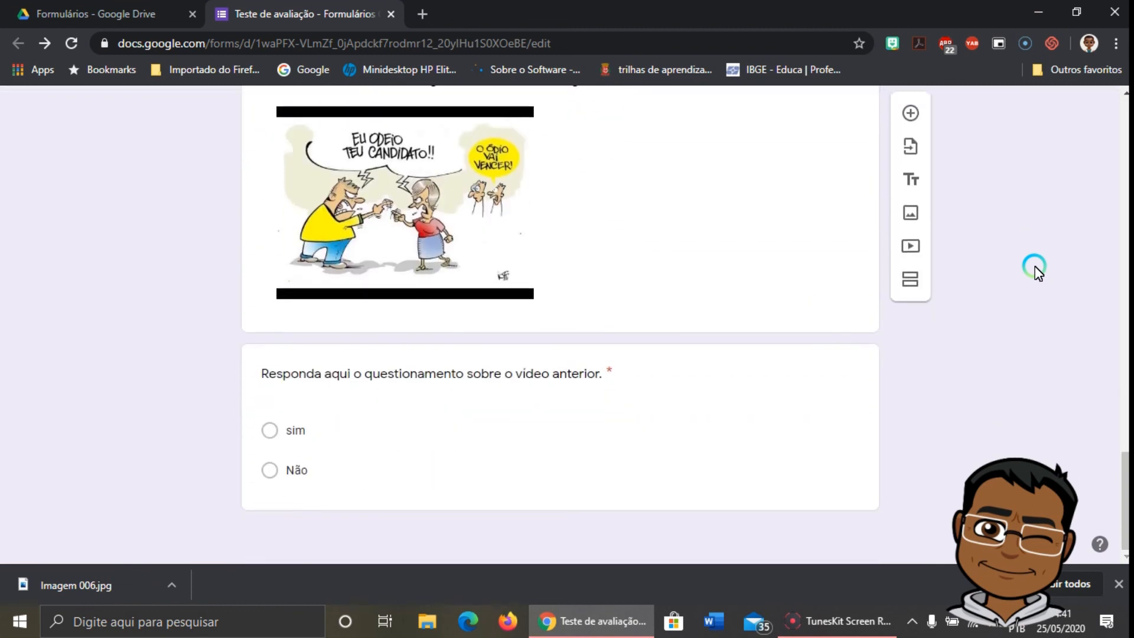
pyautogui.scroll(17, 1036, 266)
pyautogui.scroll(12, 1037, 257)
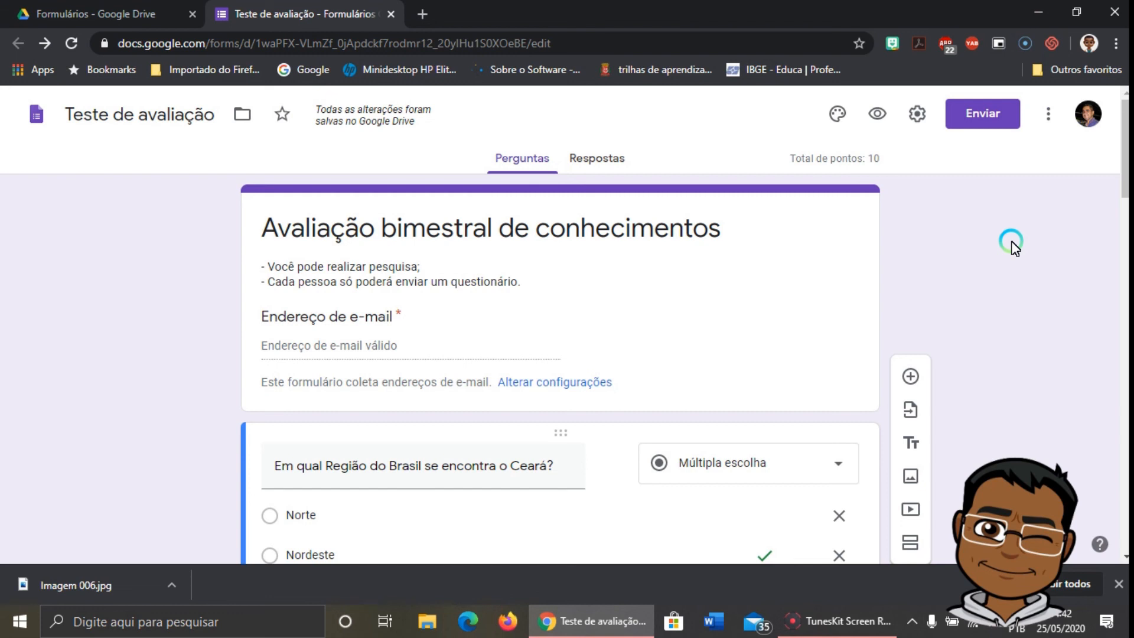
pyautogui.click(832, 614)
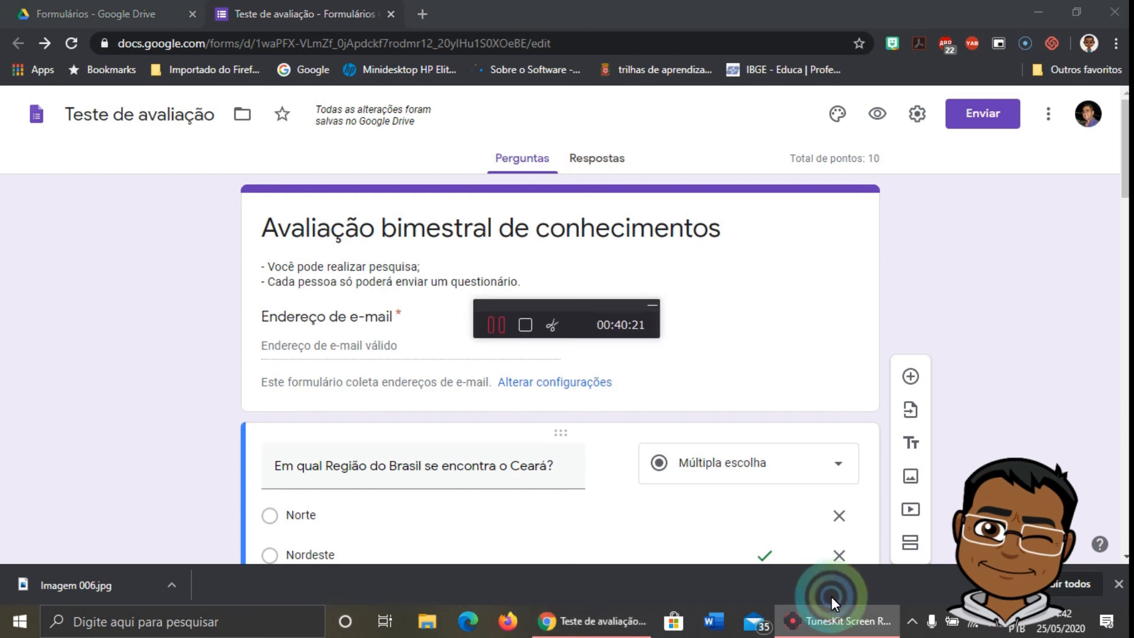